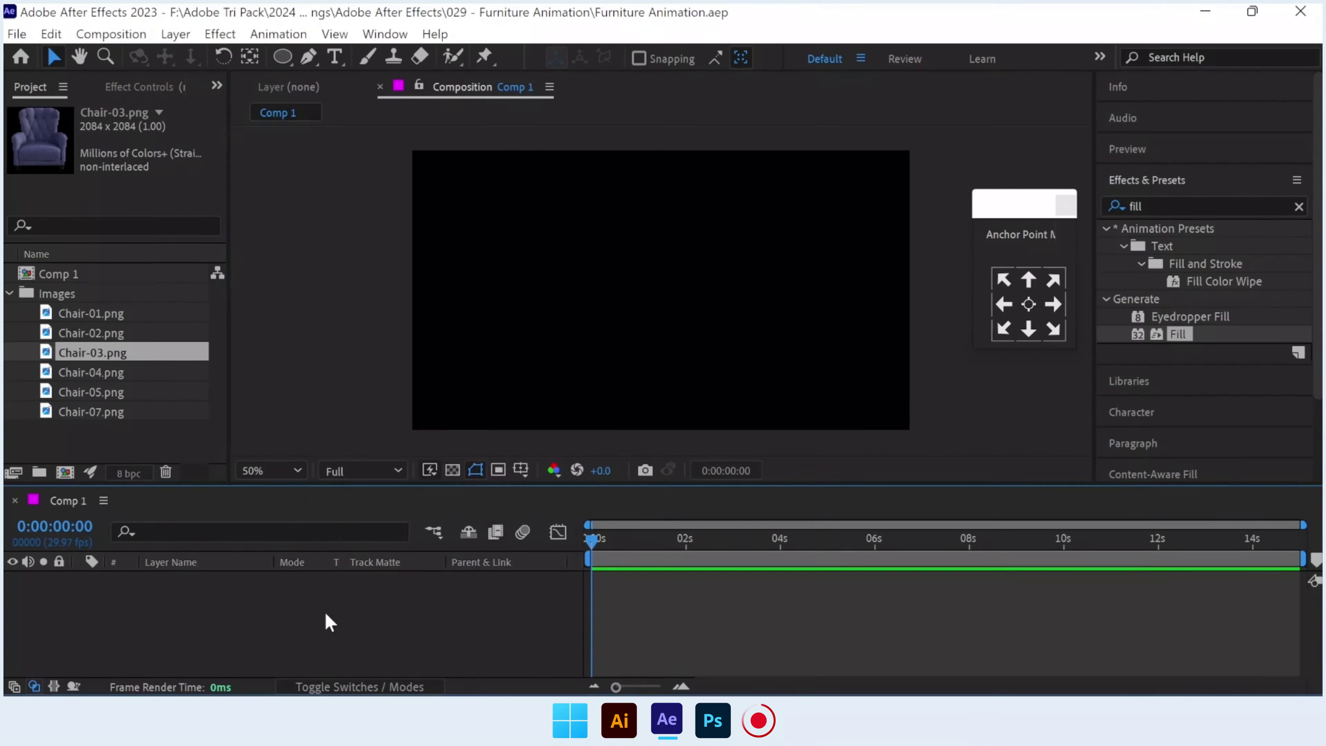
Add a 1920×1080 background solid coloured deep purple 3C13A3 to Comp 1.
right_click(324, 611)
mouse_move(391, 377)
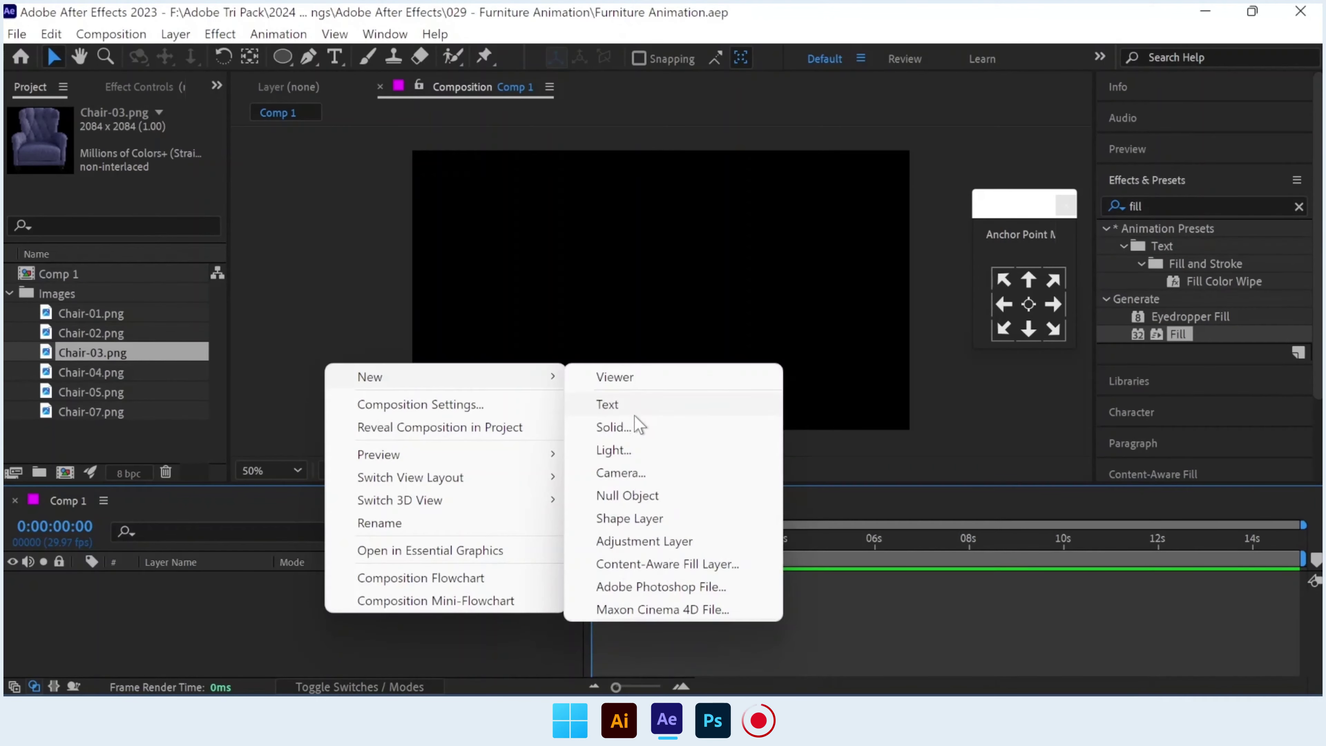
left_click(632, 425)
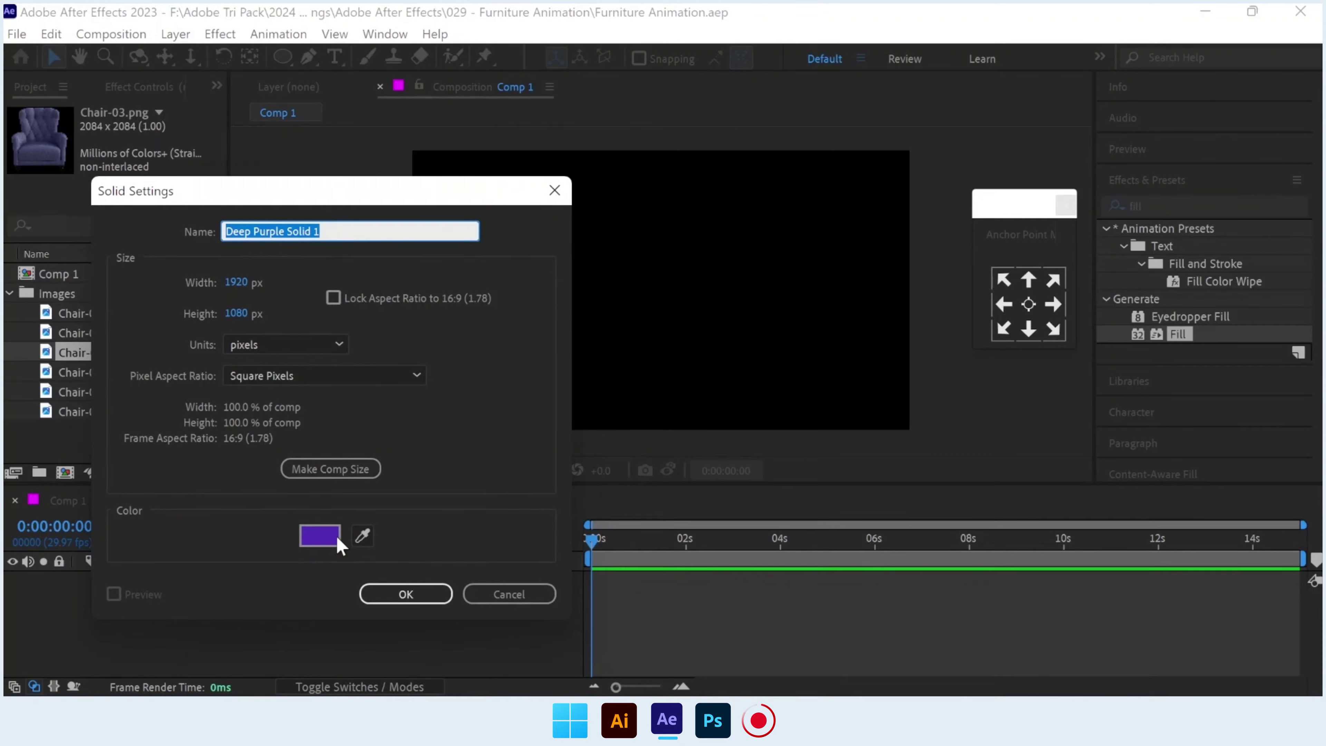
left_click(337, 540)
left_click(636, 489)
left_click_drag(636, 489, 638, 508)
left_click(859, 418)
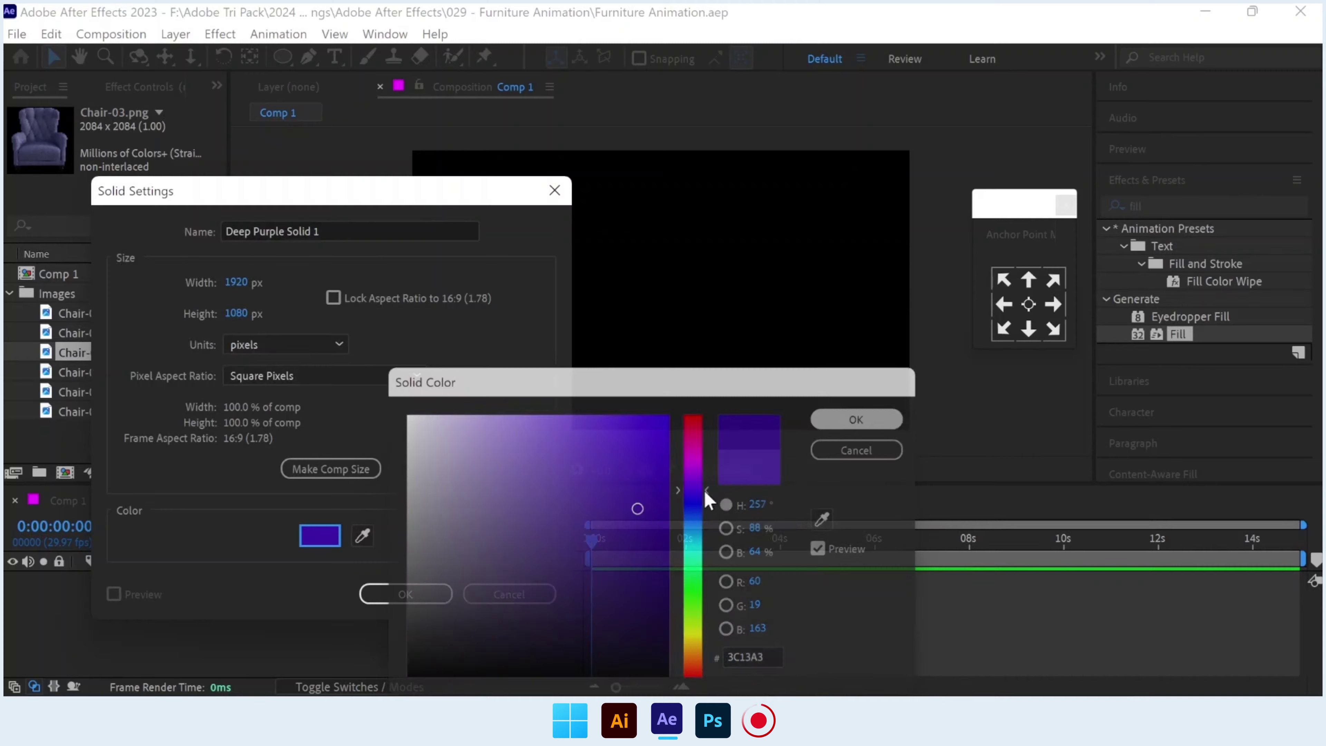
left_click(417, 601)
left_click(416, 608)
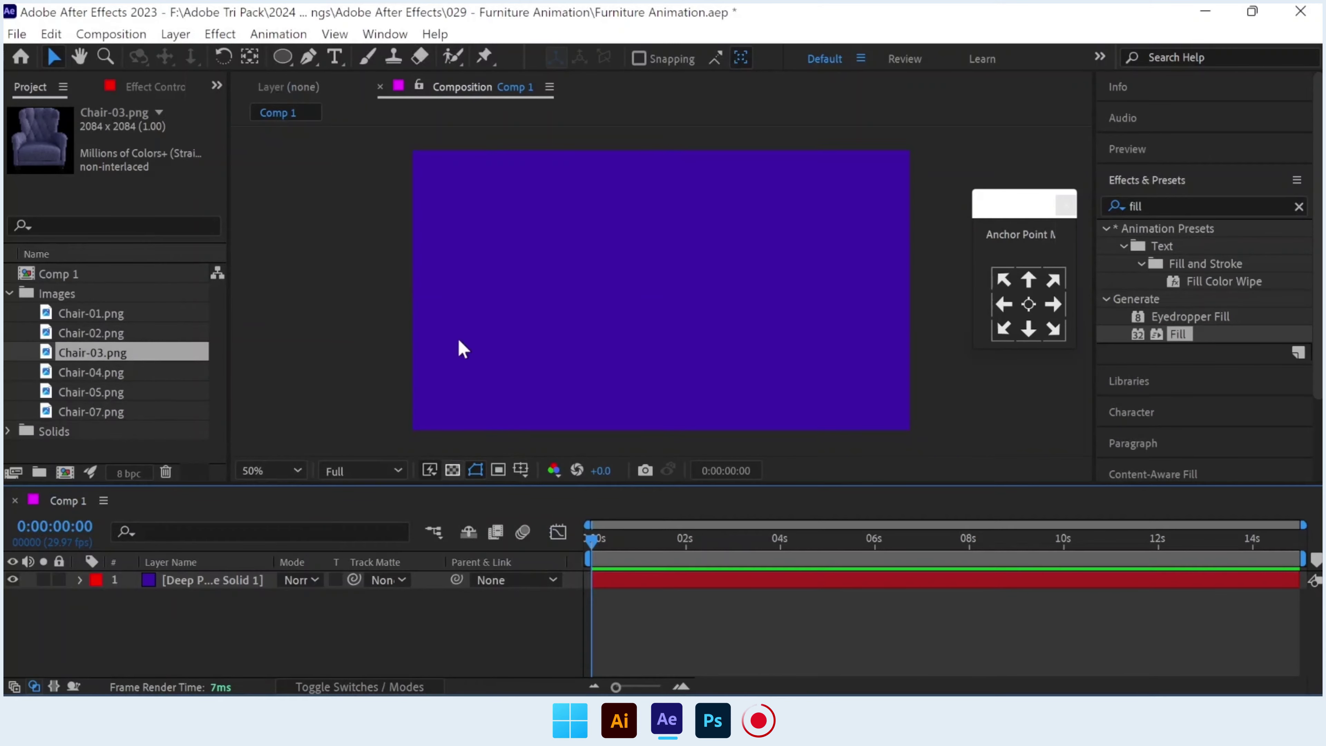
Create a text layer reading FURNITURE in the composition.
left_click(335, 56)
left_click(493, 278)
left_click(493, 278)
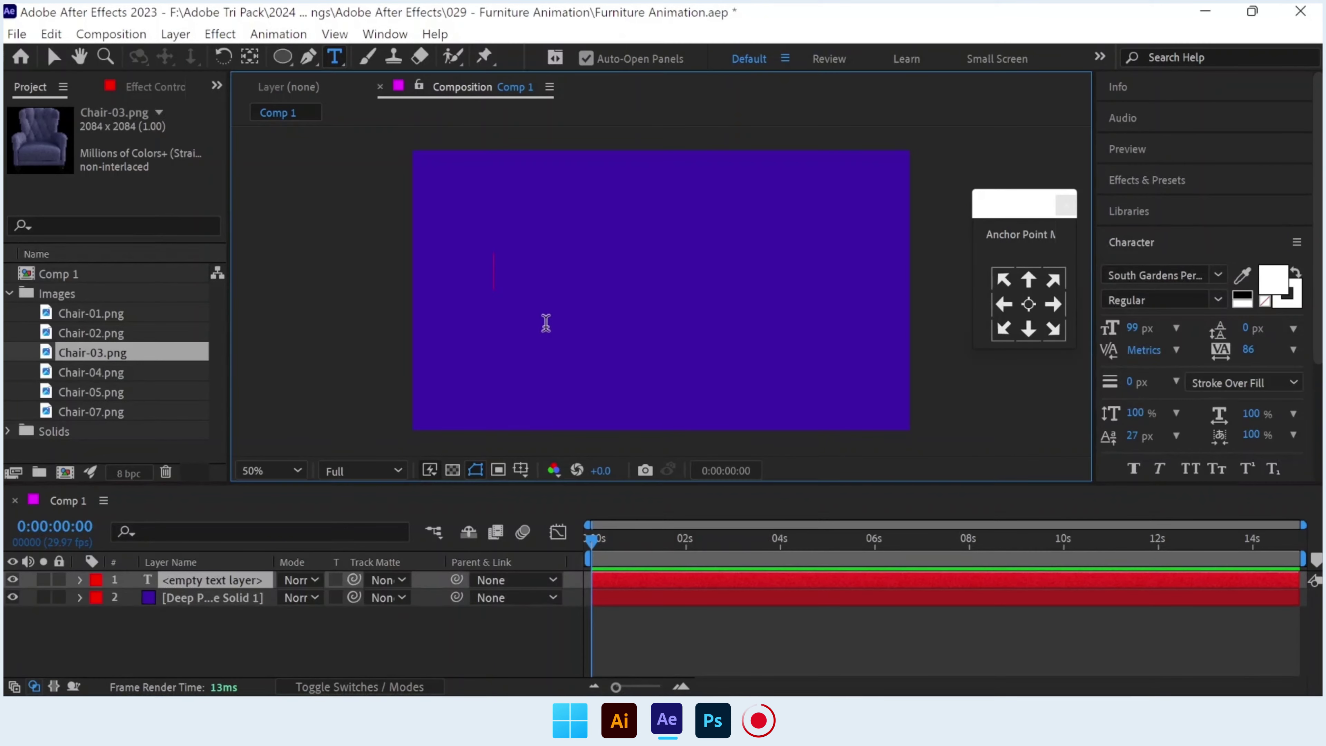
type("FURNITURE")
Set the FURNITURE text to Poppins ExtraBold at 300 px.
key("ctrl+a")
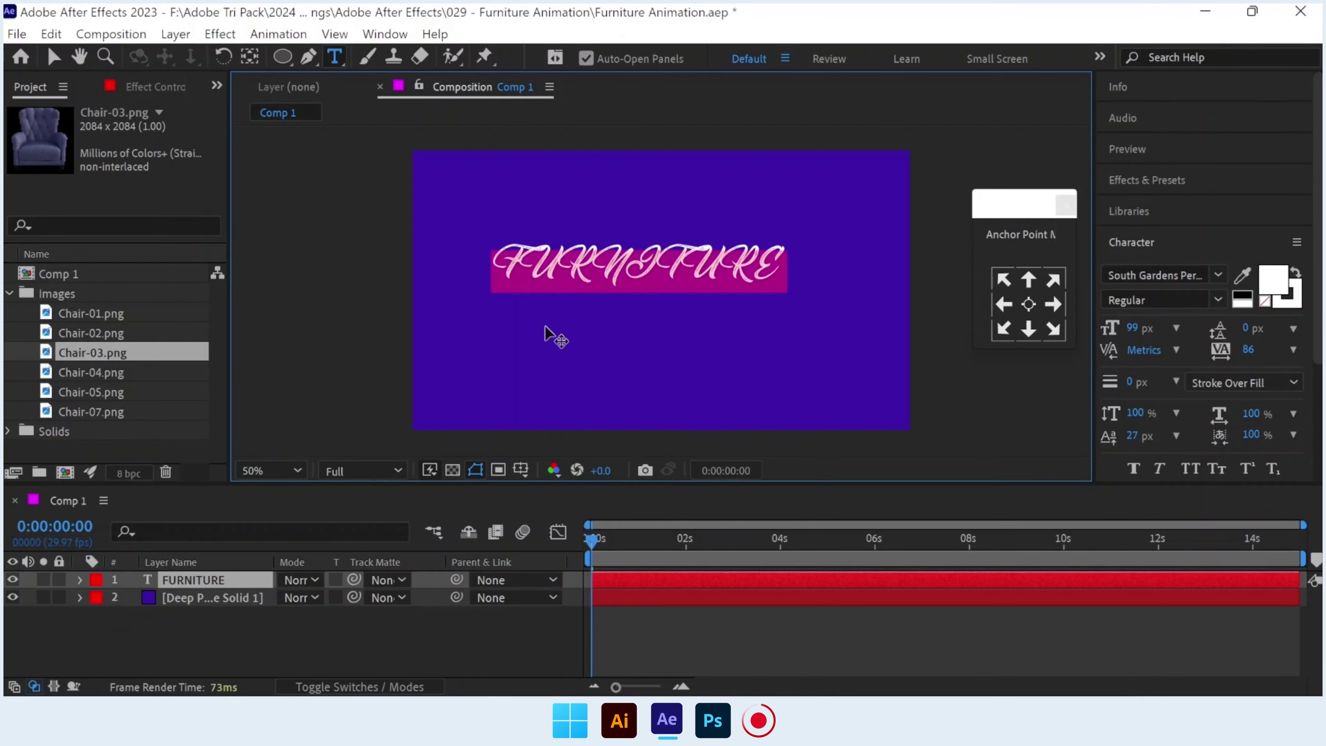
left_click(1155, 275)
type("POPP")
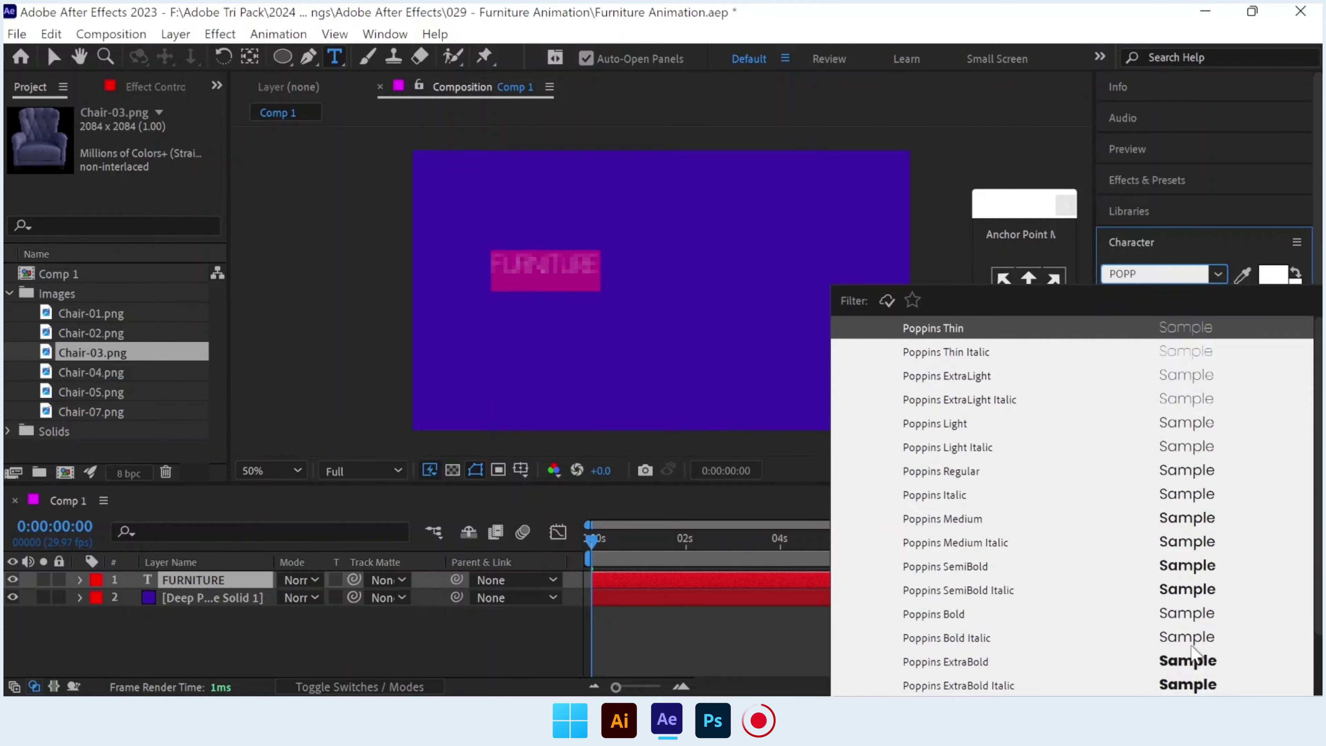
left_click(1191, 661)
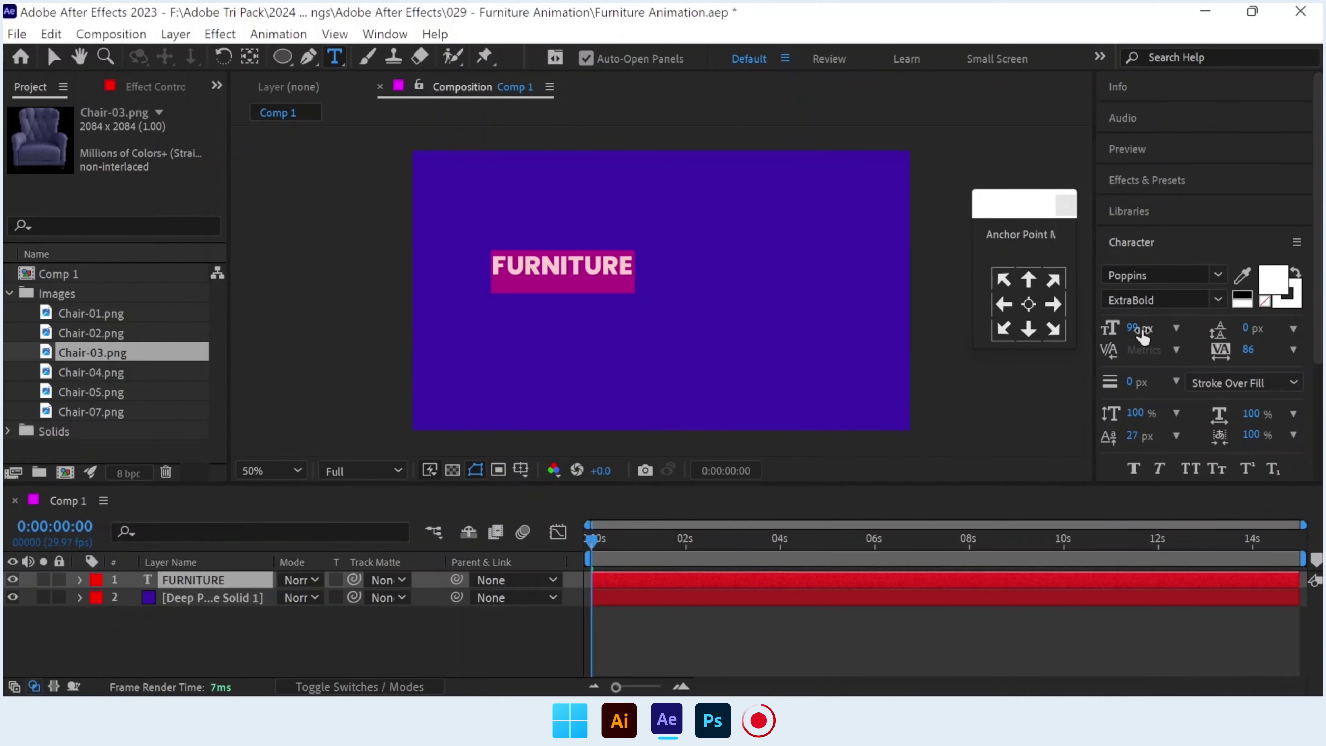
left_click_drag(1142, 335, 1320, 322)
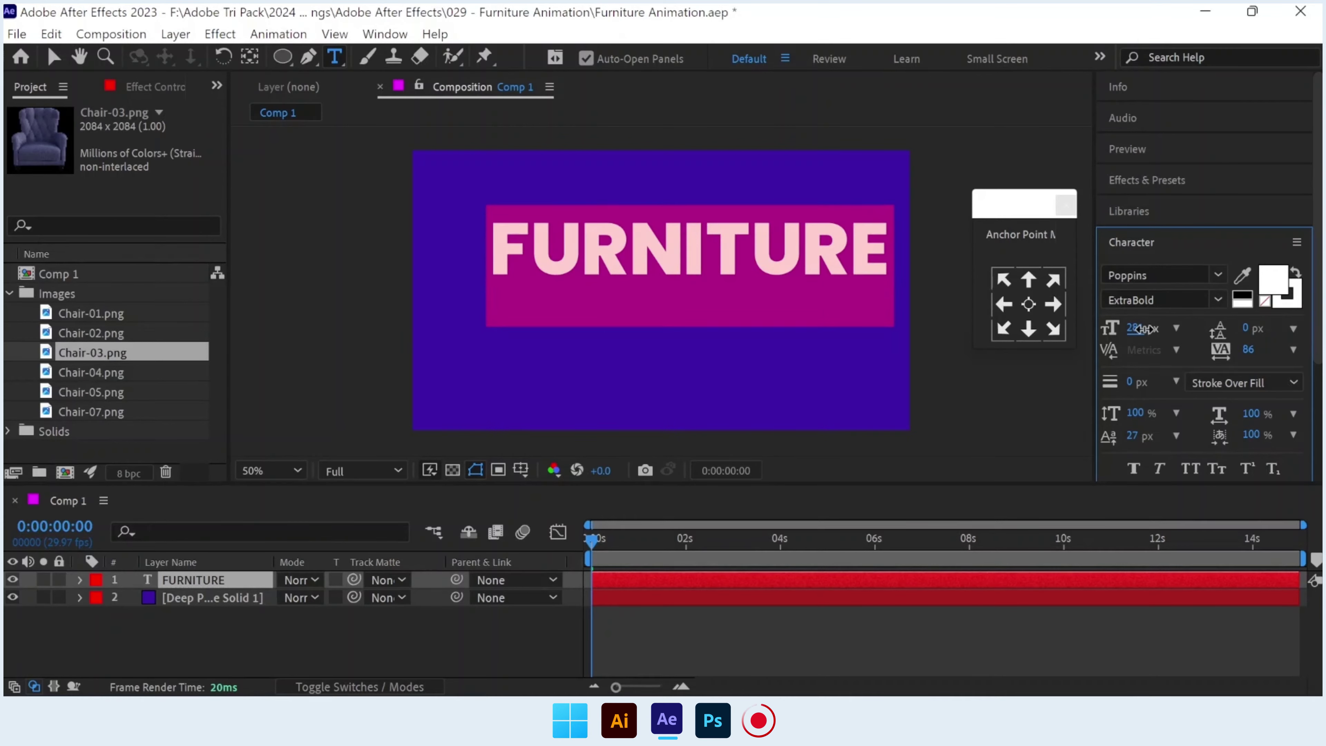
left_click_drag(1148, 329, 1171, 328)
left_click(1136, 328)
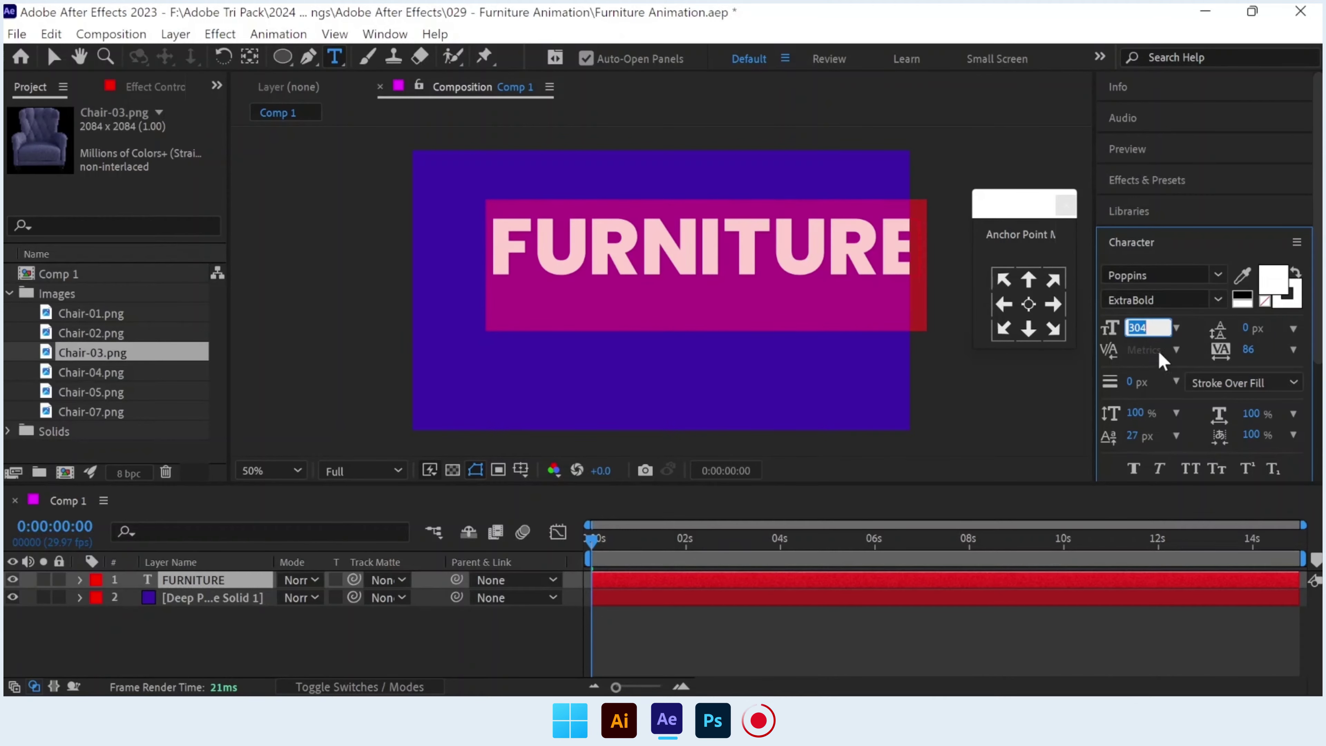
type("300")
key("Return")
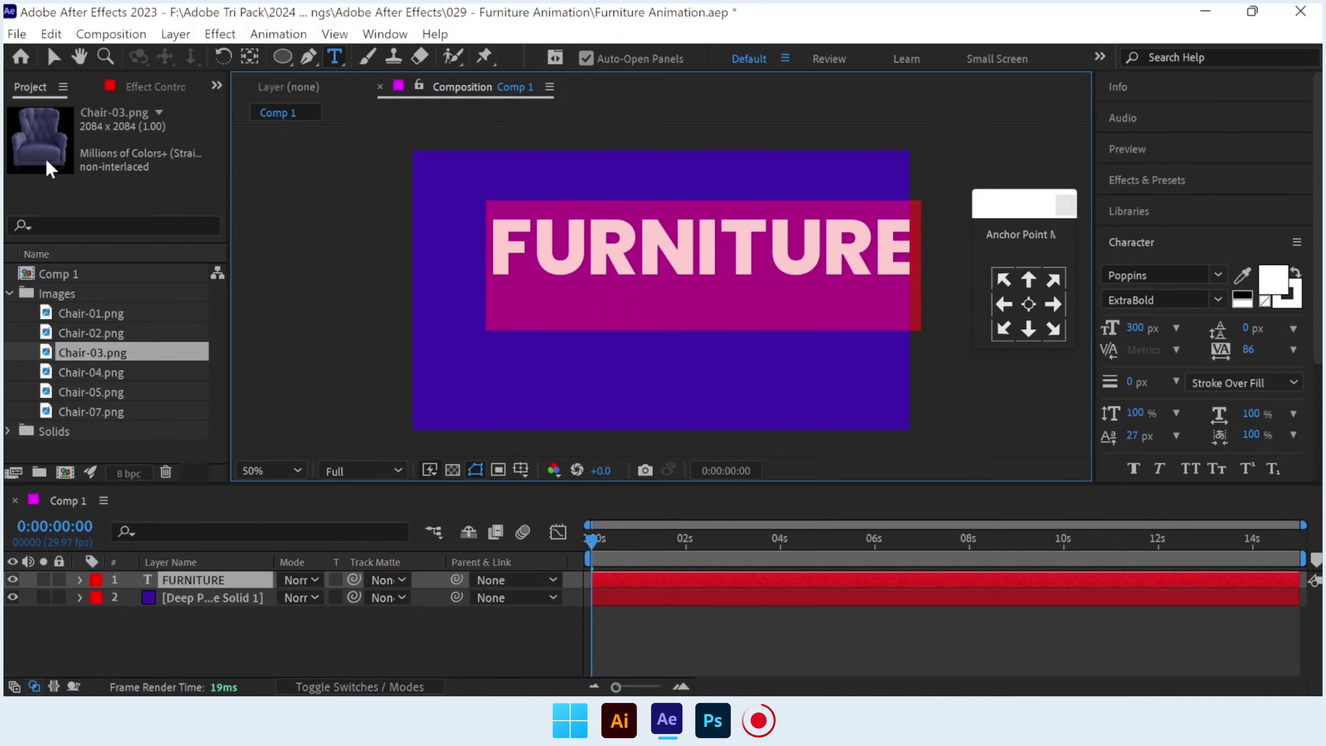
Centre the title's anchor point and align it horizontally and vertically in the comp.
left_click(54, 58)
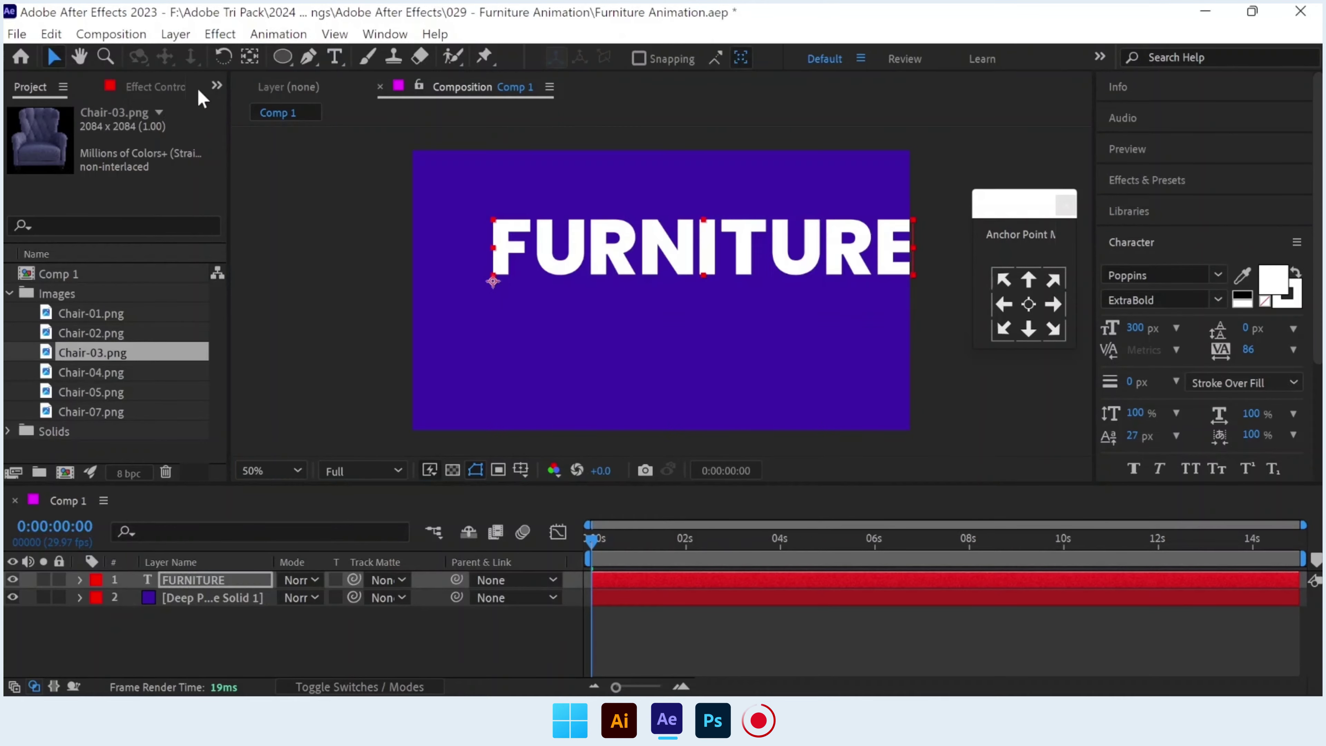
left_click(1029, 304)
left_click(1138, 242)
left_click(1143, 337)
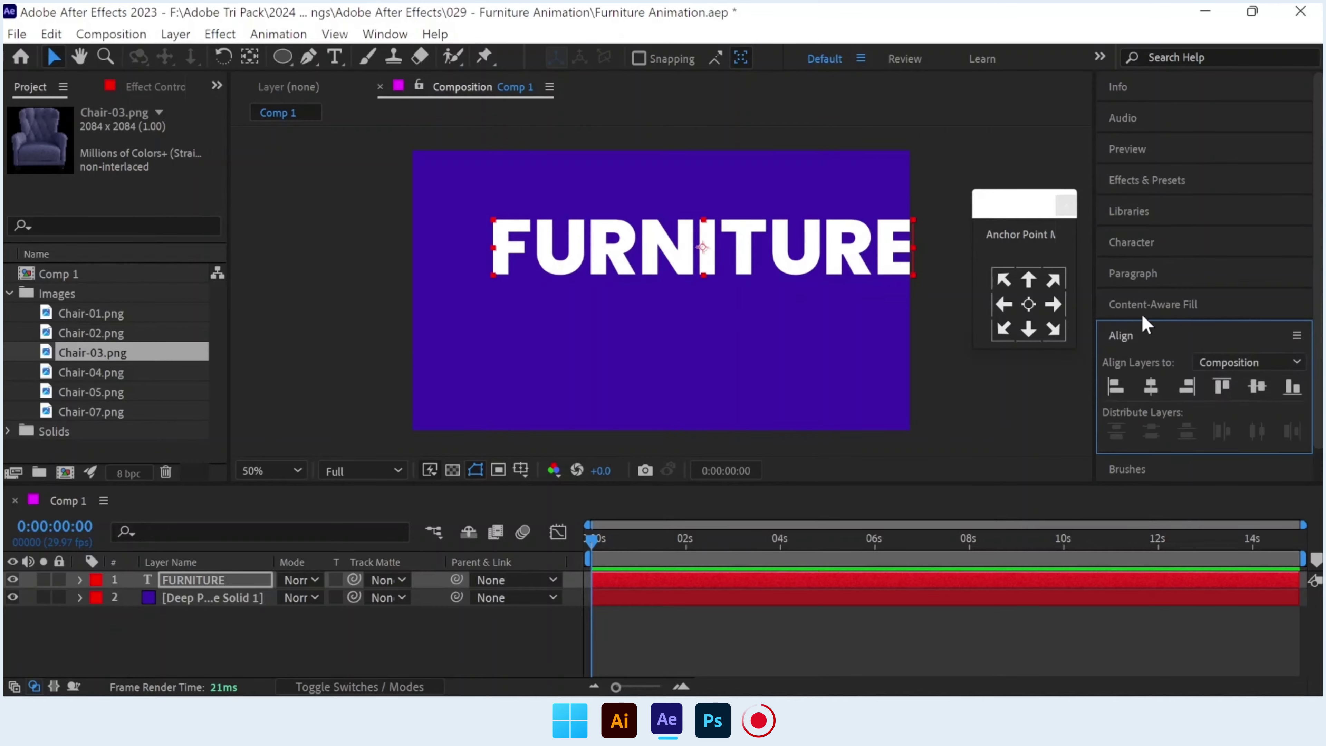
left_click(1151, 386)
left_click(1257, 387)
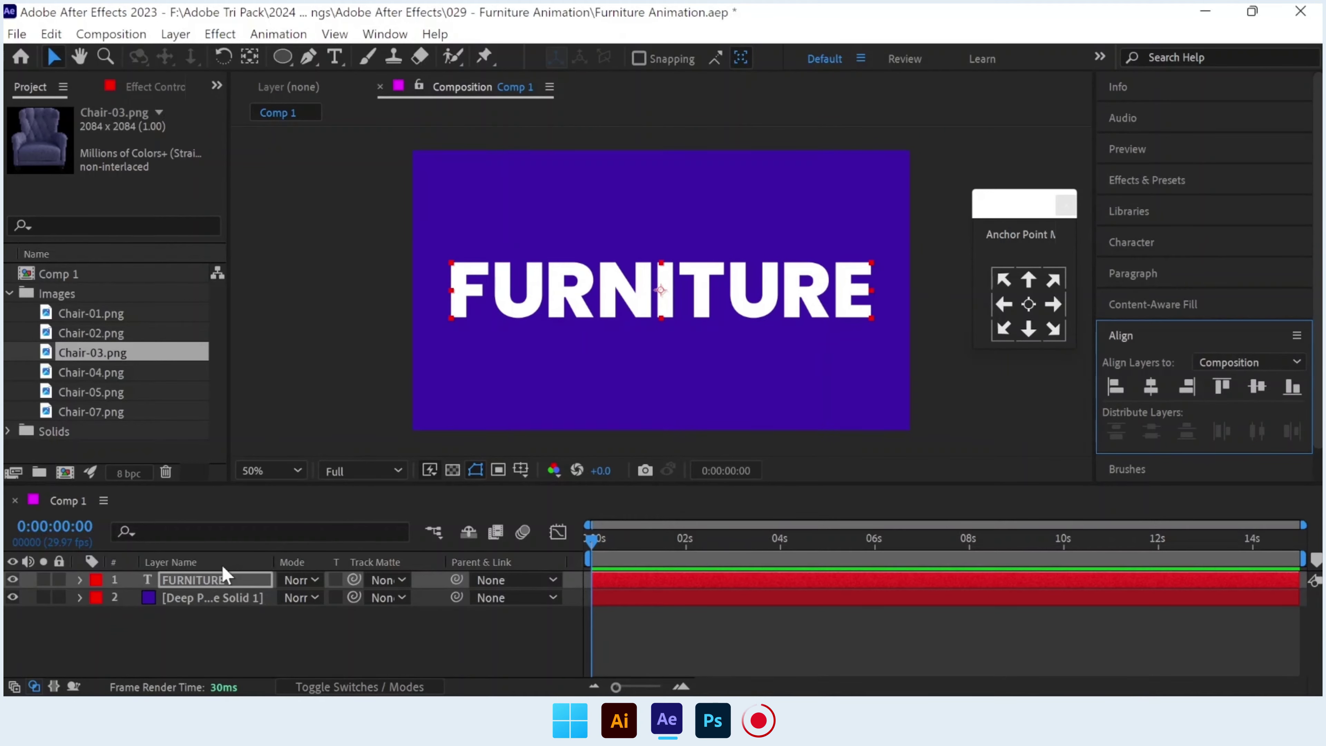
Lower FURNITURE's opacity to 9% and drop the Chair-03 image into the comp.
key("t")
left_click_drag(286, 597, 202, 602)
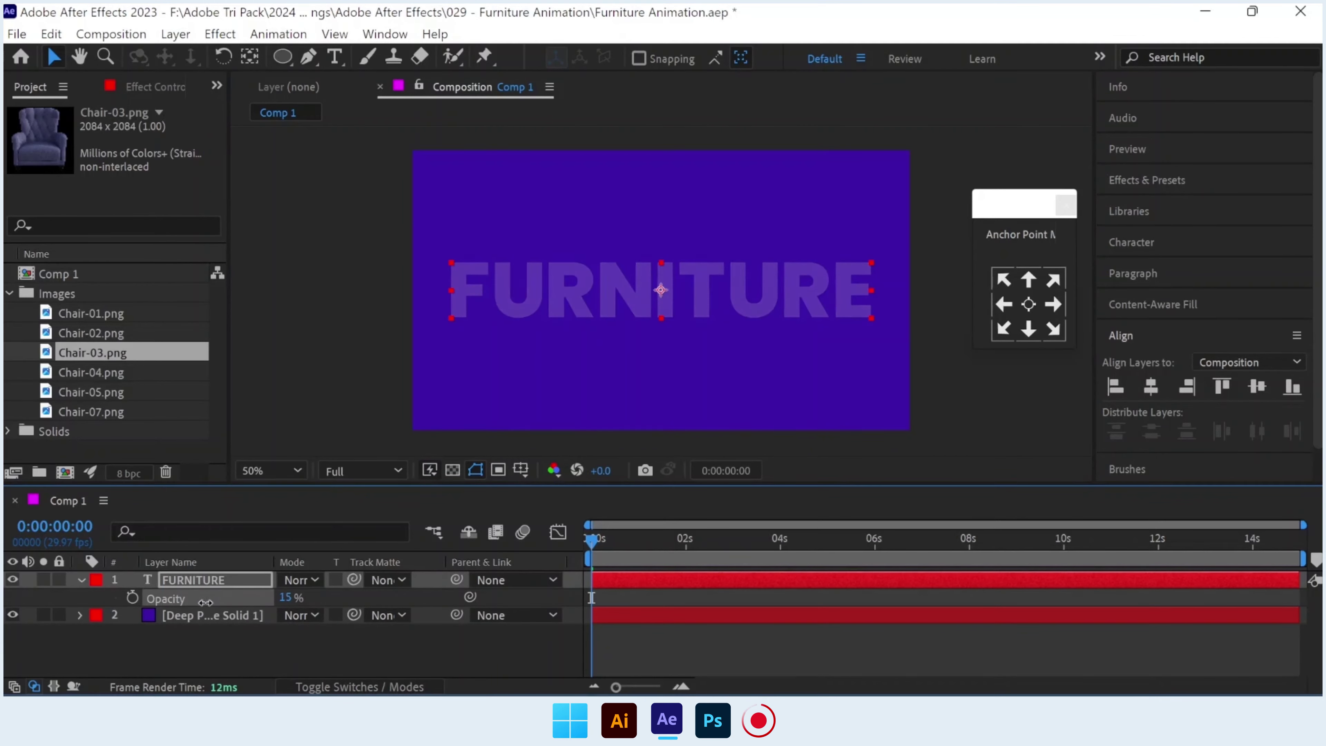
left_click(321, 346)
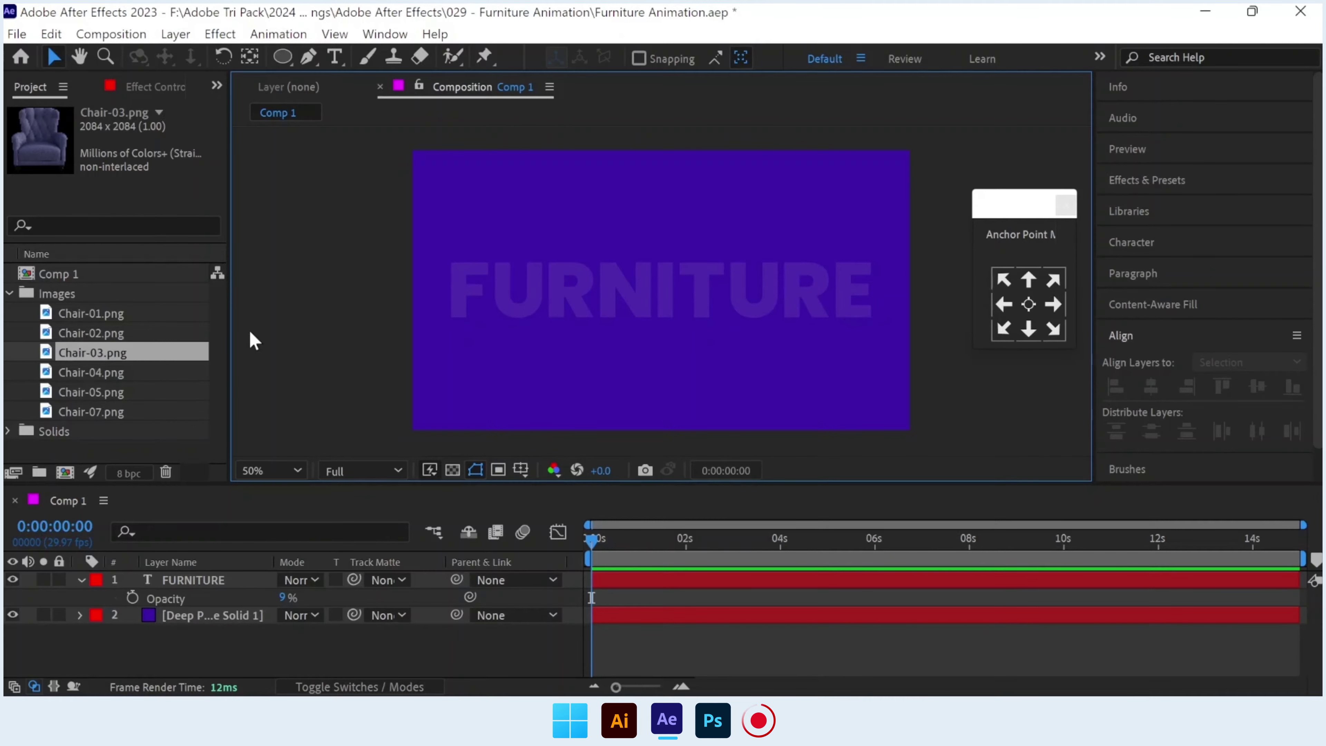
left_click_drag(86, 360, 659, 329)
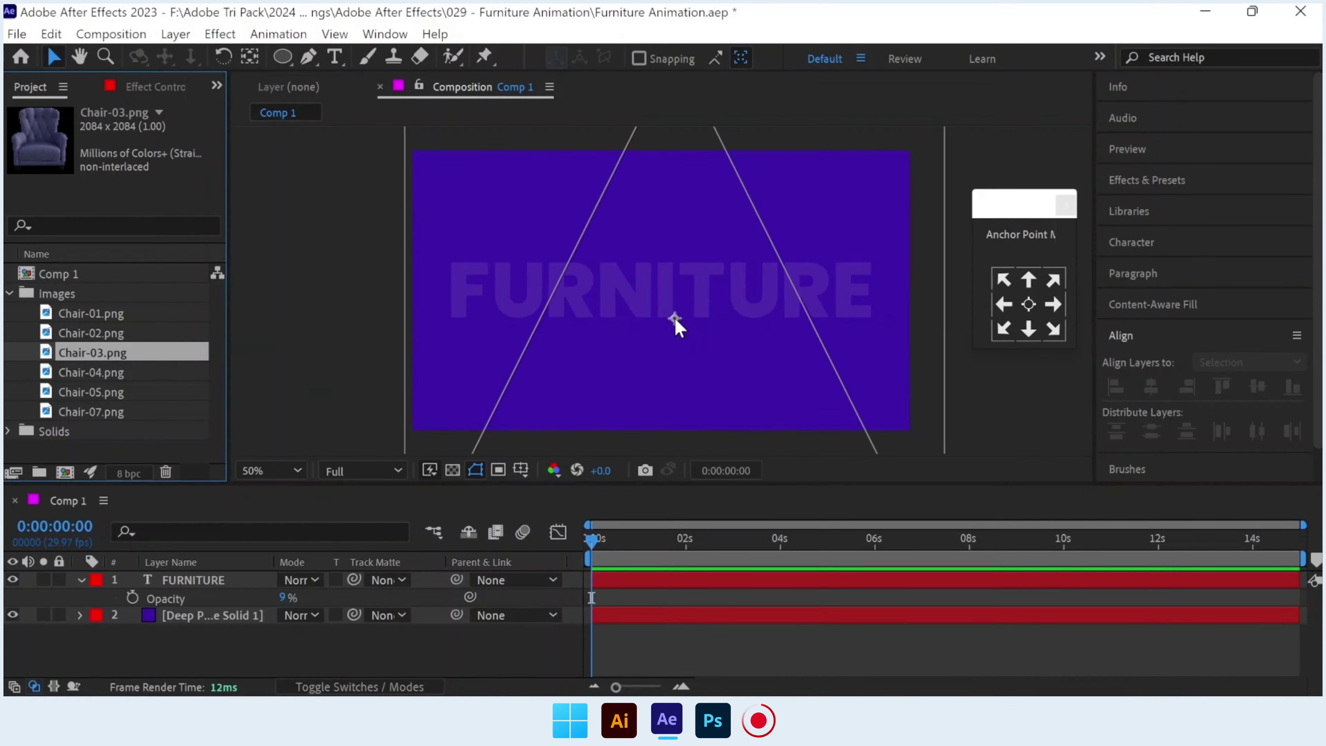
Scale Chair-03 to 35% and position it up and right of centre.
key("s")
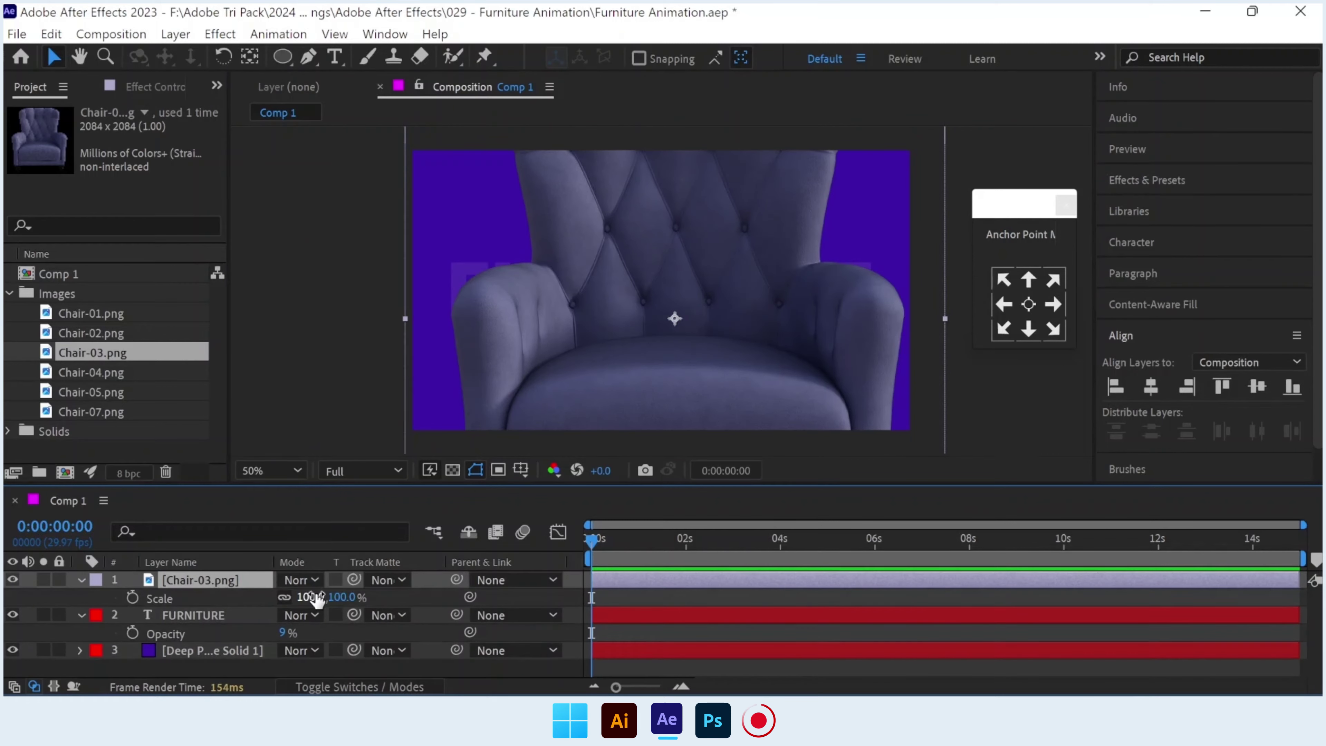
left_click_drag(317, 599, 282, 600)
left_click_drag(701, 344, 778, 317)
left_click(309, 597)
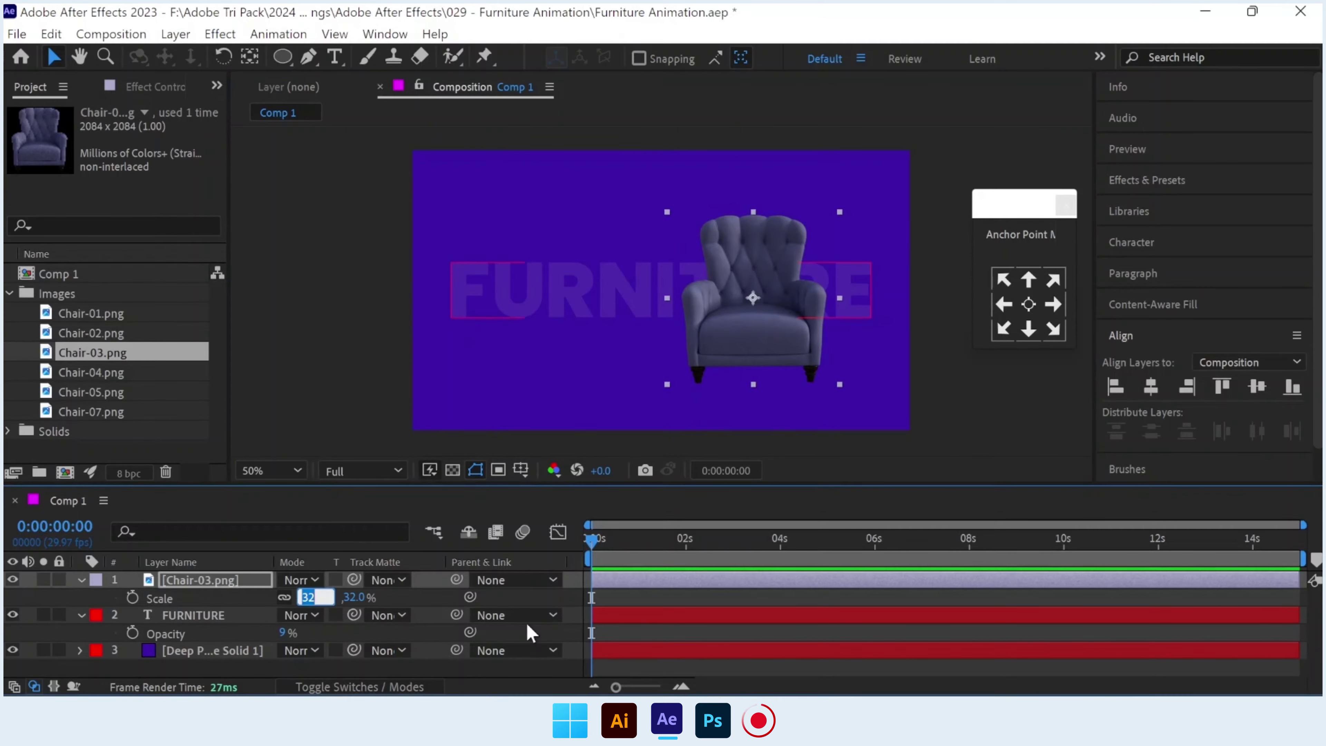
type("0")
key("Return")
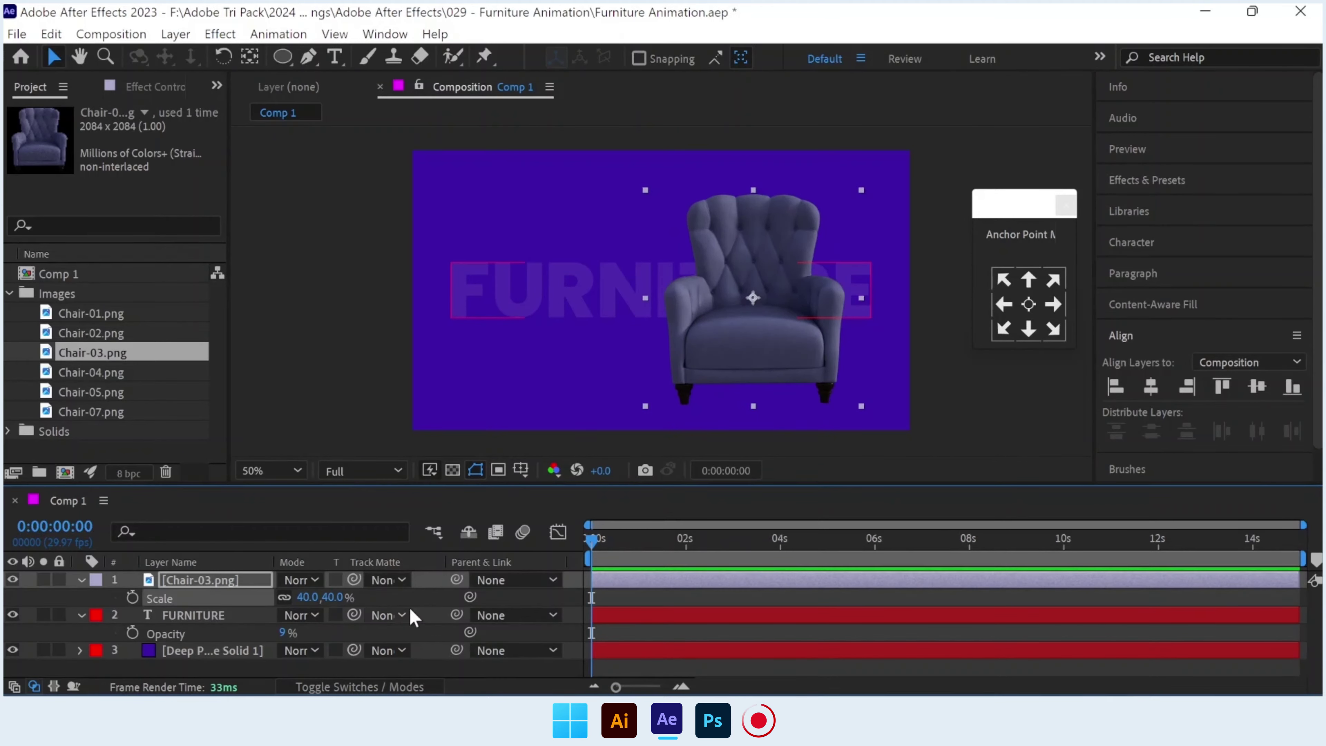
left_click(313, 597)
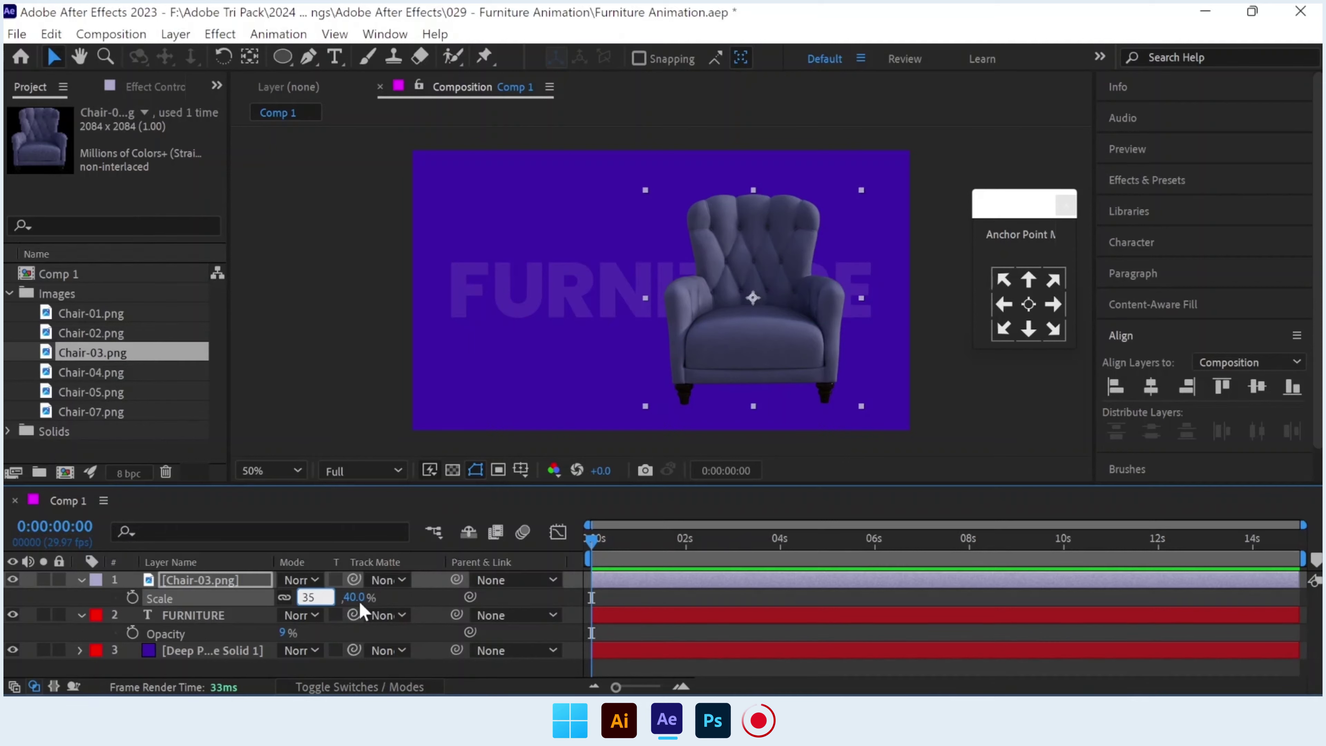
key("Return")
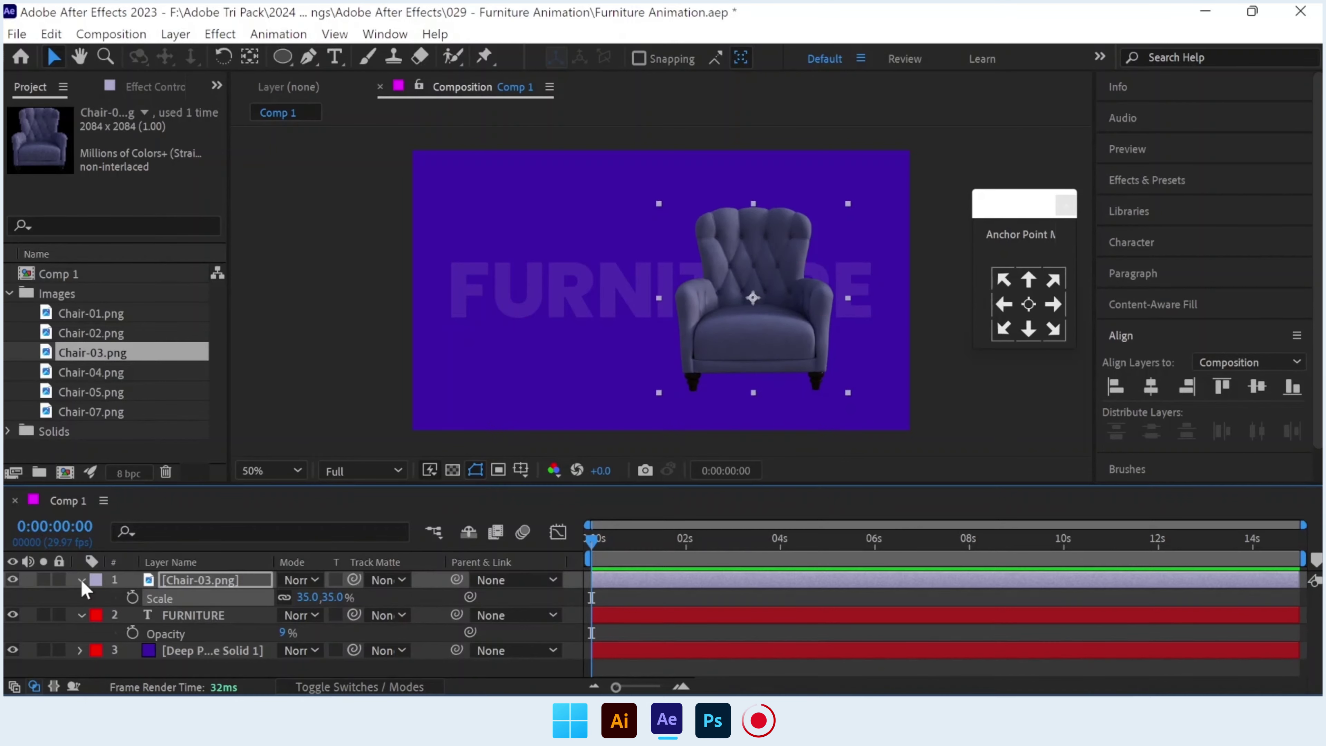
left_click(82, 581)
left_click(79, 597)
left_click(142, 665)
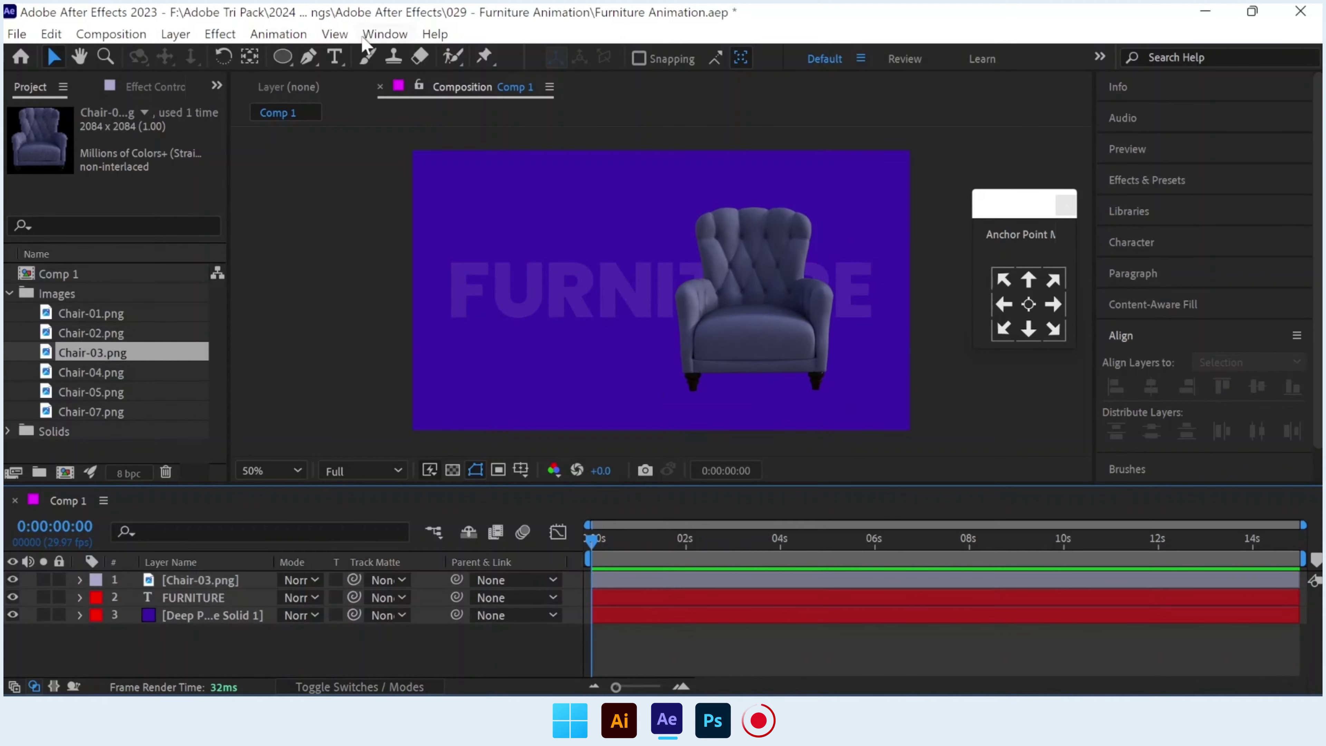
left_click(285, 56)
Draw a white FFFFFF circle around the chair and move its layer below Chair-03.
mouse_move(630, 179)
left_mouse_down()
mouse_move(776, 378)
mouse_move(871, 420)
left_mouse_up()
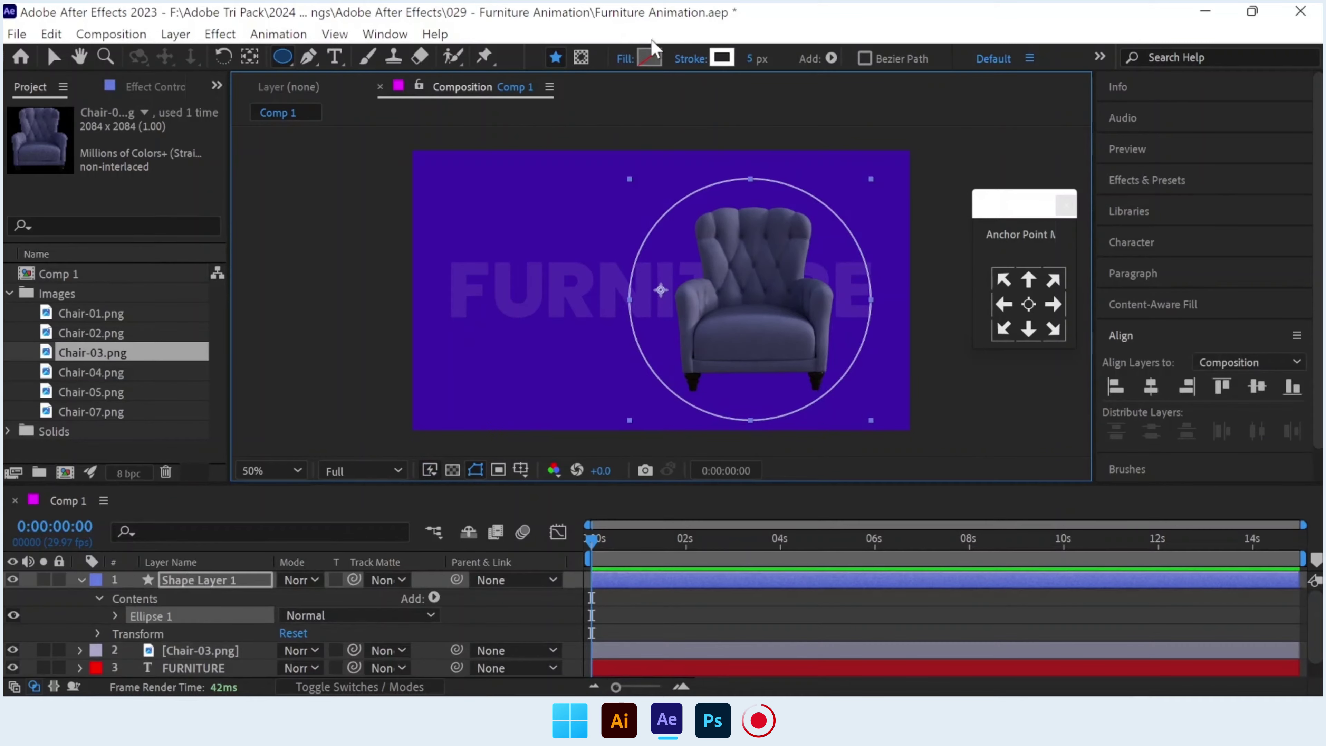
left_click(650, 56)
left_click_drag(567, 537, 373, 400)
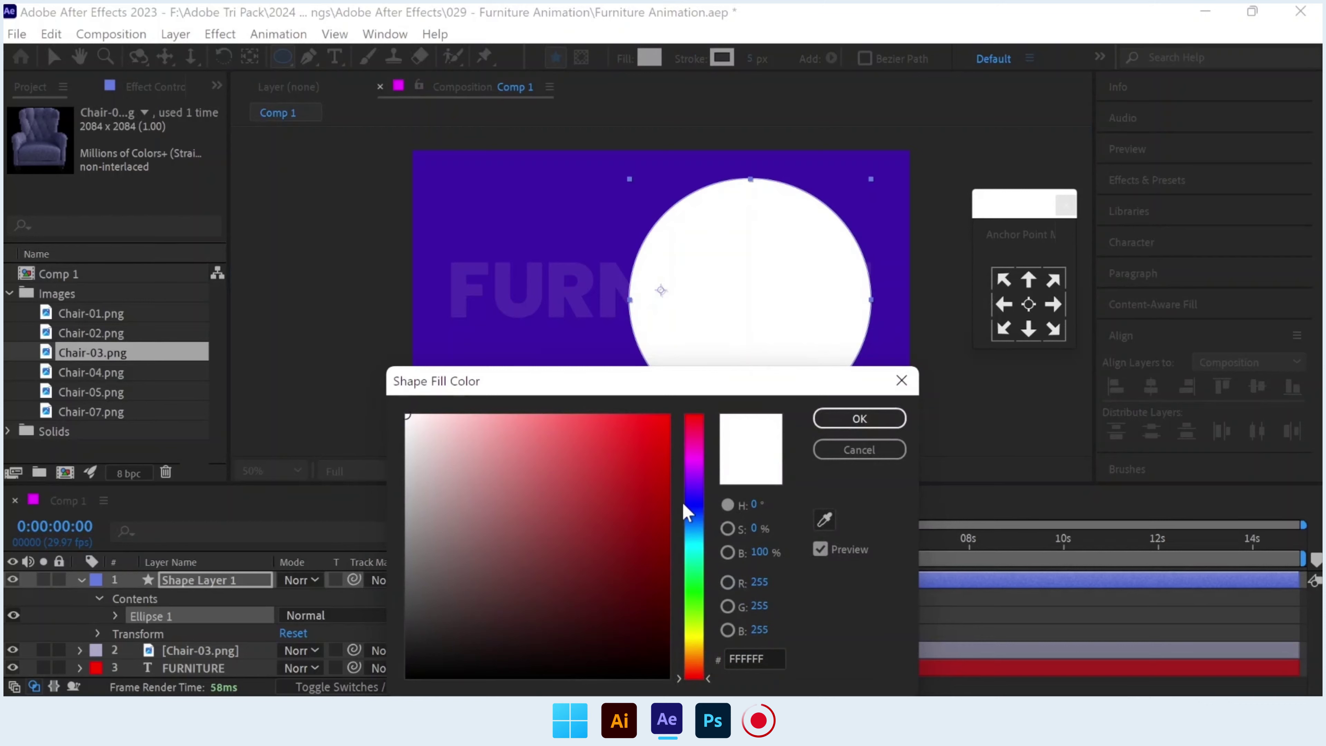
left_click_drag(696, 514, 696, 505)
left_click_drag(435, 424, 402, 387)
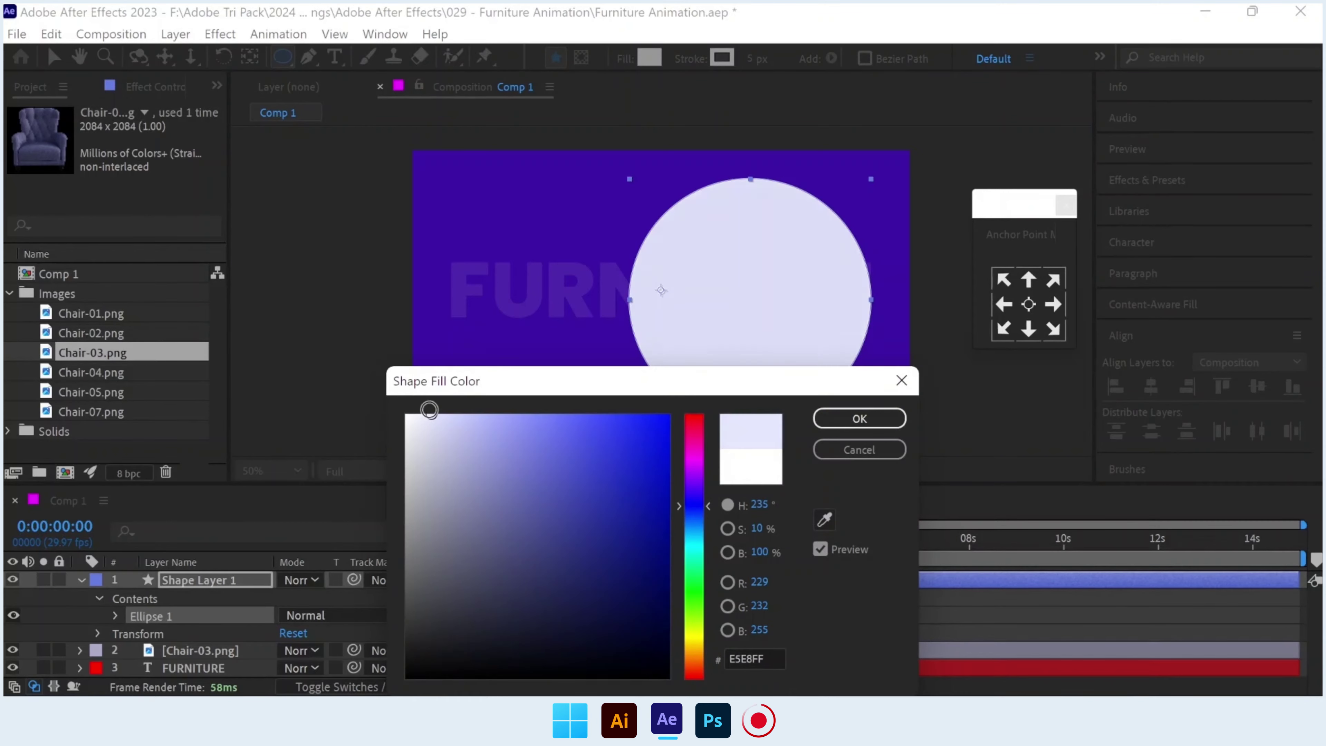
left_click(835, 419)
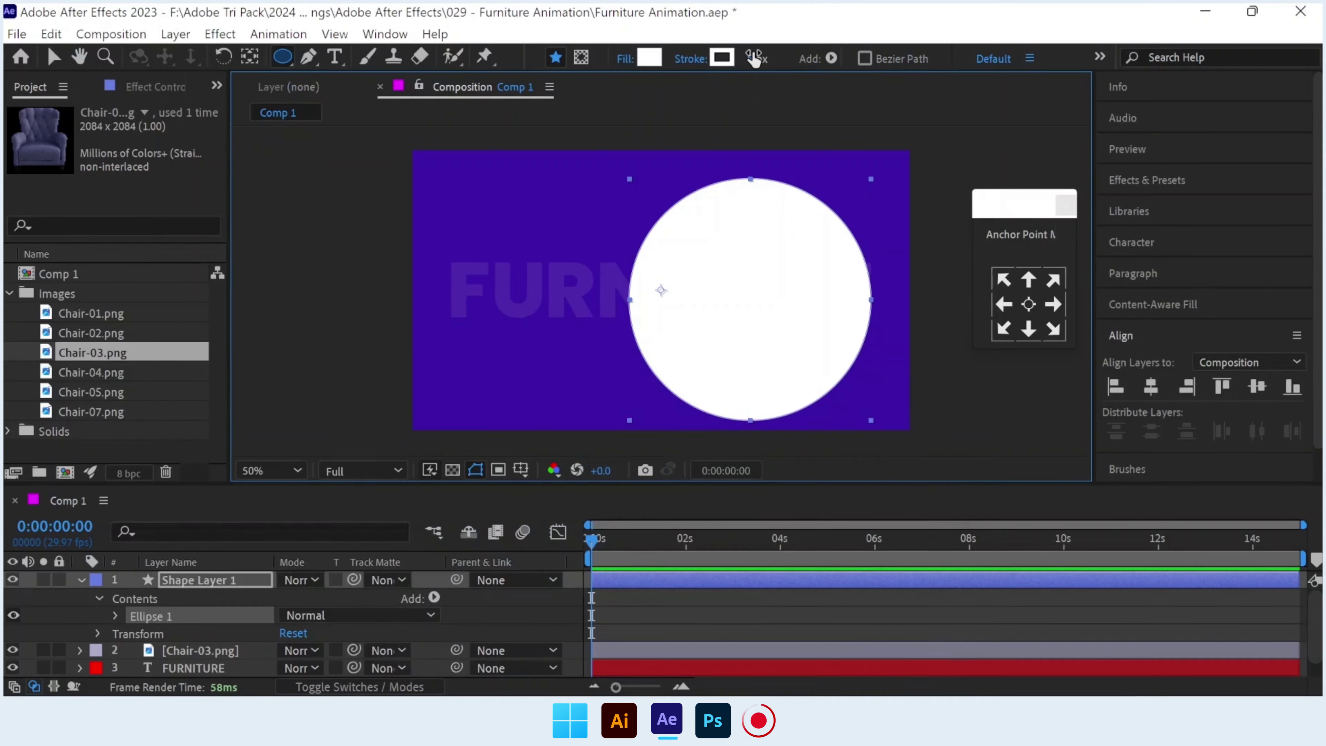
left_click(81, 580)
left_click_drag(194, 581, 221, 604)
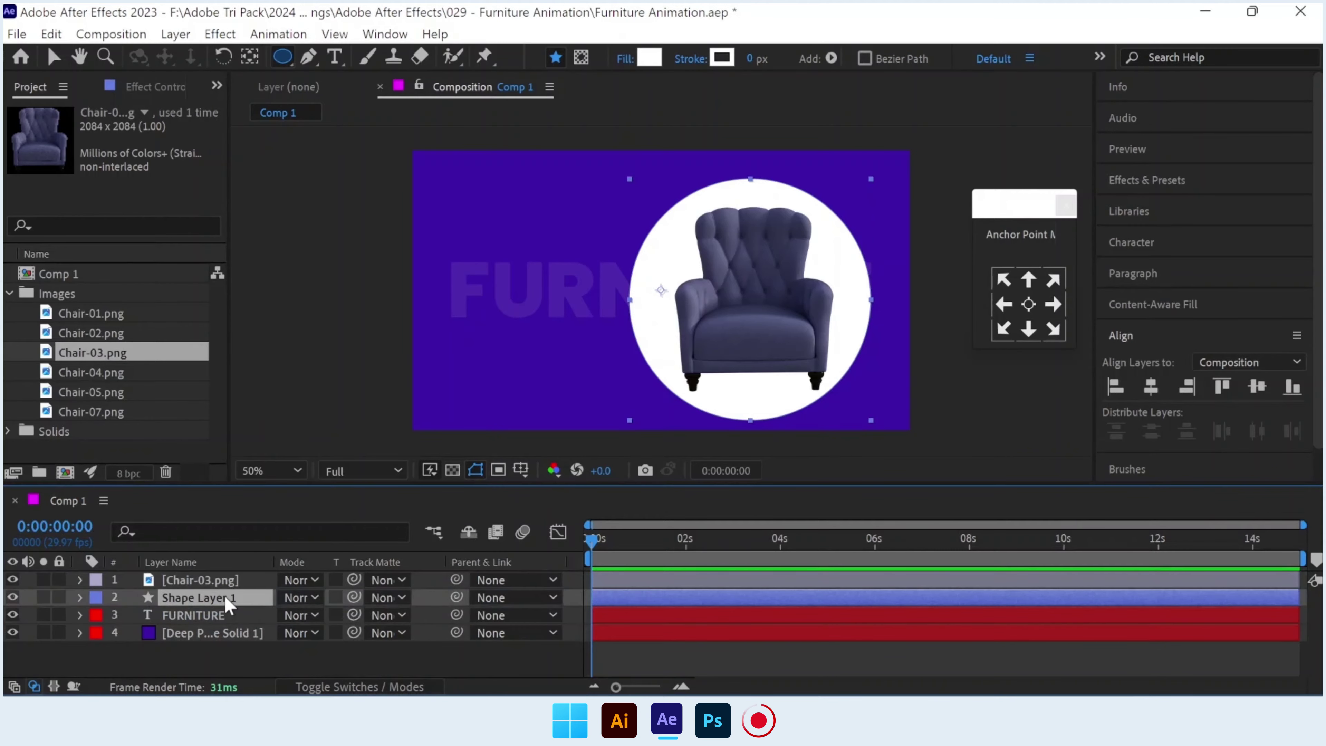
Make the circle 40% opacity and centre its anchor point.
key("t")
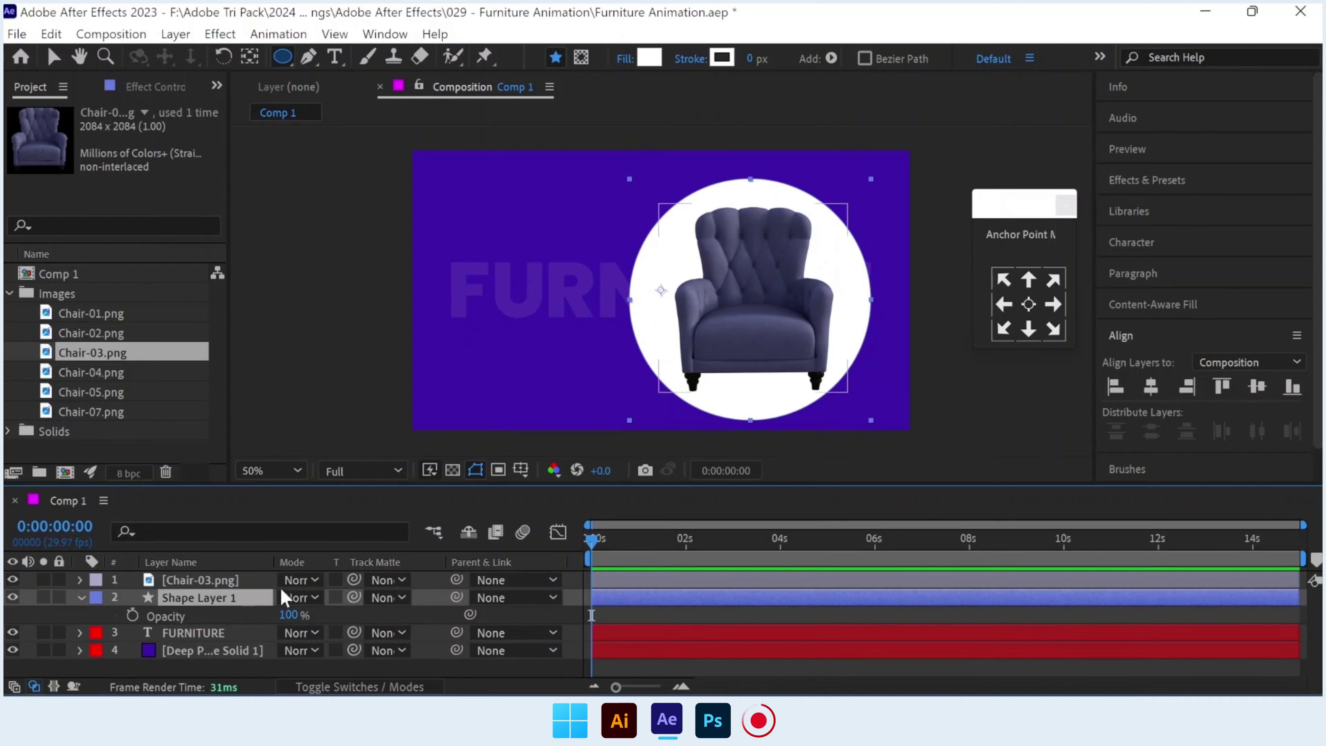
left_click_drag(291, 617, 231, 617)
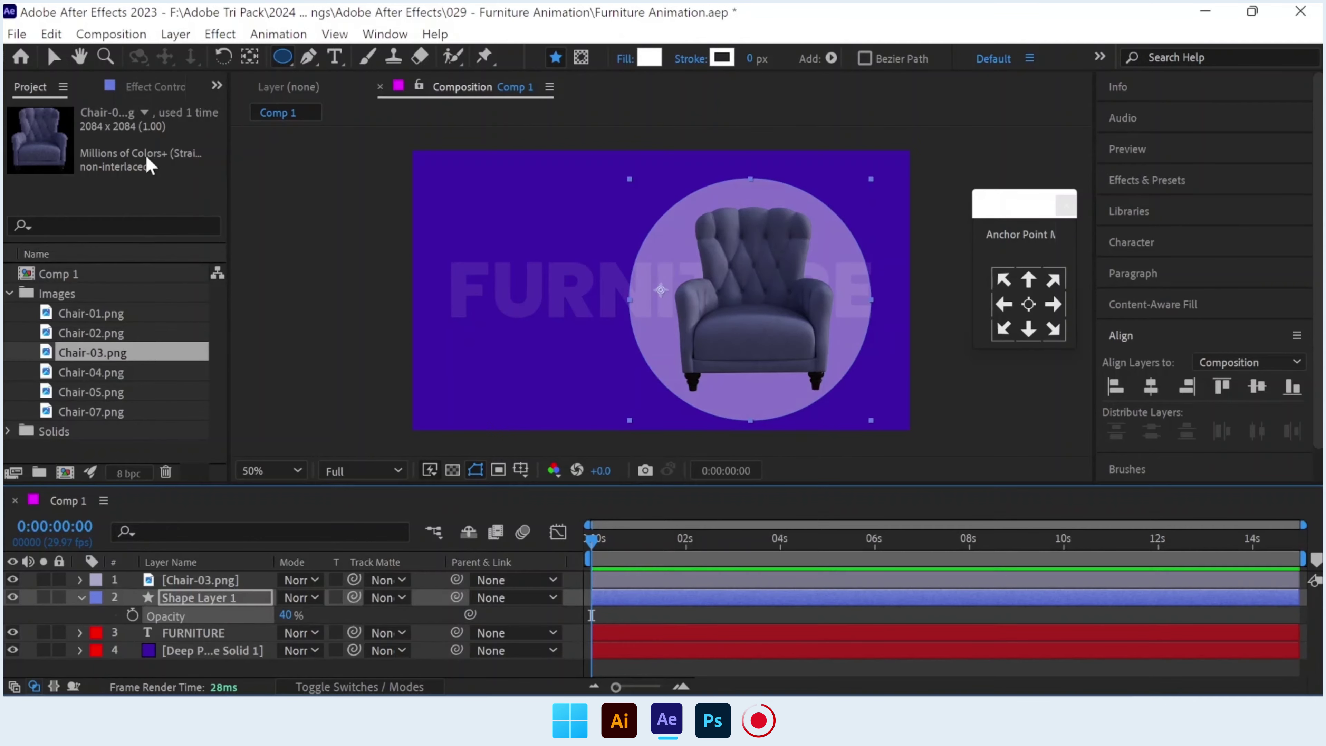
left_click(54, 57)
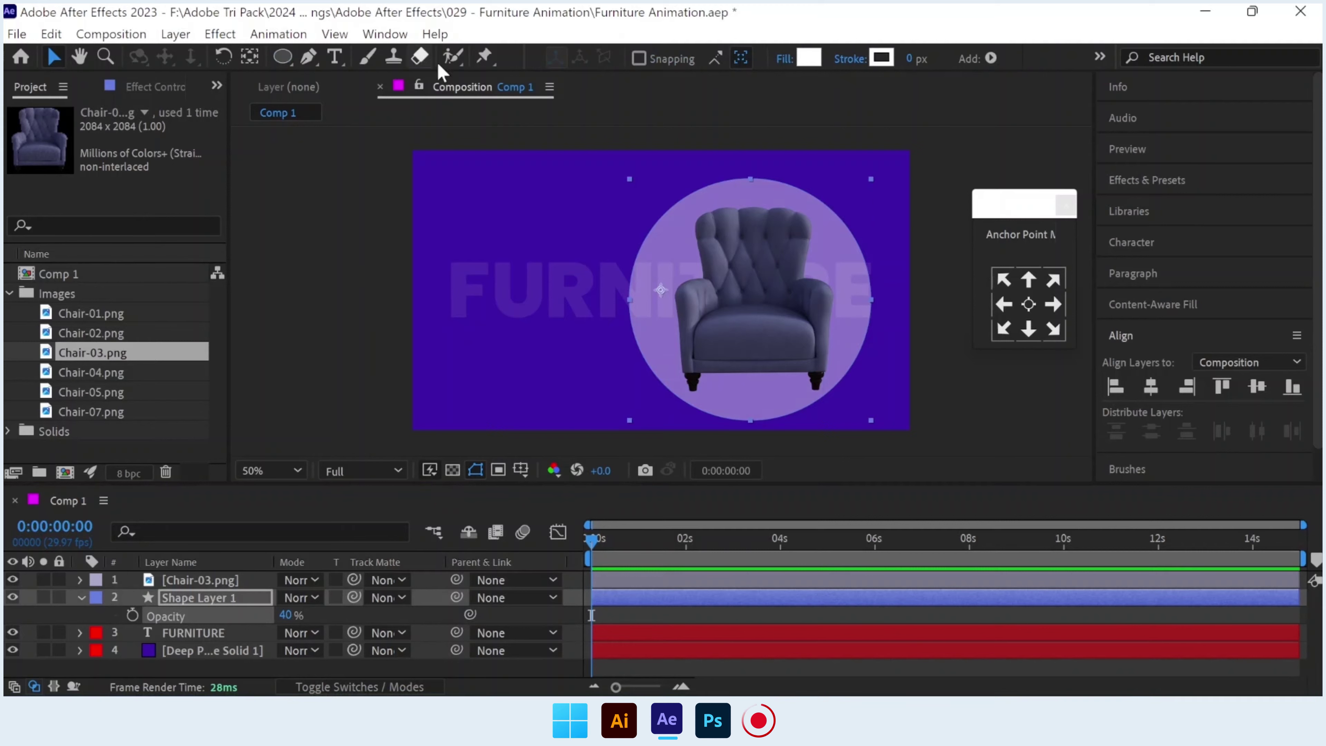
left_click(1028, 304)
left_click(985, 426)
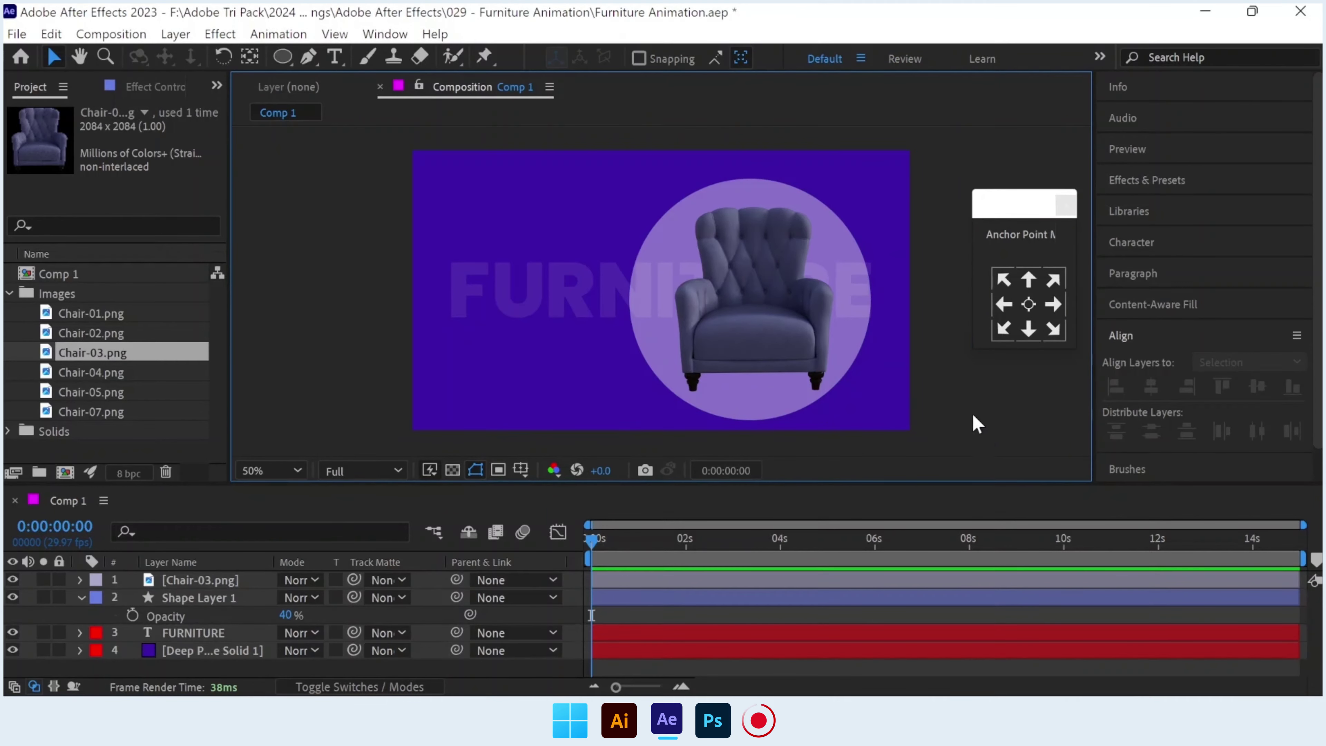
Align both Chair-03 and the circle to the composition's vertical centre.
left_click(833, 255)
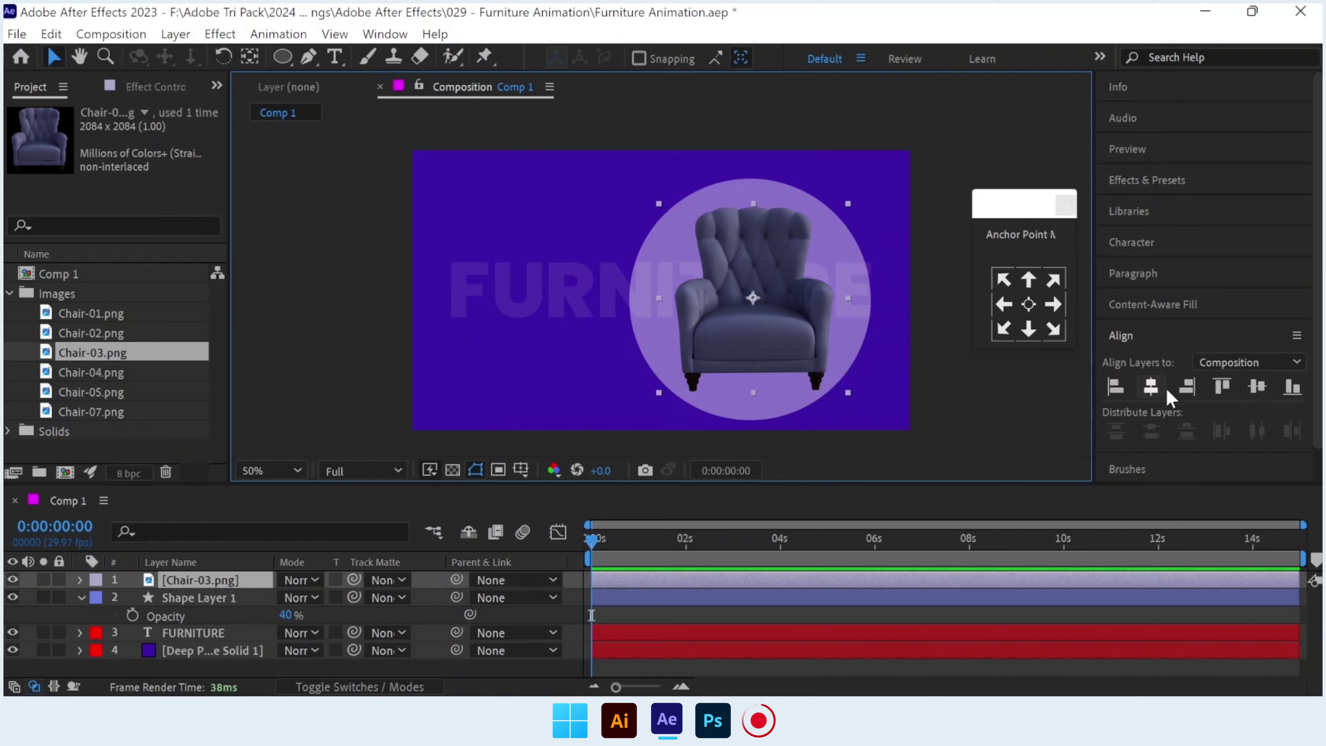
left_click(1257, 386)
left_click(235, 597)
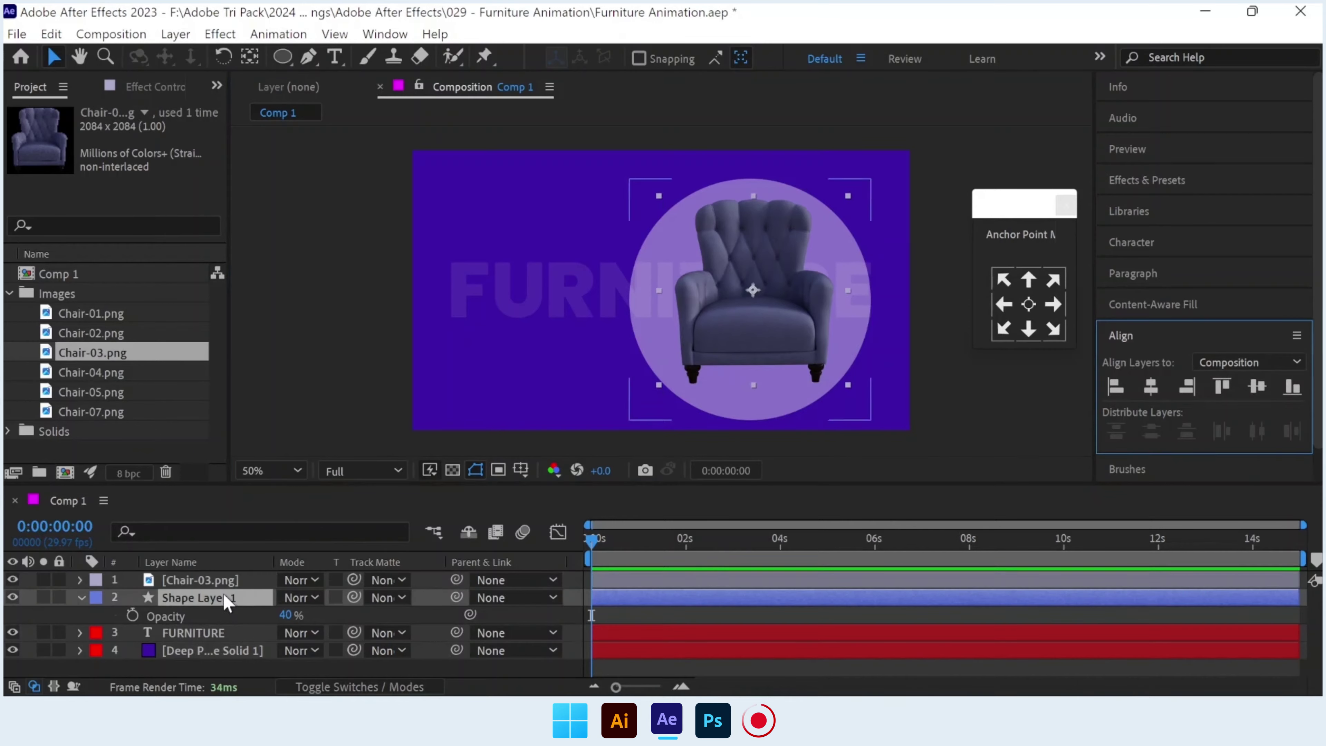
left_click(1253, 386)
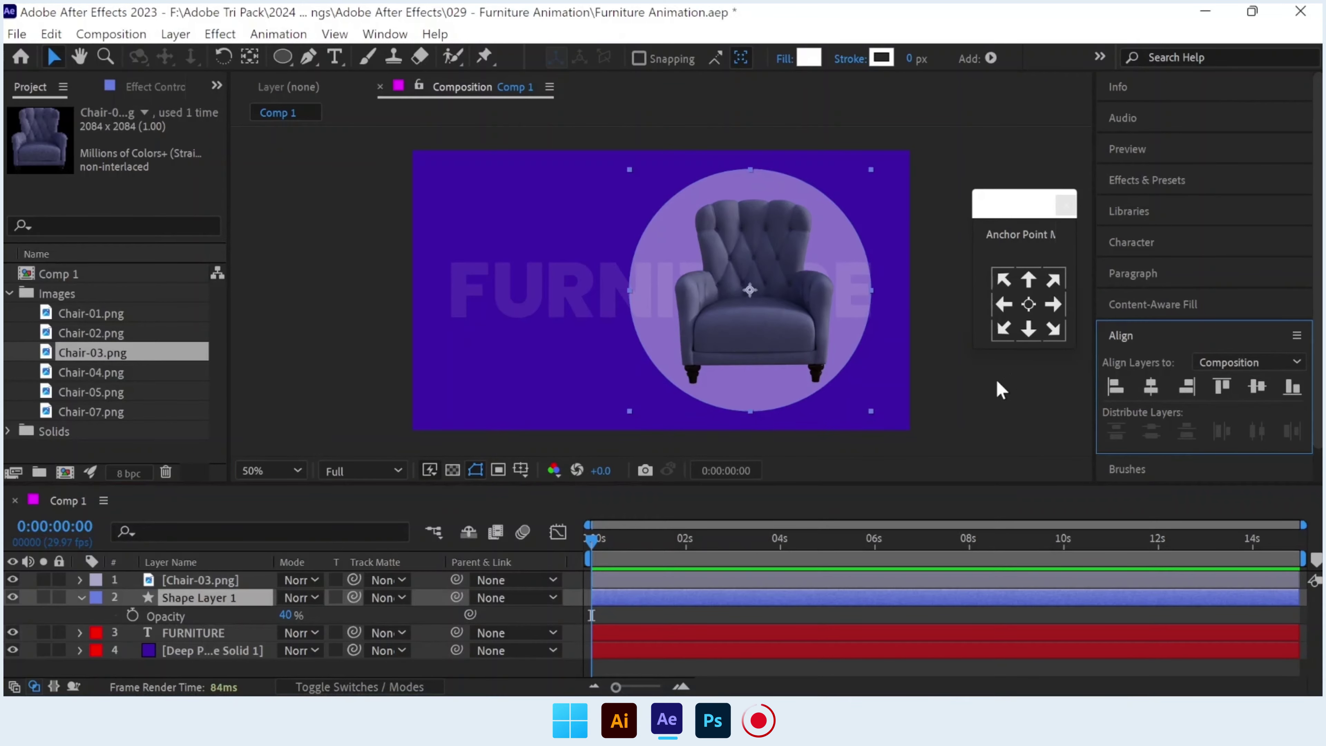
left_click(996, 387)
left_click(589, 373)
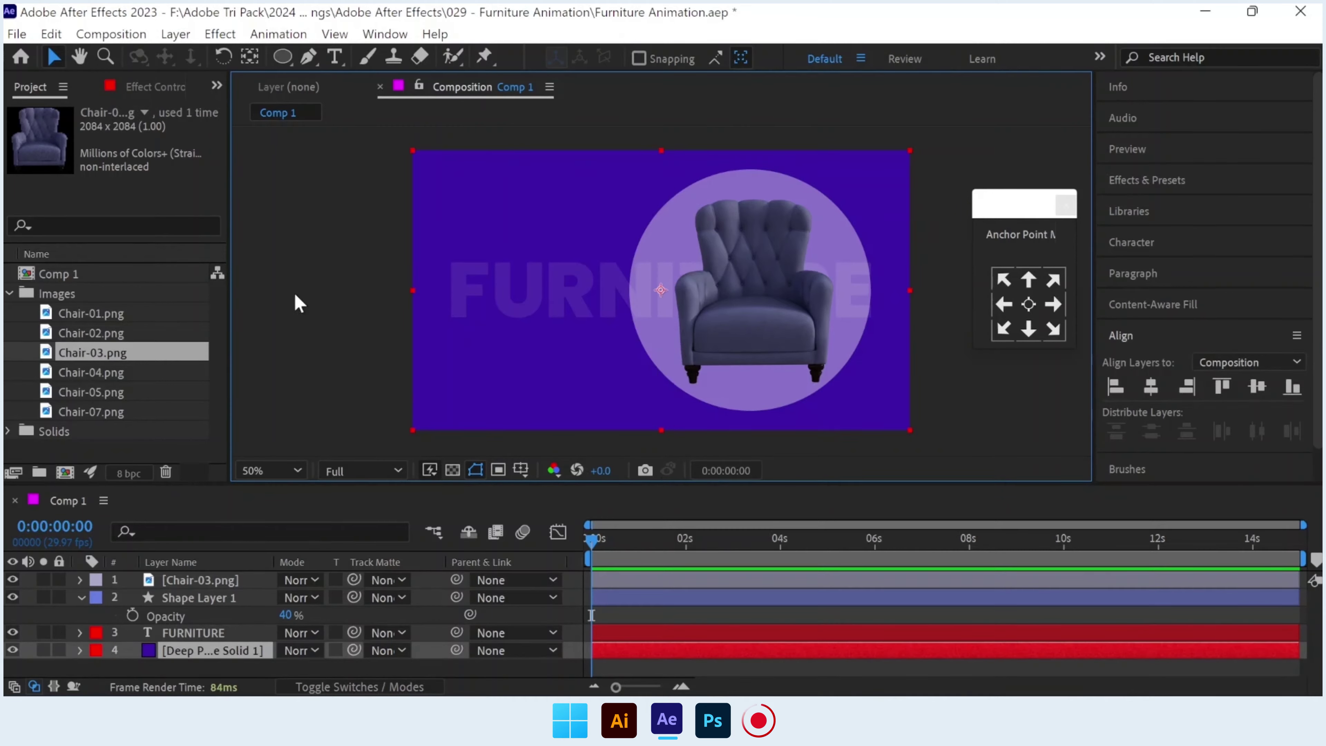
Recolour the background solid to gray-blue 34395C, sampled from the chair.
left_click(176, 33)
left_click(204, 71)
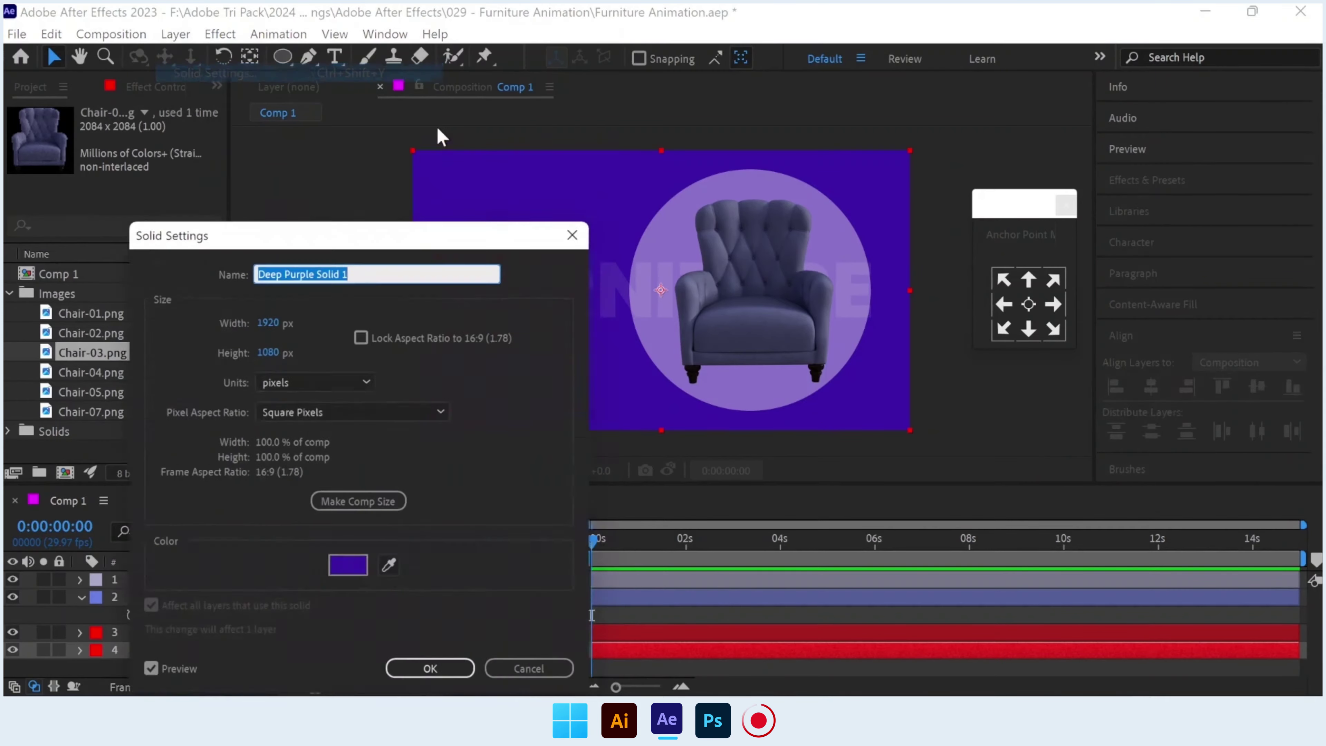
left_click(394, 568)
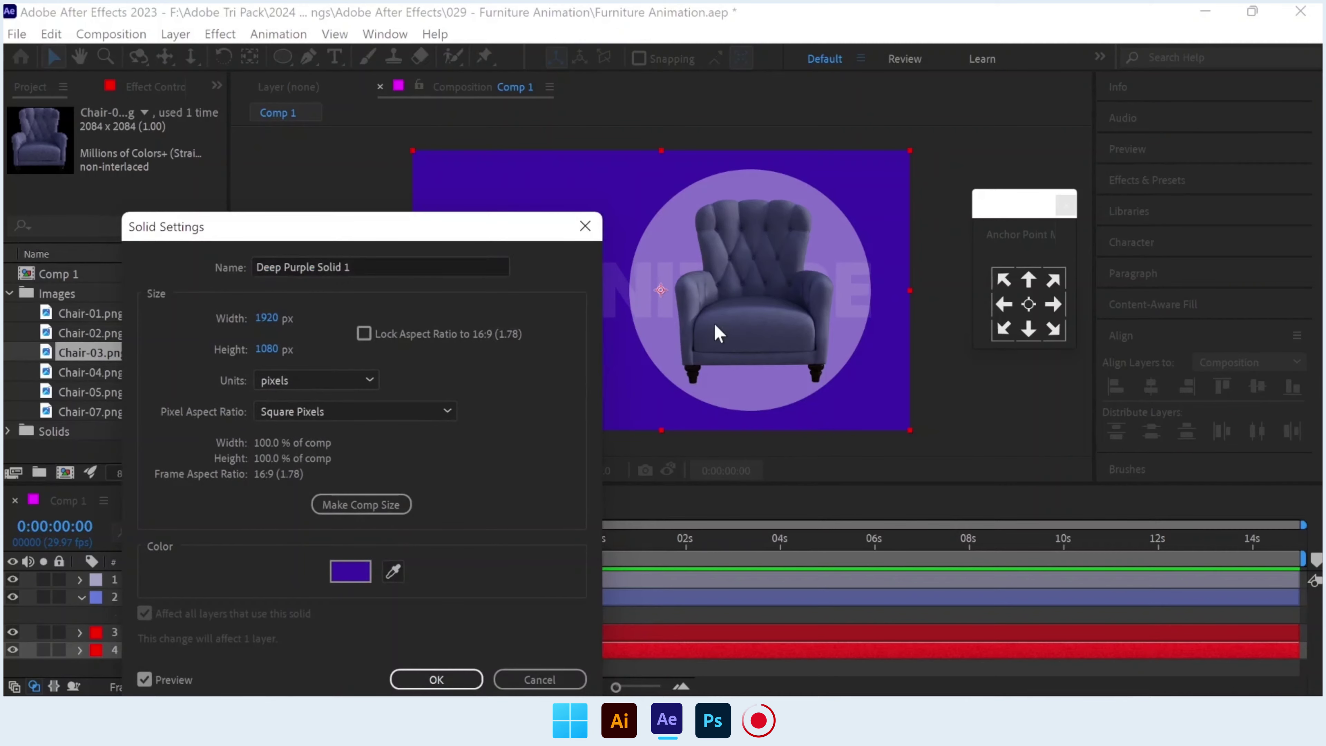
left_click(718, 328)
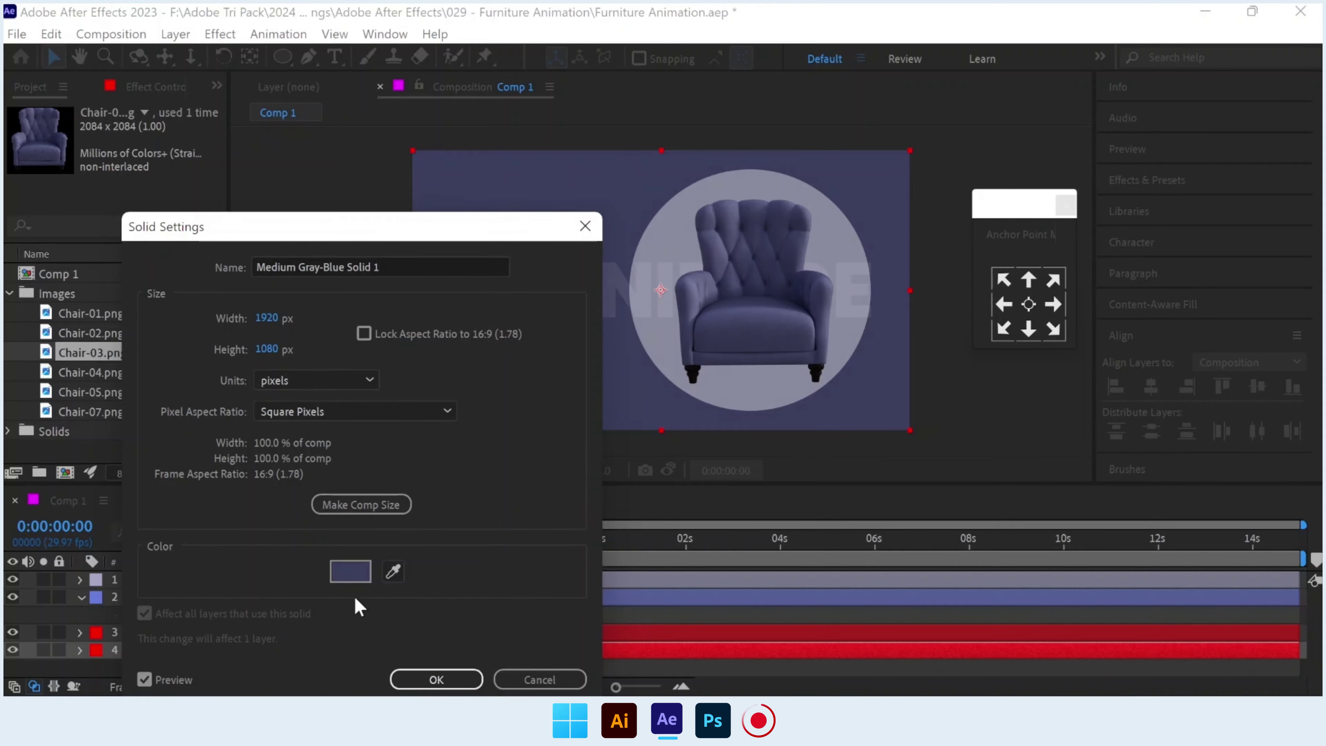
left_click(360, 572)
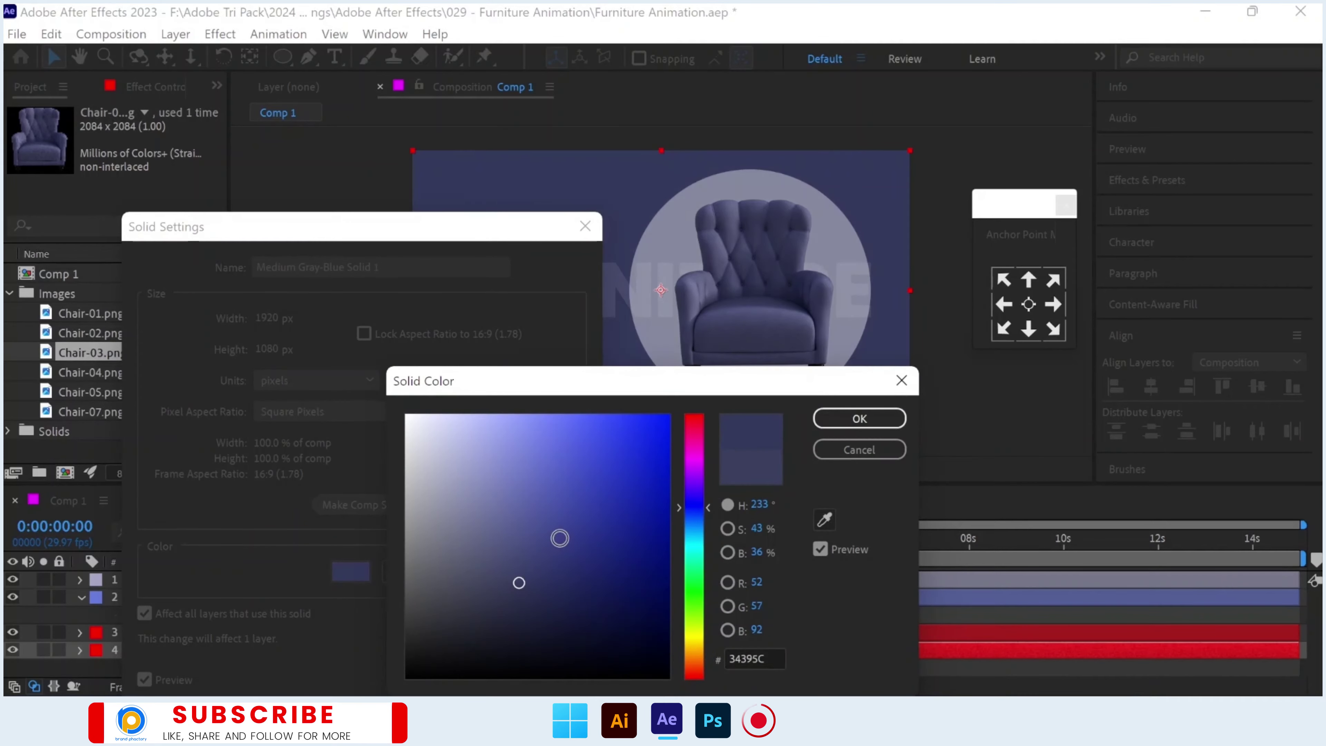
left_click(860, 418)
left_click(444, 677)
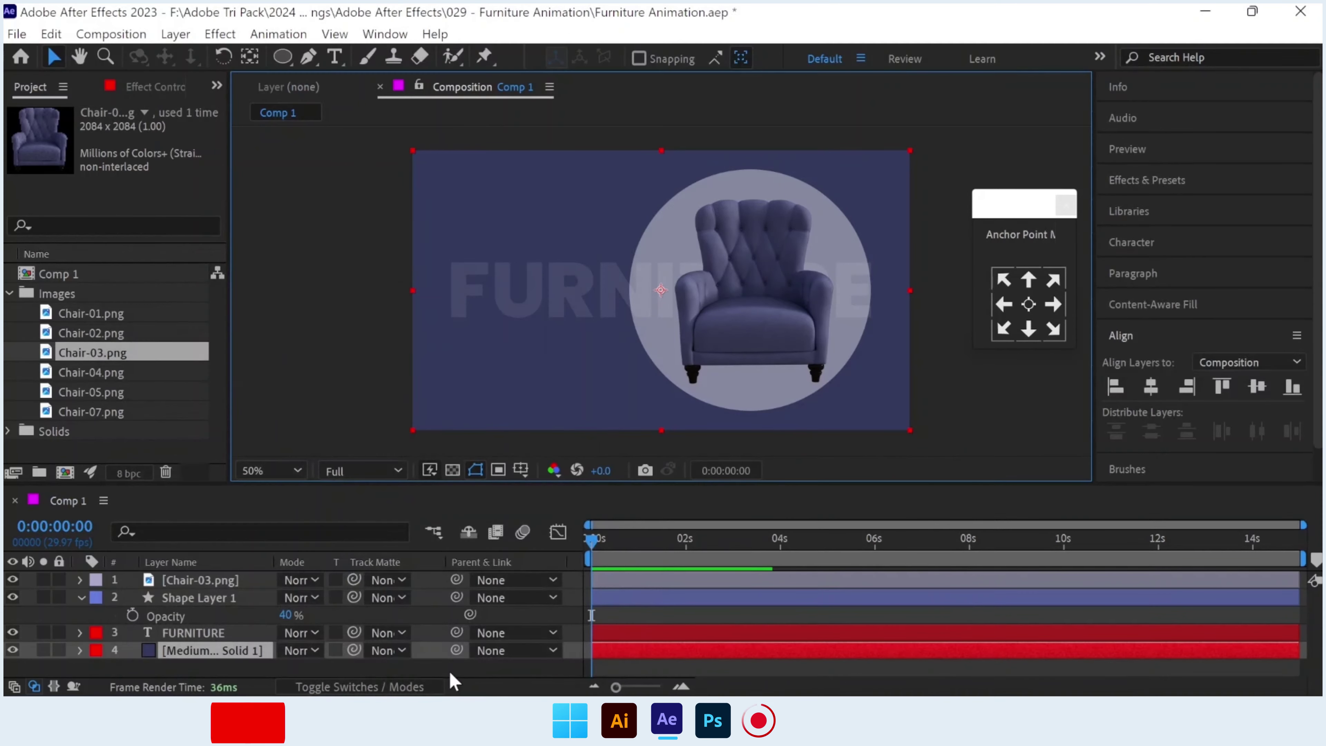
left_click(305, 255)
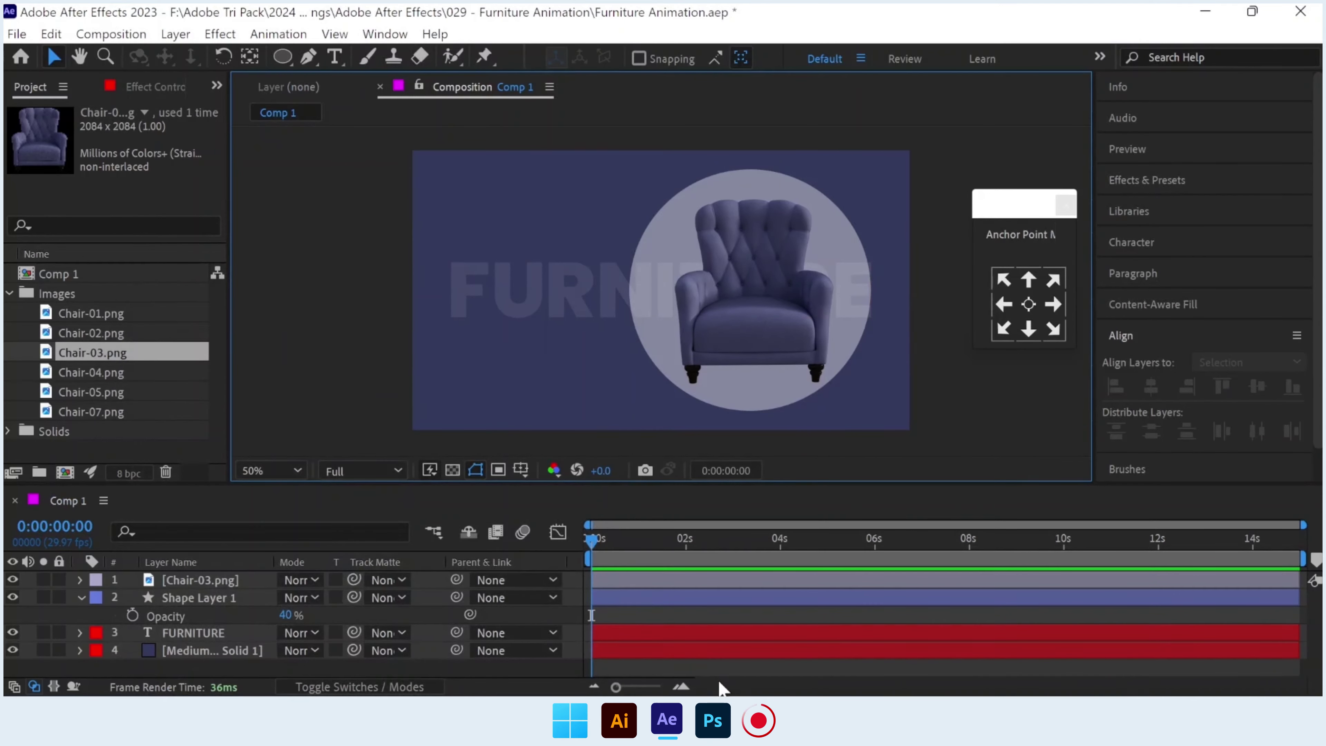
Add the 'Luxury Arm Chair 1' title at upper left in Bold at 67 px.
left_click(334, 56)
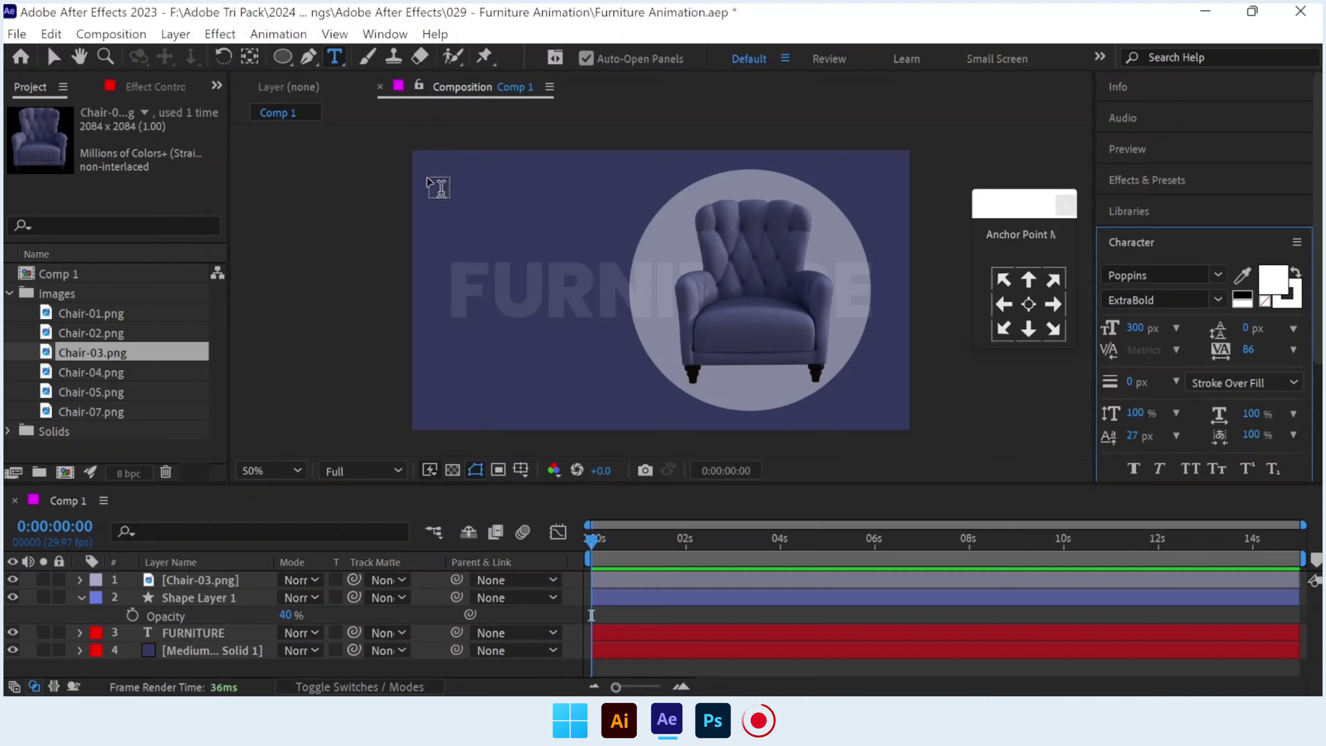
left_click(458, 245)
type("L")
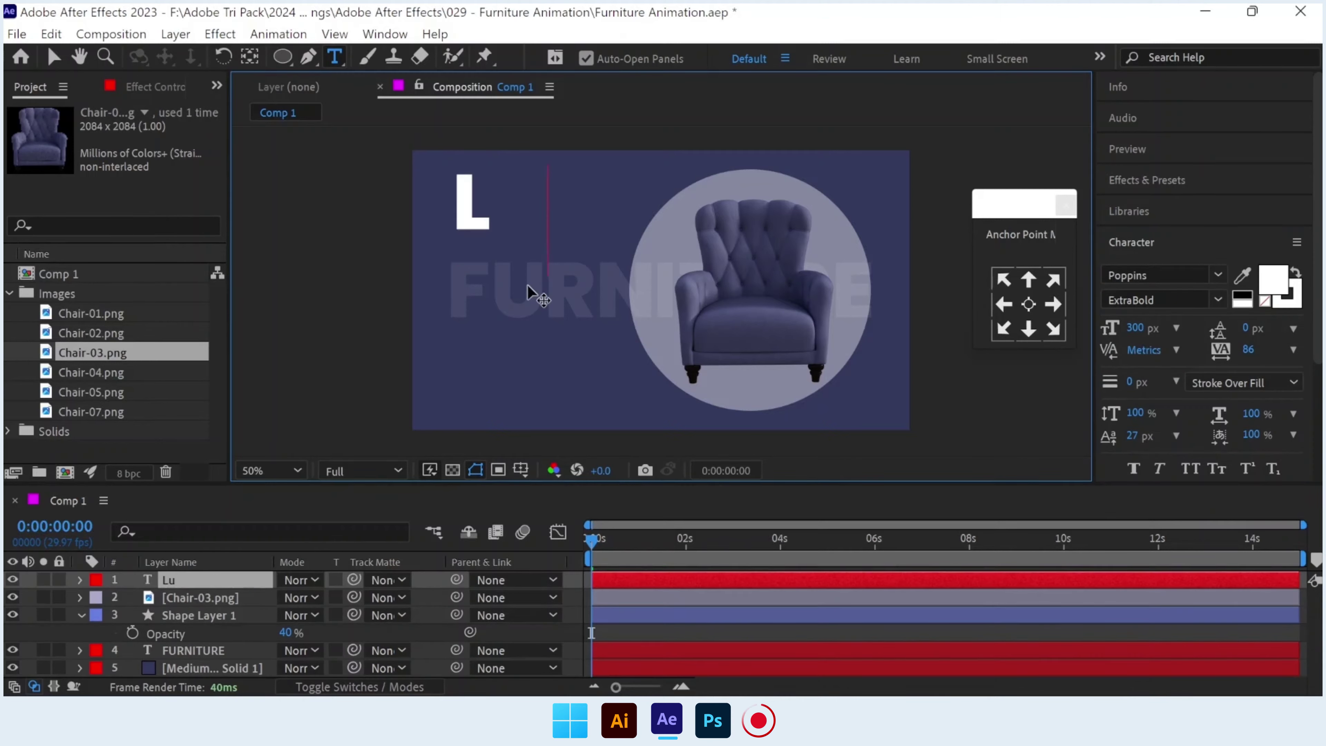
type("uxu")
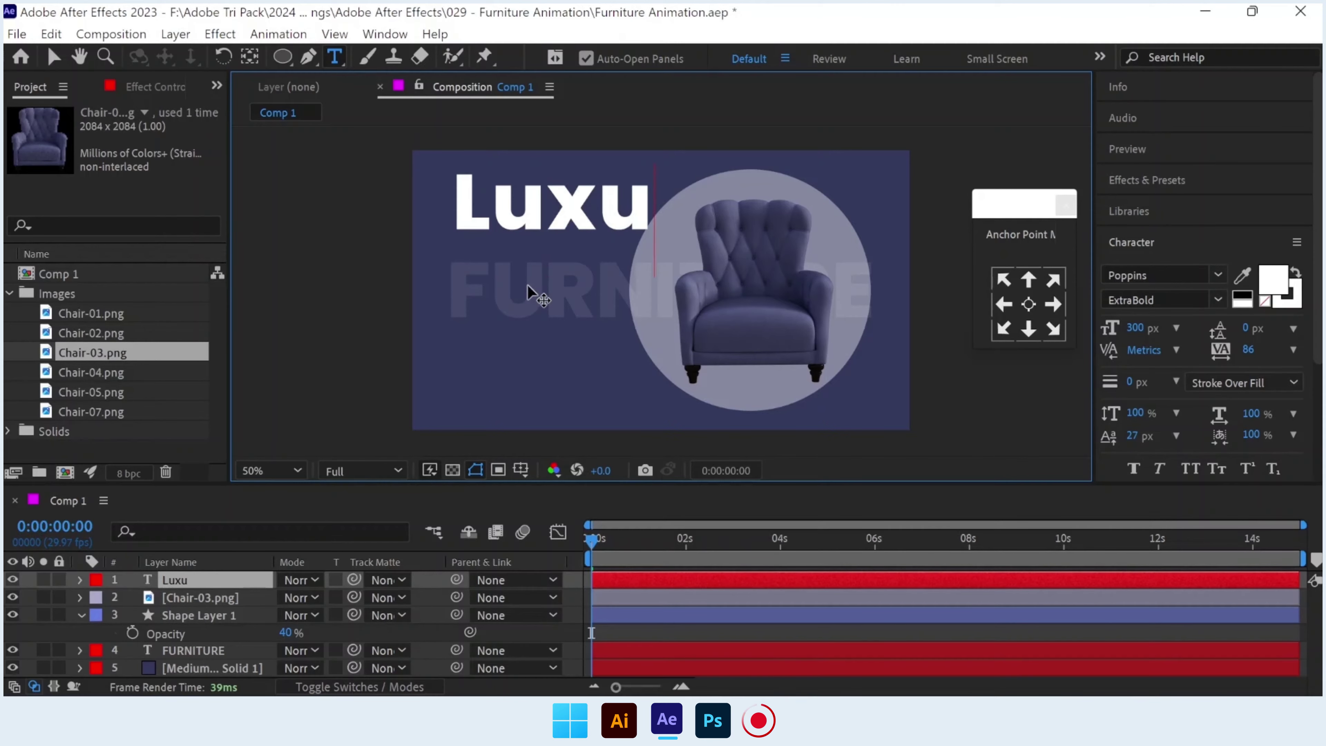
type("ry Arm Chair 1")
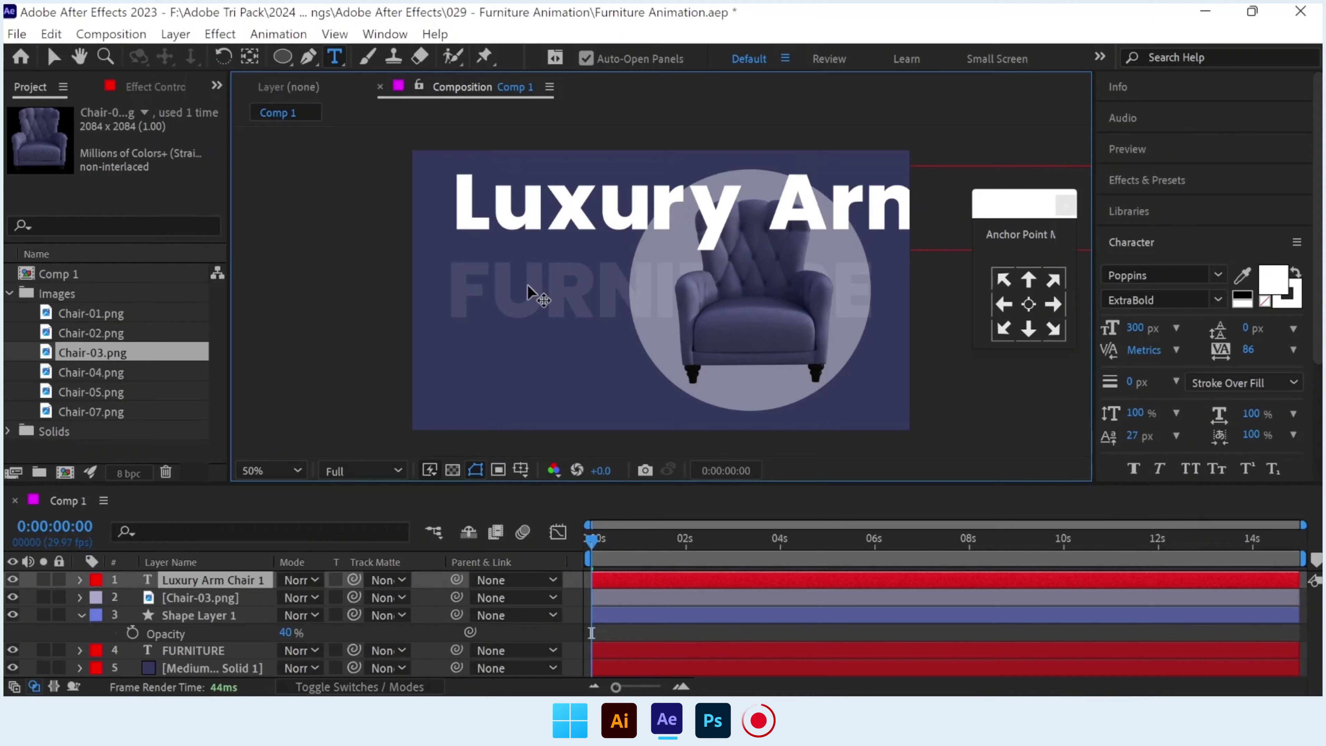
key("ctrl+a")
left_click_drag(1136, 334, 1171, 306)
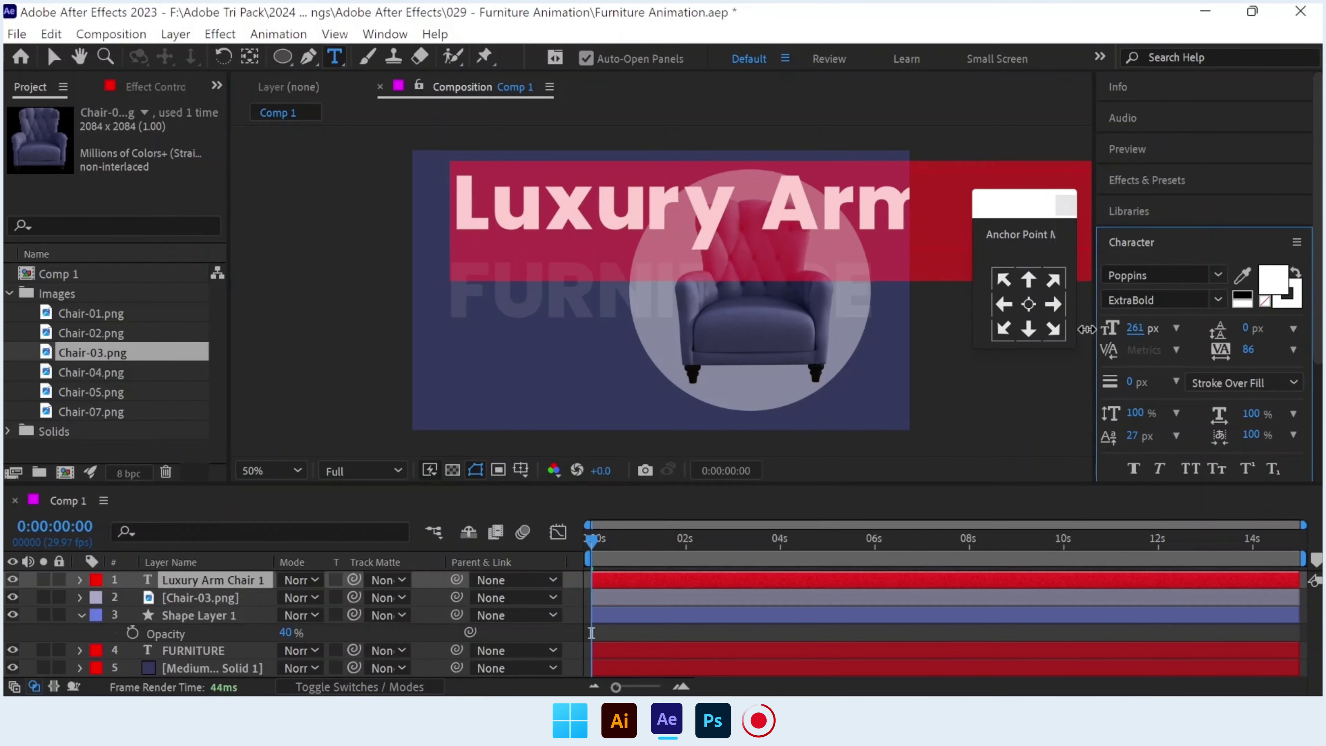
left_click(1217, 299)
left_click(1191, 575)
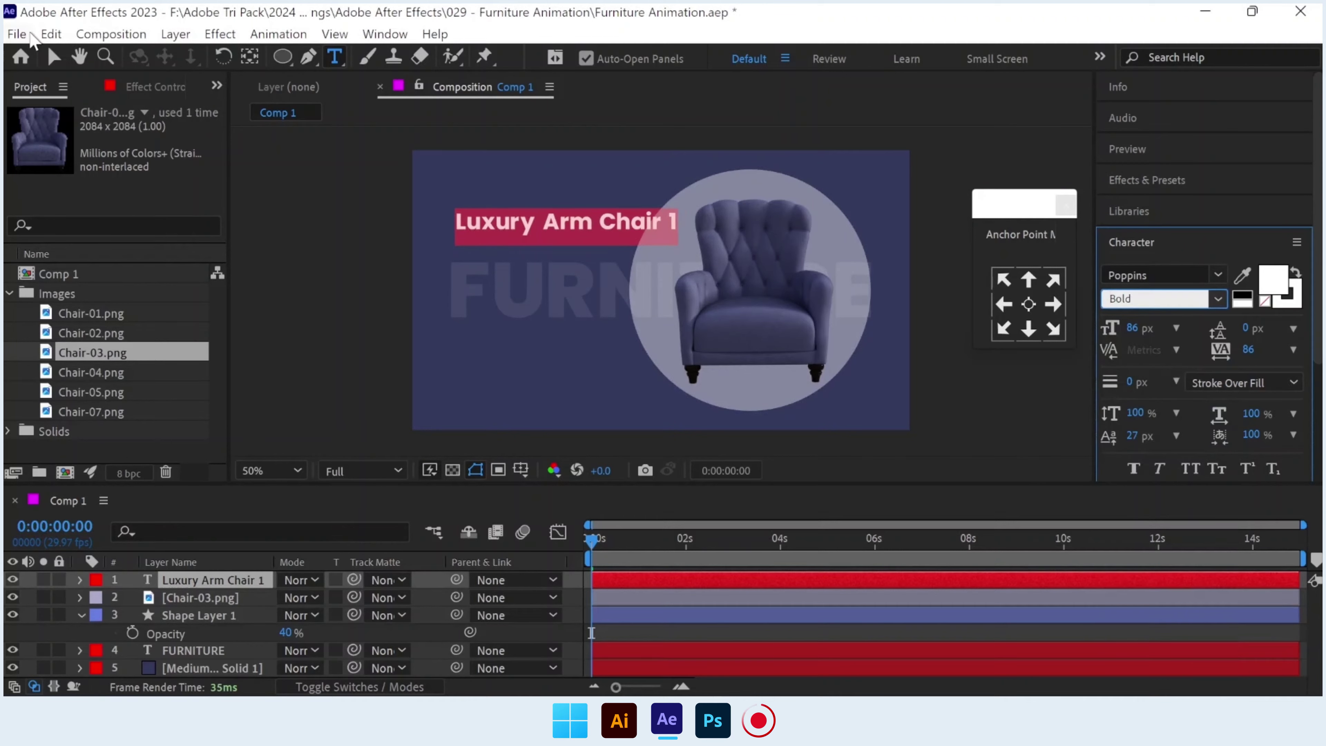
left_click(54, 56)
left_click(1004, 328)
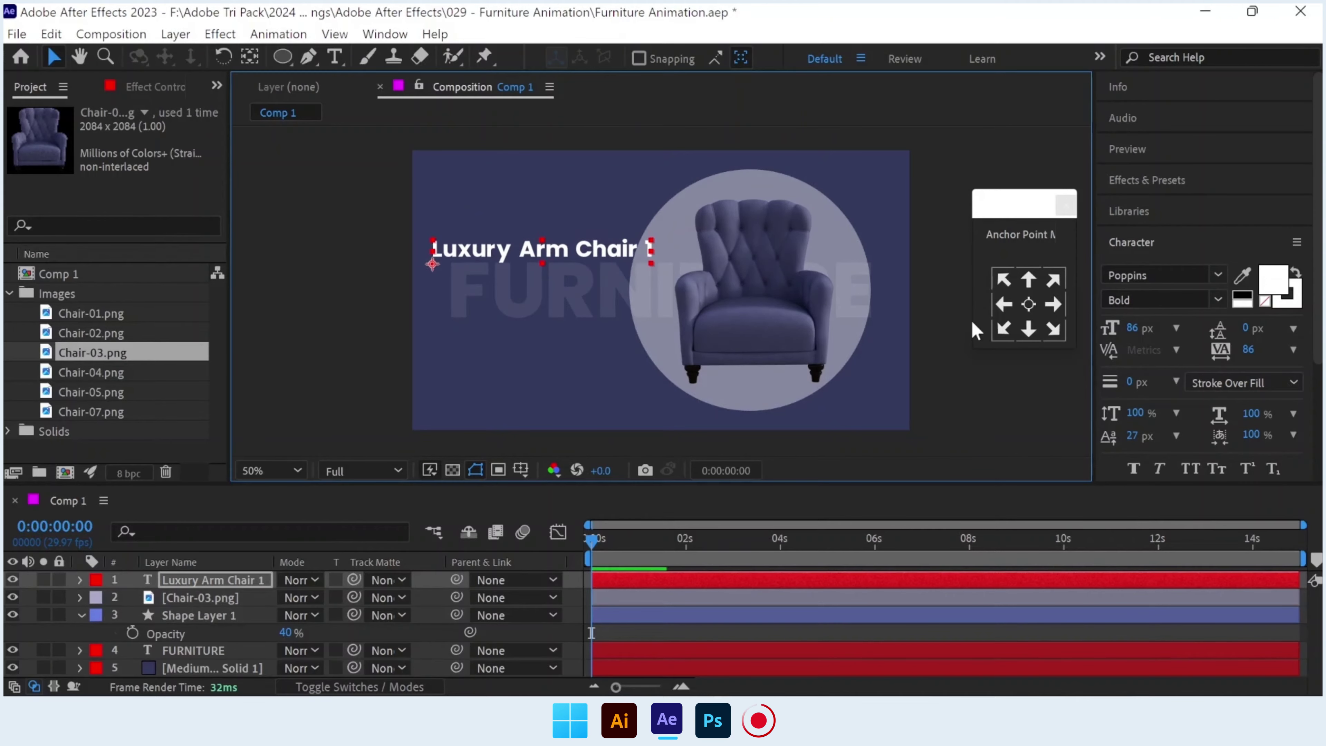
left_click_drag(1131, 328, 1107, 328)
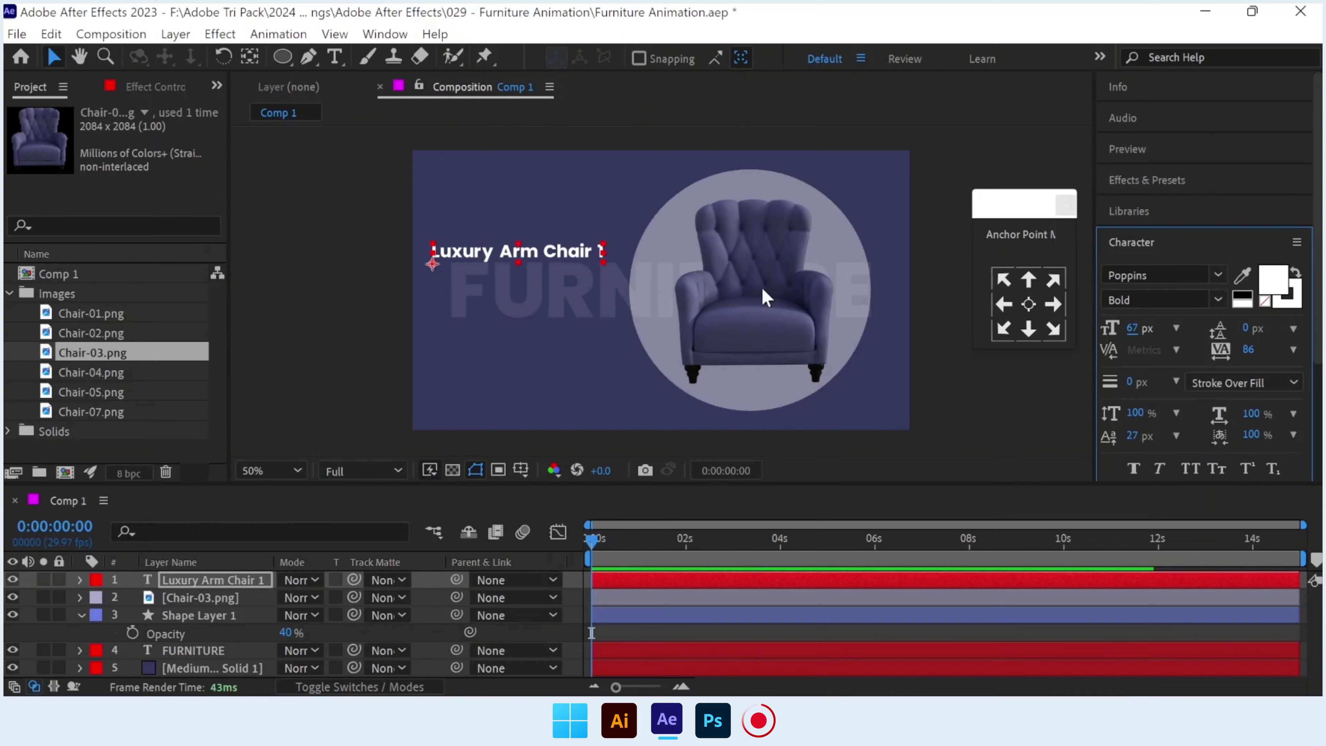
Set FURNITURE's opacity to 5%, then nudge the title up and centre its anchor.
left_click(230, 651)
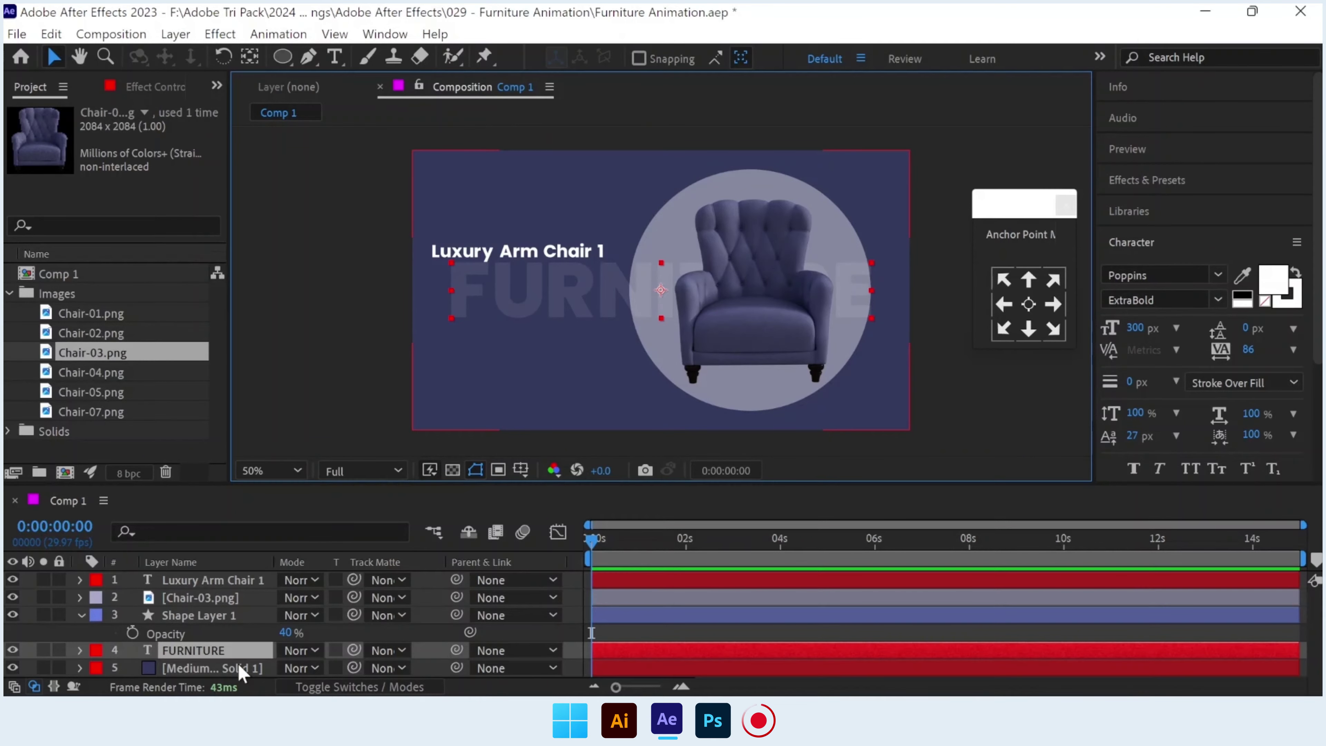
key("t")
left_click(286, 670)
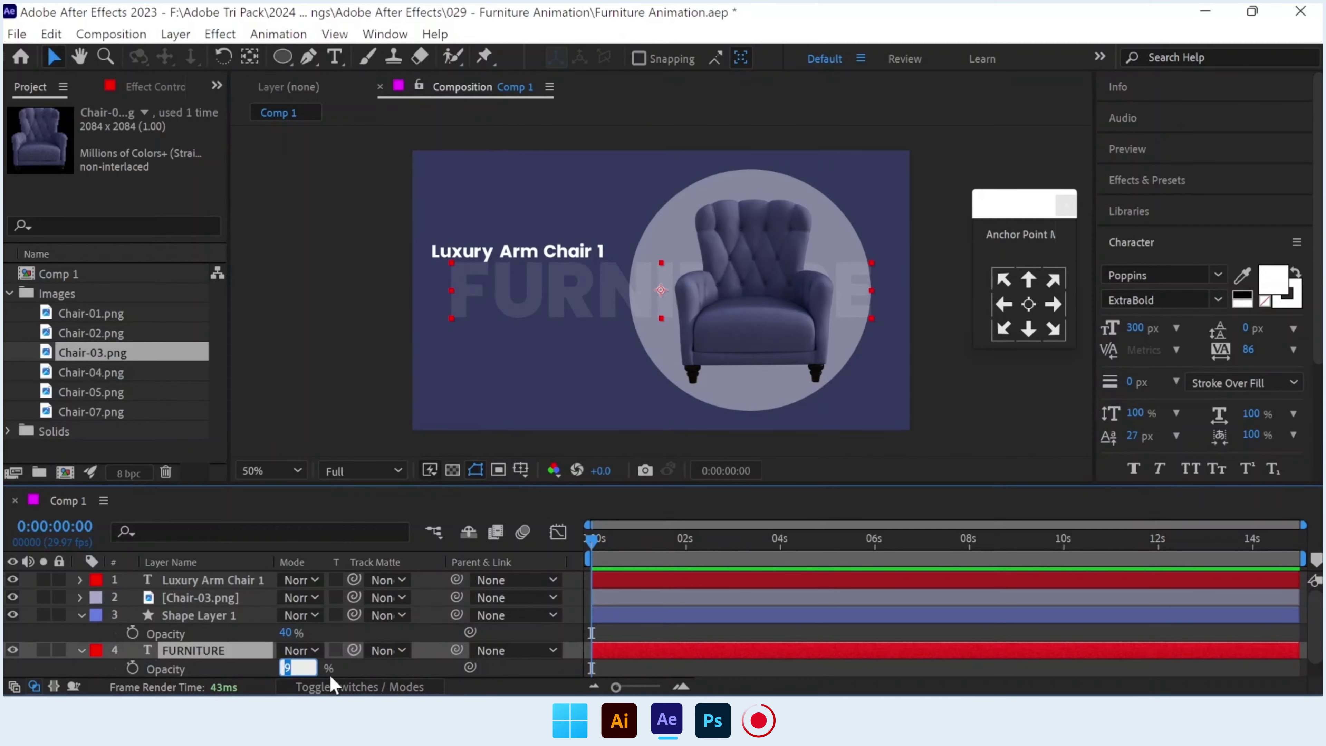
type("5")
key("Return")
left_click(352, 357)
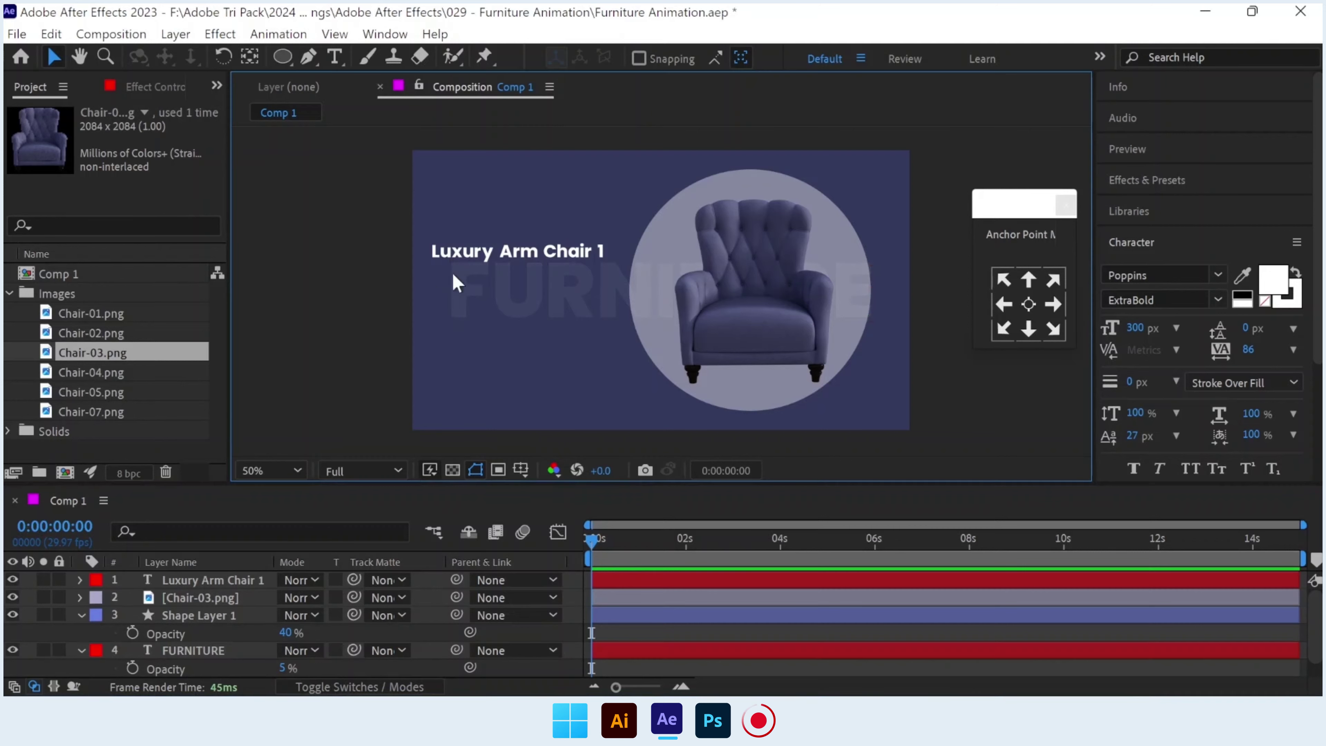
left_click_drag(466, 248, 474, 238)
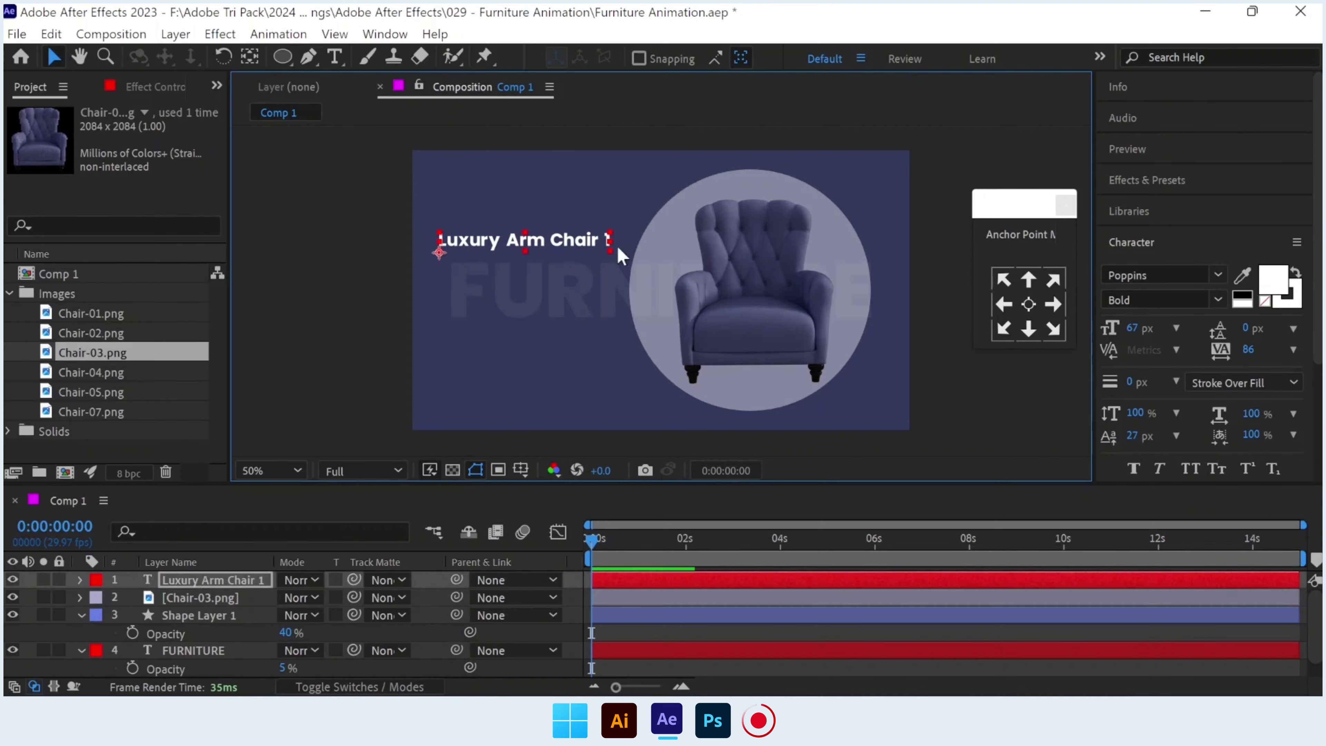
left_click(1029, 304)
Paste the 47%-scaled Lorem ipsum paragraph under the title, anchored at bottom centre.
mouse_move(495, 248)
left_mouse_down()
mouse_move(496, 278)
mouse_move(500, 256)
left_mouse_up()
key("ctrl+v")
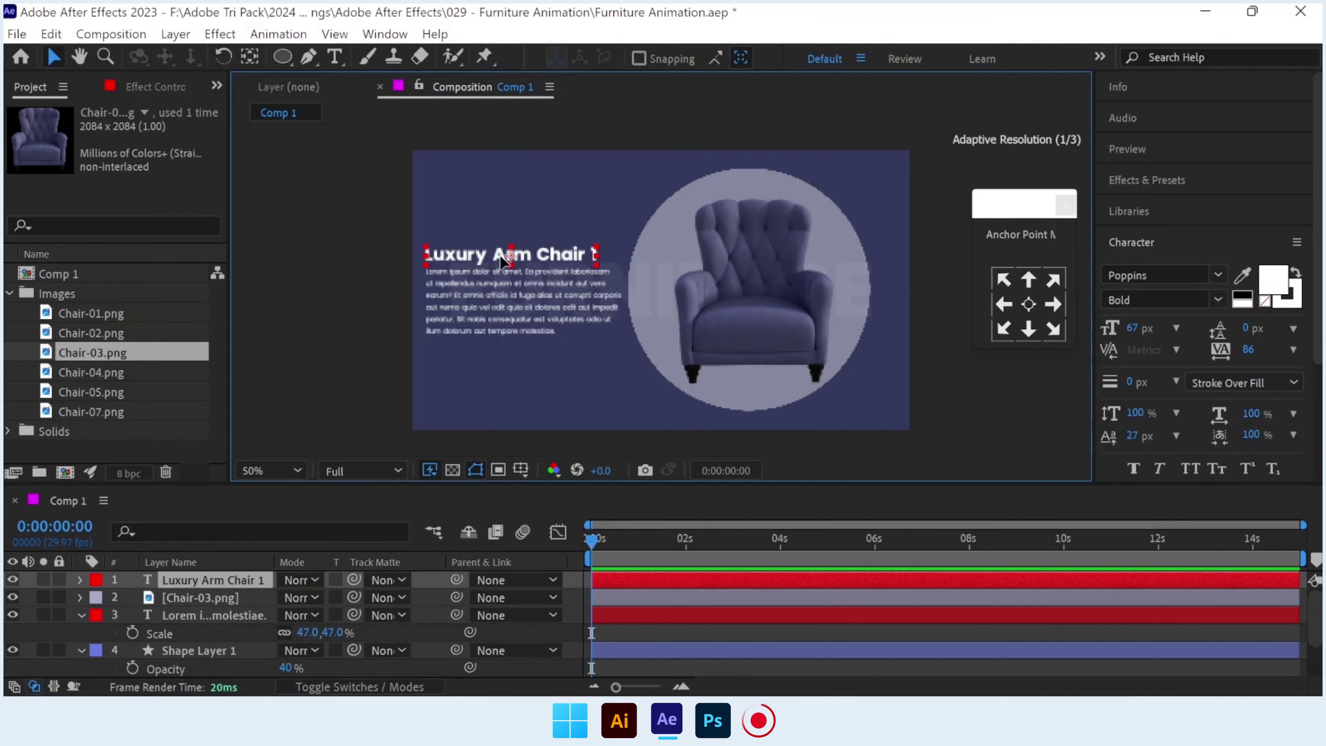
left_click(532, 310)
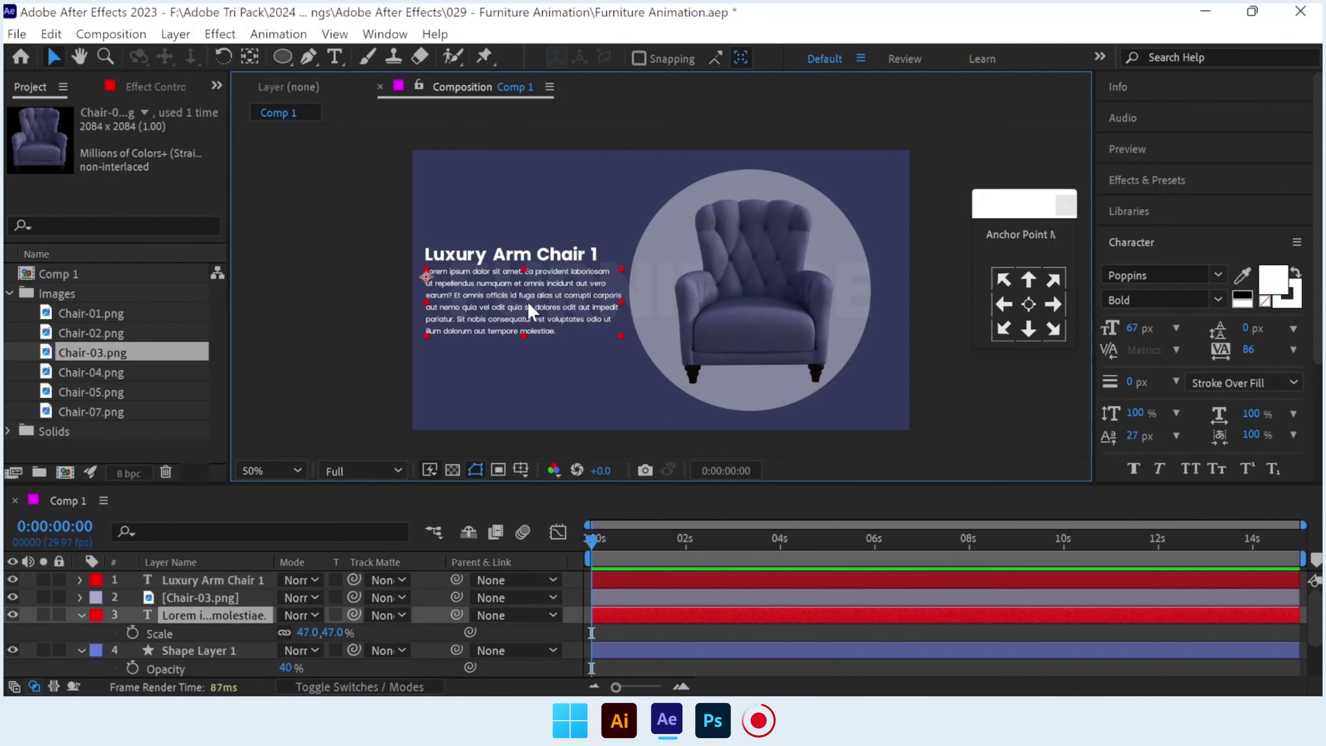
left_click(1029, 330)
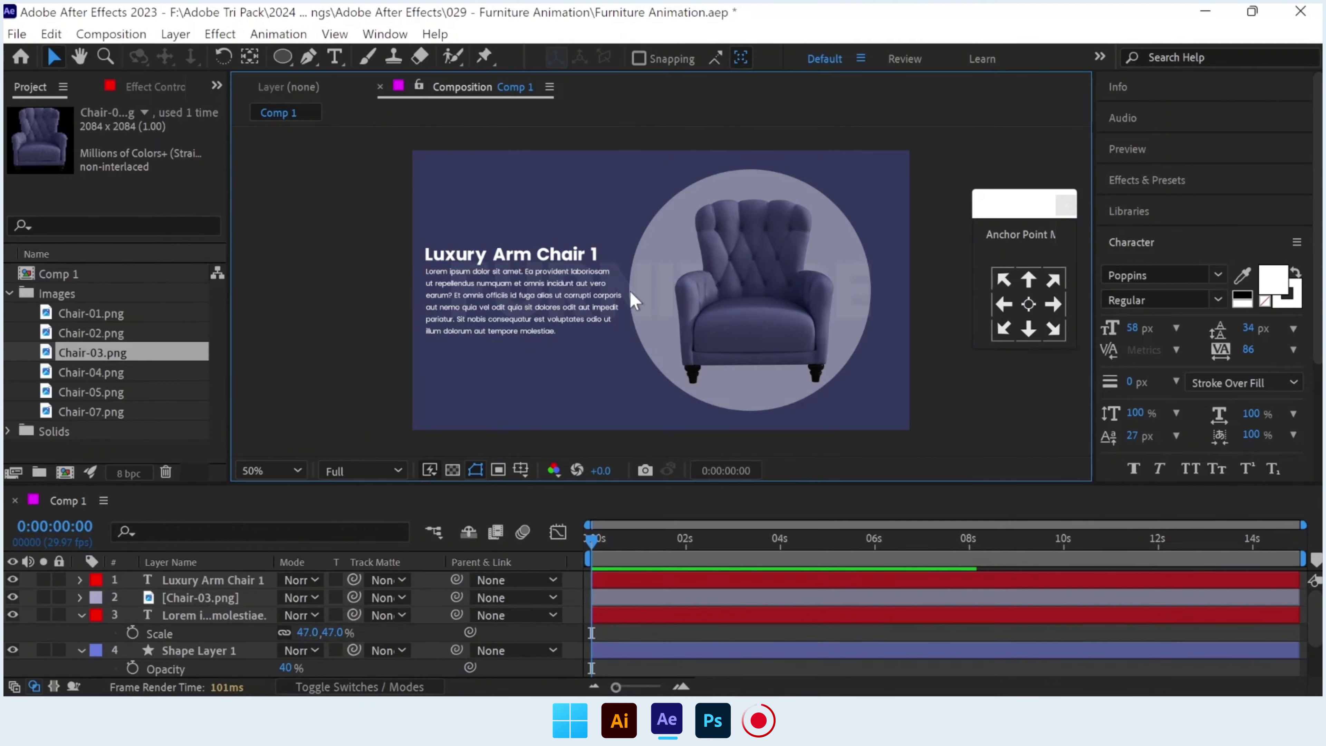
left_click(517, 257)
left_click(992, 385)
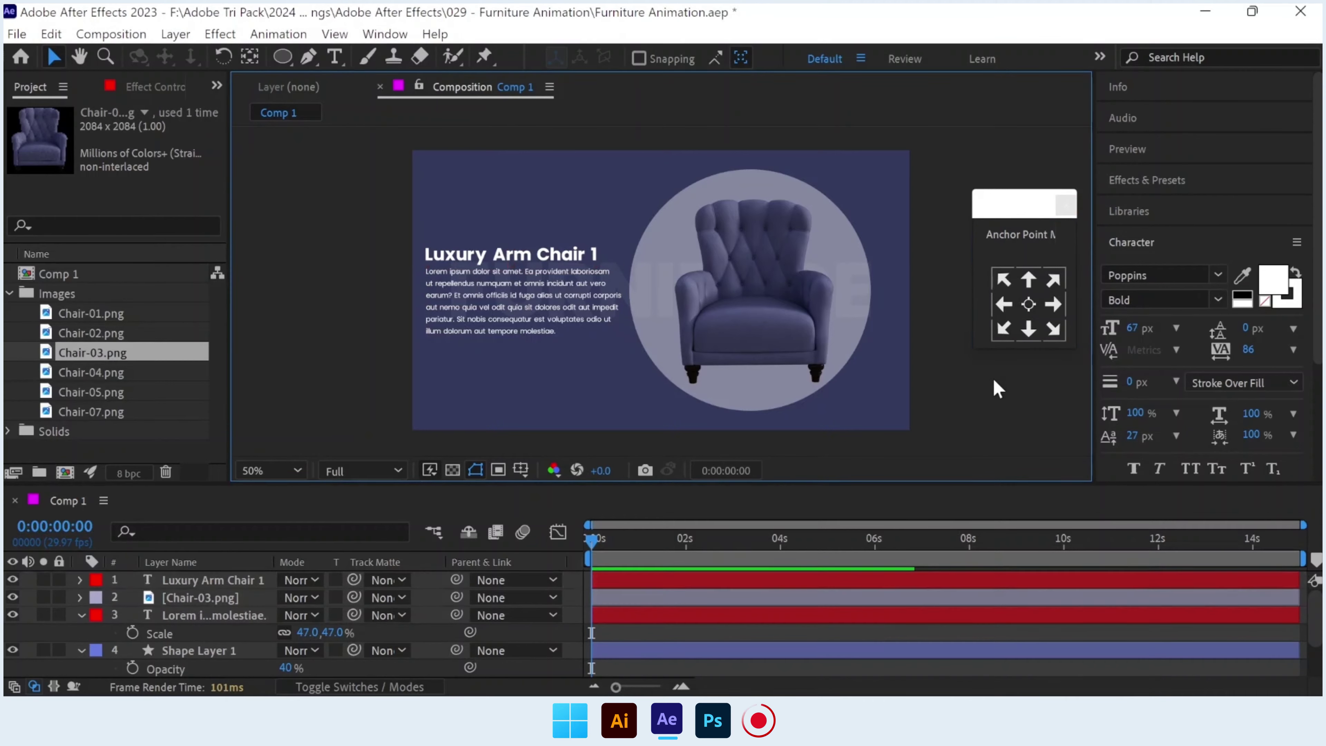
Add a $50.30 price text below the paragraph and set it to Bold.
left_click(334, 56)
left_click(437, 343)
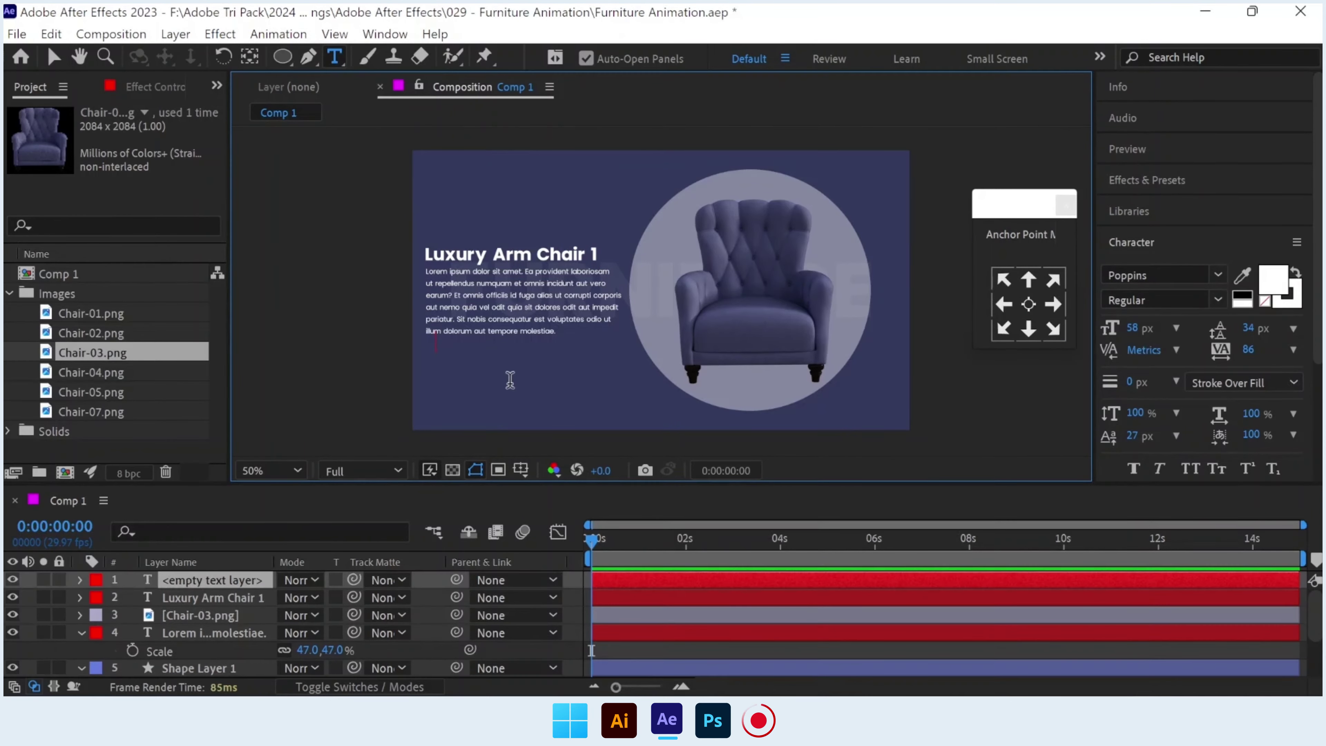
type("50.3")
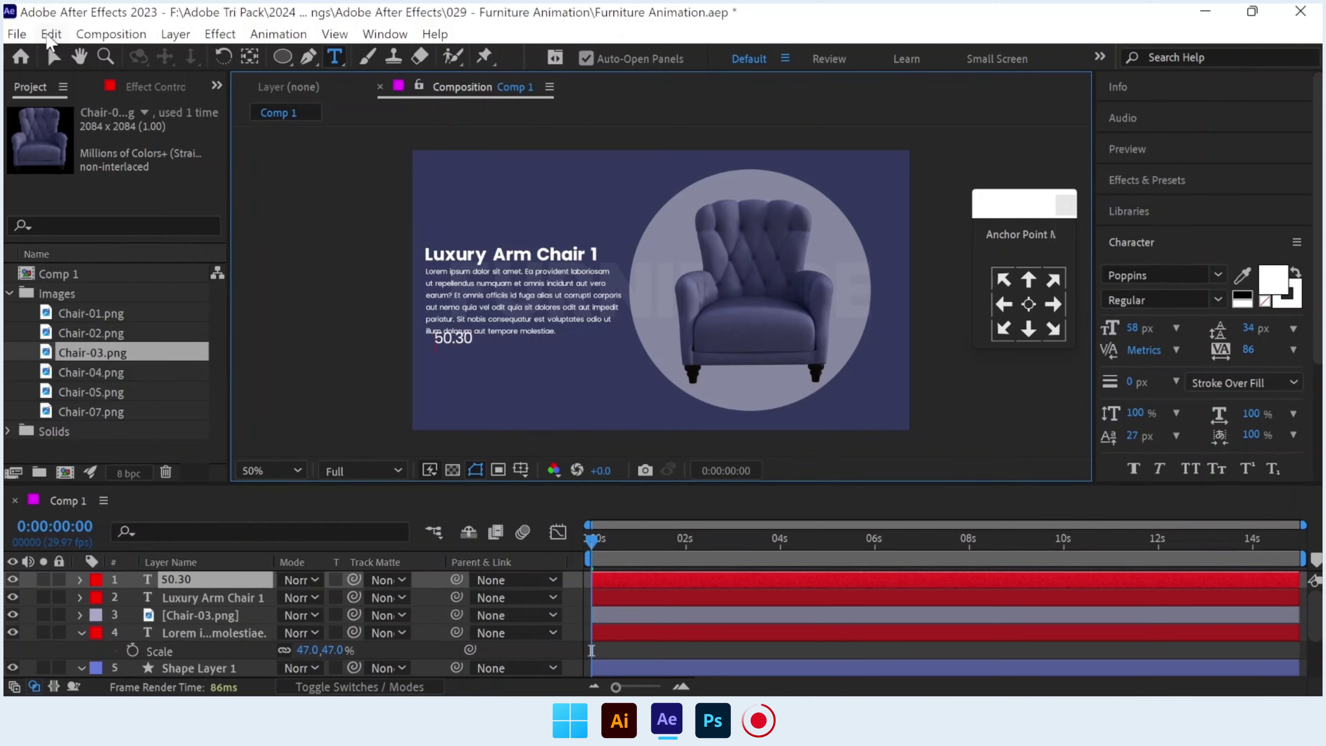
type("$")
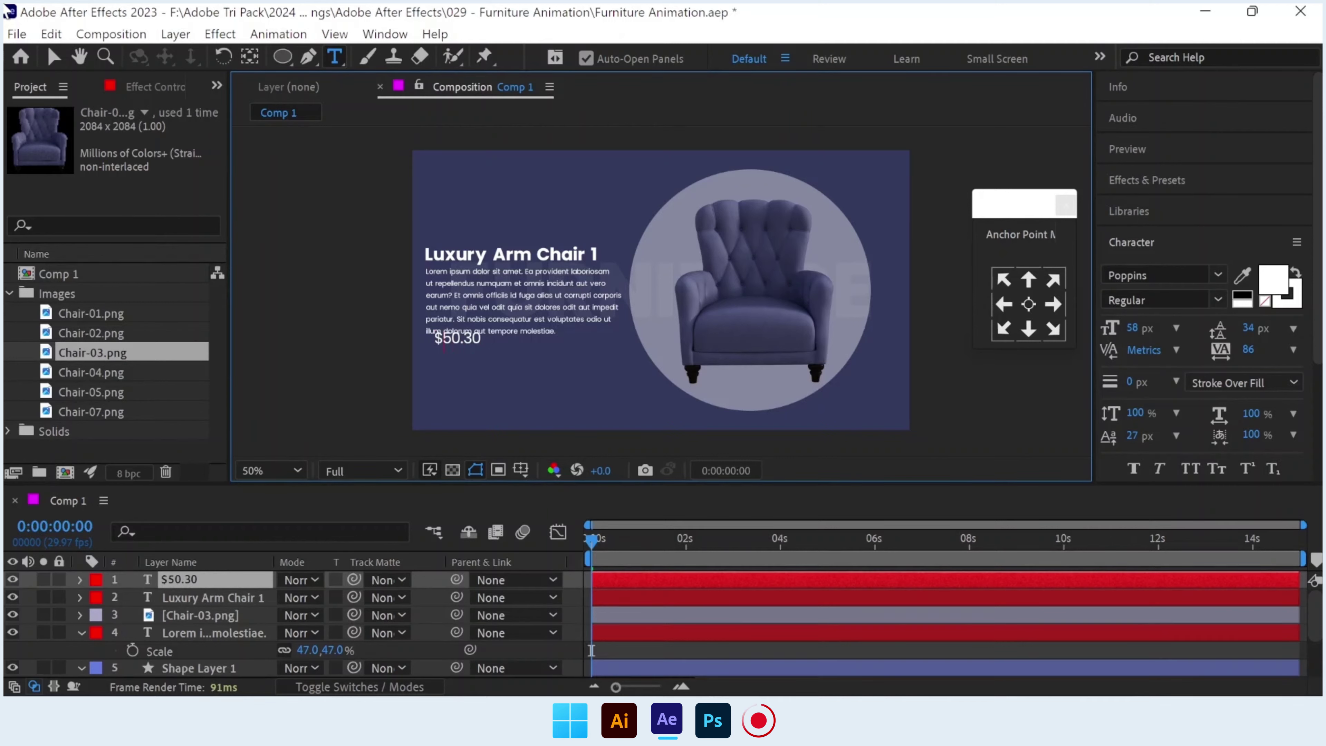
left_click(54, 56)
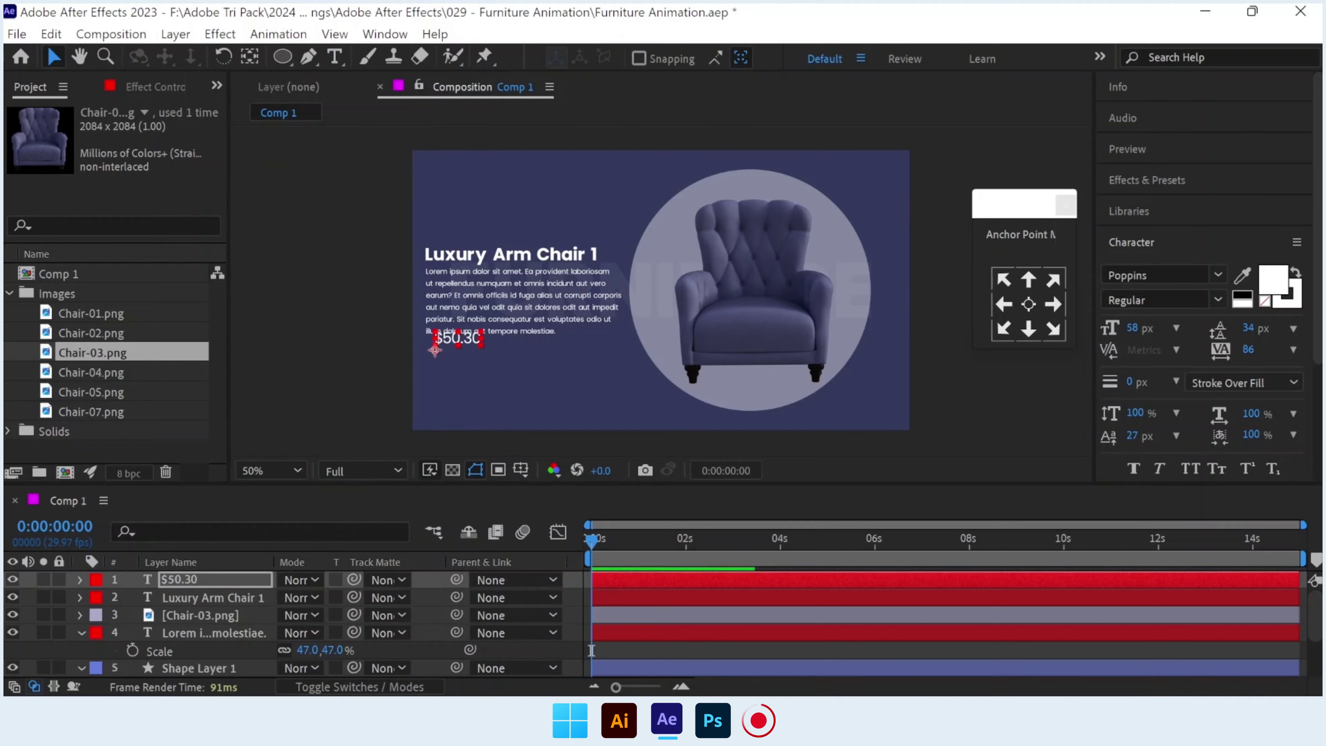
left_click(1218, 301)
left_click(1159, 570)
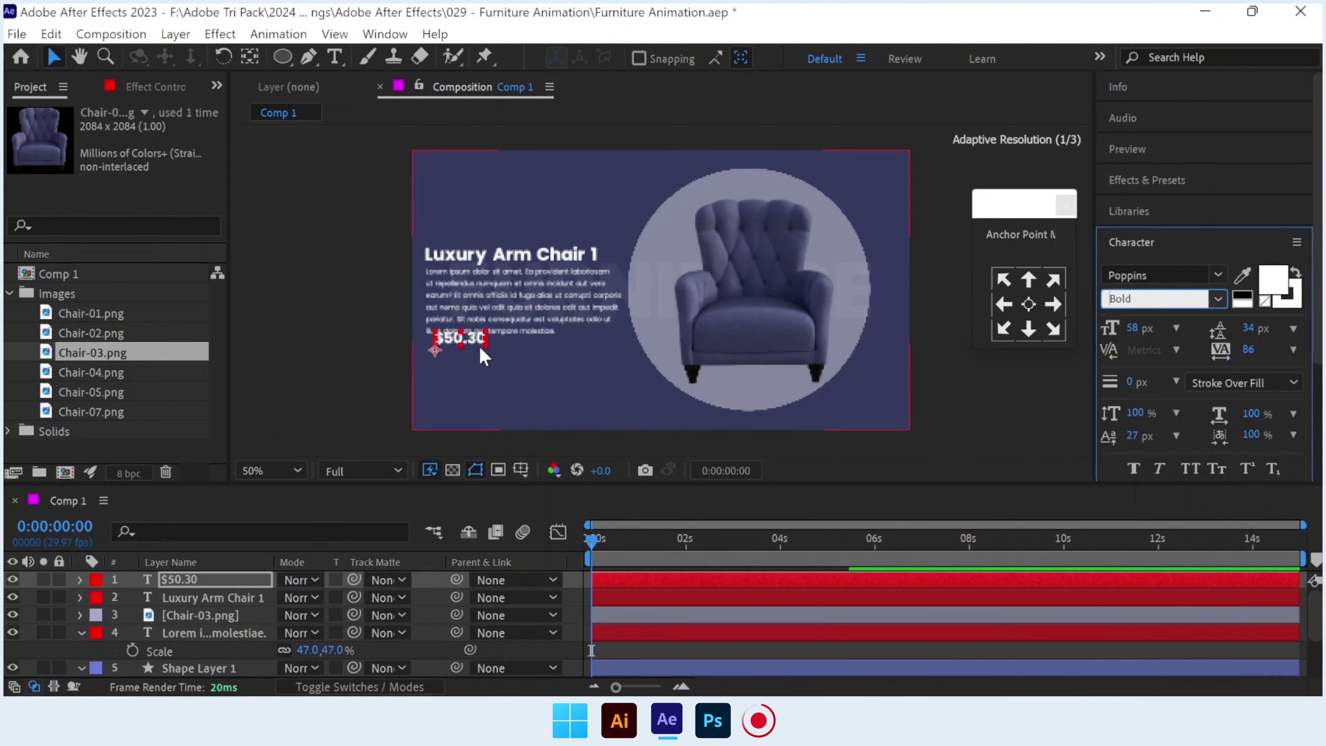
Move the $50.30 price slightly lower beneath the description.
key("period")
left_click_drag(485, 296, 727, 212)
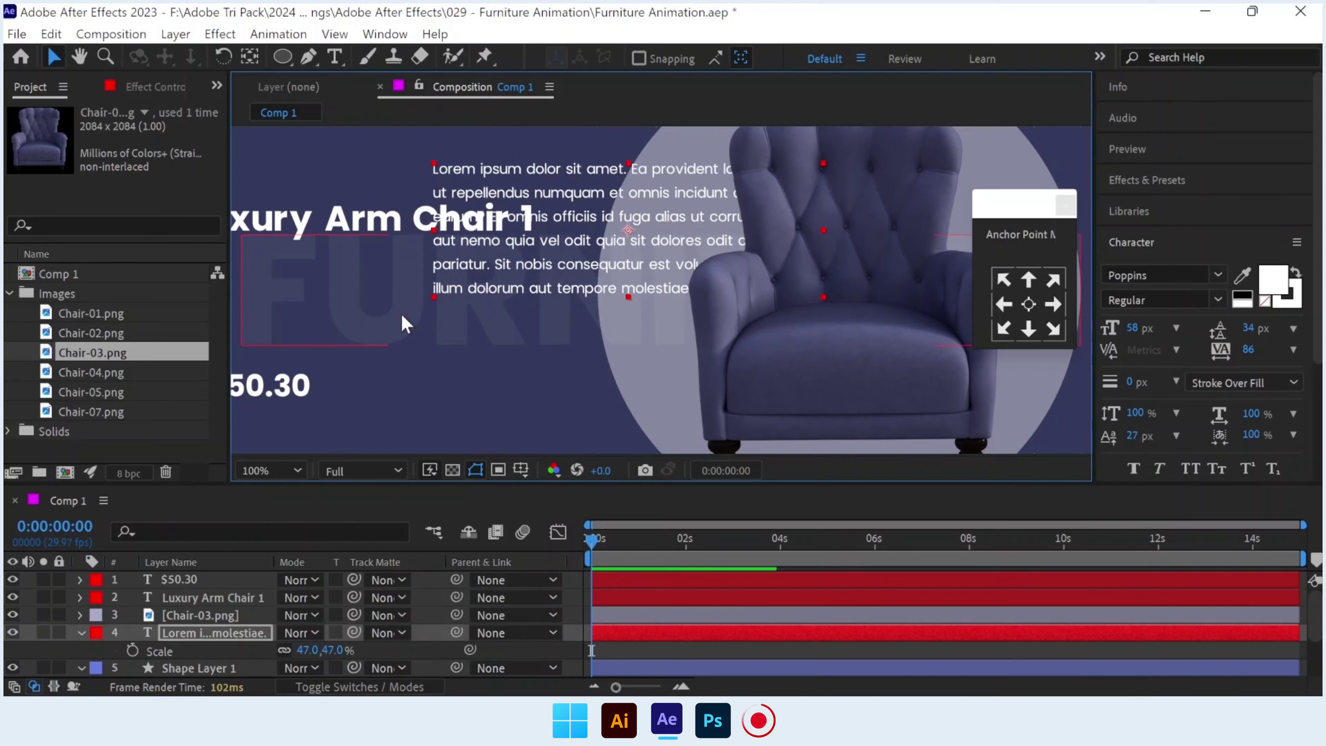
key("ctrl+z")
left_click_drag(423, 328, 681, 280)
key("v")
left_click_drag(510, 344, 502, 368)
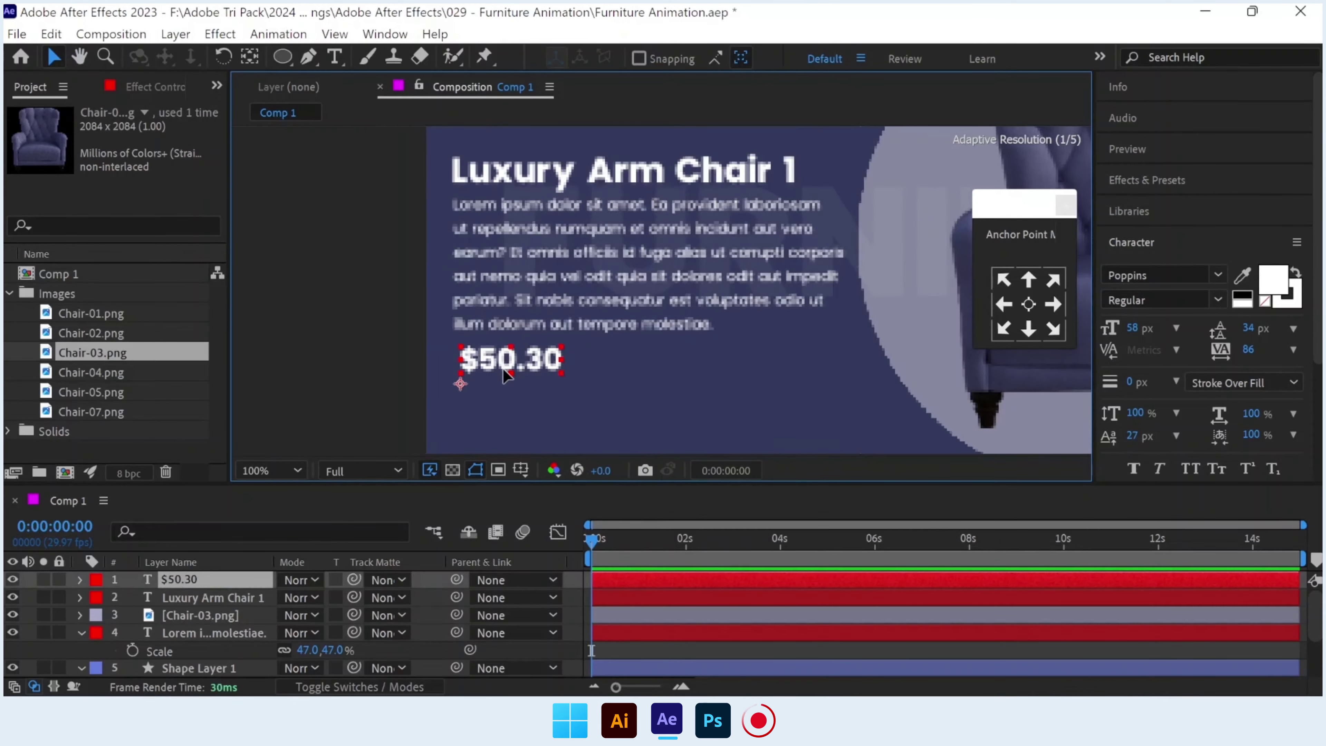
key("ctrl+shift+a")
key("comma")
left_click(584, 325)
Draw a 340×78 white rectangle below the $50.30 price and set its Roundness to 42.
key("ctrl+shift+a")
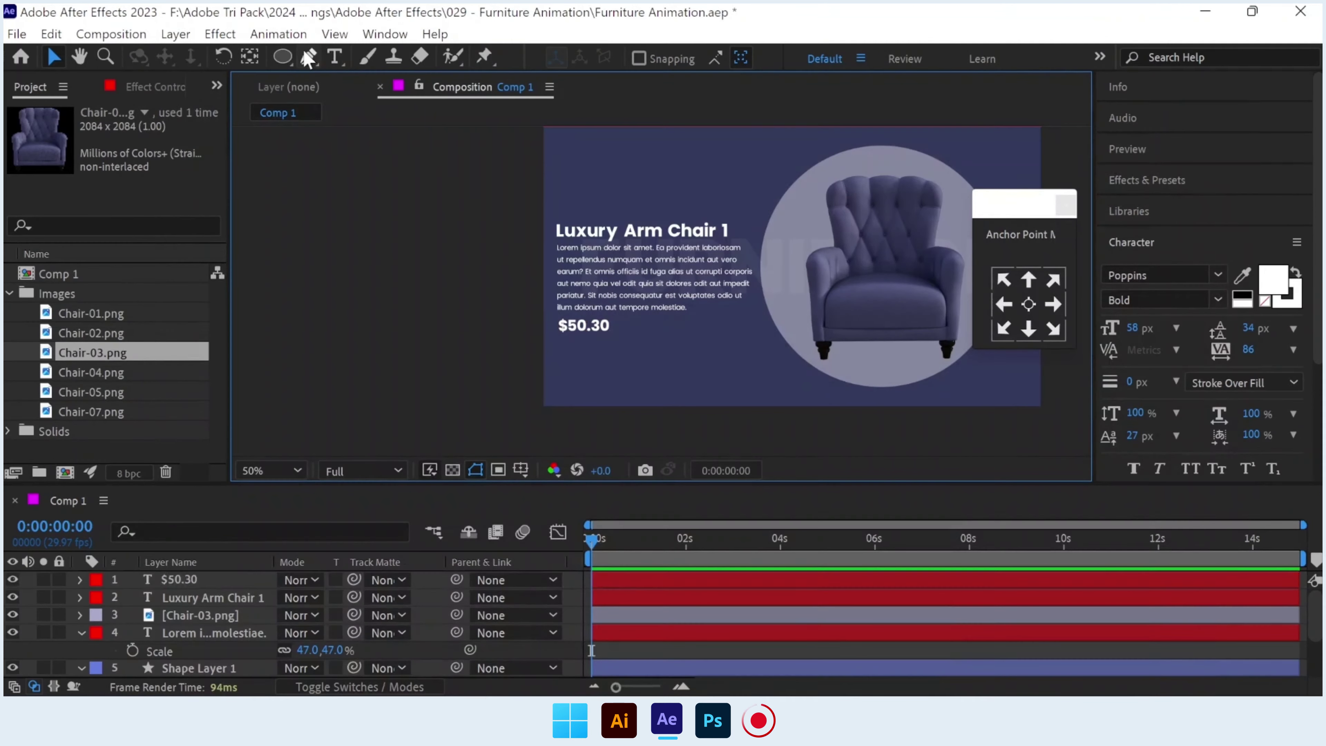
left_click_drag(283, 56, 368, 87)
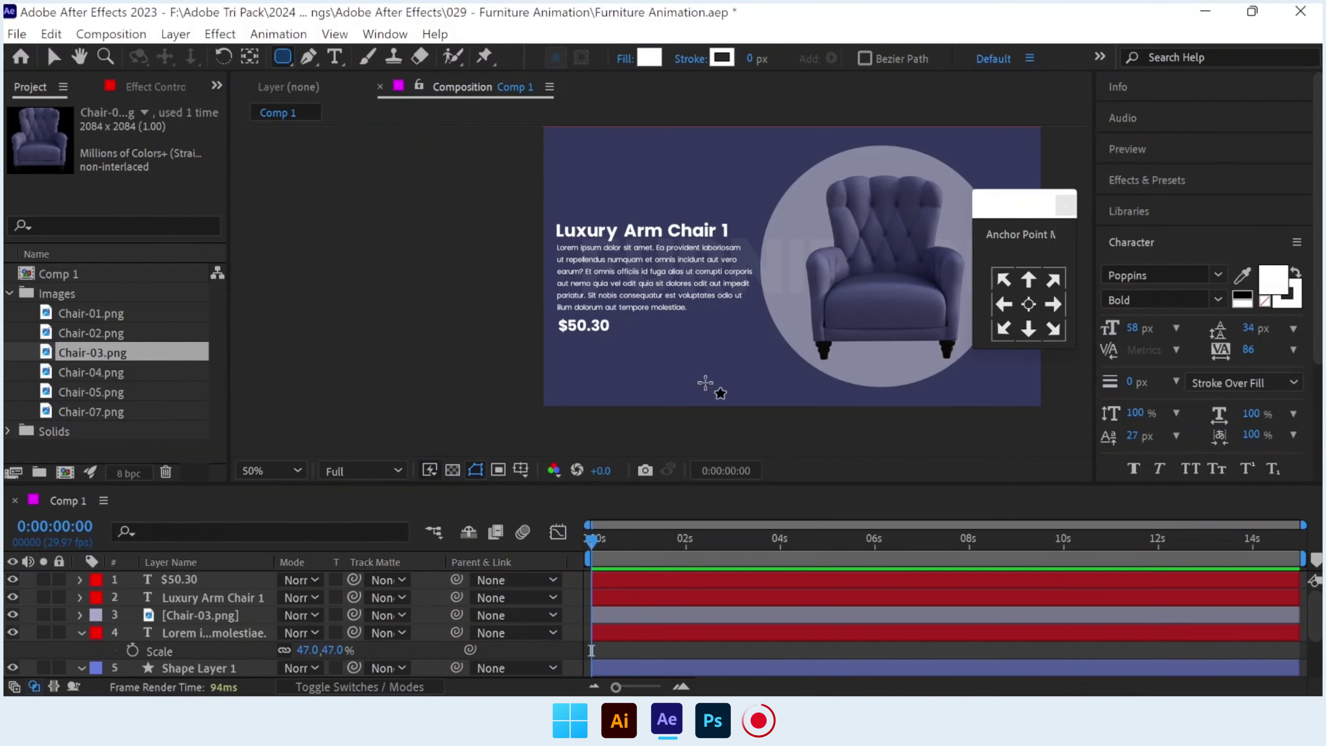
left_click_drag(599, 344, 688, 368)
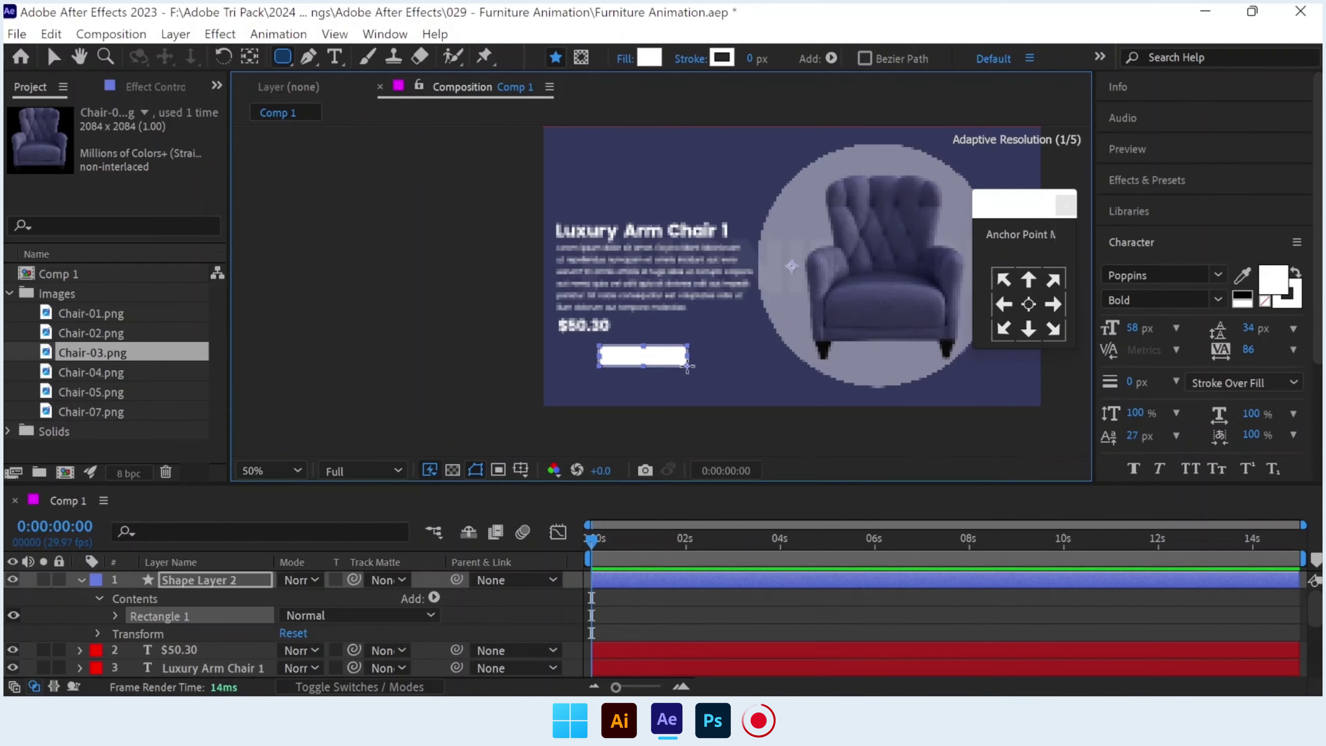
left_click(117, 616)
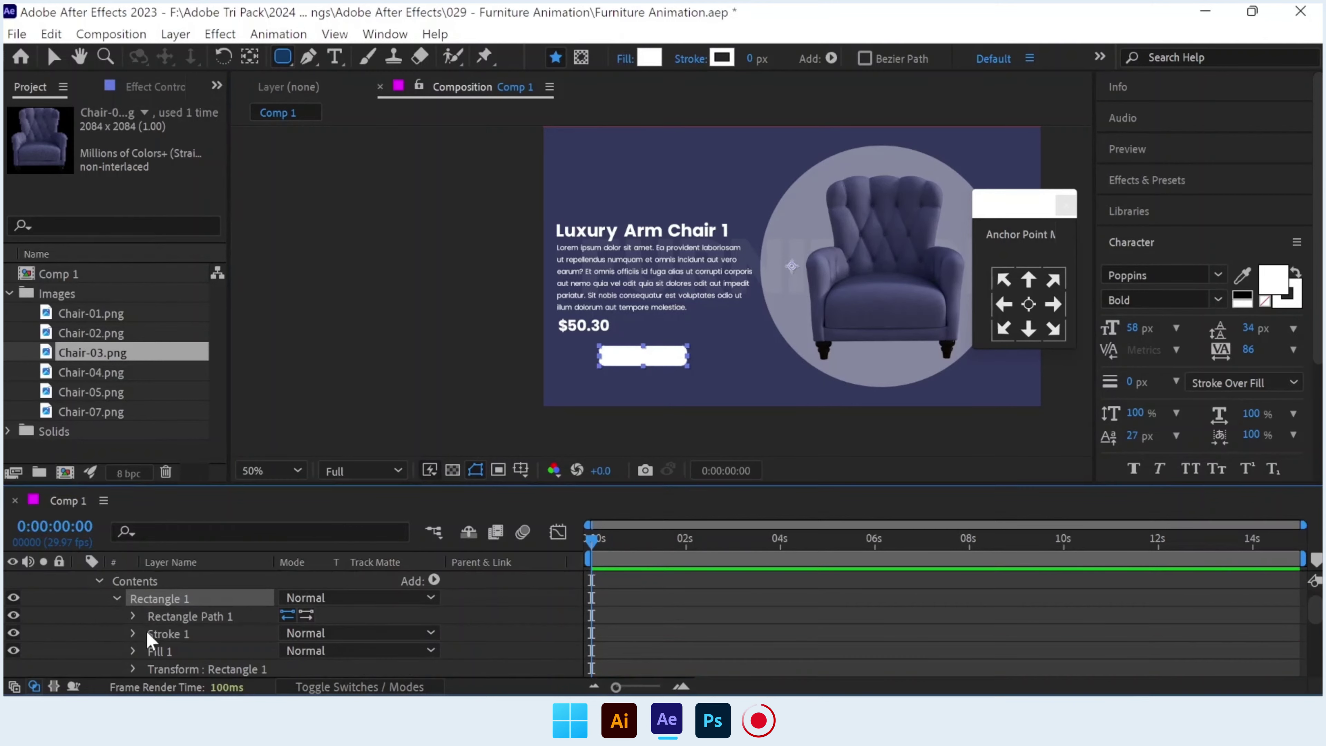
left_click(132, 617)
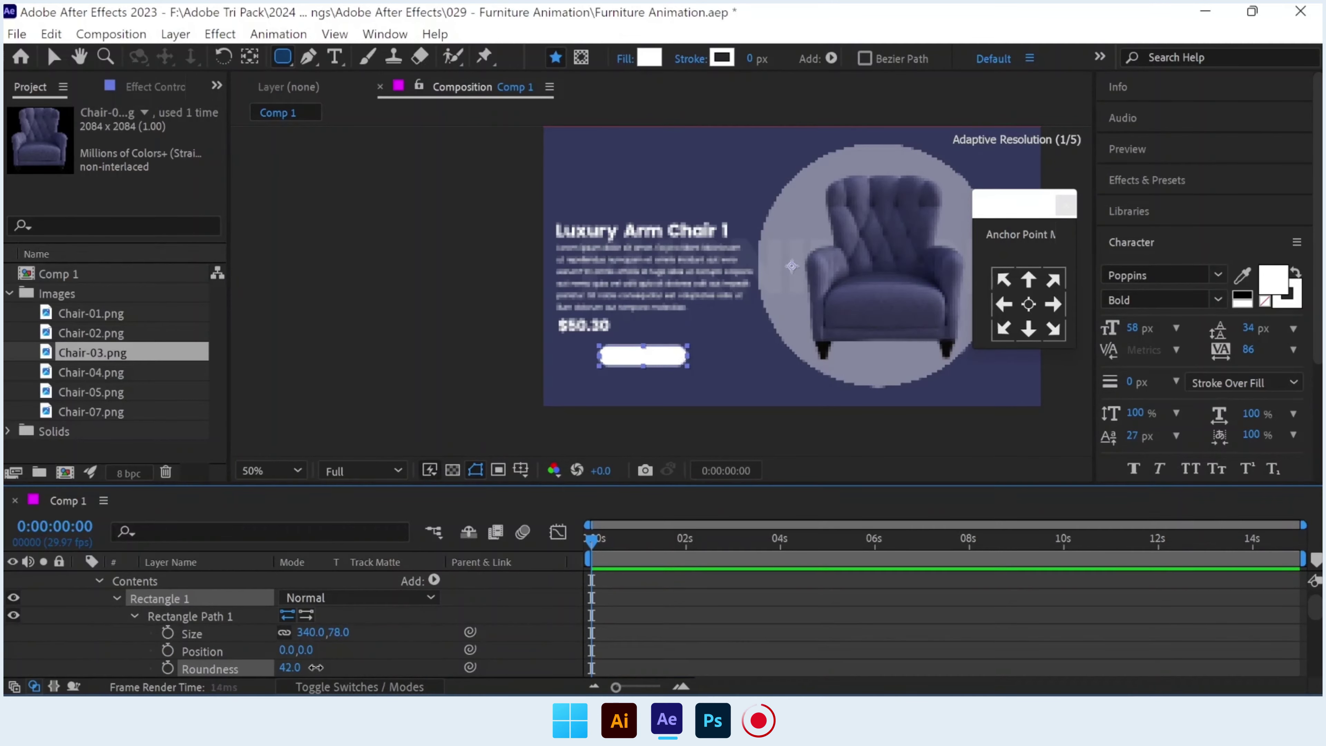
scroll(92, 617, "up", 1)
left_click(82, 581)
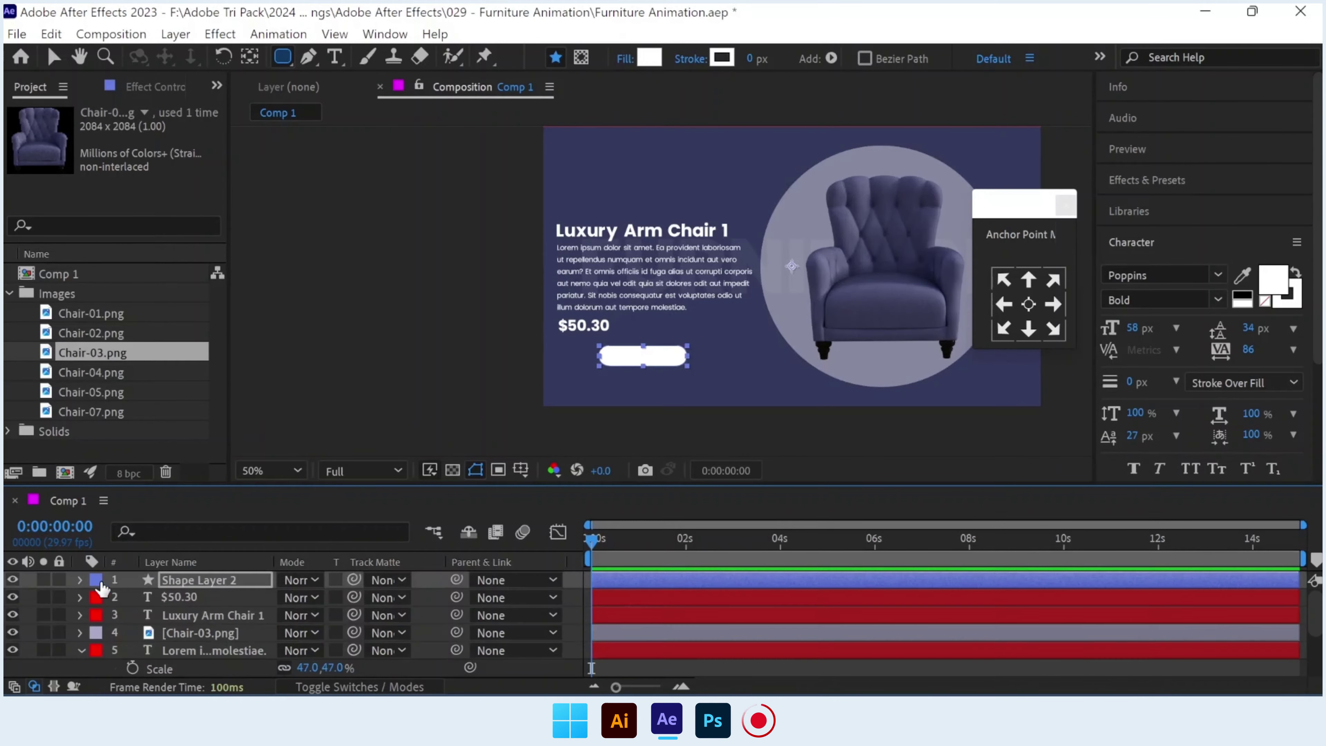
left_click(271, 178)
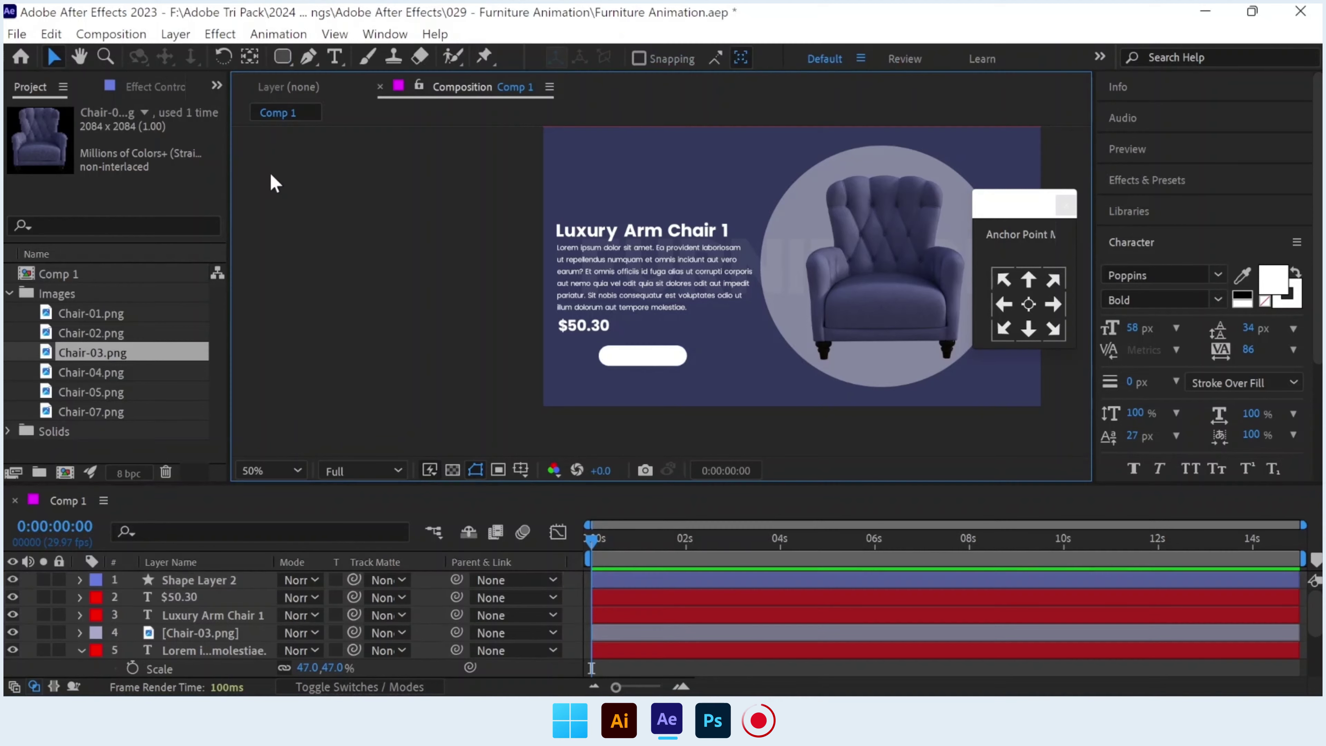
Add a BUY NOW text layer on the white button.
left_click(334, 56)
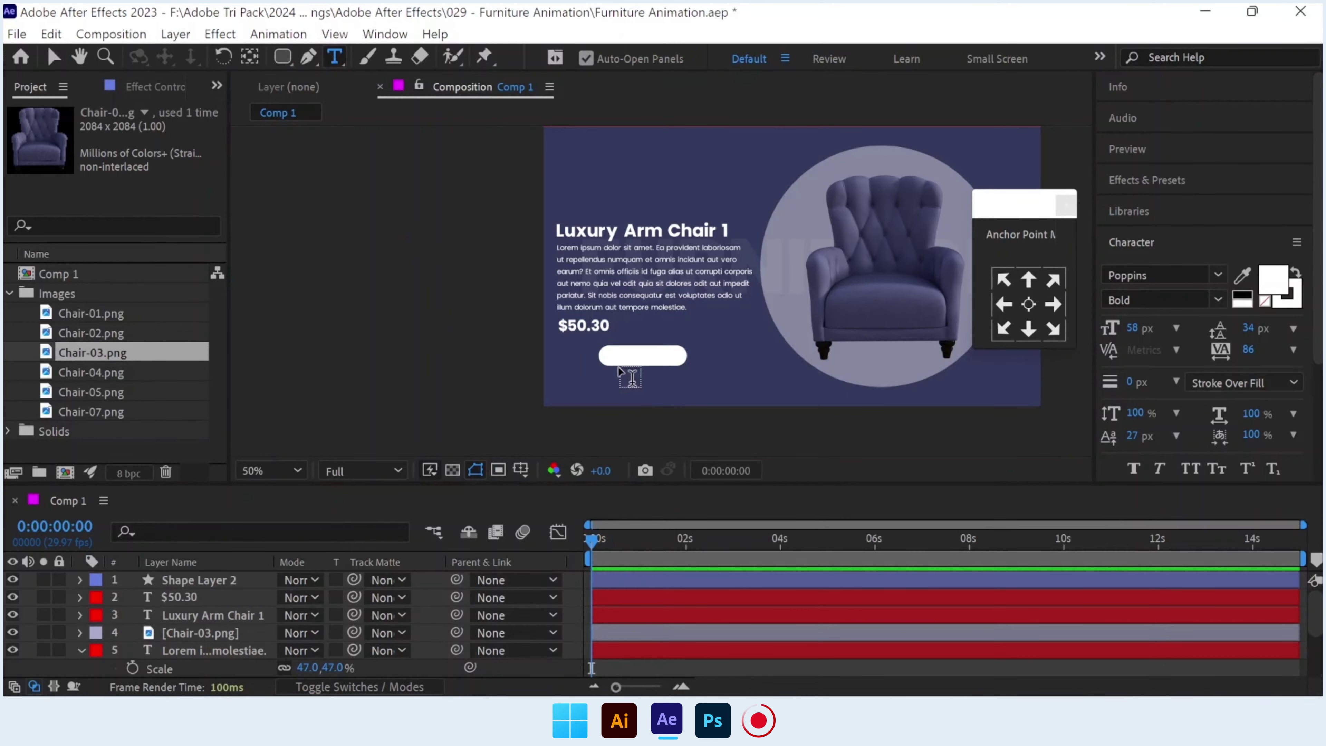
left_click(631, 360)
type("B")
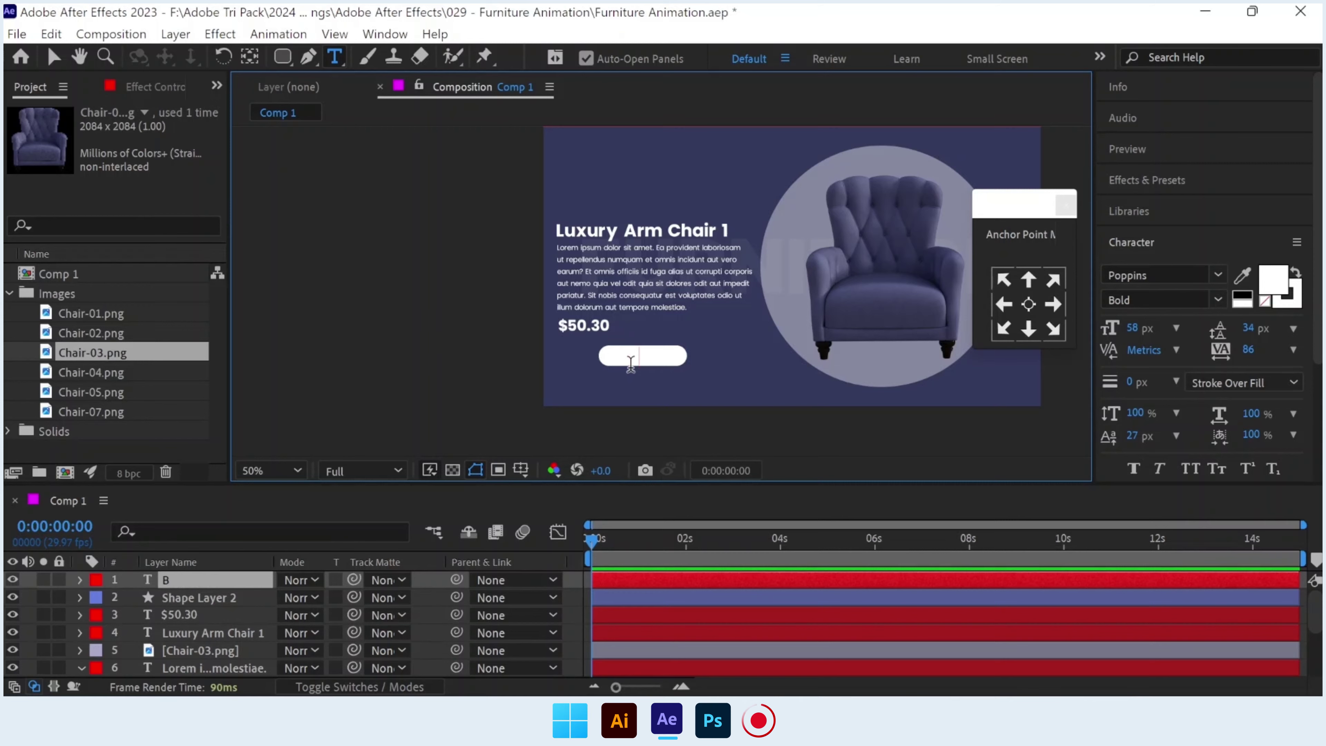
type("UY NOW")
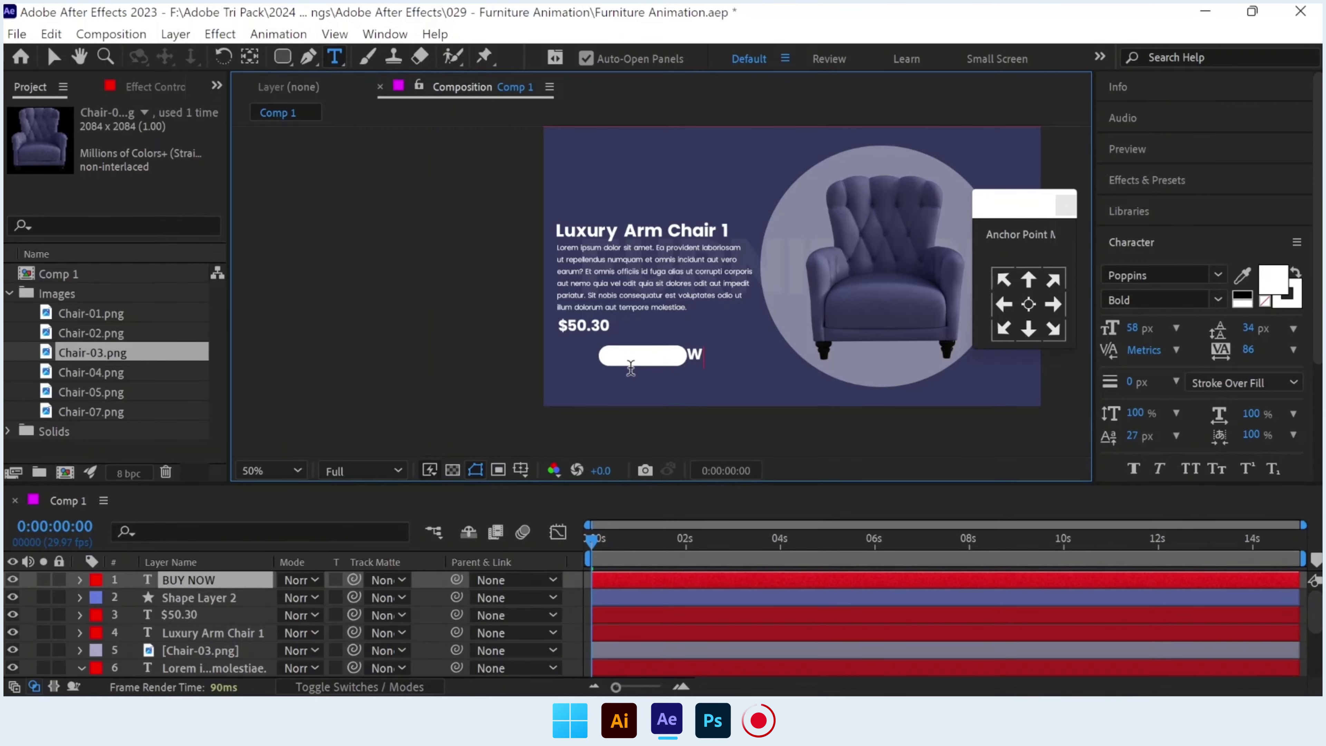
left_click(51, 34)
left_click(428, 104)
left_click(55, 57)
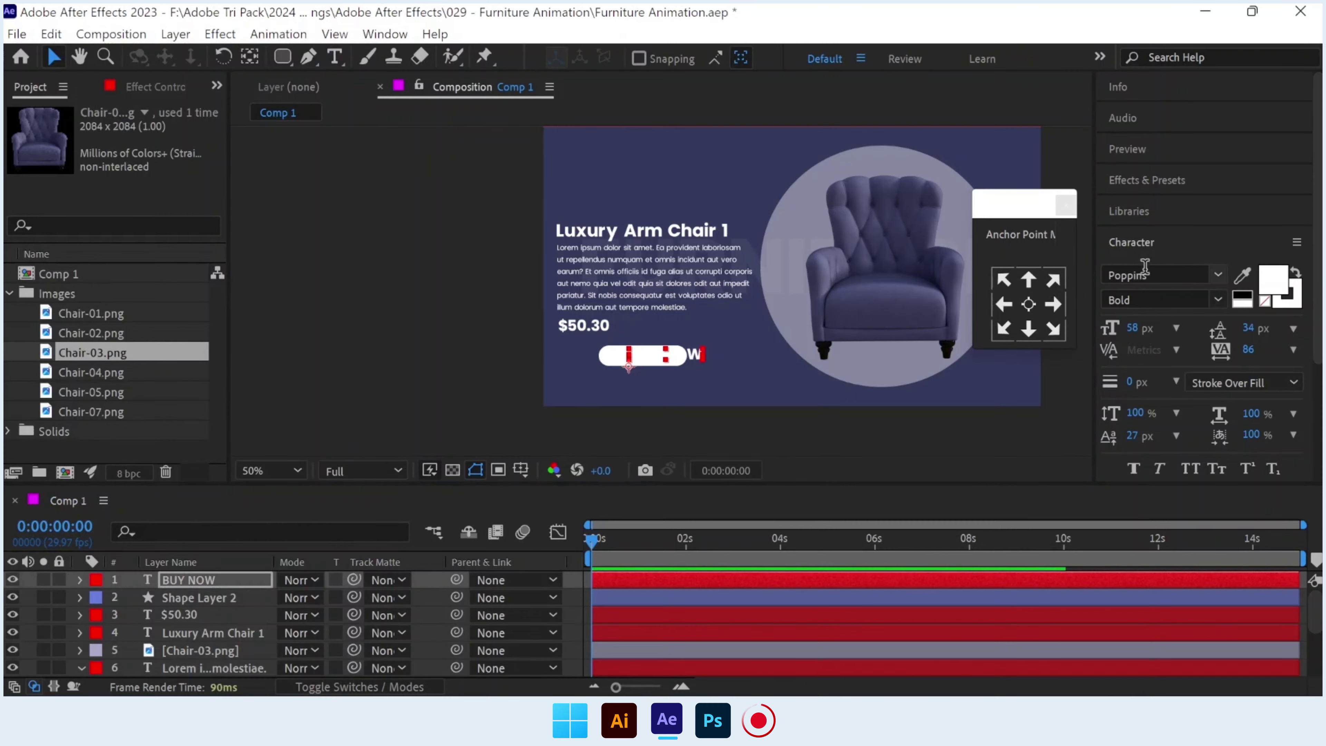
Make BUY NOW 35 px Regular in the sampled dark blue, then select it with the button.
left_click_drag(1136, 328, 1110, 331)
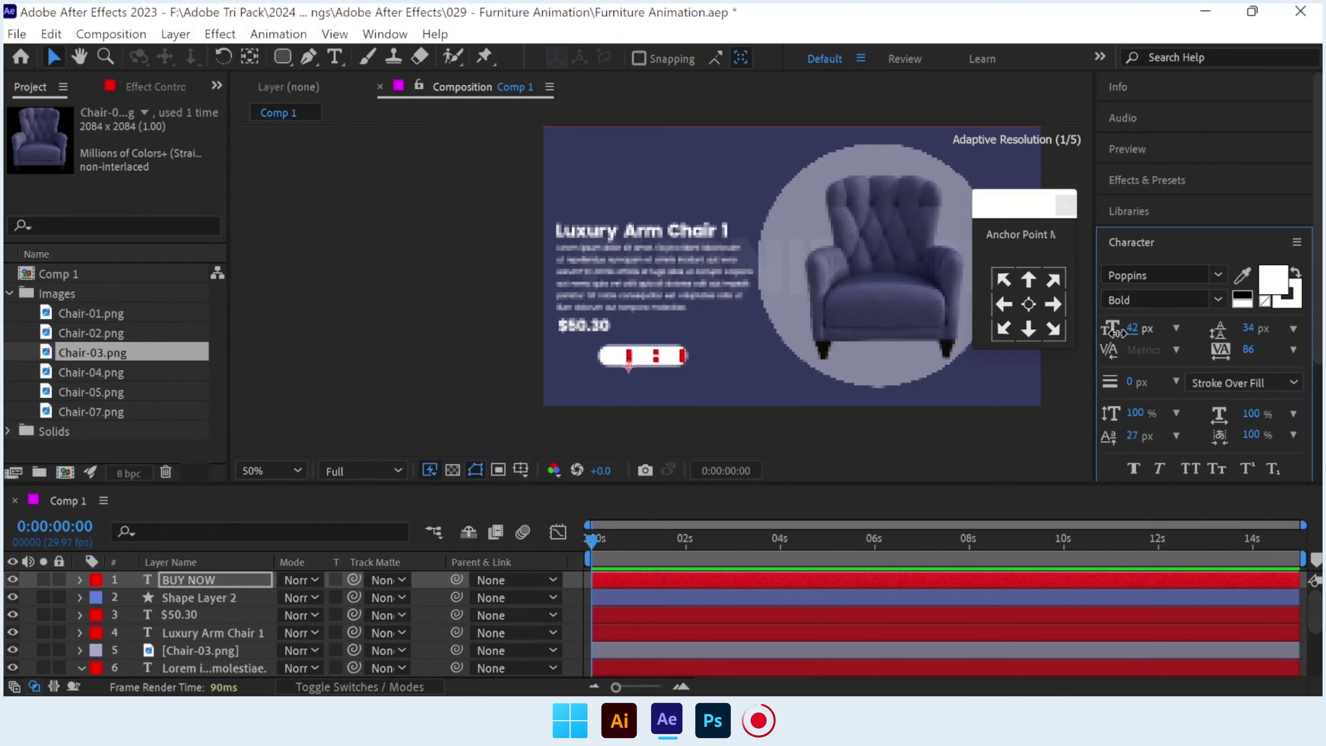
left_click(1218, 300)
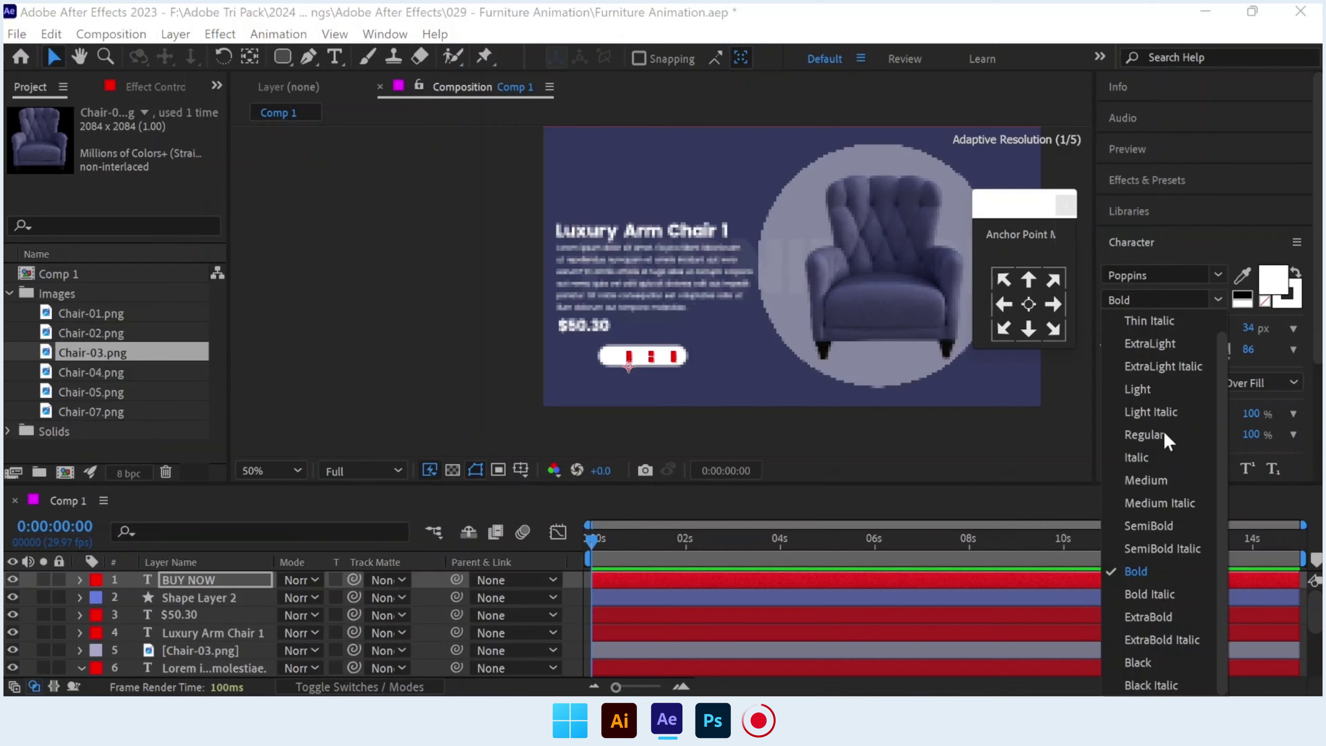
left_click(1144, 435)
left_click(1243, 275)
left_click(742, 341)
left_click(392, 256)
left_click(662, 360)
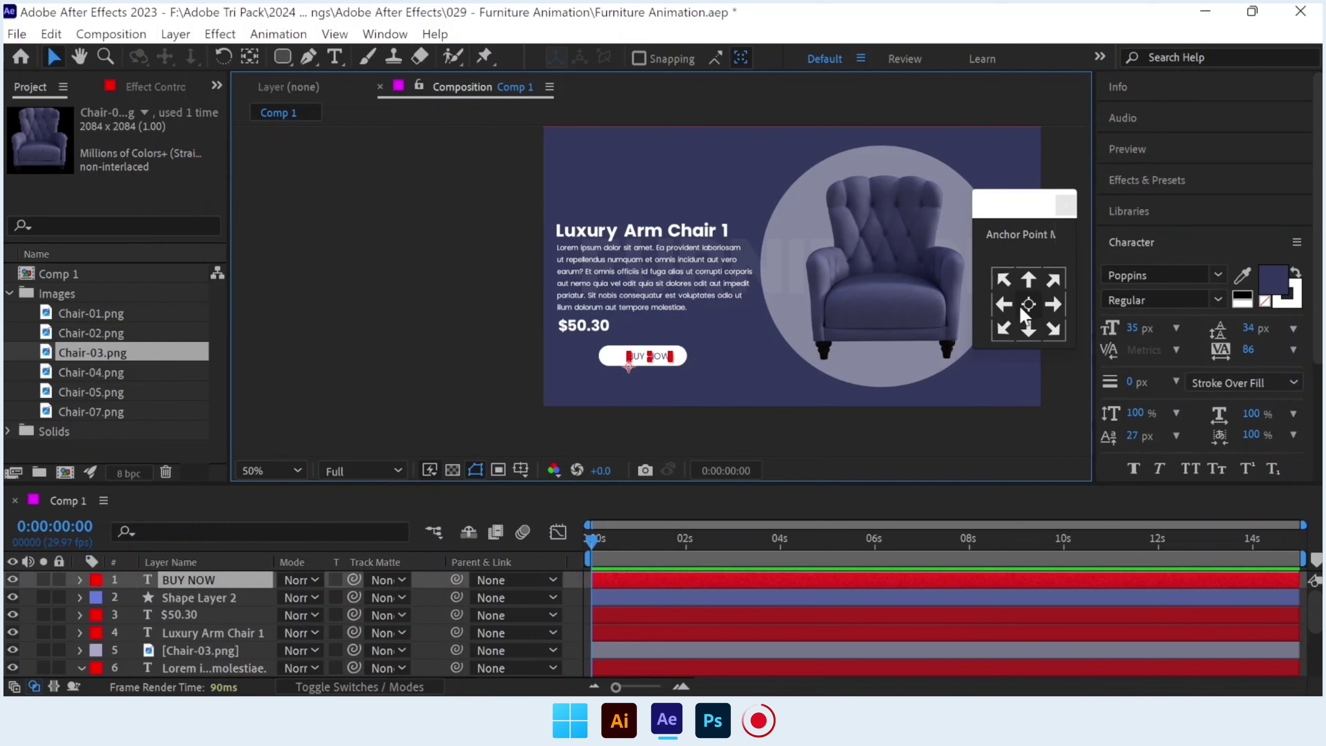
left_click(616, 369, "shift")
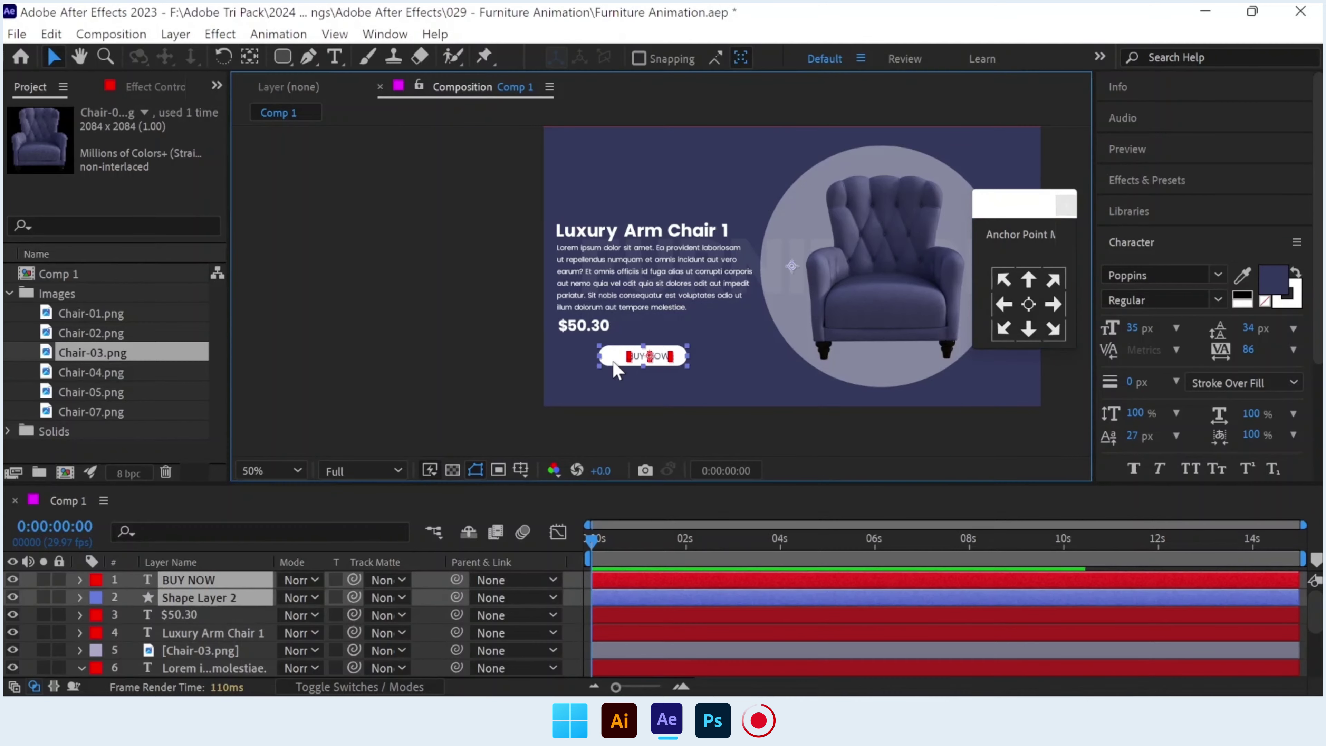
Align BUY NOW and the button shape to a common horizontal centre.
left_click(1149, 245)
left_click(1158, 337)
left_click(1151, 386)
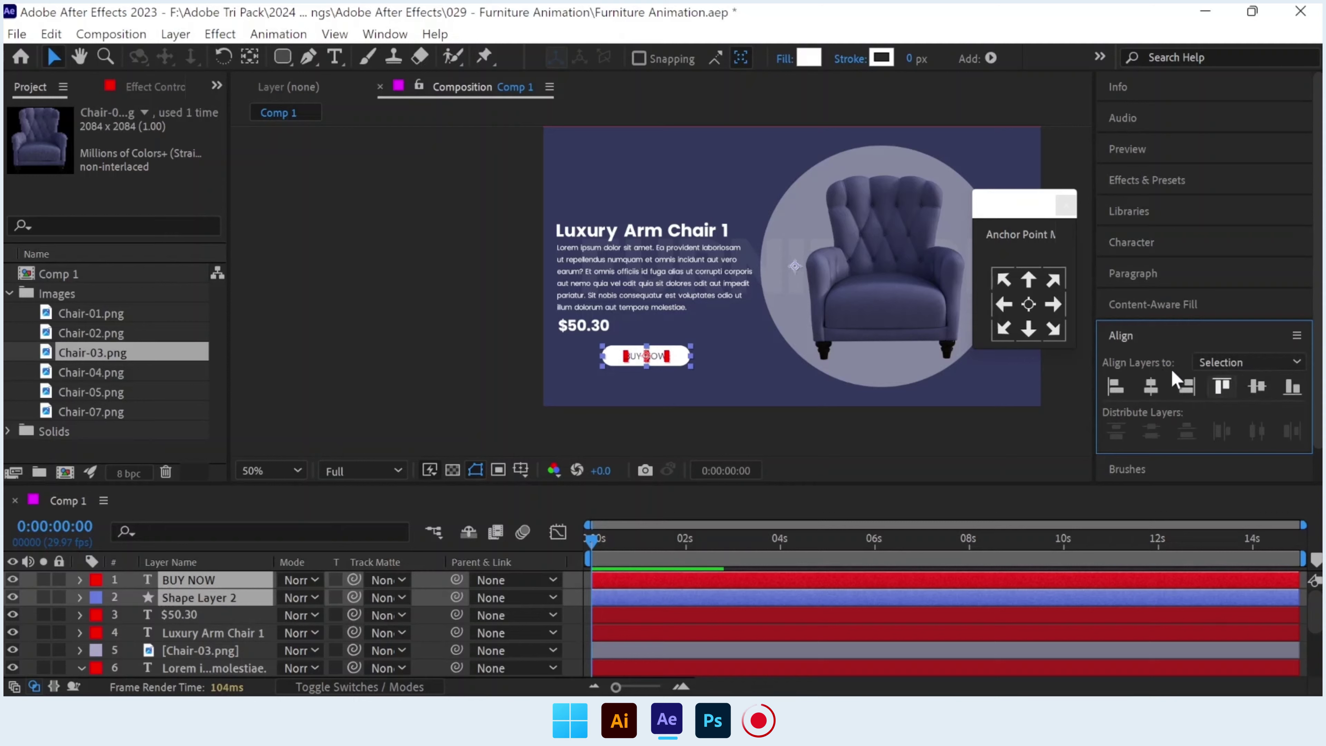
Nudge the button and its BUY NOW text slightly to the right.
left_click(380, 350)
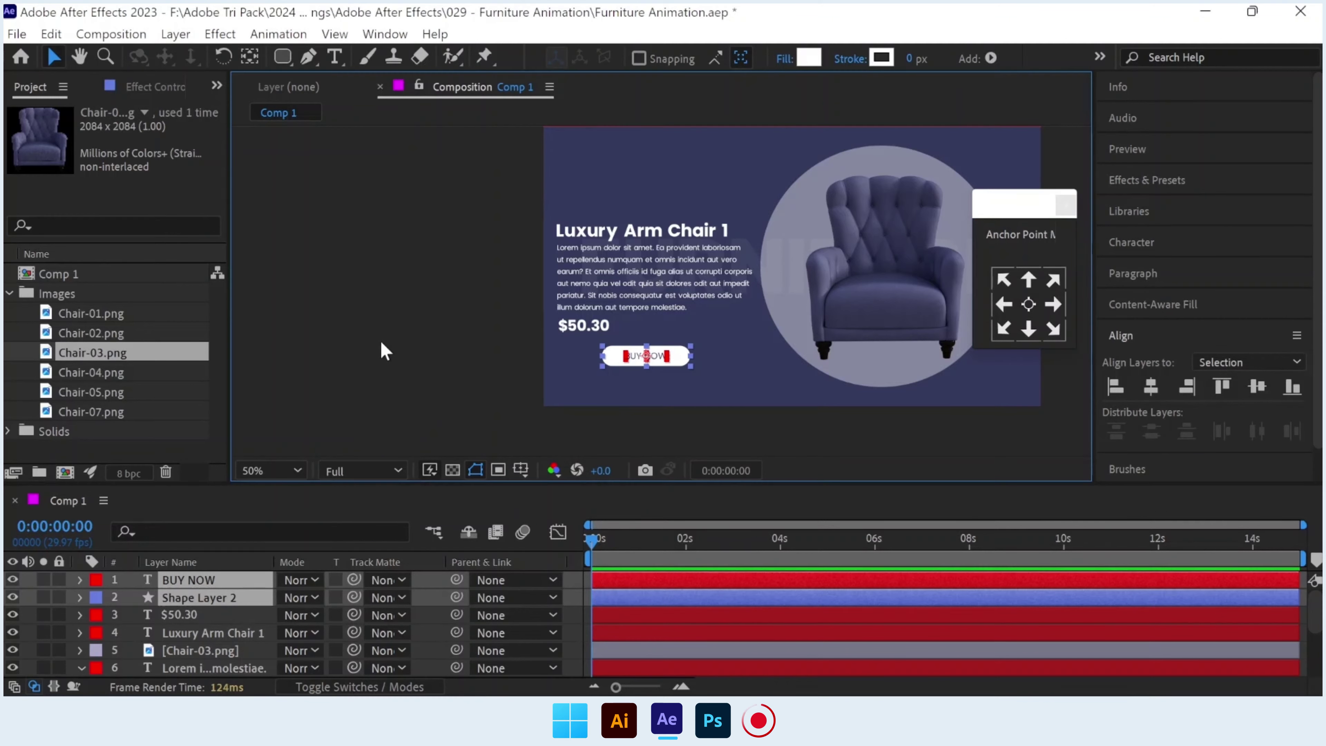
left_click(660, 368)
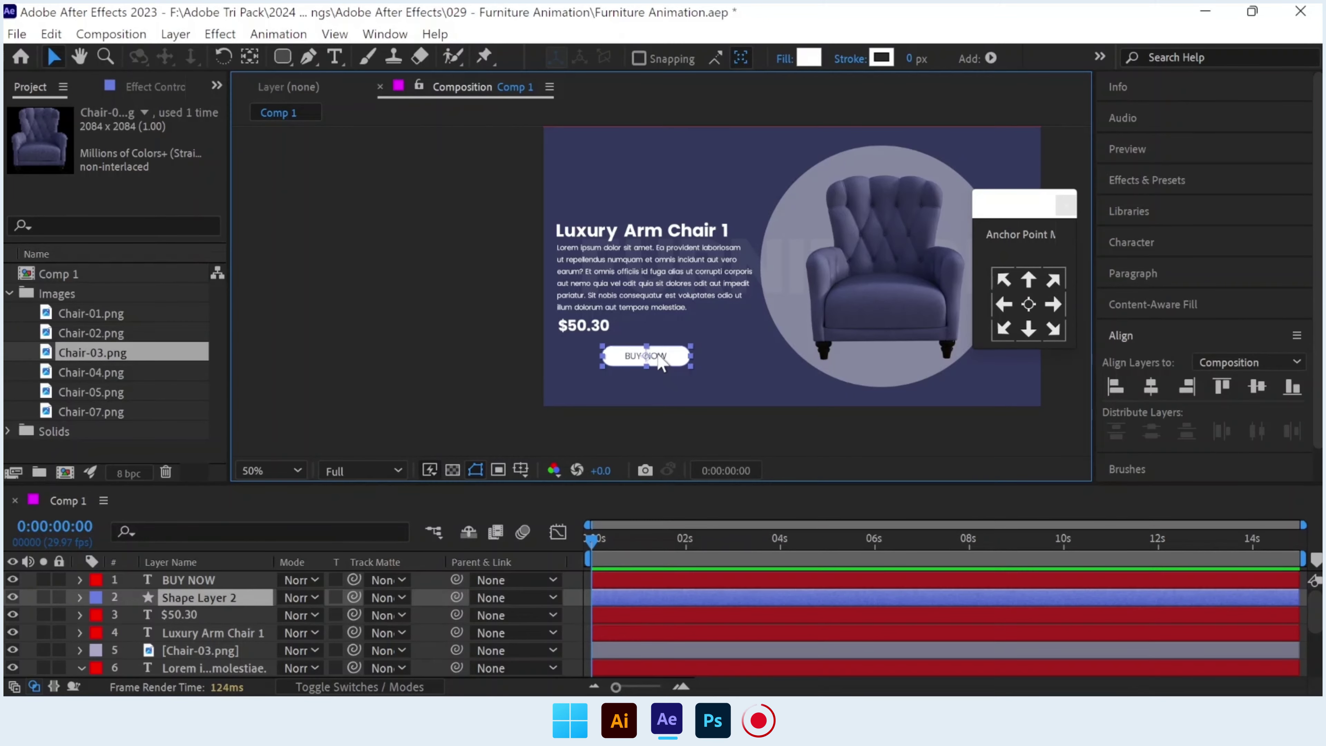
left_click(220, 580, "shift")
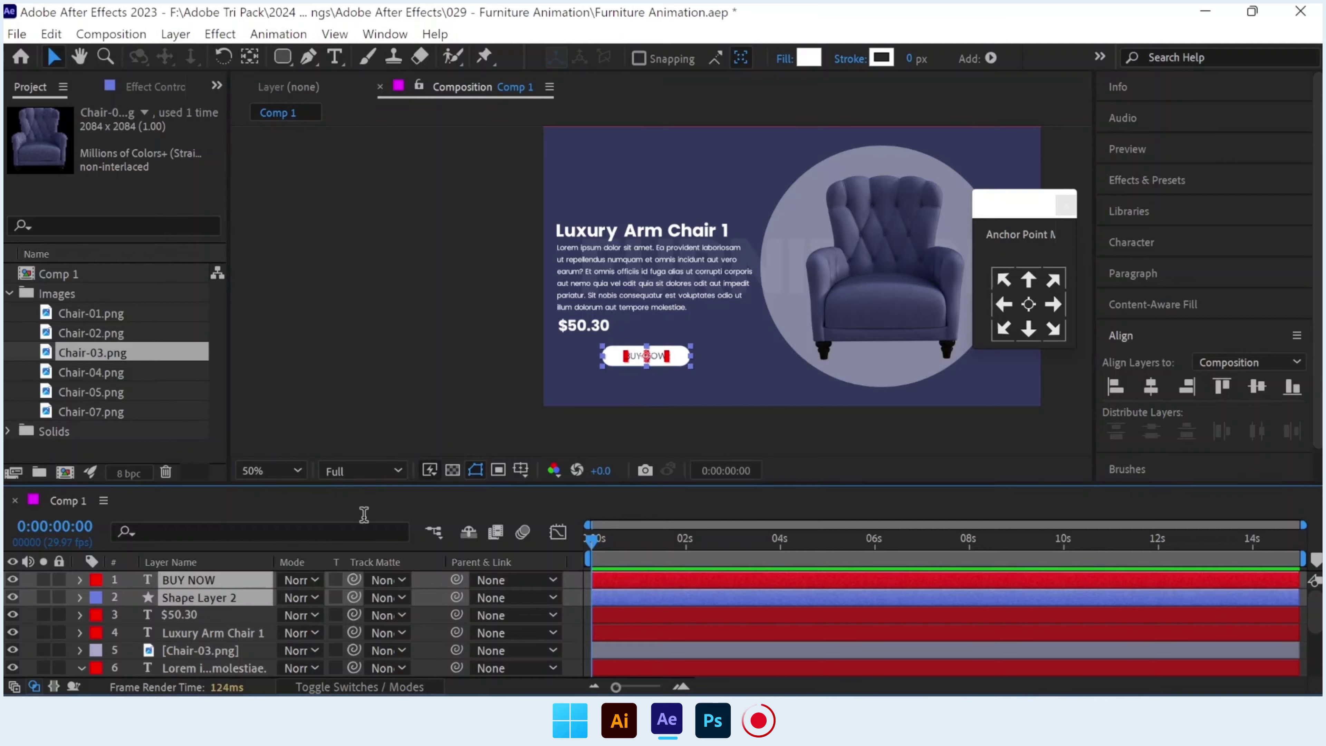
left_click_drag(685, 365, 689, 366)
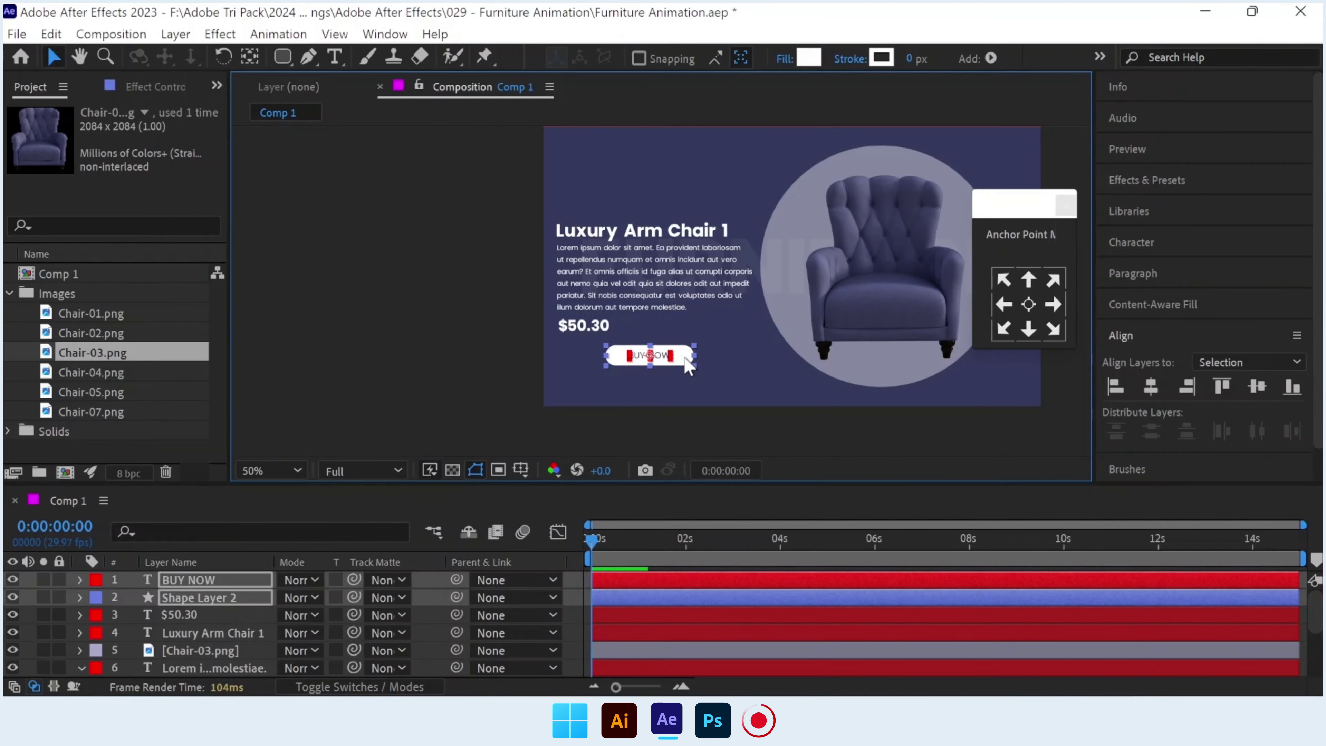
key("comma")
left_click(533, 328)
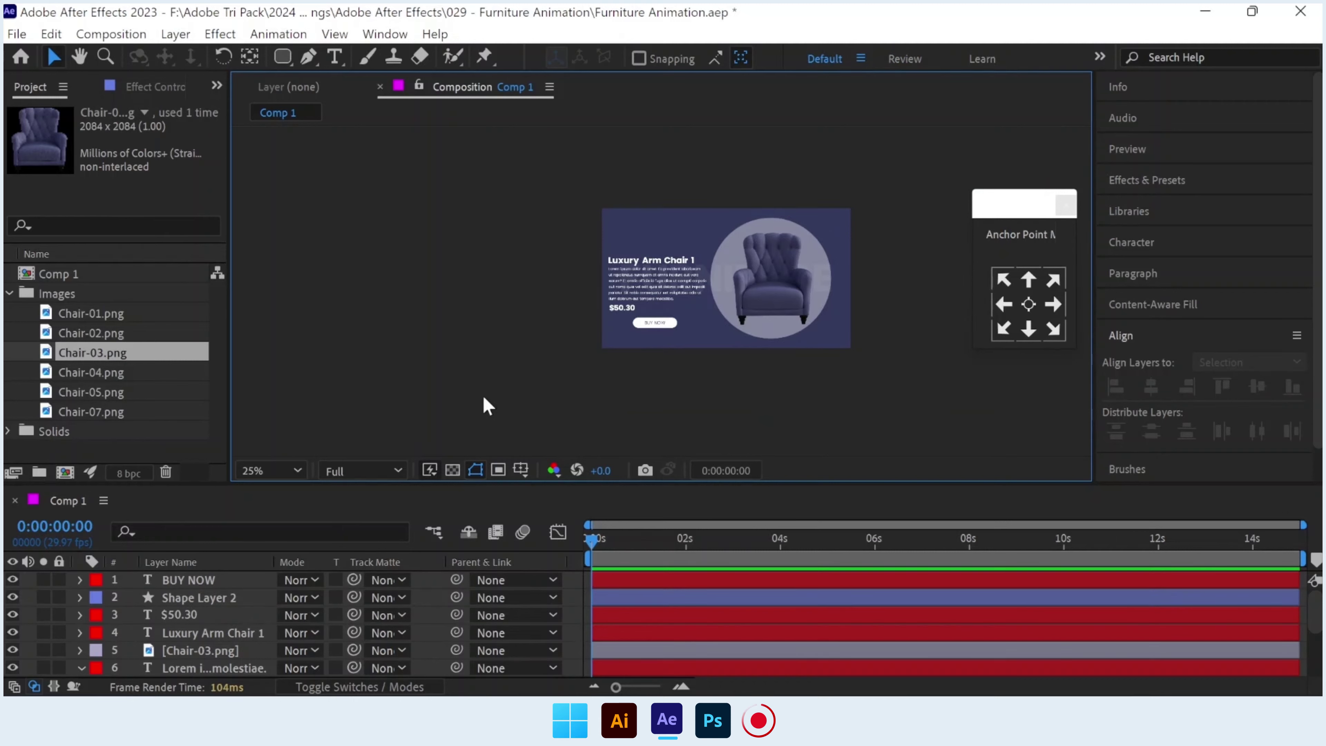
left_click(192, 636)
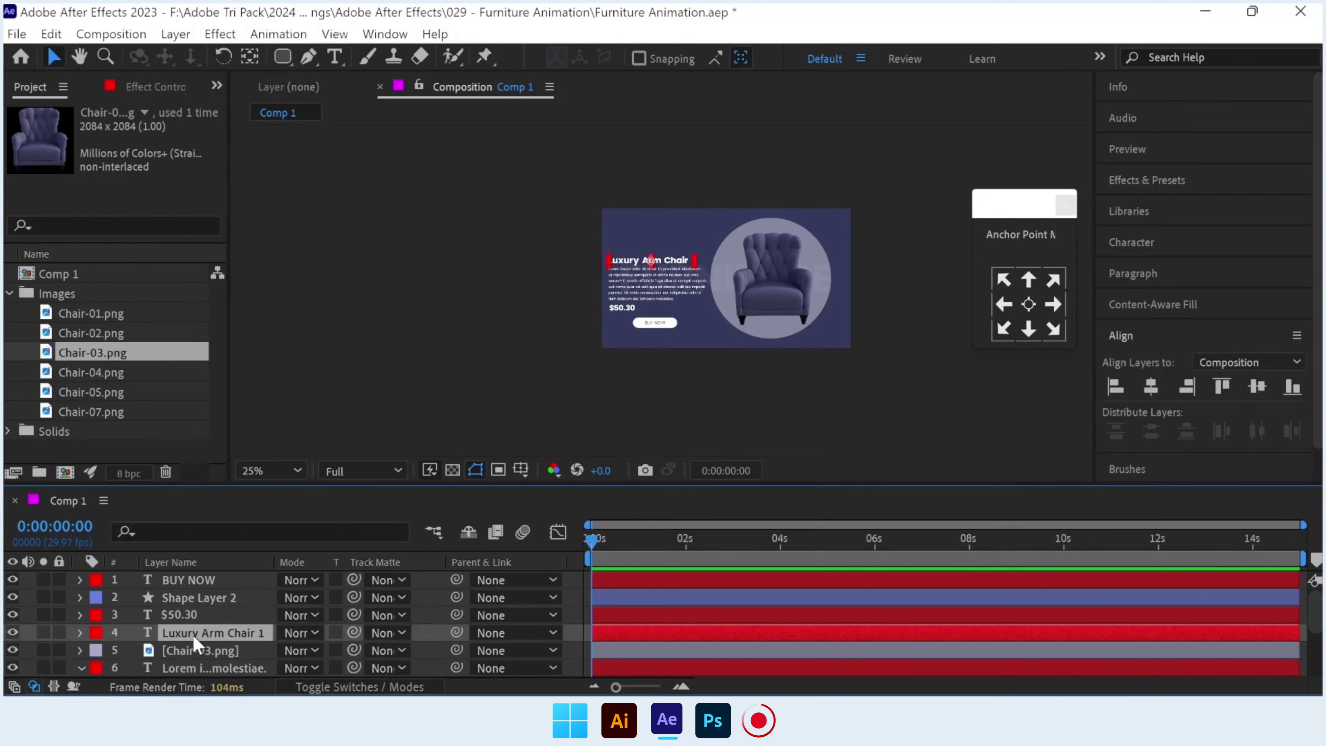
left_click(196, 611, "ctrl")
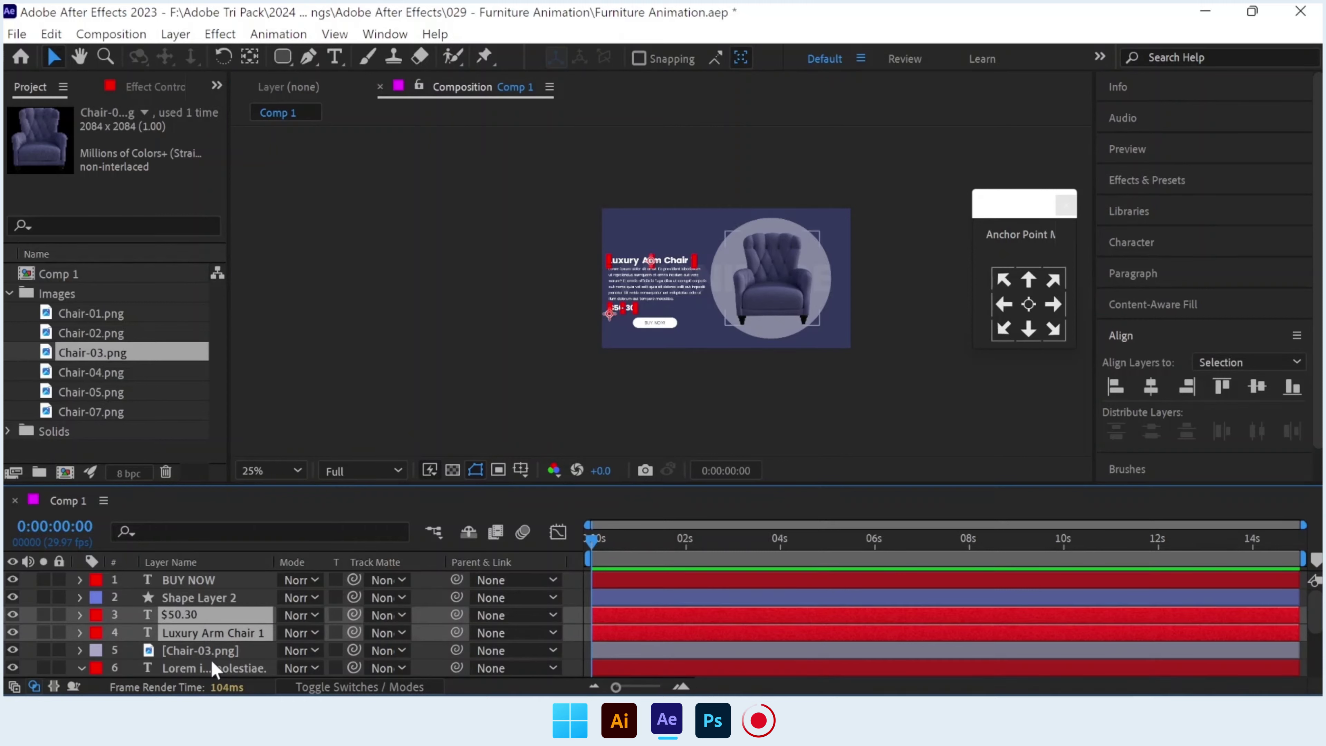
left_click(213, 666, "shift")
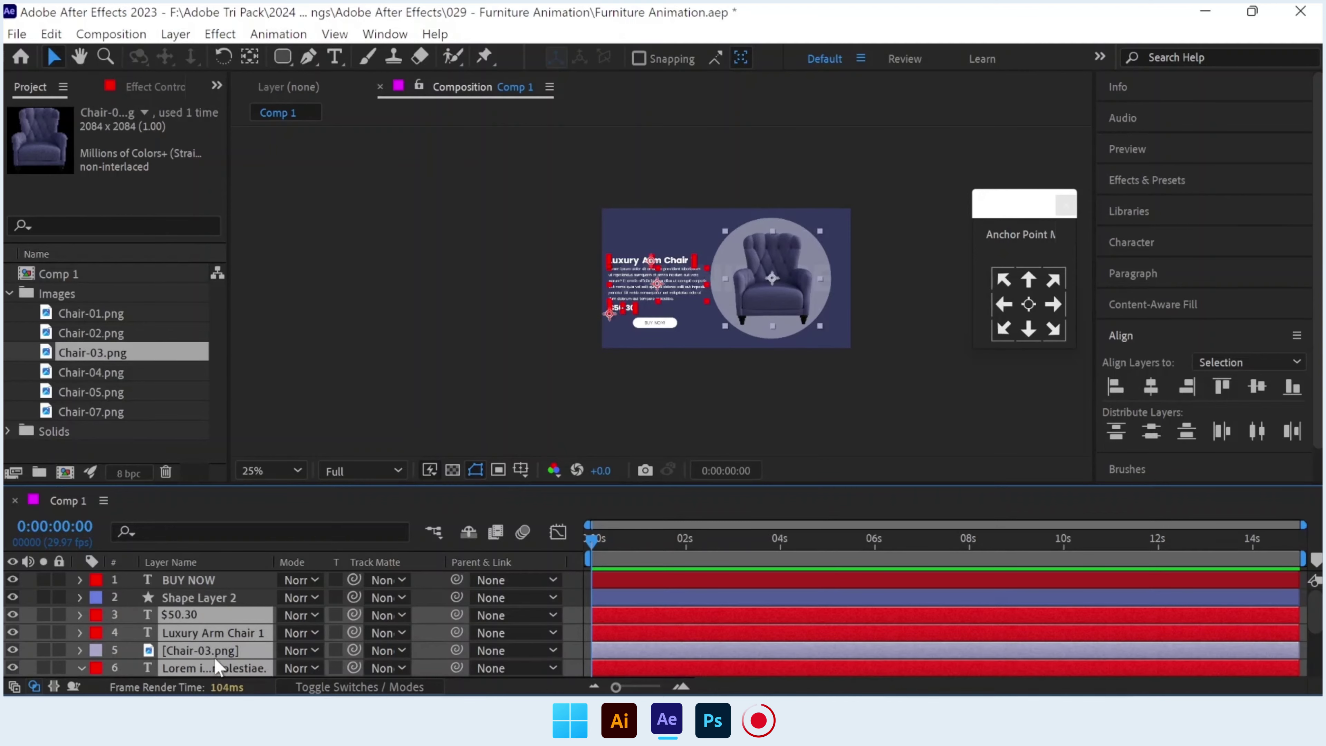
right_click(221, 666)
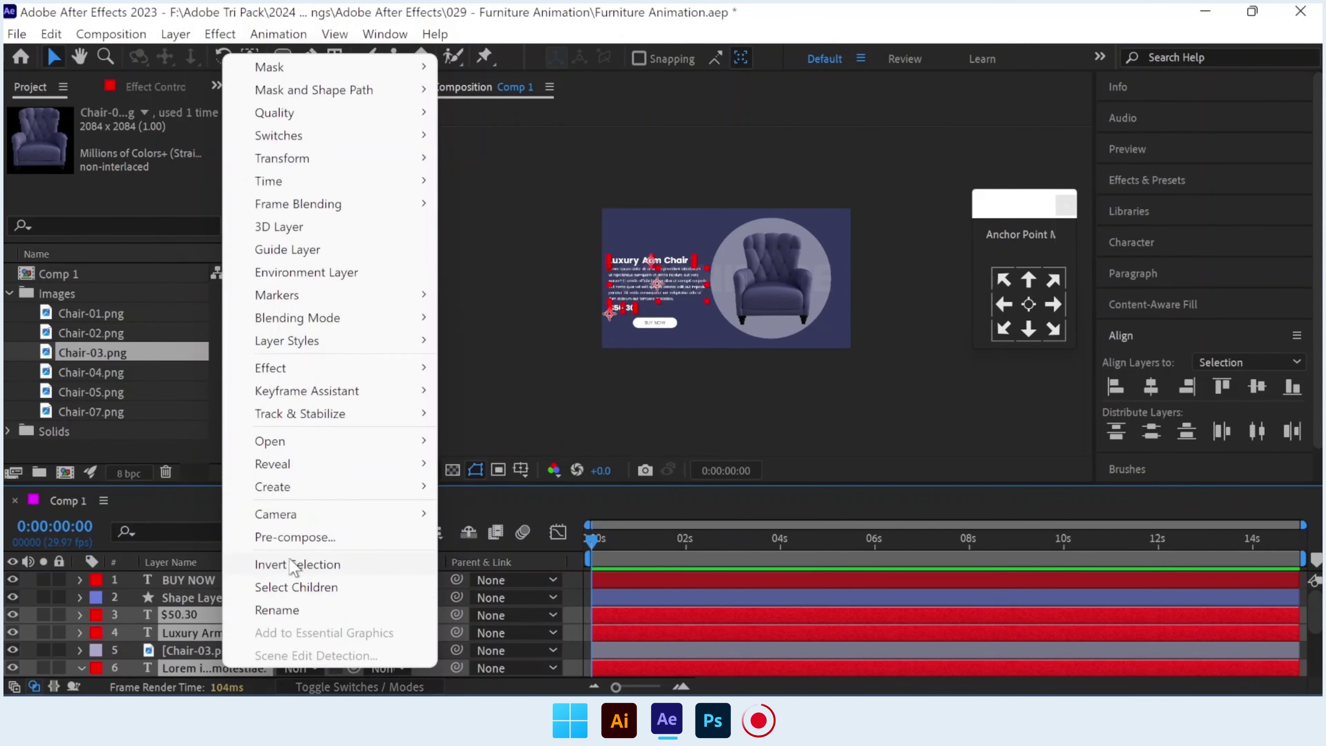
left_click(295, 536)
type("Text 1")
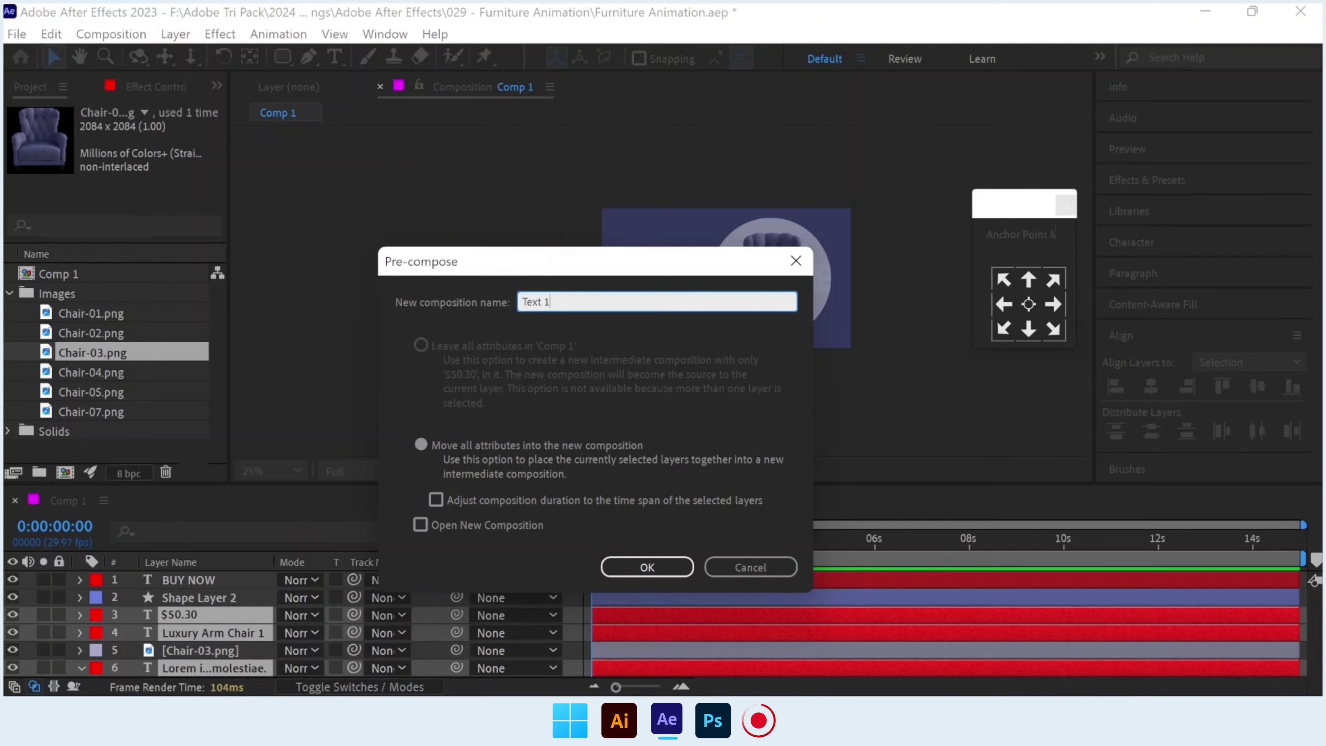
key("Return")
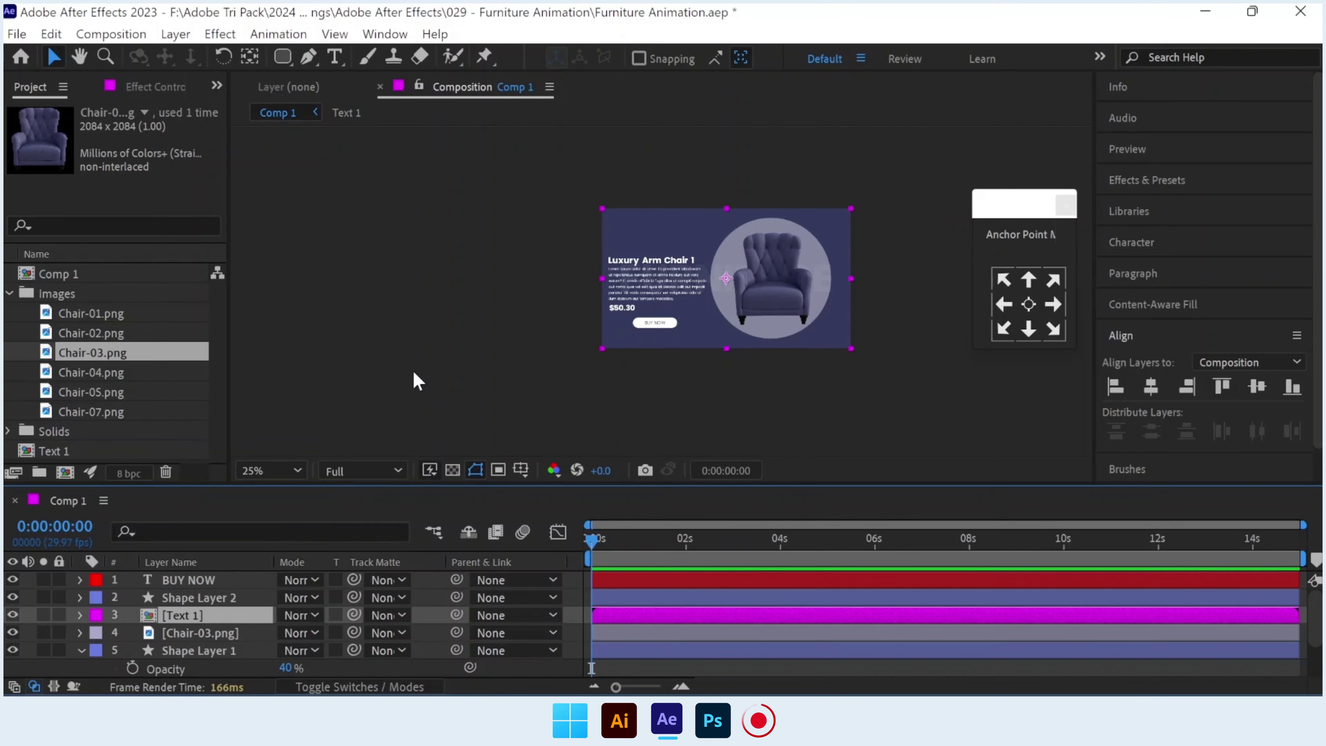
left_click(420, 378)
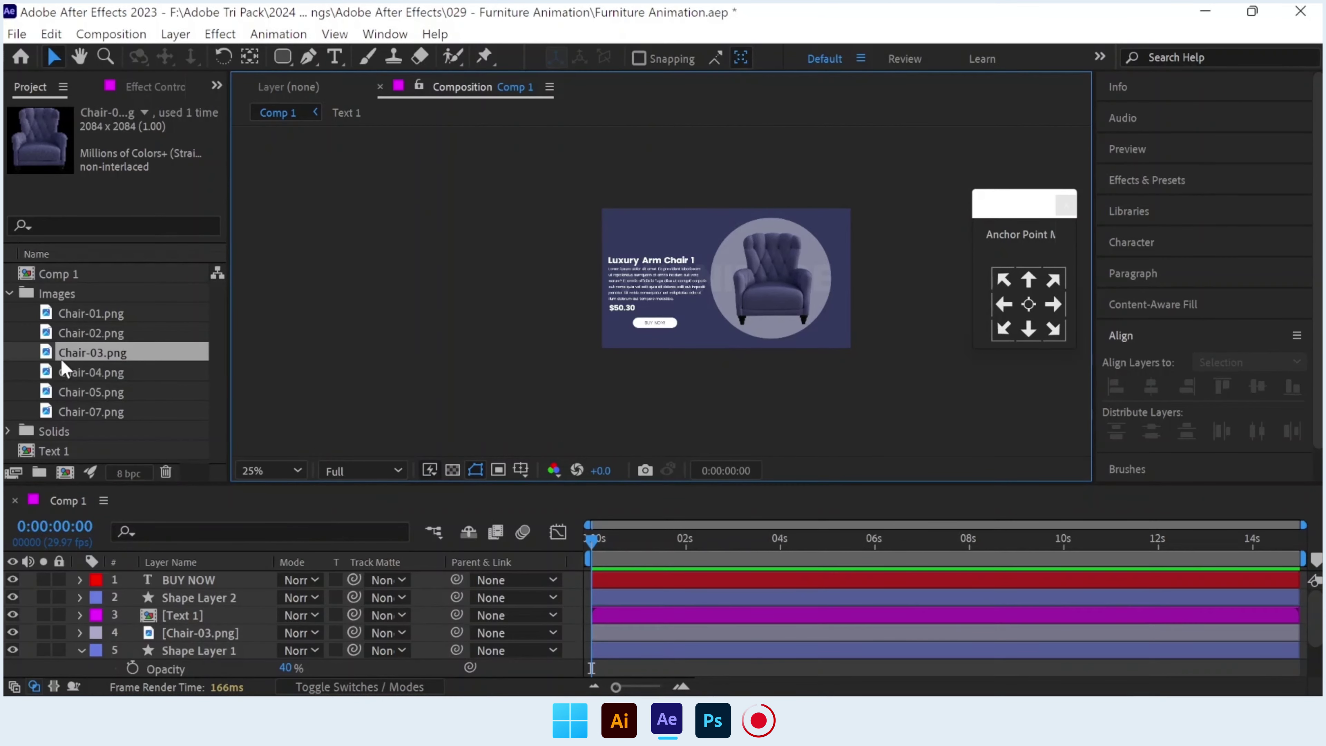
left_click(100, 415)
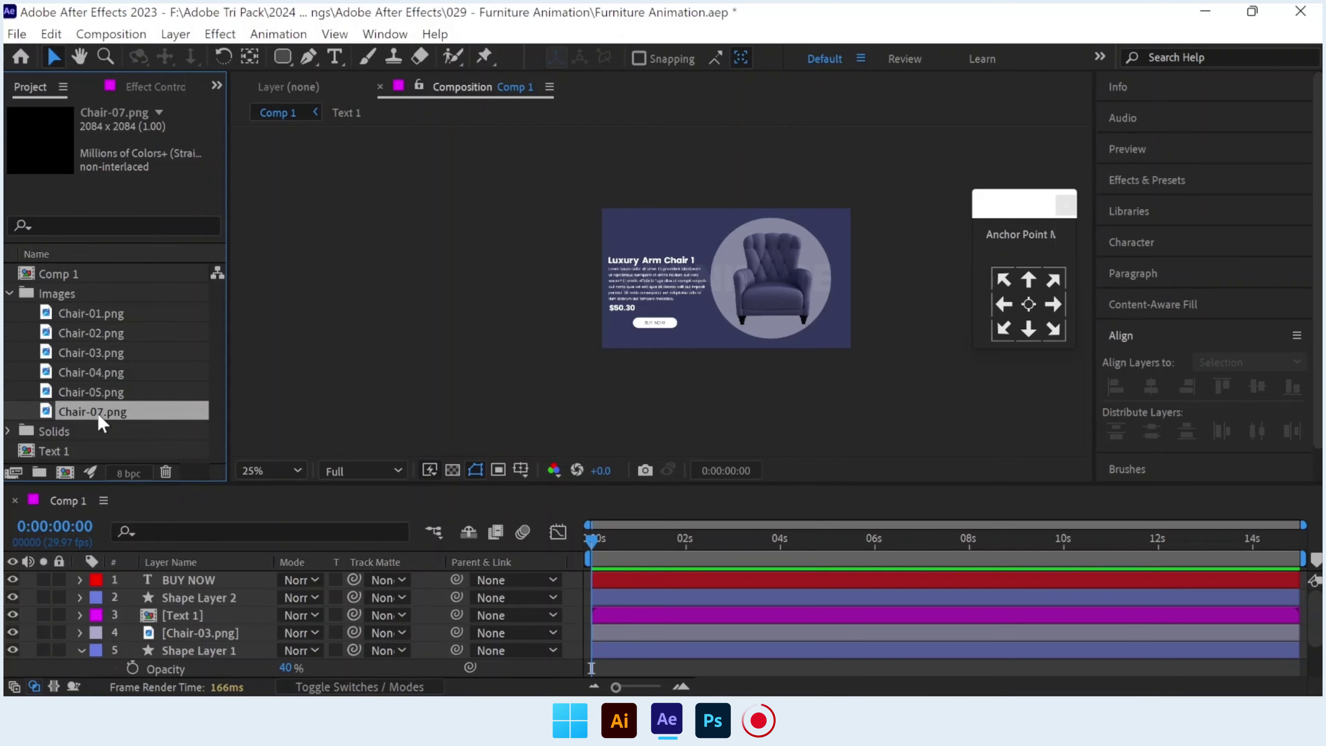
Add Furniture Logo-06.png, scale it to 20%, and place it in the top-left corner.
left_click_drag(110, 438, 641, 232)
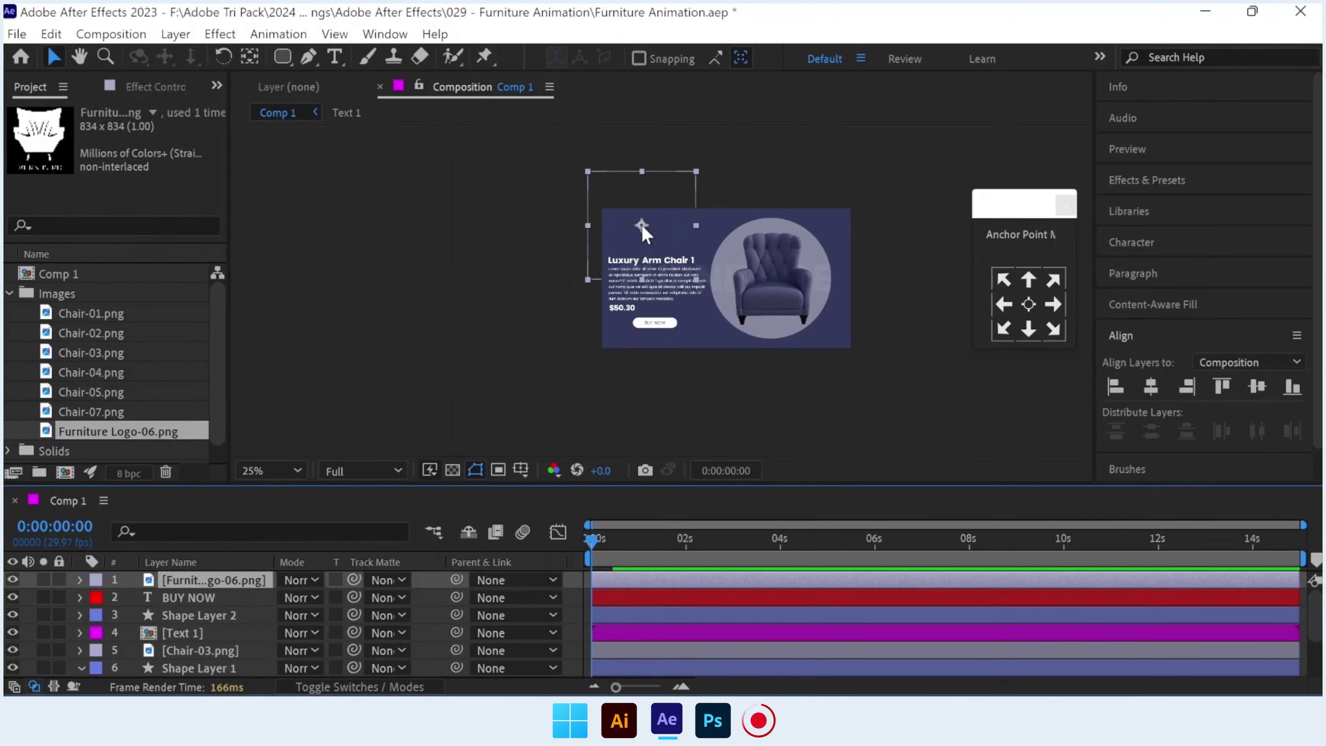
key("s")
left_click_drag(314, 597, 216, 584)
scroll(616, 215, "up", 2)
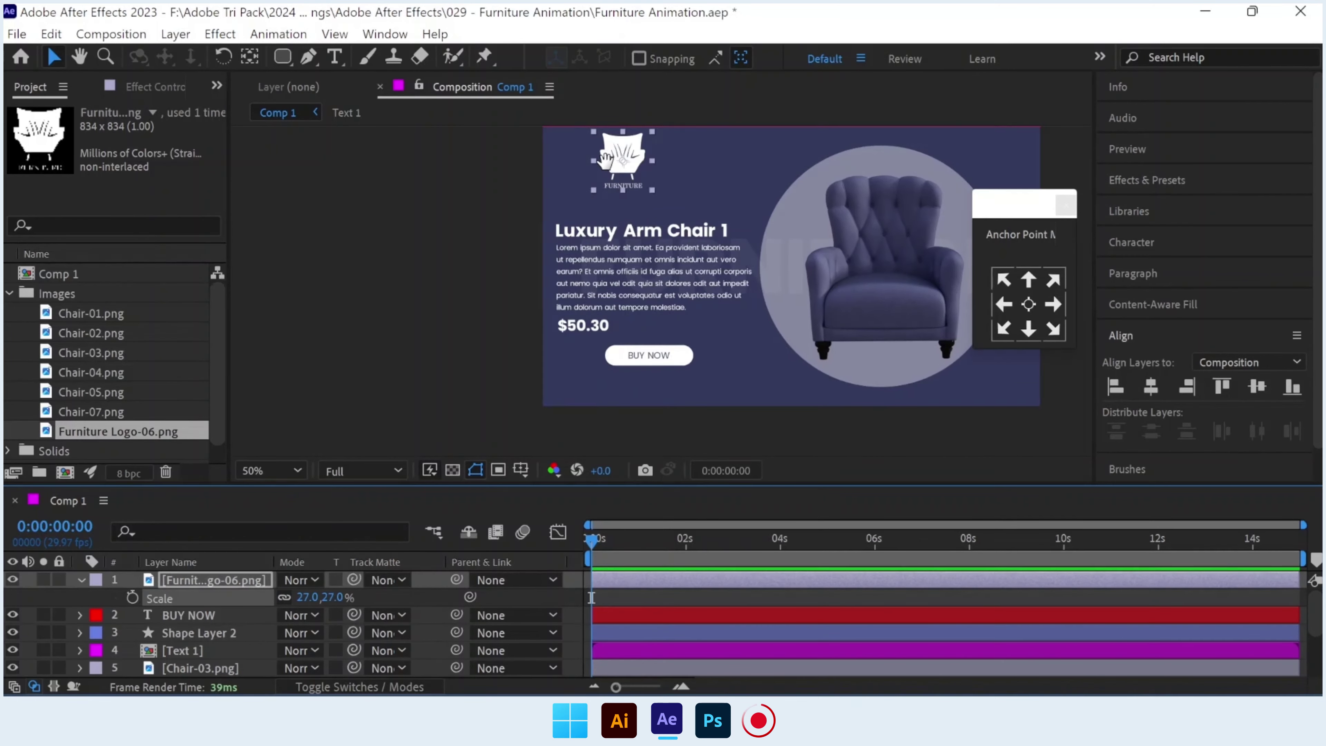
scroll(632, 238, "up", 2)
left_click_drag(645, 261, 594, 262)
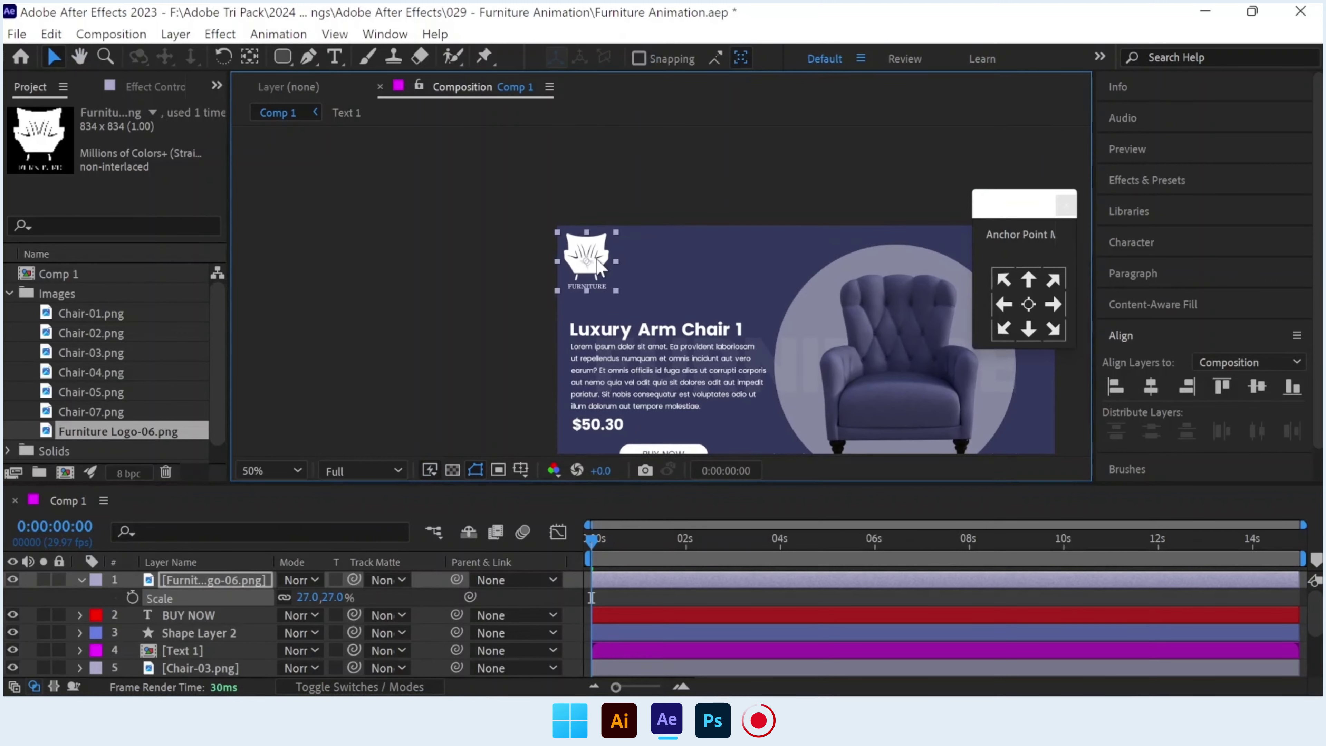
left_click(316, 597)
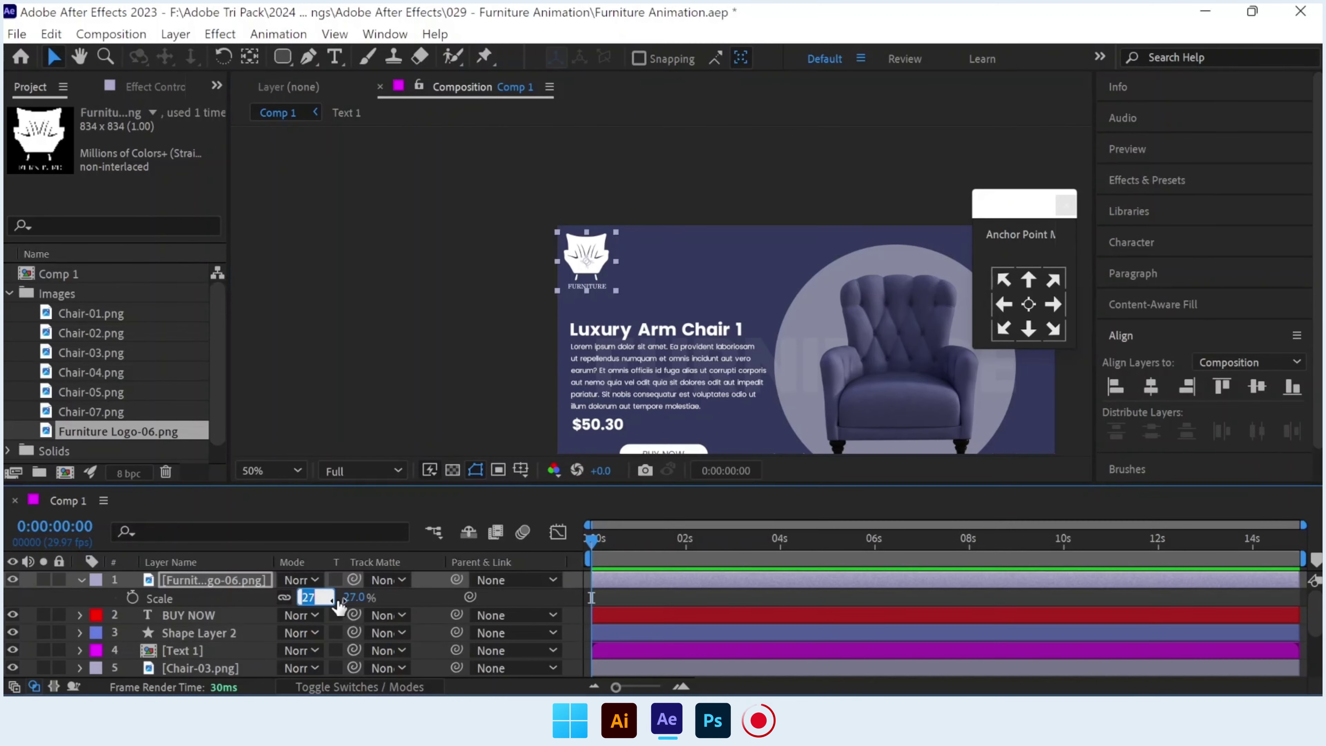
type("20")
key("Return")
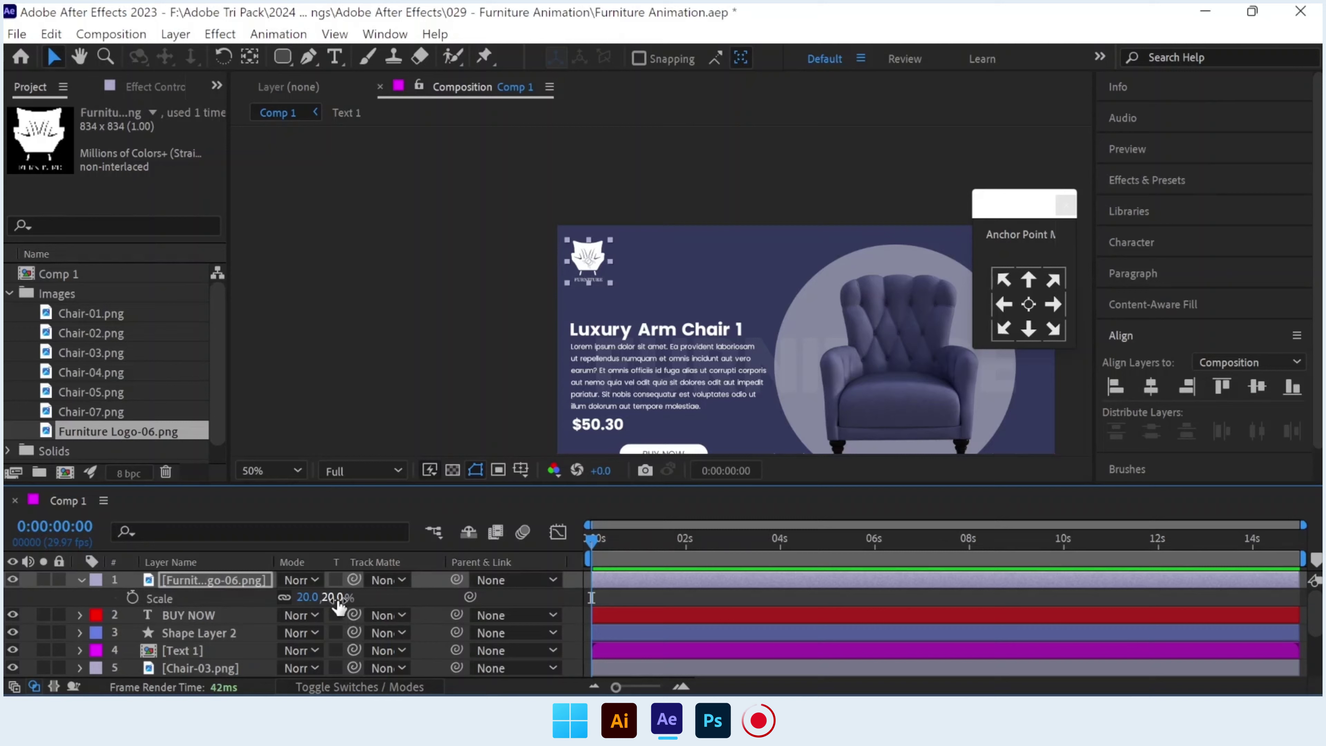
left_click(429, 401)
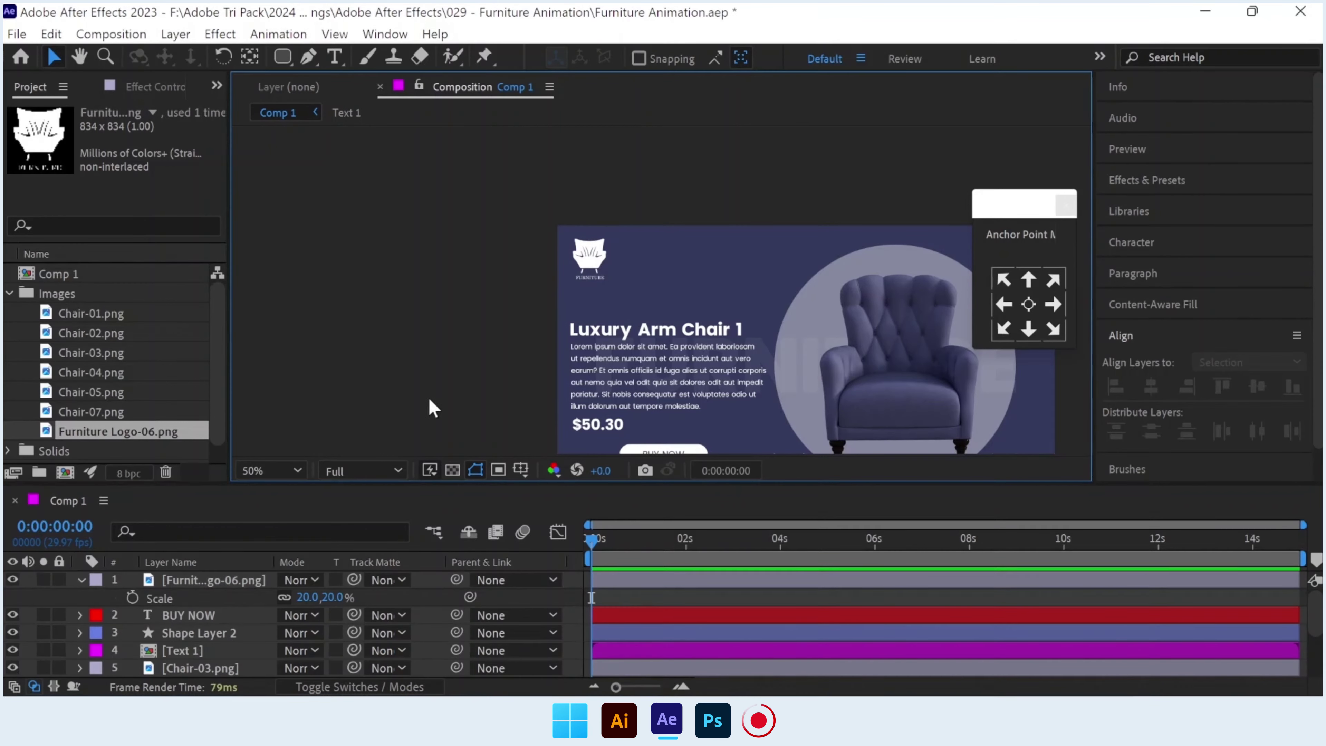
left_click_drag(687, 317, 513, 273)
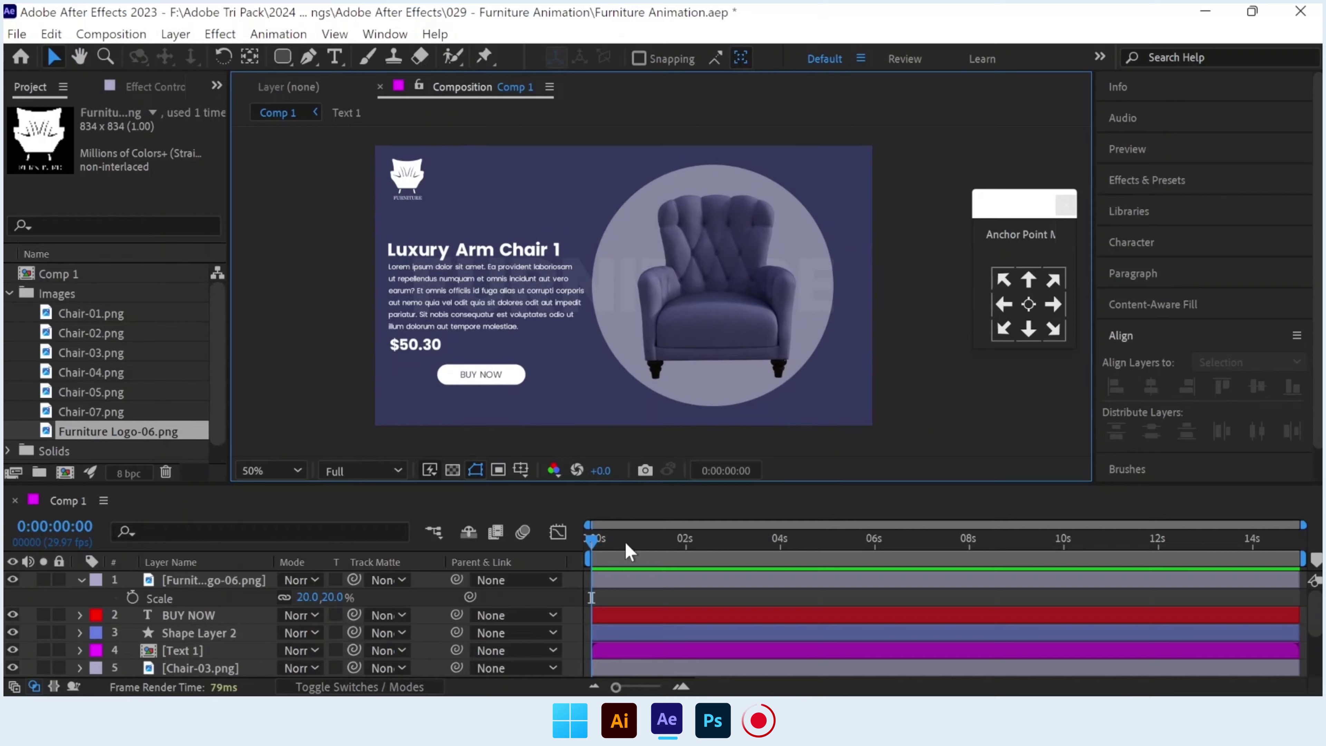
Move Text 1 to the top of the layer stack and go to frame 15.
left_click(225, 586)
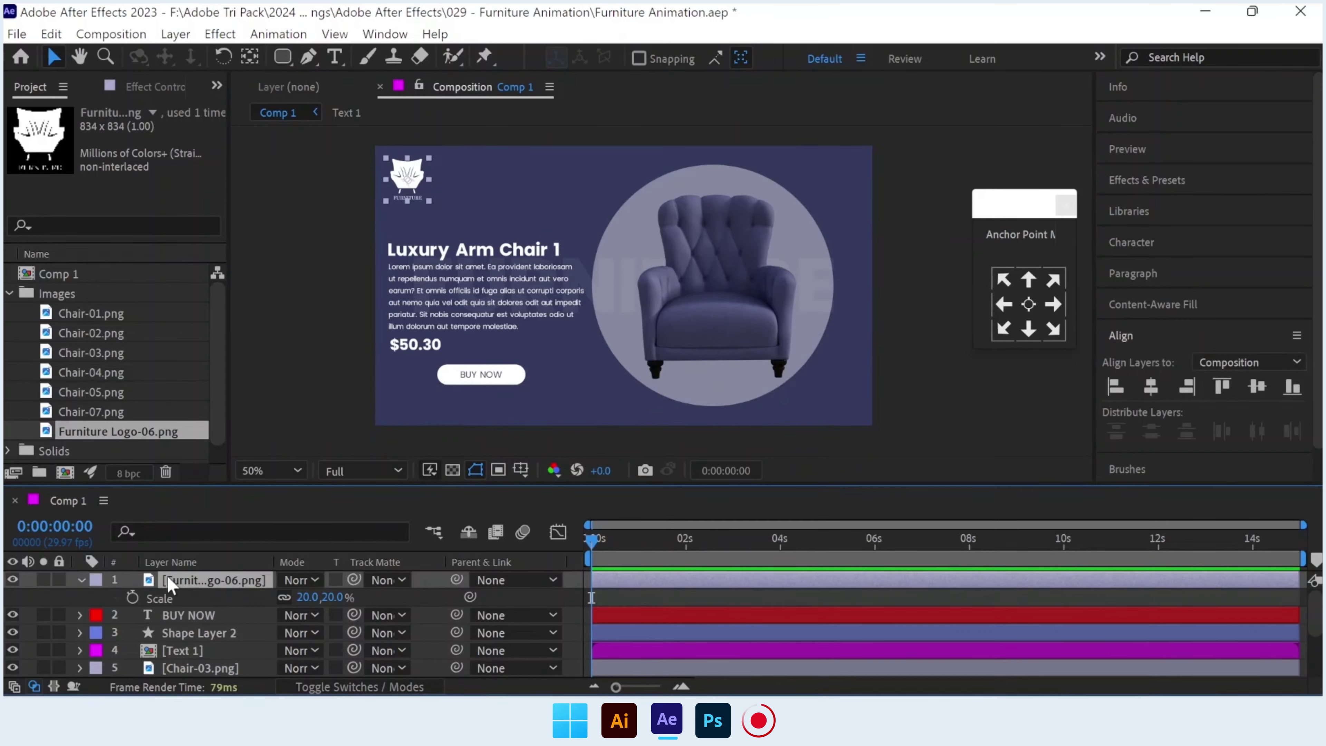
left_click(82, 580)
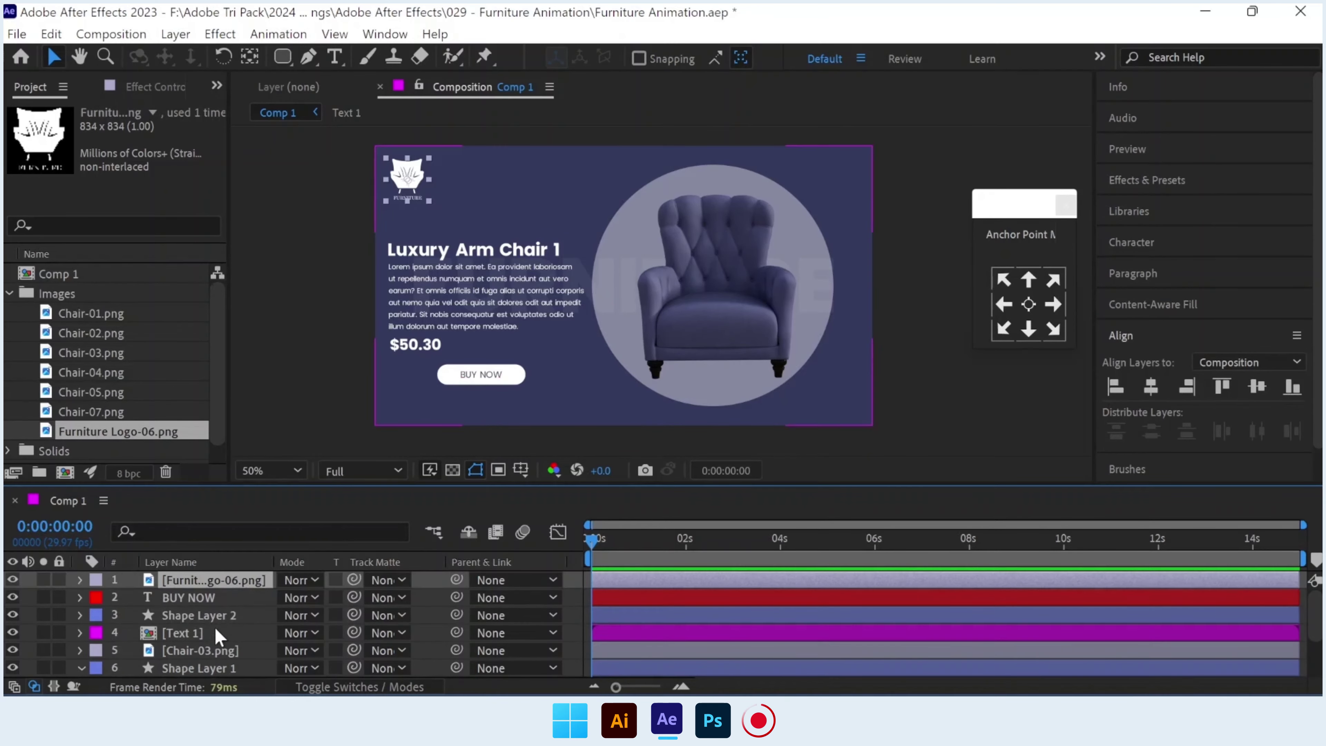
left_click_drag(220, 633, 216, 575)
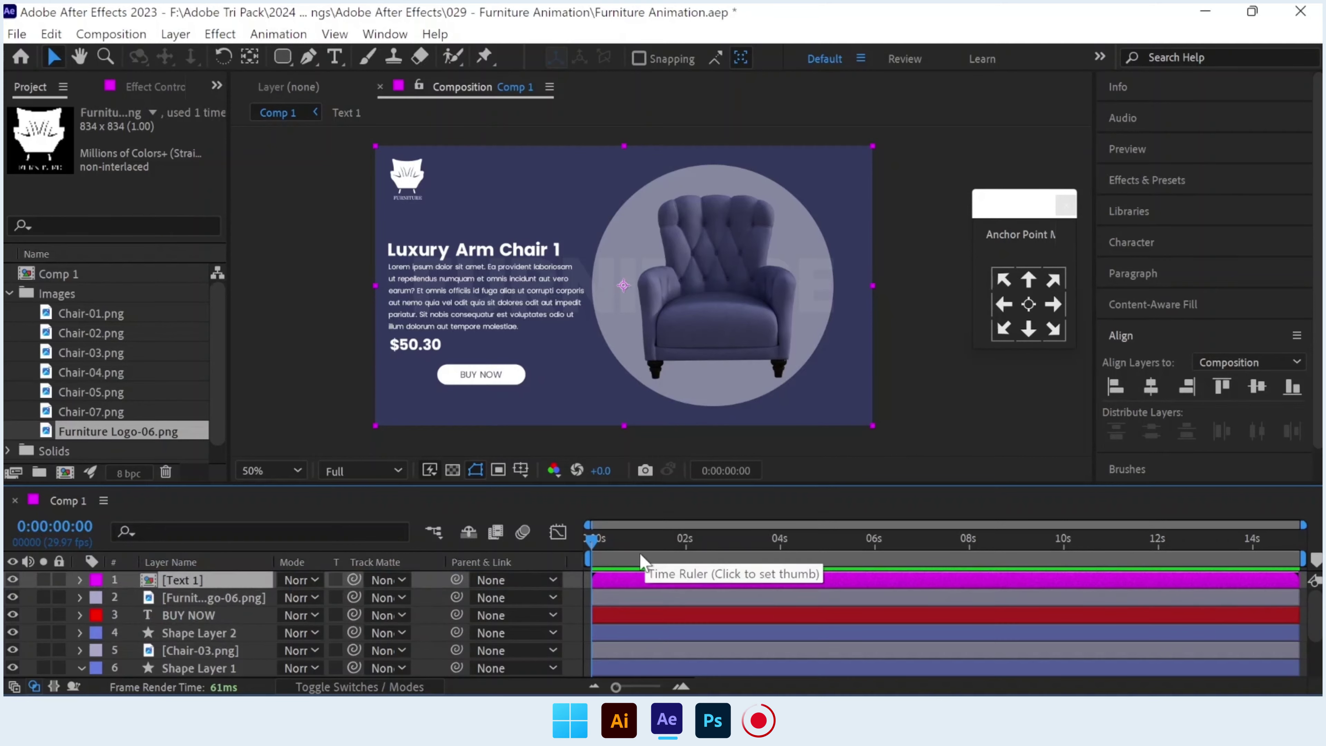
left_click(681, 686)
left_click(681, 686)
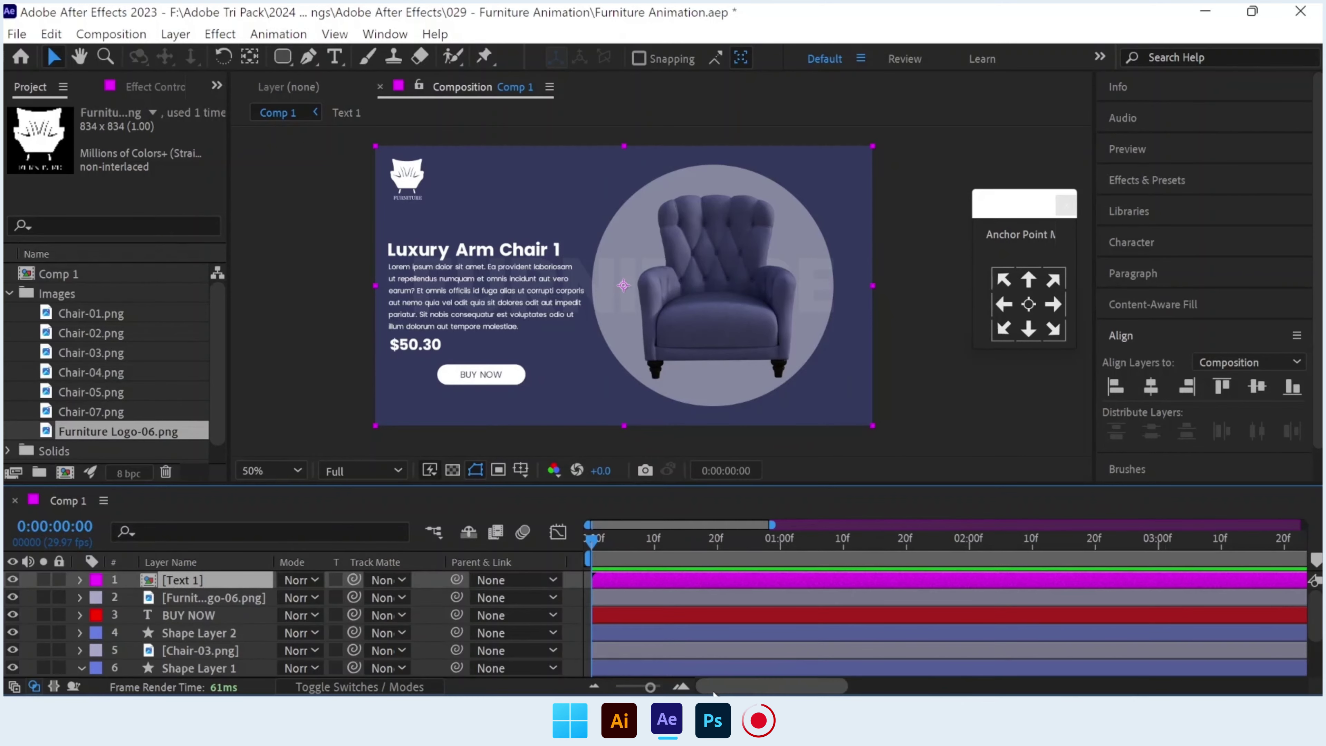
left_click(655, 544)
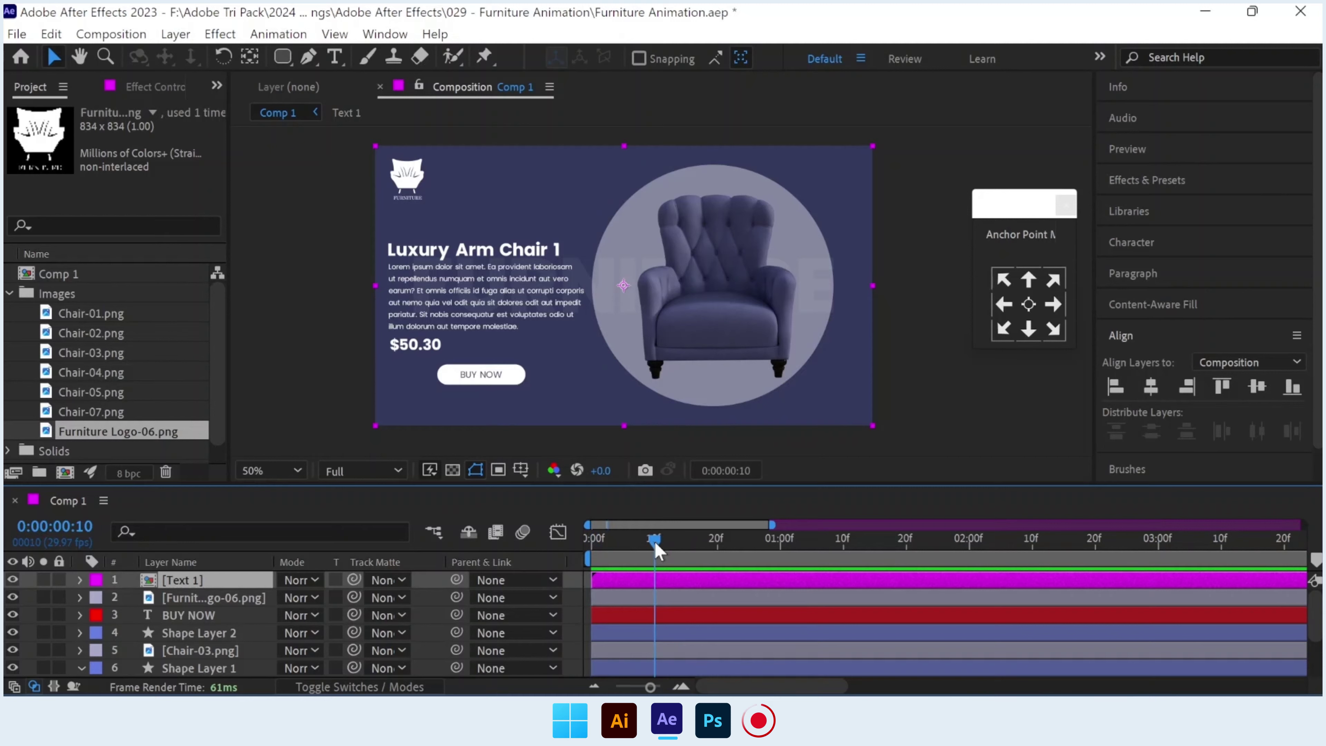
left_click_drag(655, 541, 686, 541)
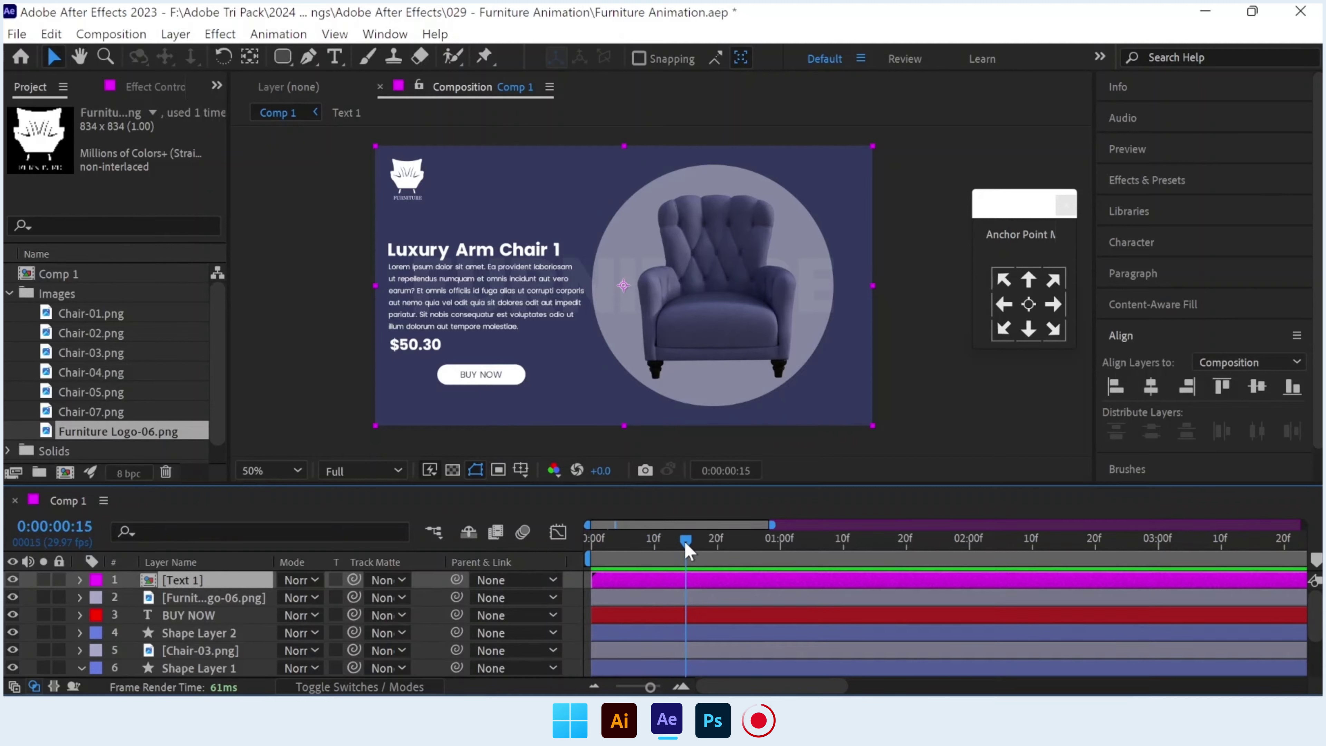
left_click(680, 687)
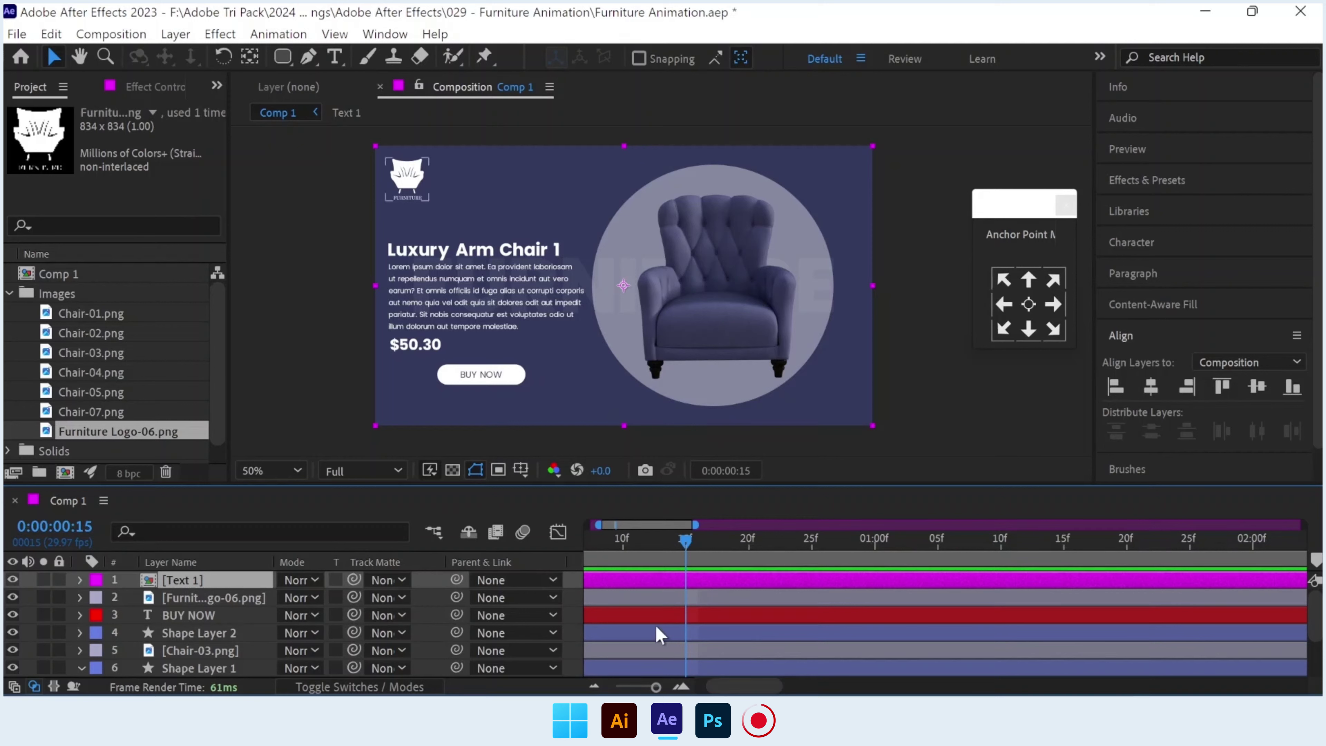
left_click_drag(726, 687, 716, 686)
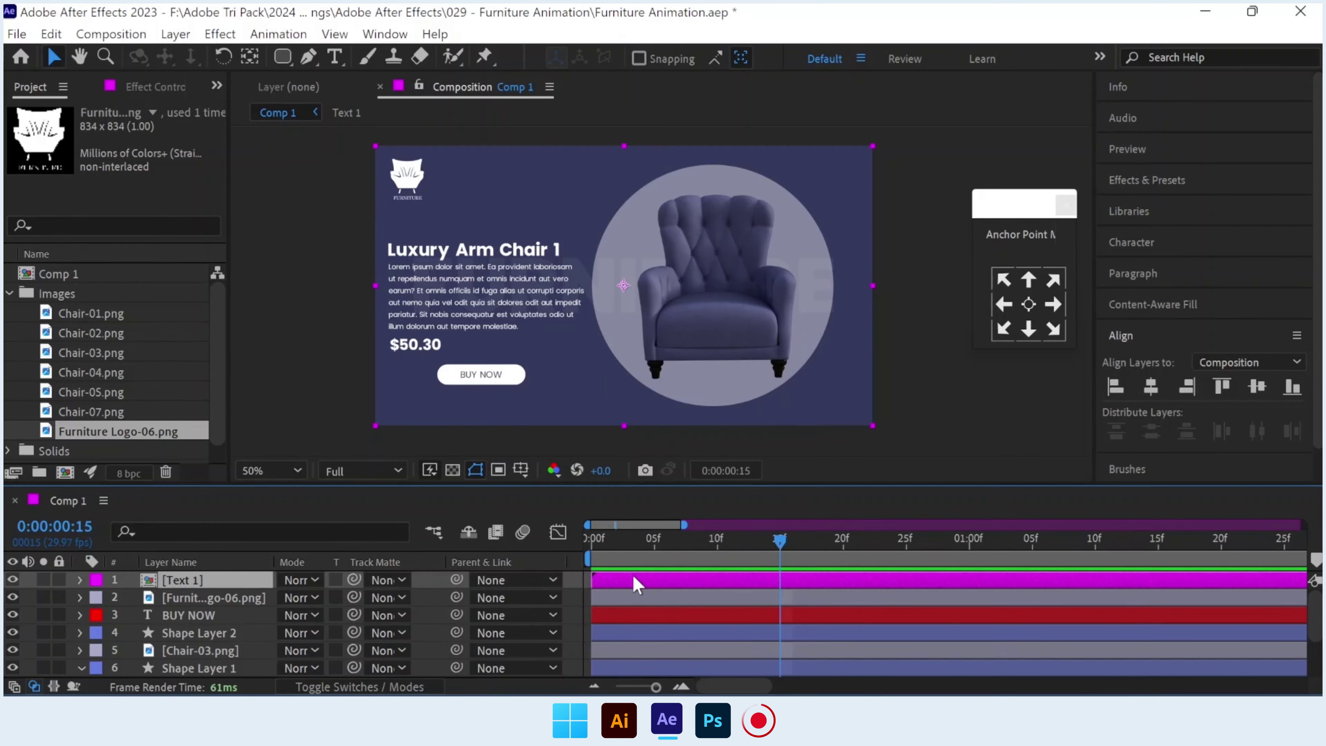
Set Position and Opacity keyframes for Text 1 at 15f.
key("p")
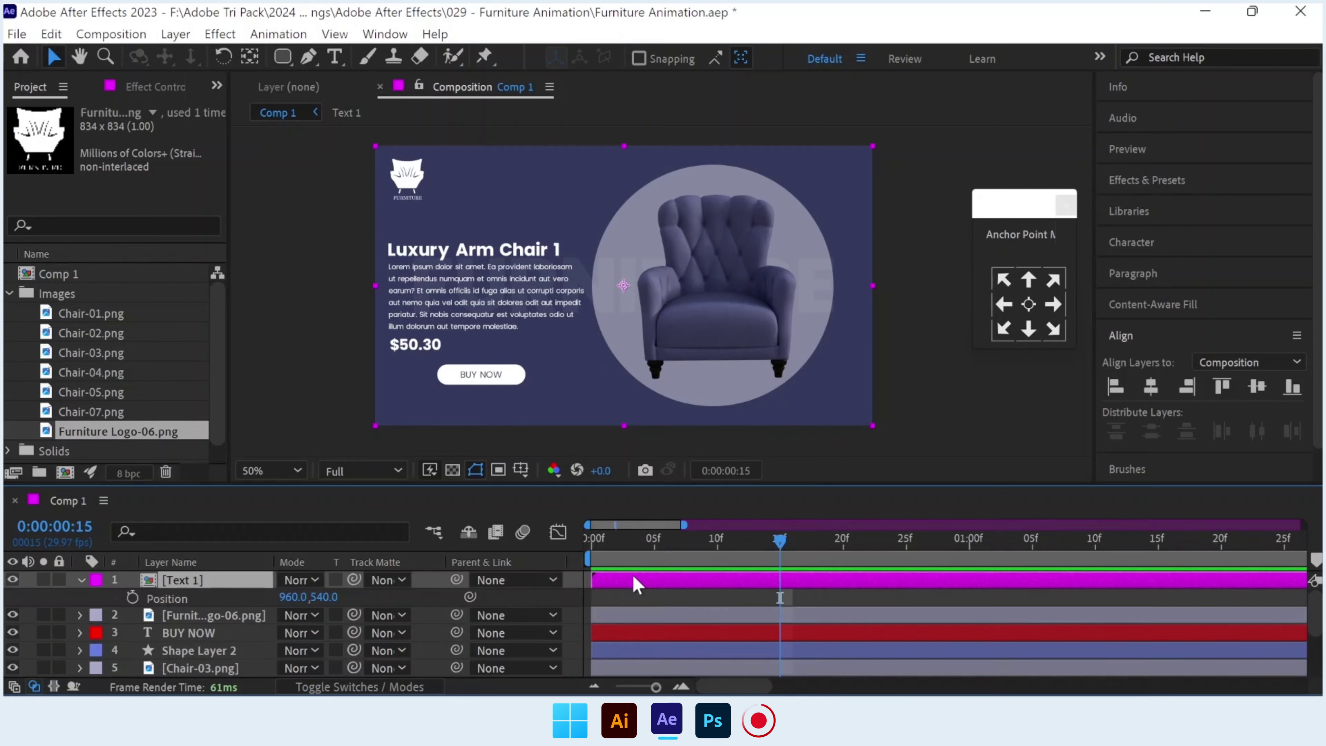
left_click(132, 598)
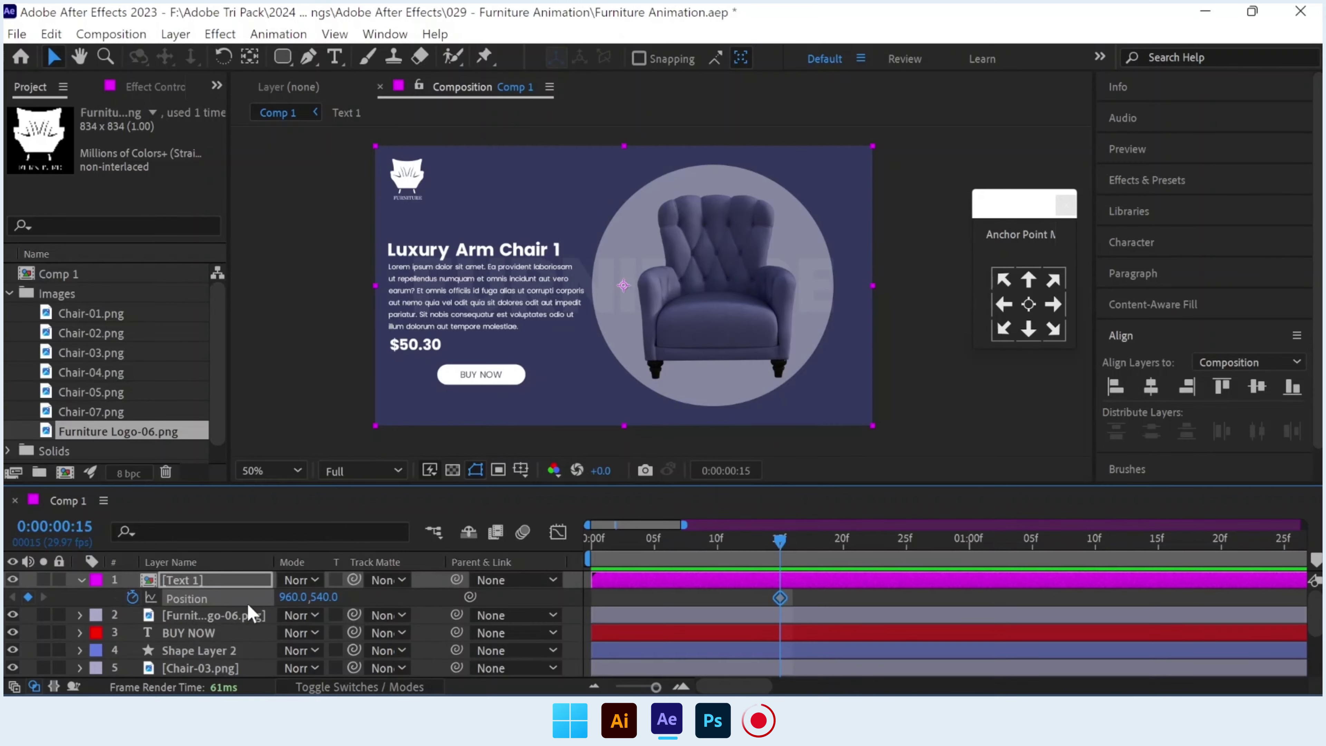
key("shift+t")
left_click(132, 616)
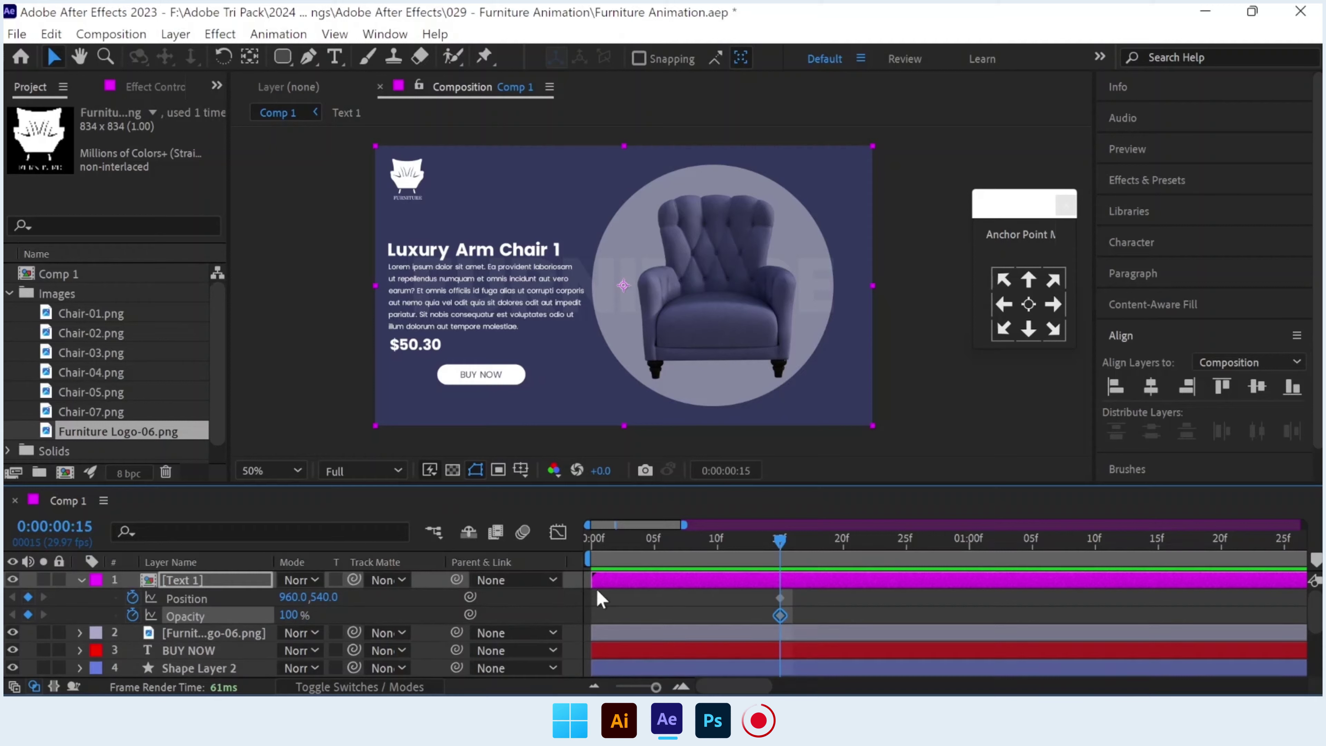
At frame 0, move Text 1 below the frame and set its Opacity to 0%.
left_click_drag(629, 543, 571, 548)
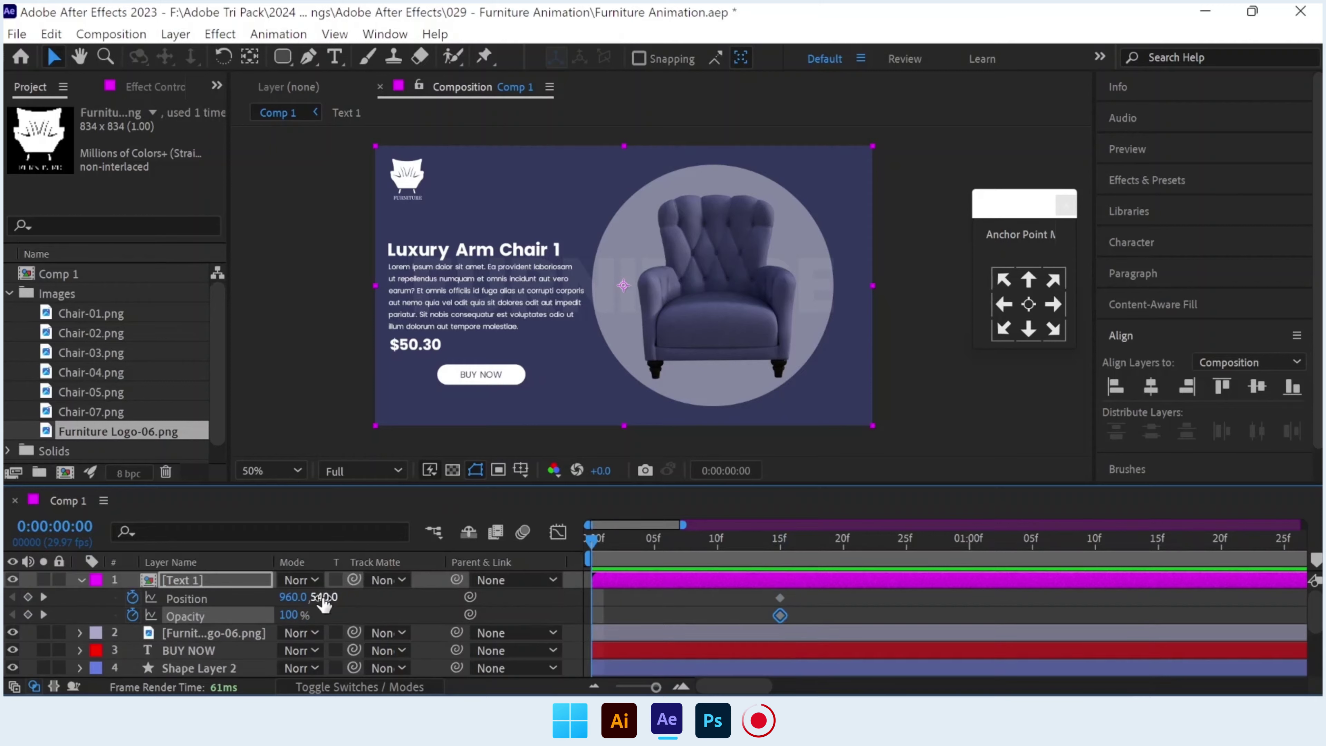
left_click_drag(494, 303, 495, 478)
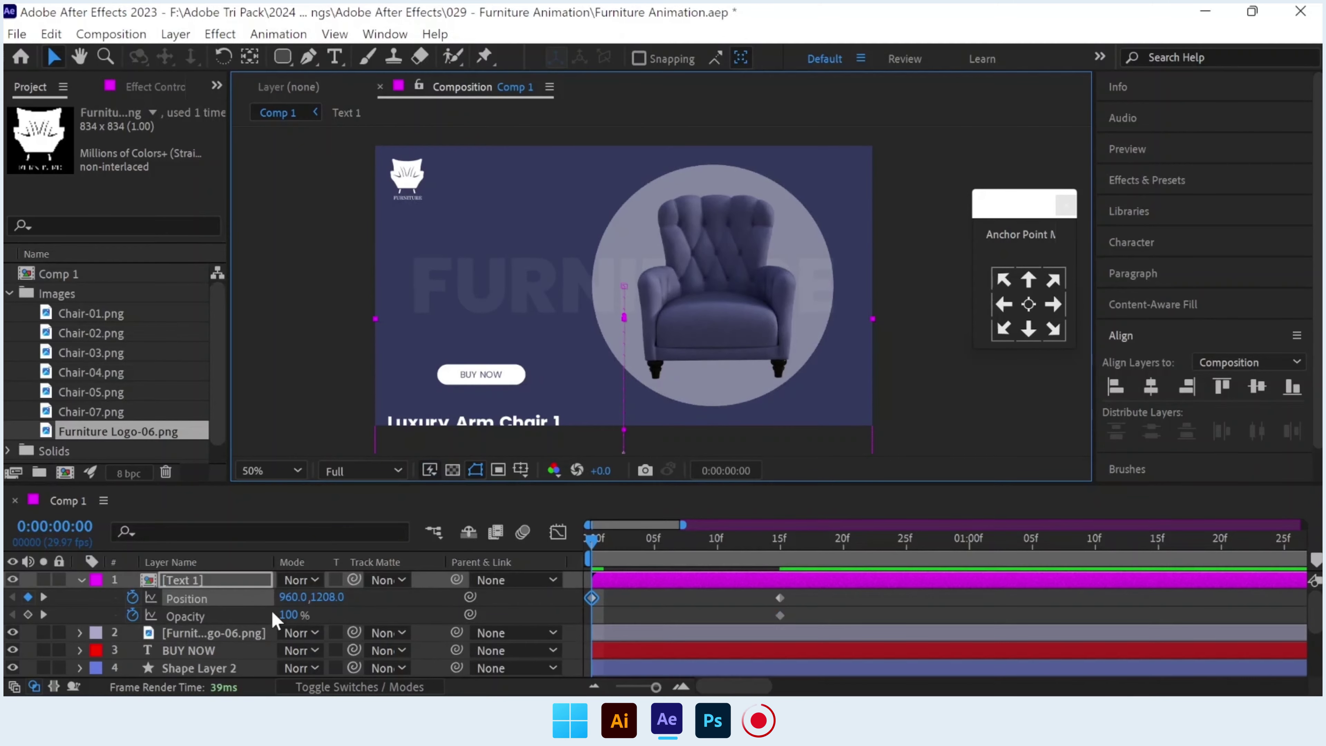
left_click(294, 615)
key("Return")
left_click(289, 616)
type("0")
key("Return")
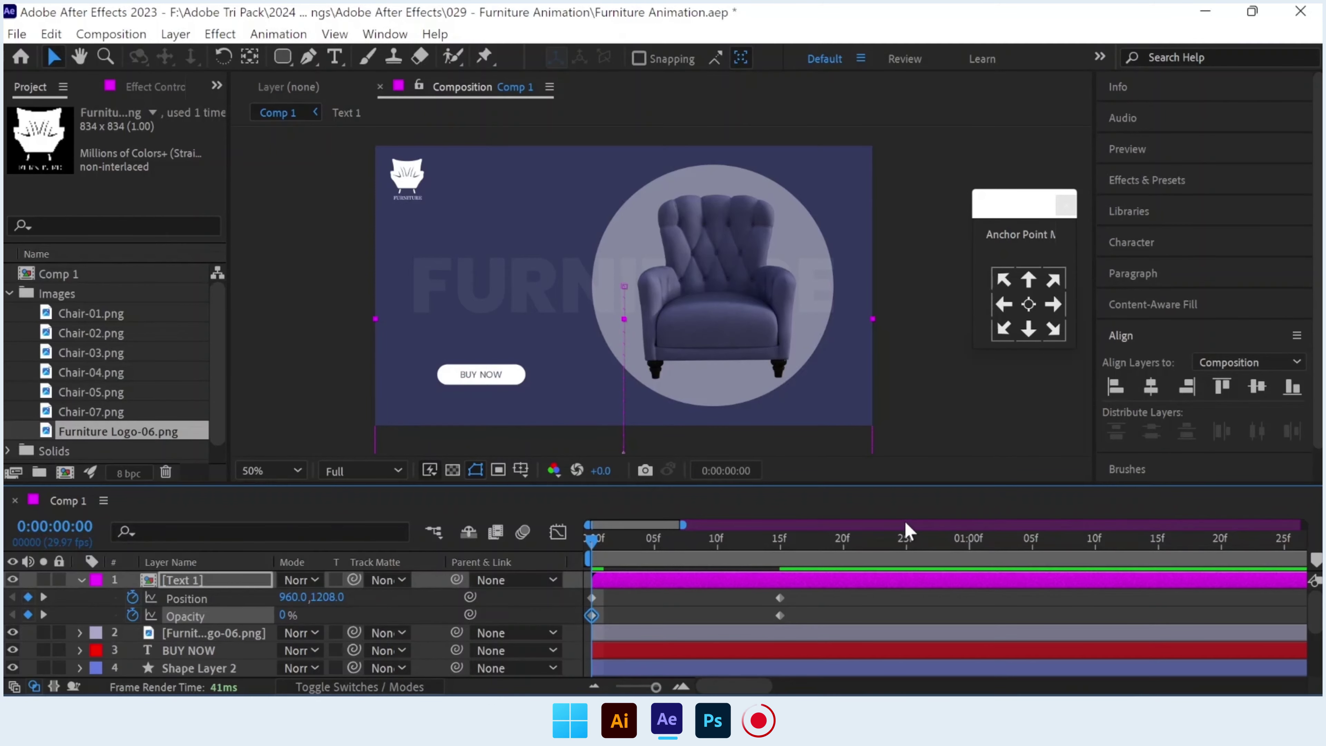
left_click_drag(935, 551, 1159, 566)
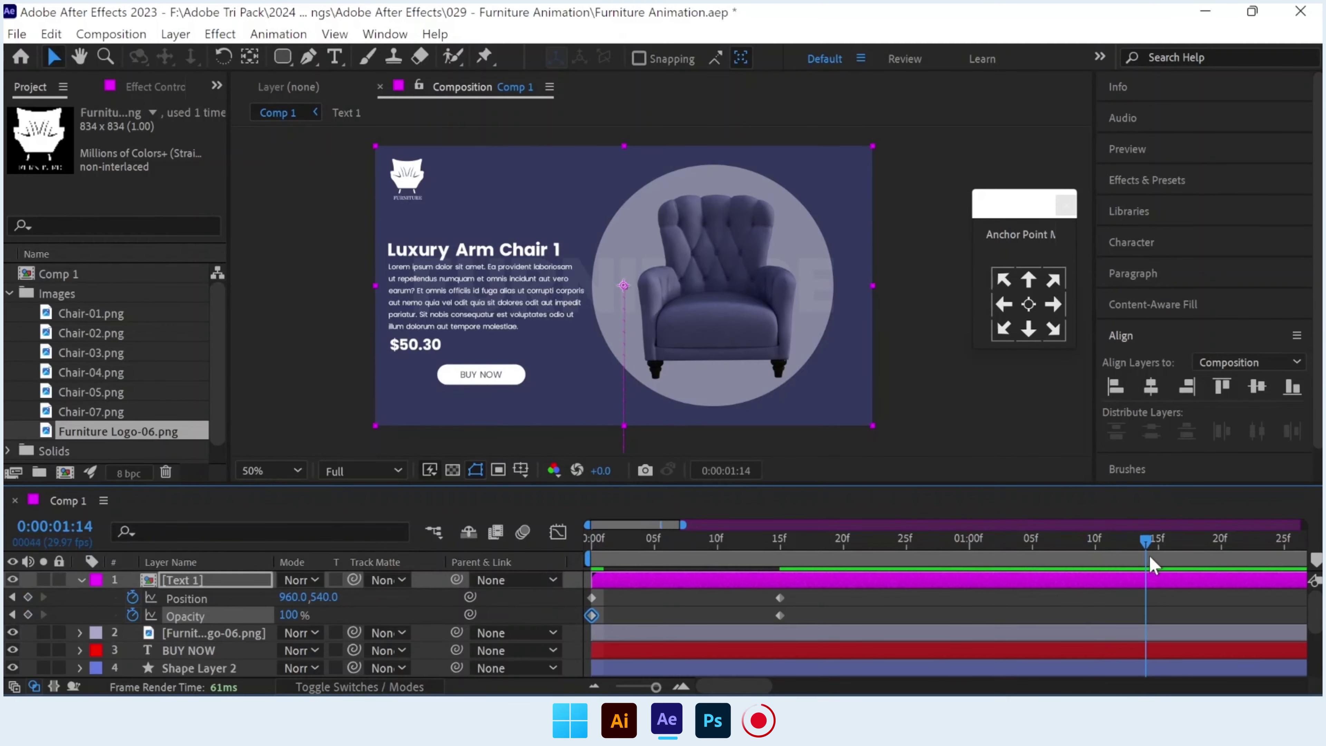
Add hold Position and Opacity keyframes for Text 1 at 1:15.
left_click_drag(755, 687, 770, 687)
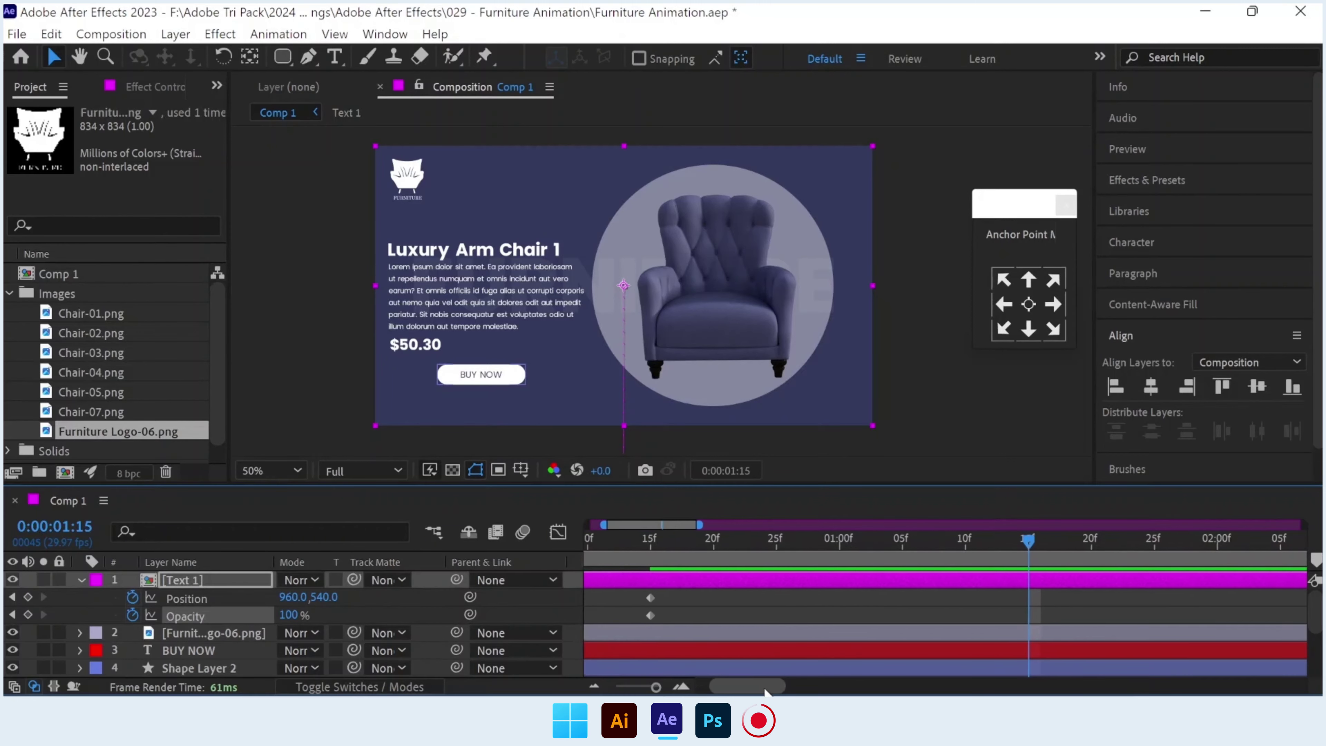
left_click(27, 597)
left_click(28, 615)
At 2:00, move Text 1 up to 960,168 and set its Opacity to 0%.
left_click_drag(1070, 546, 1180, 541)
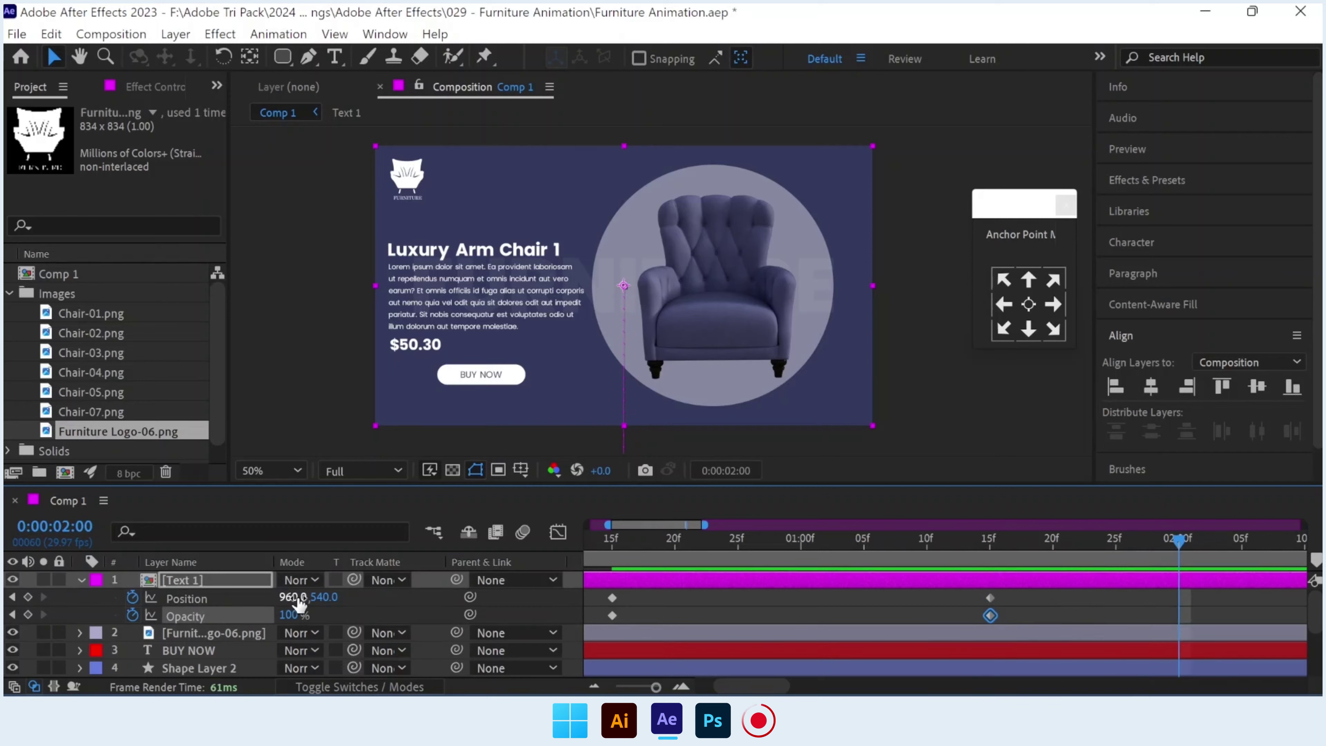
left_click_drag(484, 312, 484, 214)
left_click(295, 615)
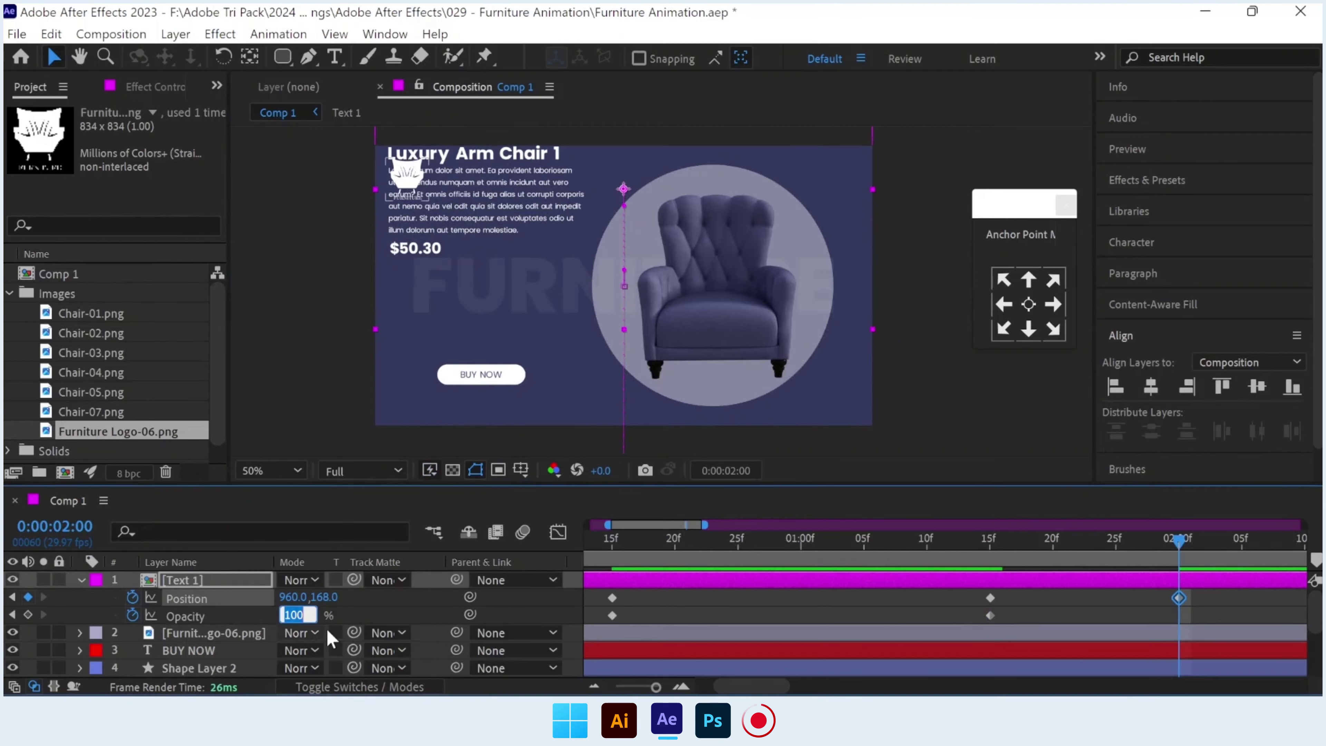
type("0")
key("Return")
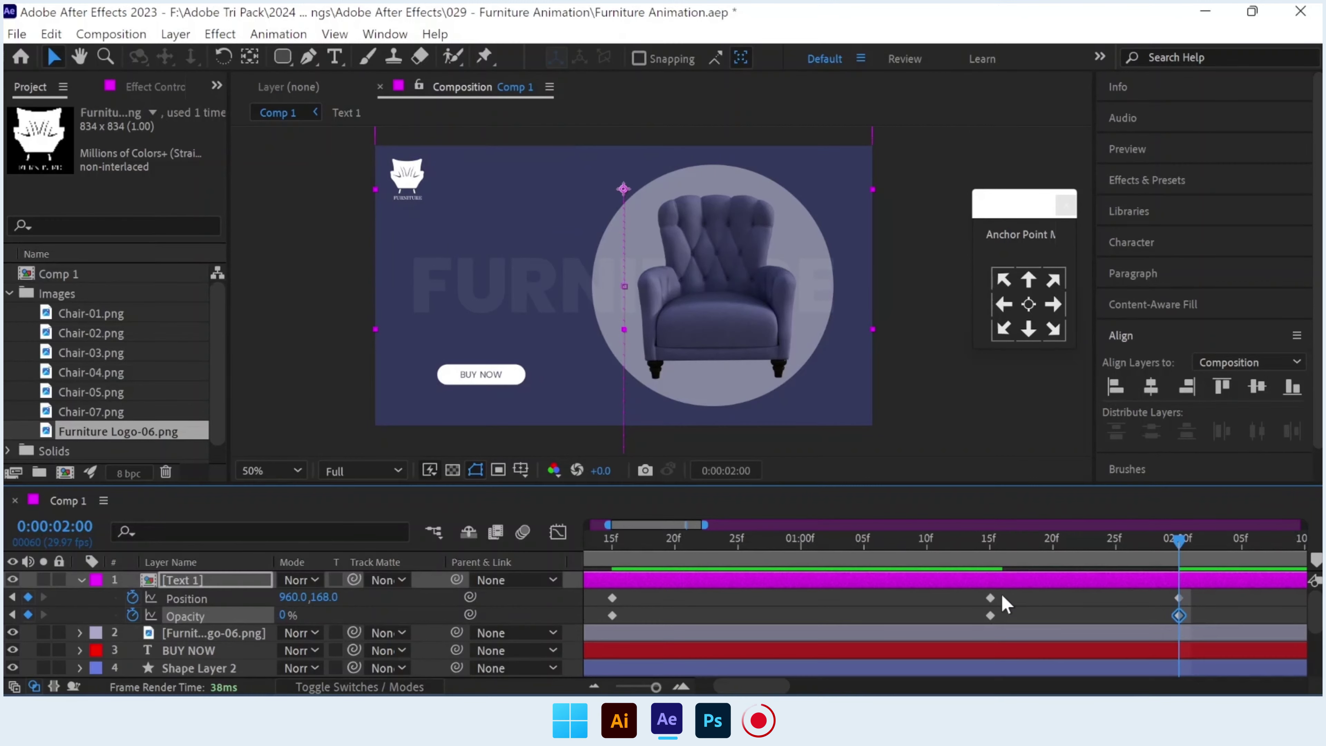
Retime the keyframes: holds slightly later, entrance earlier to about 10f, then select them all.
left_click_drag(991, 598, 1053, 596)
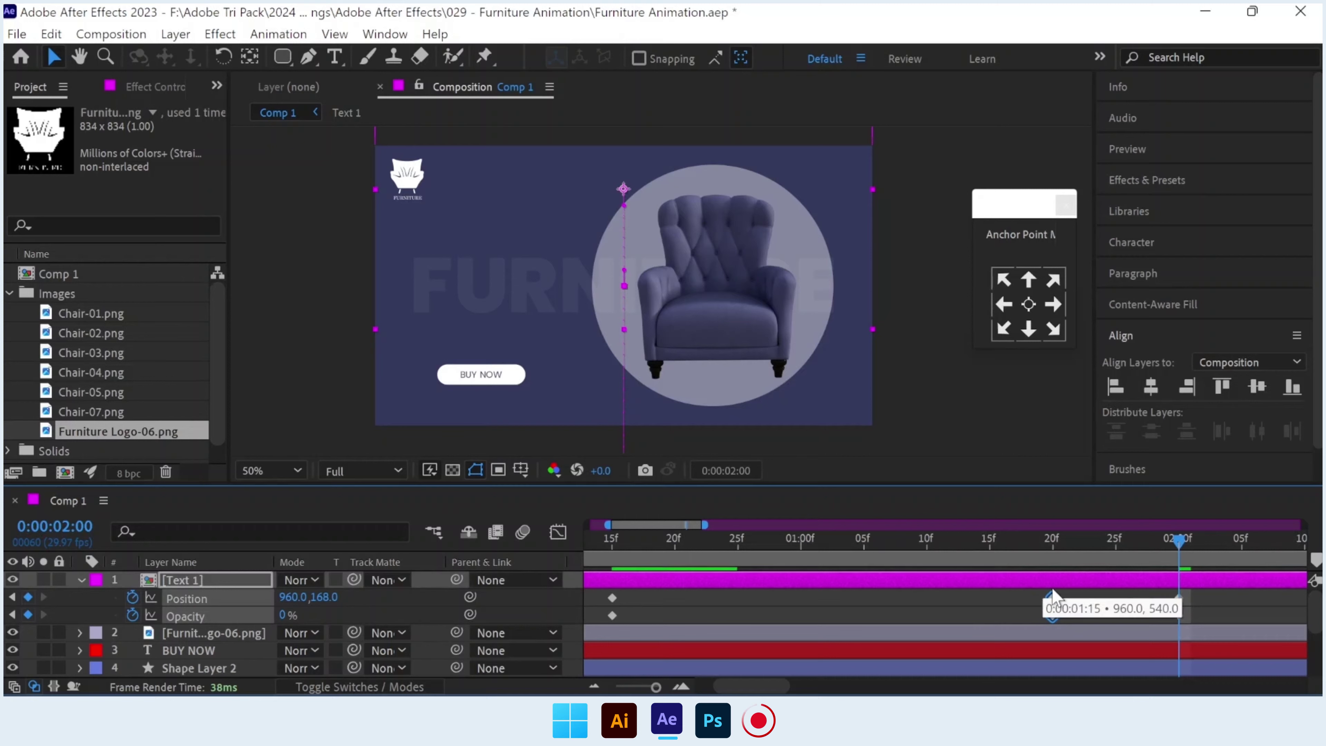
left_click_drag(752, 687, 735, 686)
mouse_move(804, 588)
left_mouse_down()
mouse_move(772, 639)
mouse_move(711, 599)
left_mouse_up()
left_click_drag(656, 687, 648, 687)
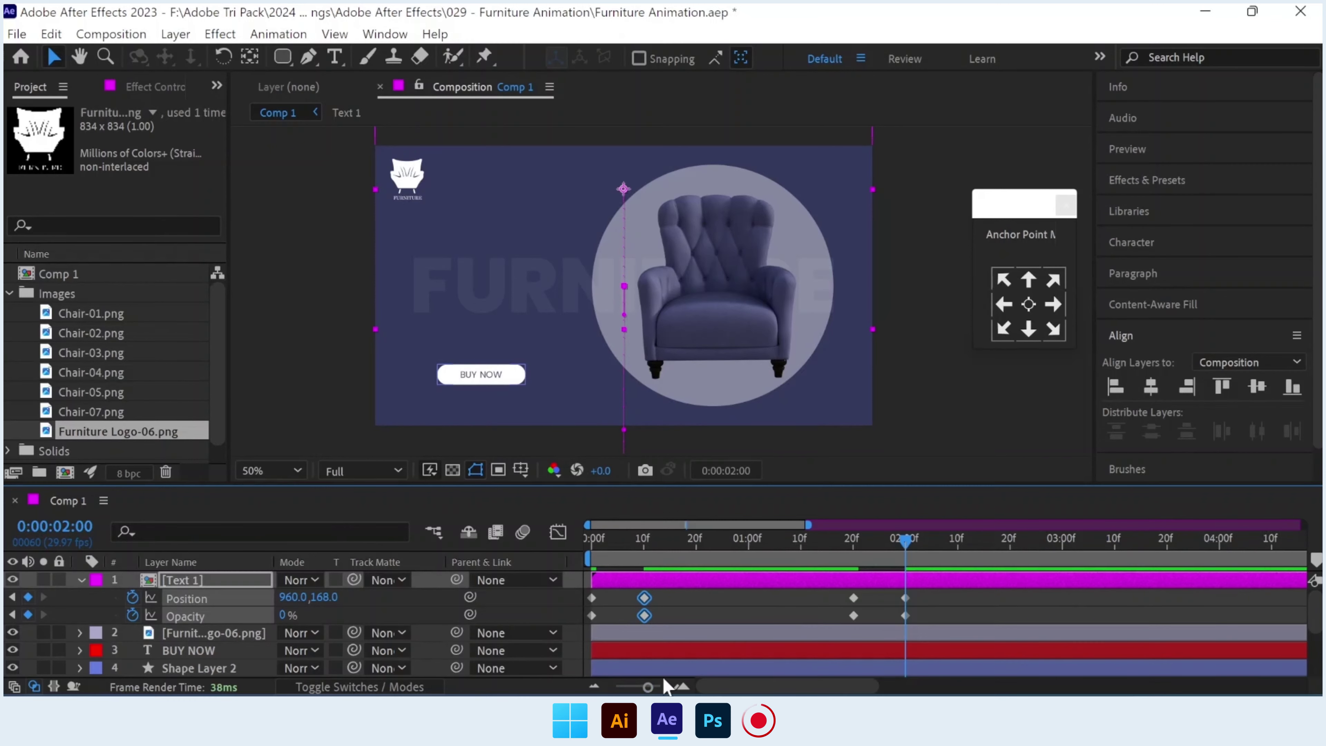
left_click_drag(928, 589, 583, 640)
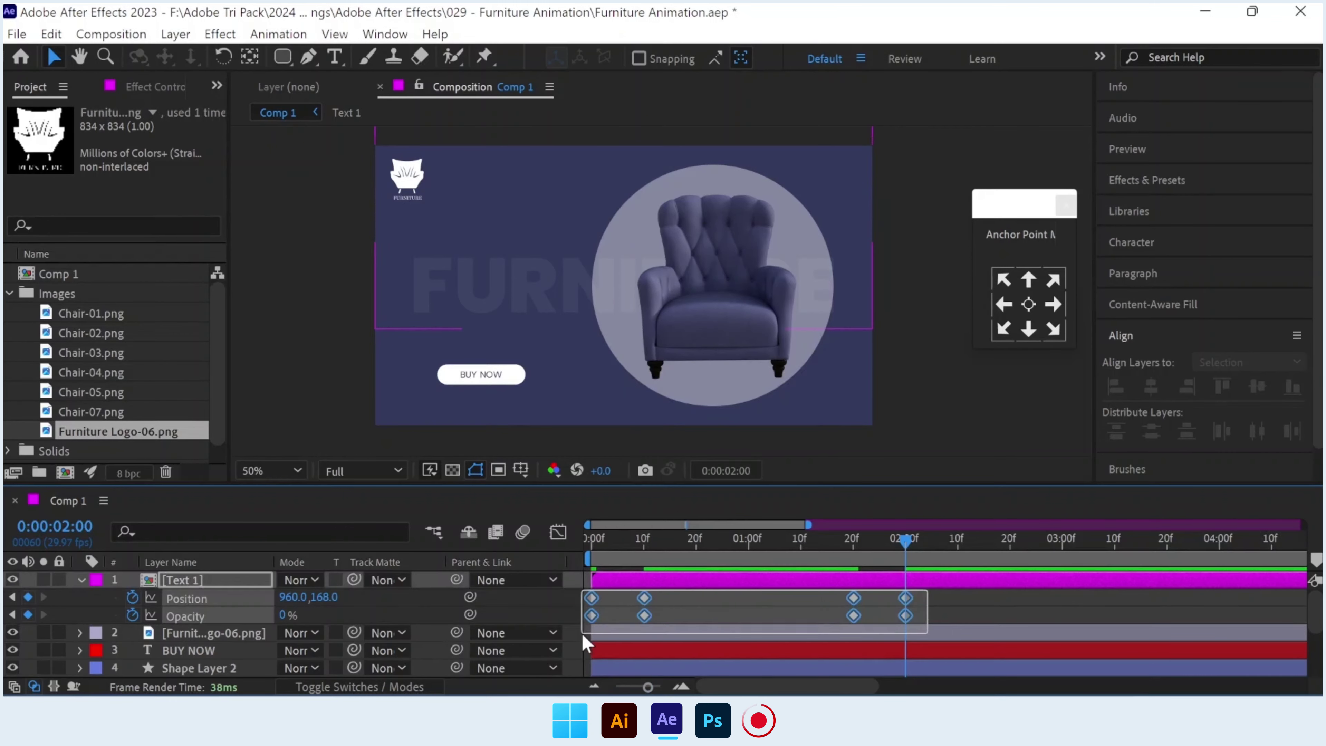
Drag the last Position keyframe's influence handle left in the Graph Editor, then preview.
left_click(559, 532)
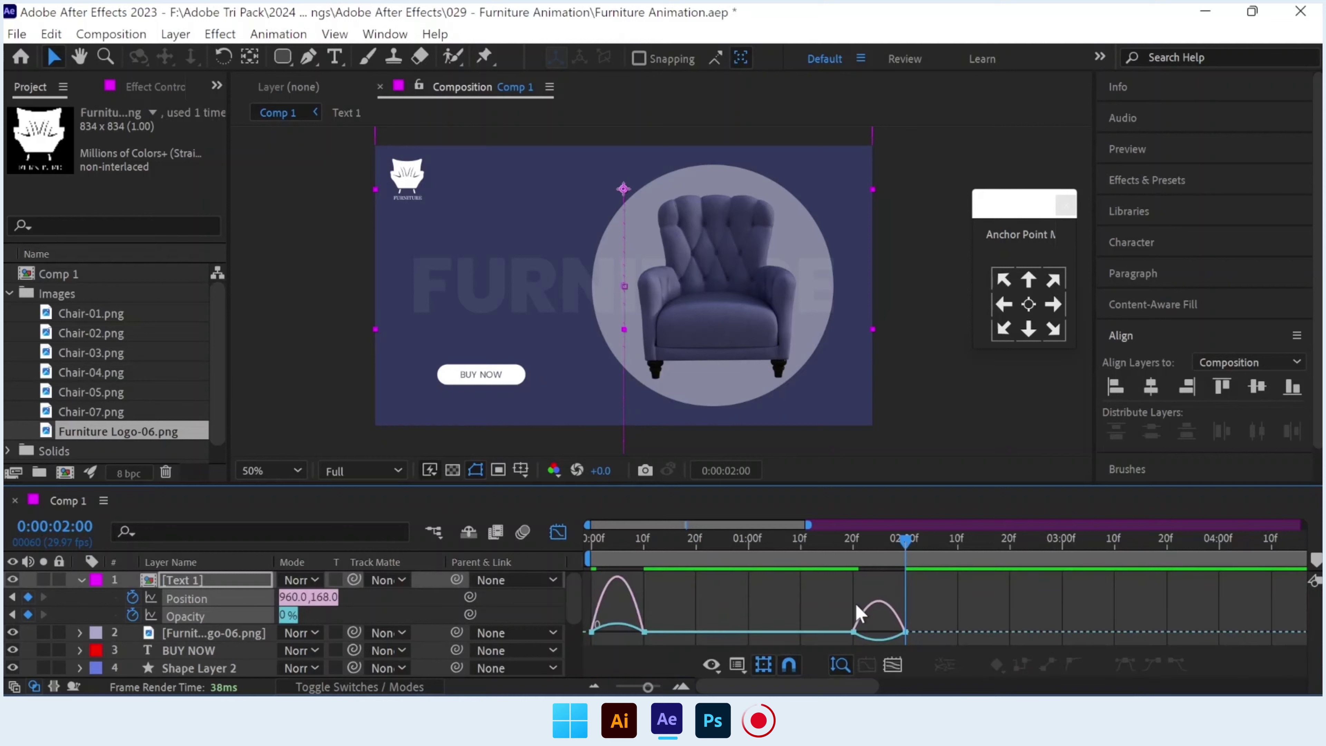
left_click_drag(648, 687, 651, 687)
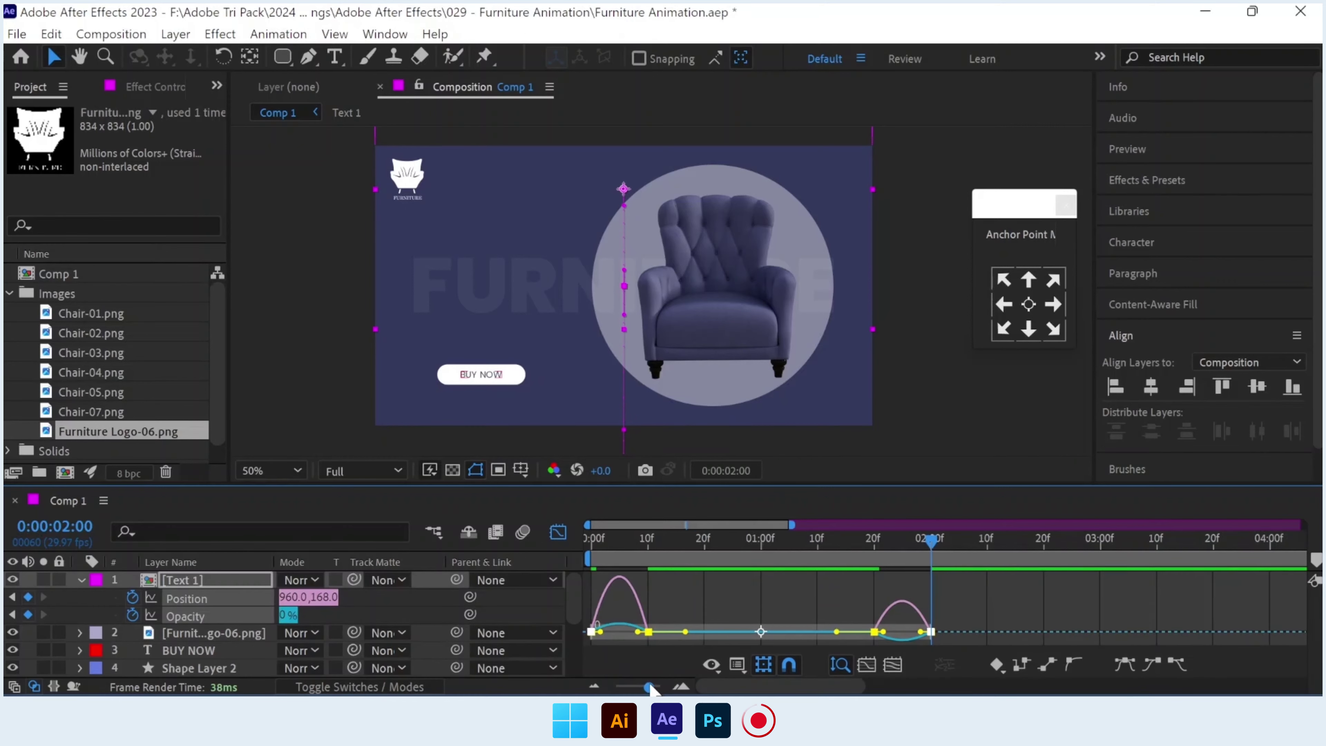
left_click(682, 687)
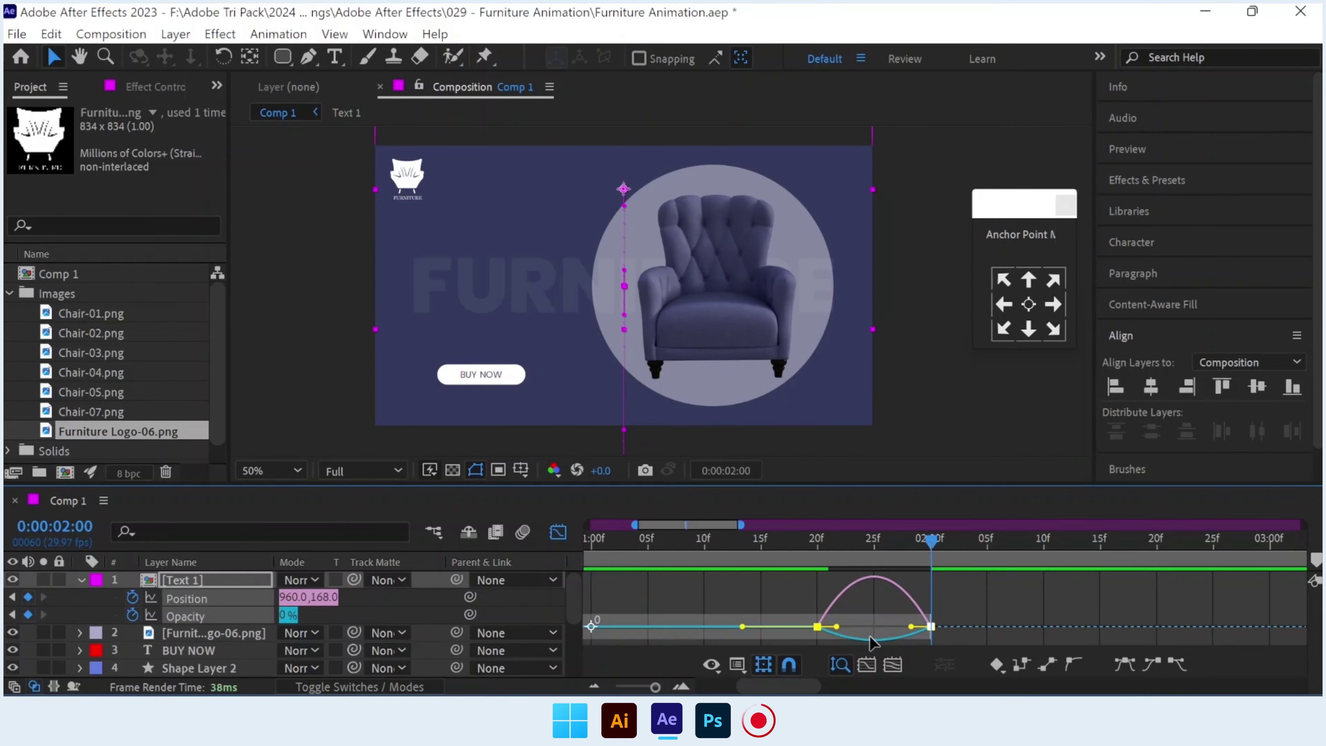
left_click_drag(909, 630, 837, 631)
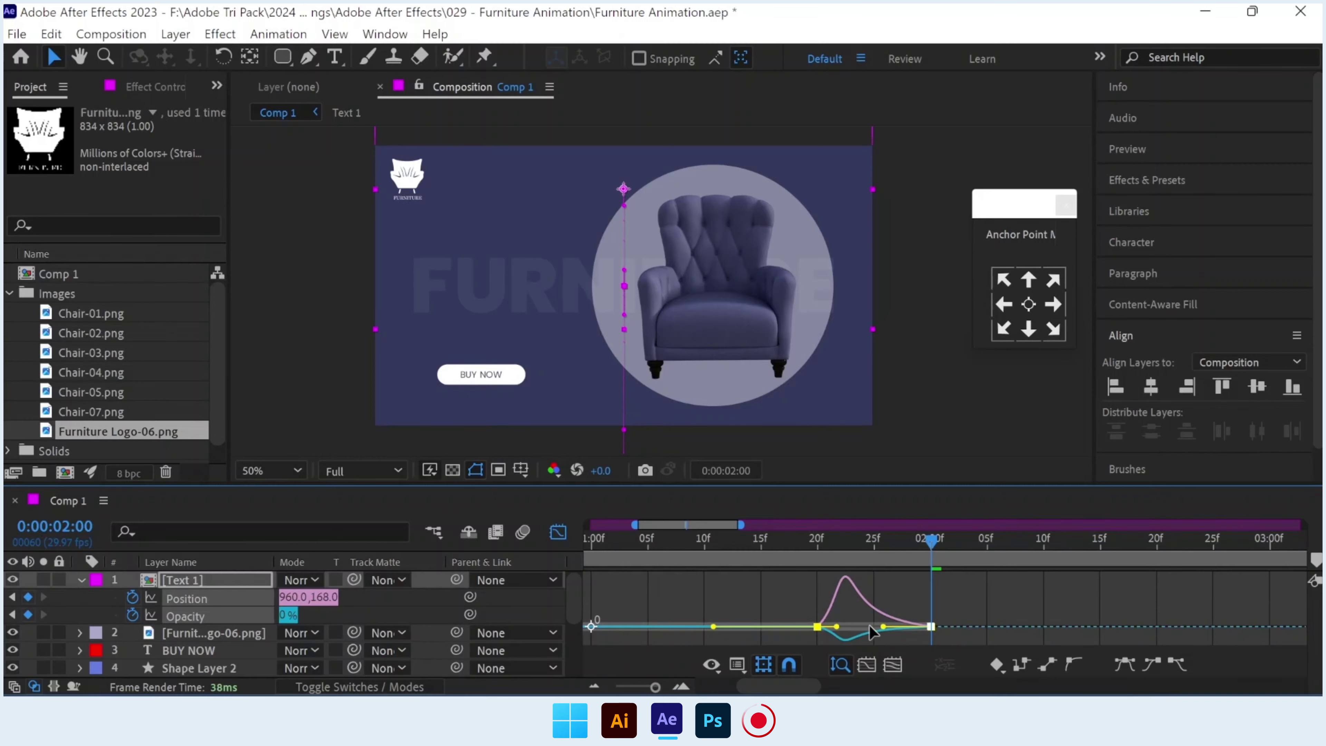
left_click(558, 532)
key("space")
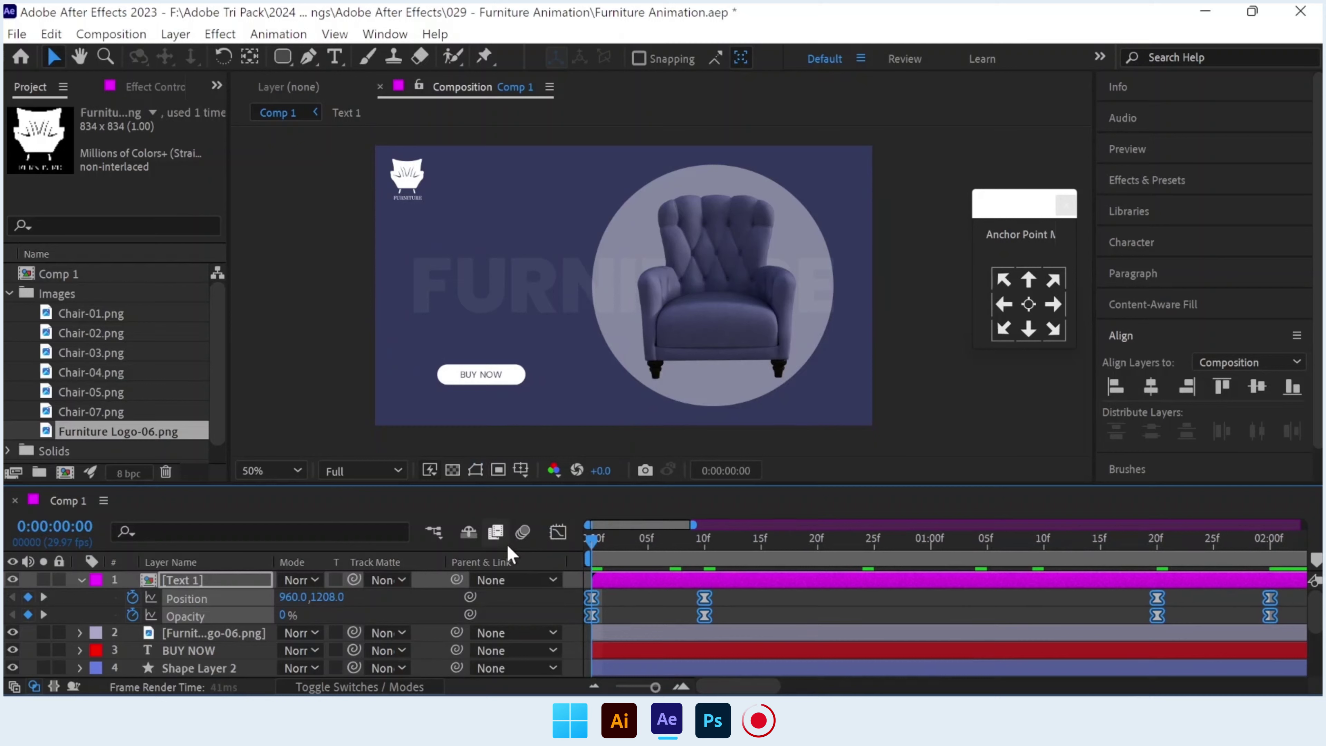
Paste BUY NOW and Shape Layer 2 into the Text 1 pre-comp, shifted left under the price.
key("space")
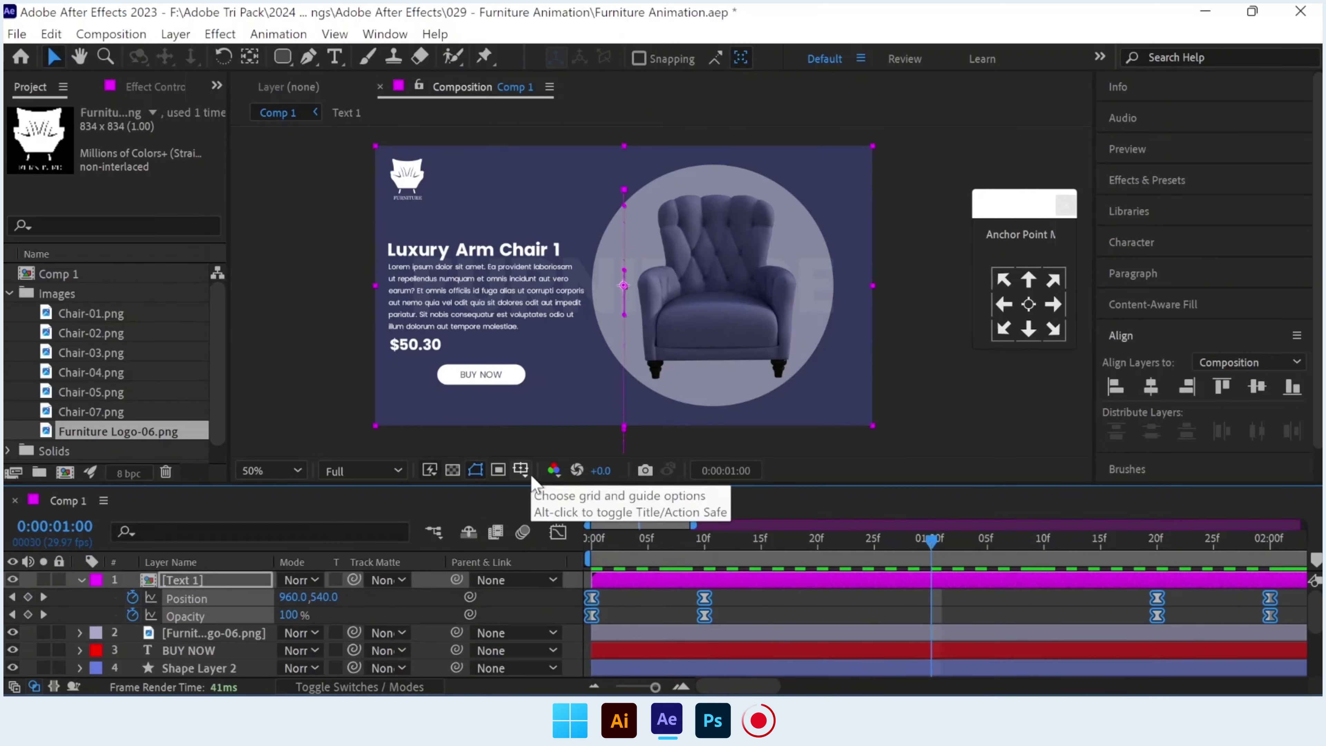
left_click(209, 653)
left_click(225, 668, "ctrl")
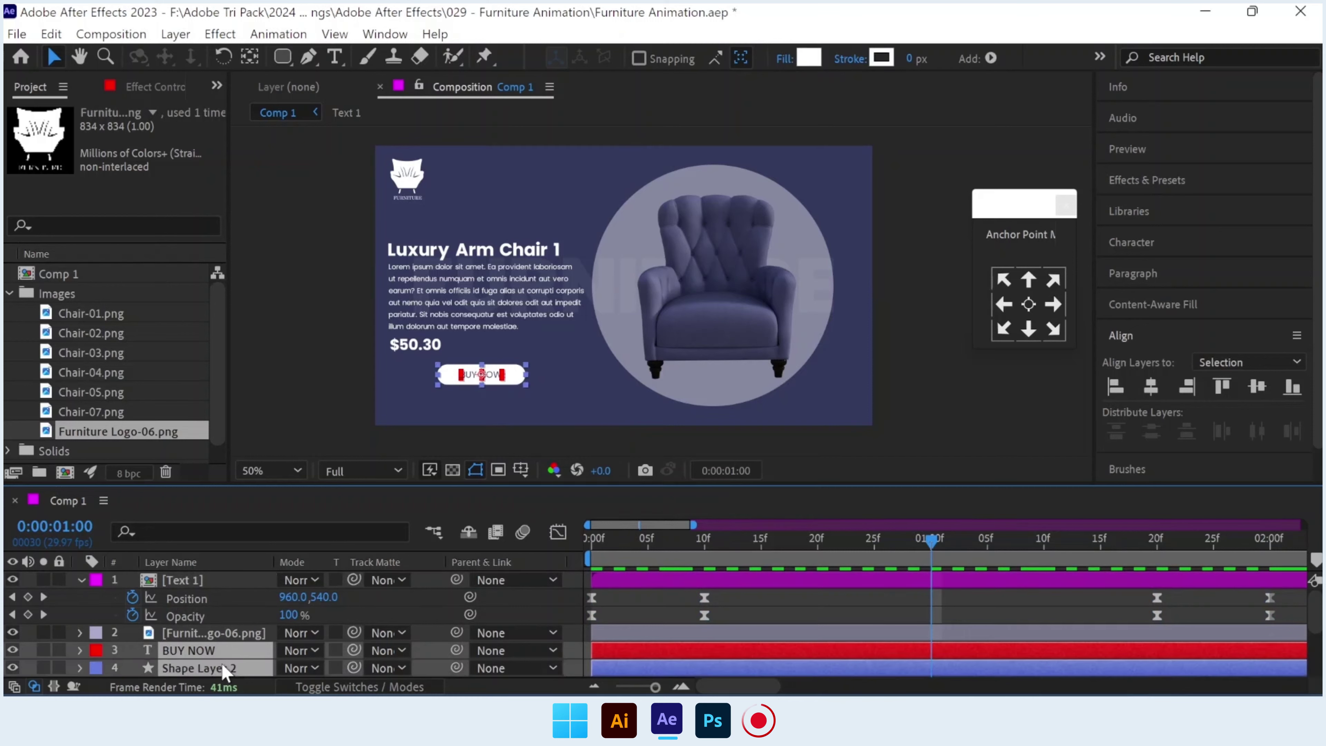
double_click(182, 580)
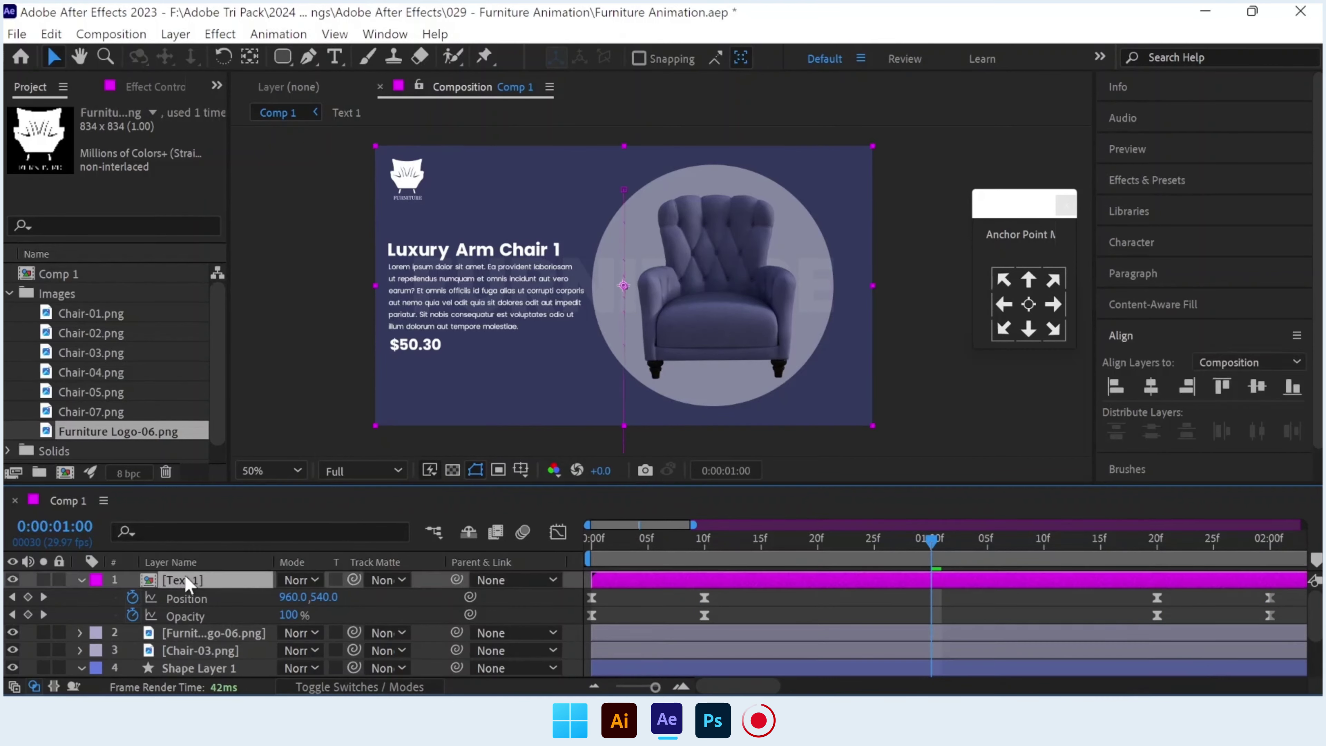
key("ctrl+v")
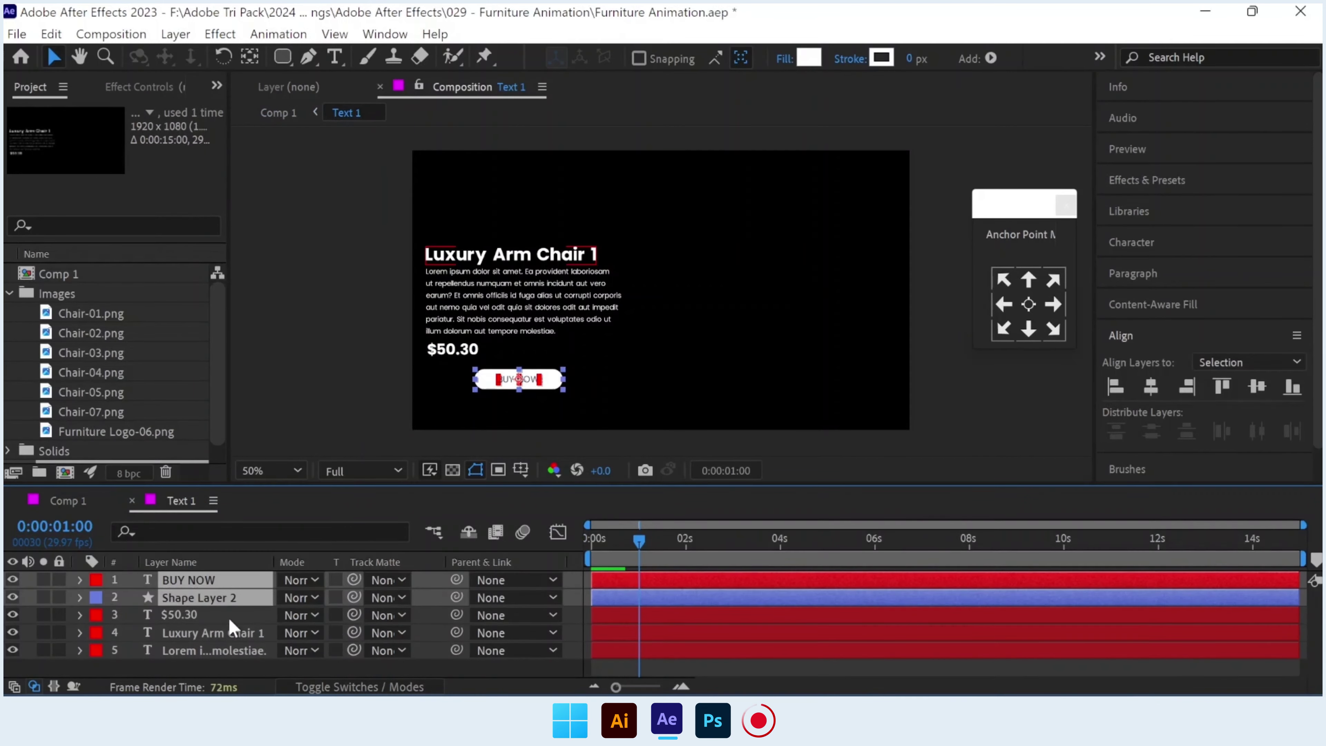
left_click_drag(554, 390, 506, 390)
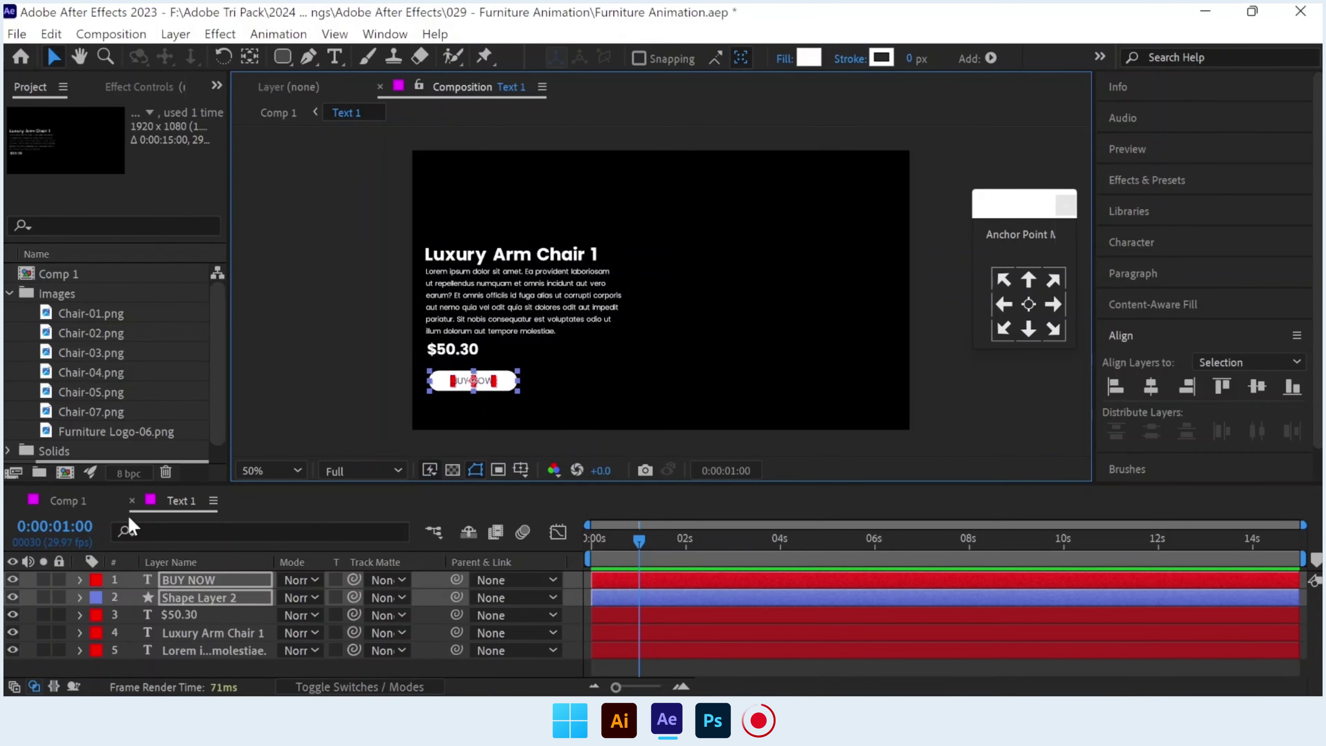
left_click(131, 500)
key("space")
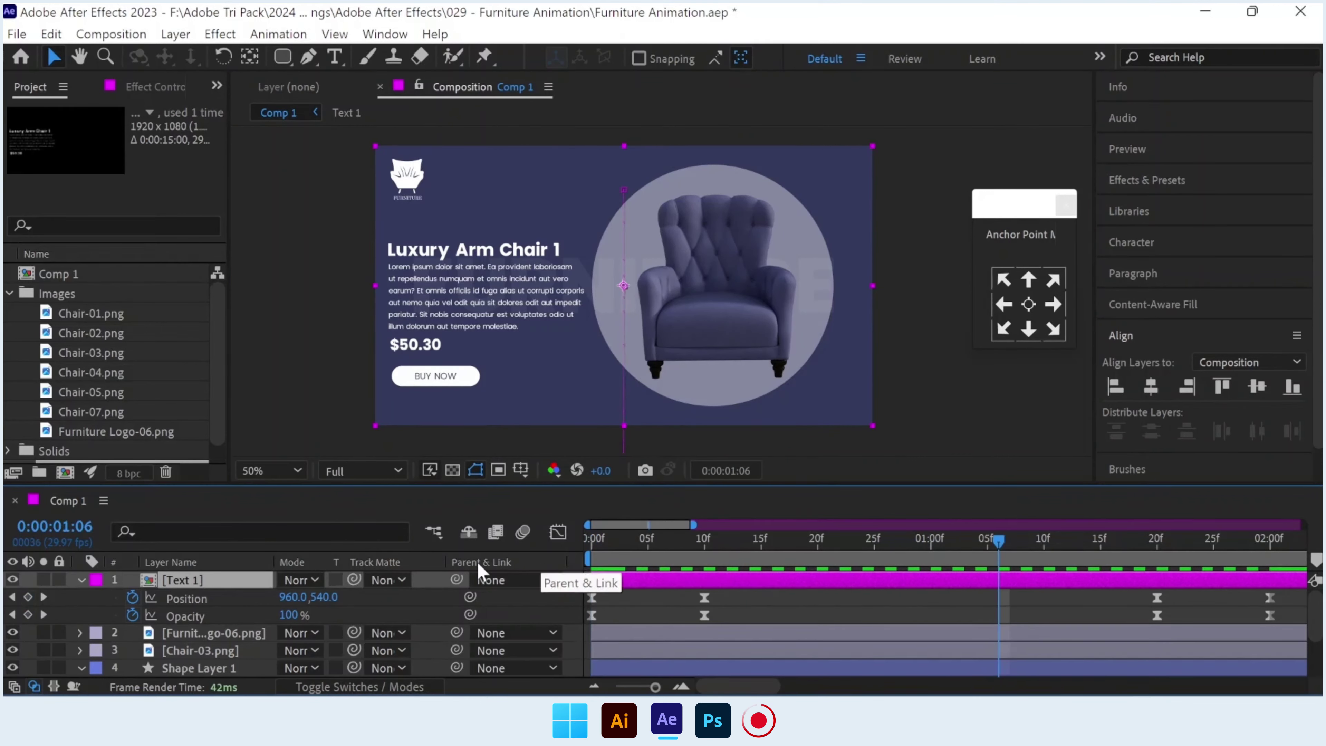
Move the logo layer down to sit just above the background solid.
left_click(203, 635)
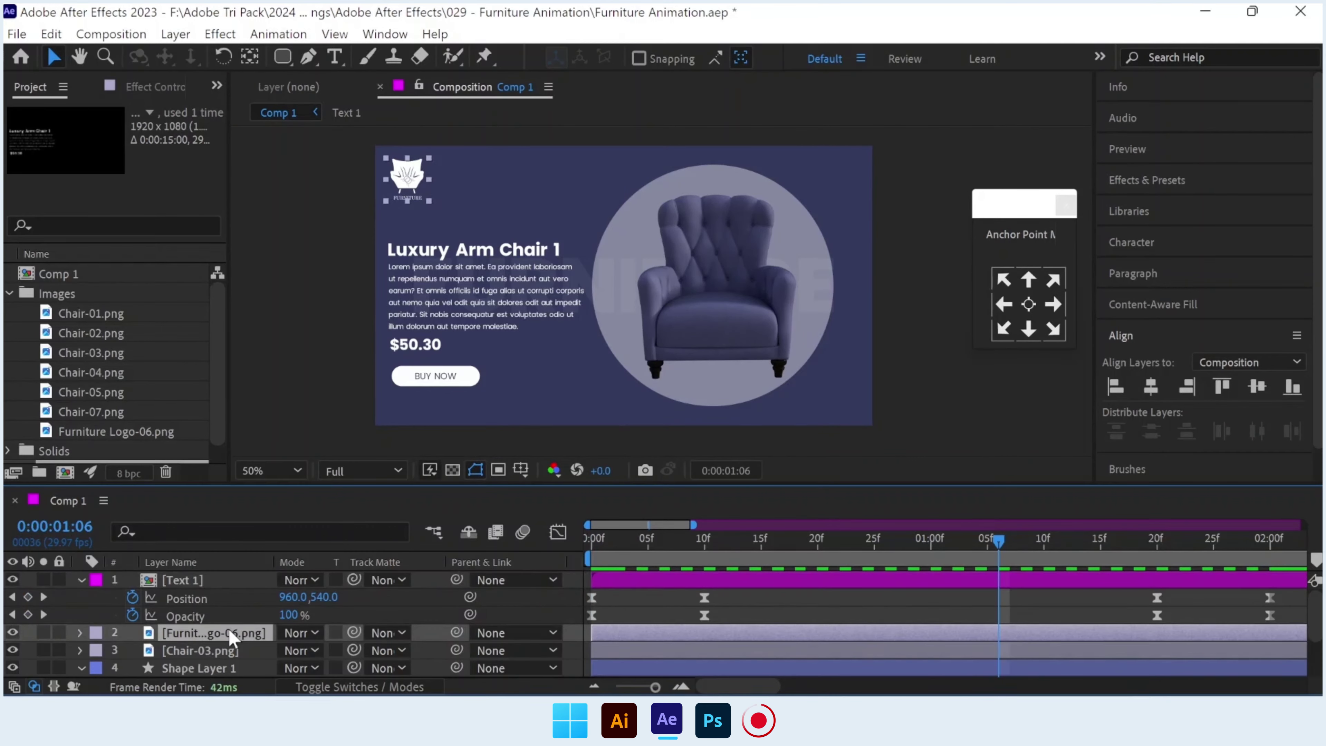
scroll(232, 635, "down", 2)
mouse_move(233, 581)
left_mouse_down()
mouse_move(222, 663)
mouse_move(228, 651)
left_mouse_up()
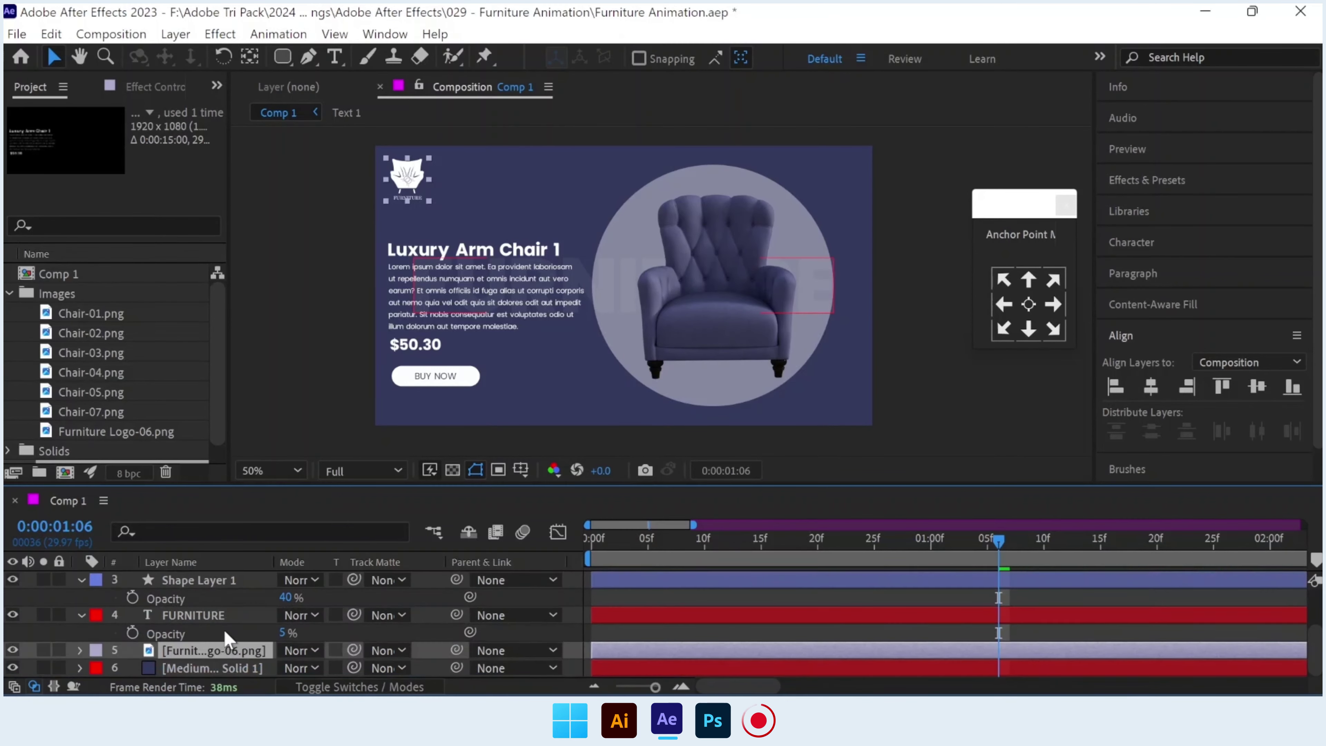
scroll(222, 630, "up", 3)
Keyframe Chair-03's Scale at 35% at 10f and 0% at frame 0.
left_click(216, 635)
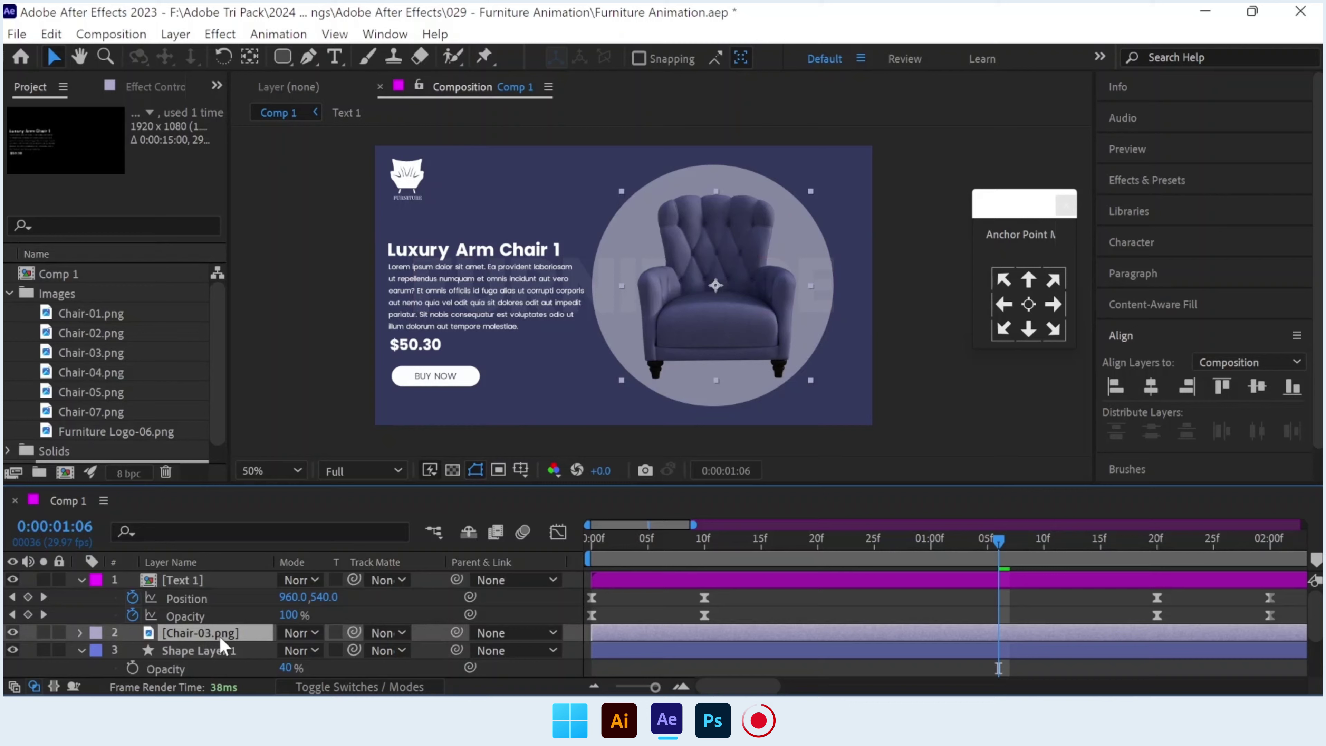
key("Home")
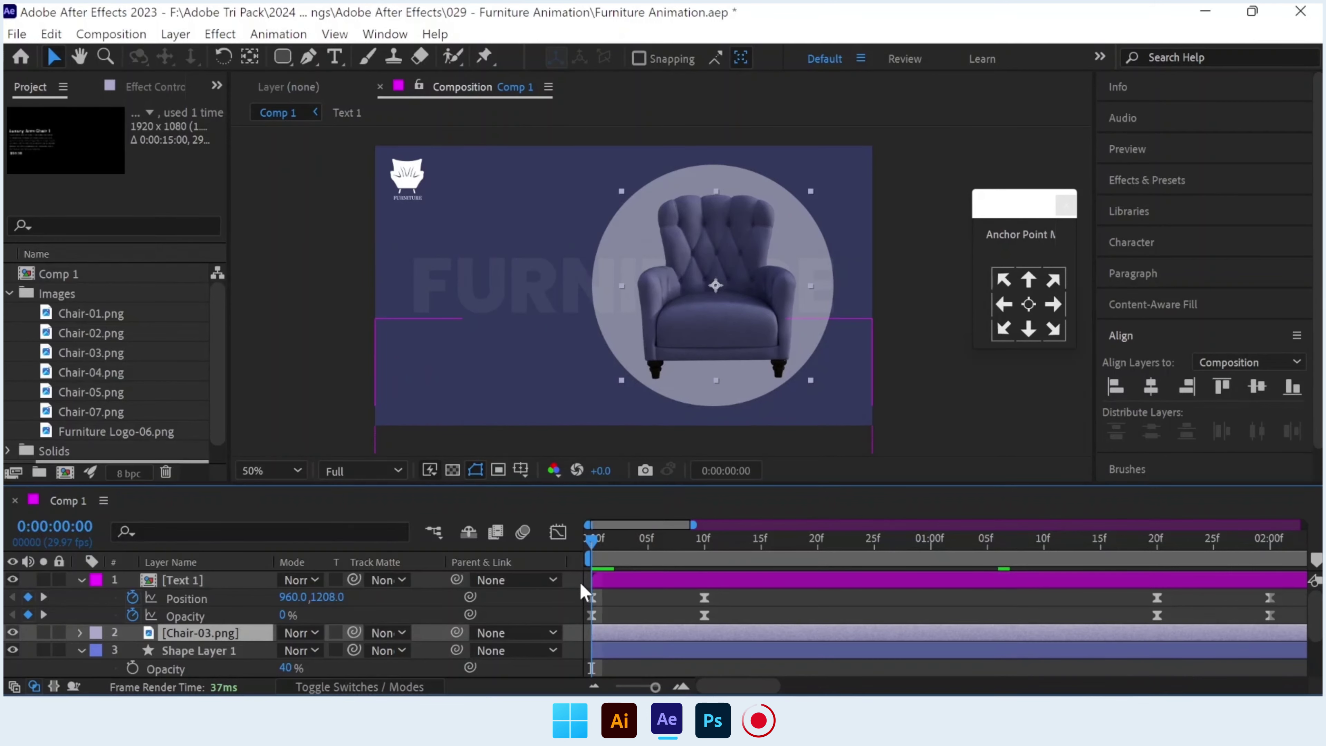
key("s")
key("k")
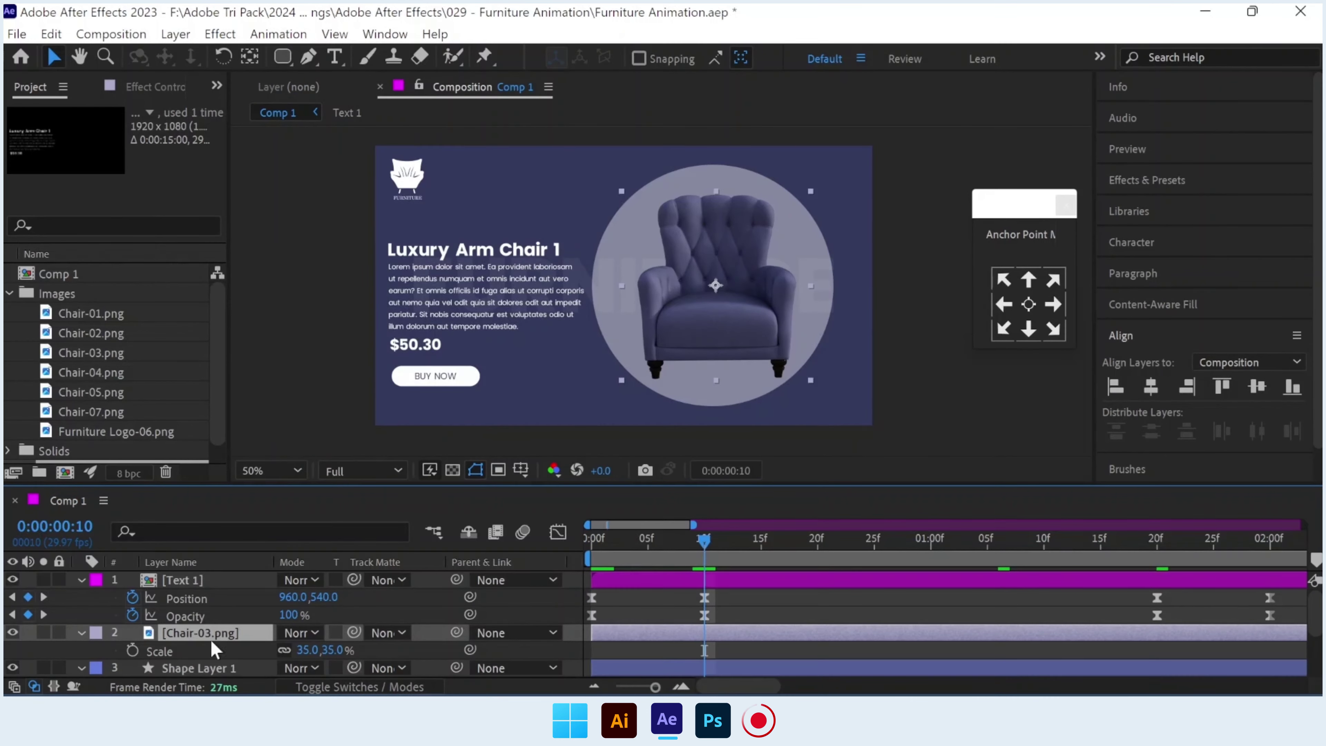
left_click(132, 650)
key("Home")
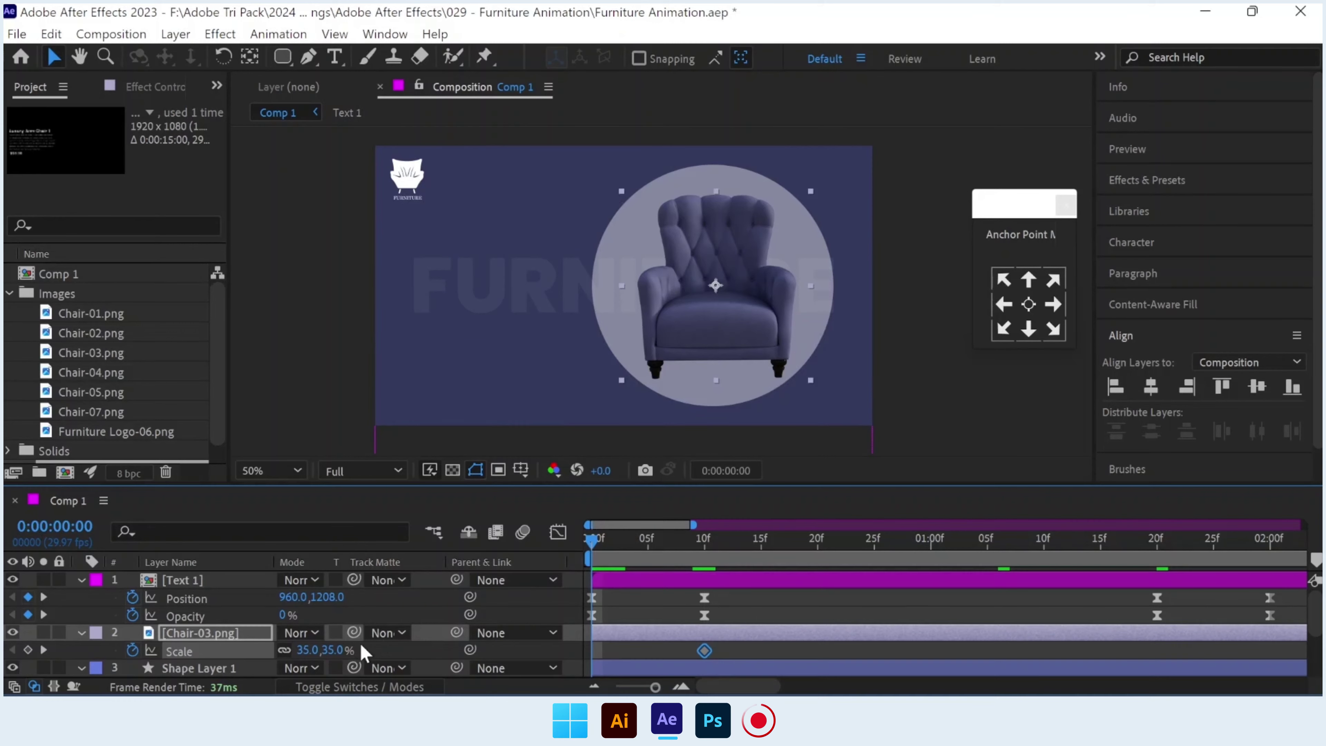
left_click(312, 653)
key("Return")
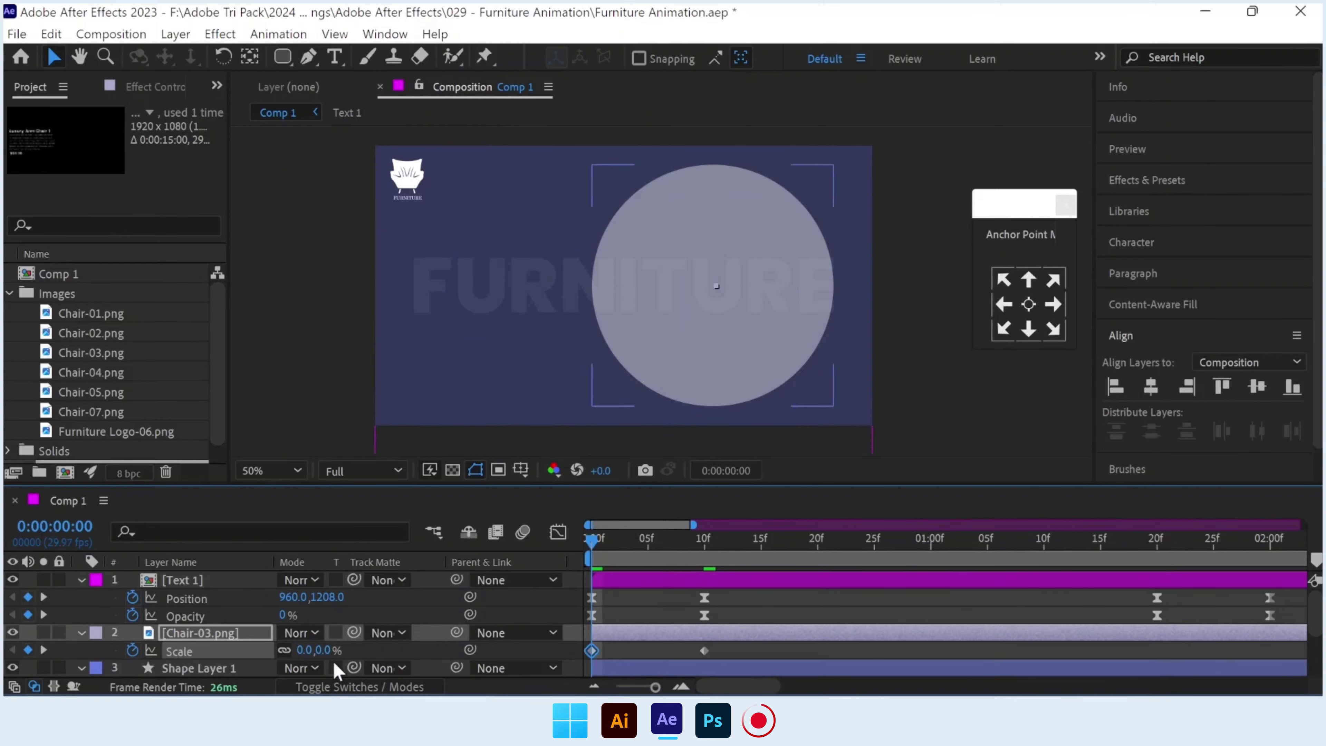
Add Chair-03 Scale keyframes of 35% at 1:20 and 0% at 2:00.
left_click(1158, 539)
left_click(308, 650)
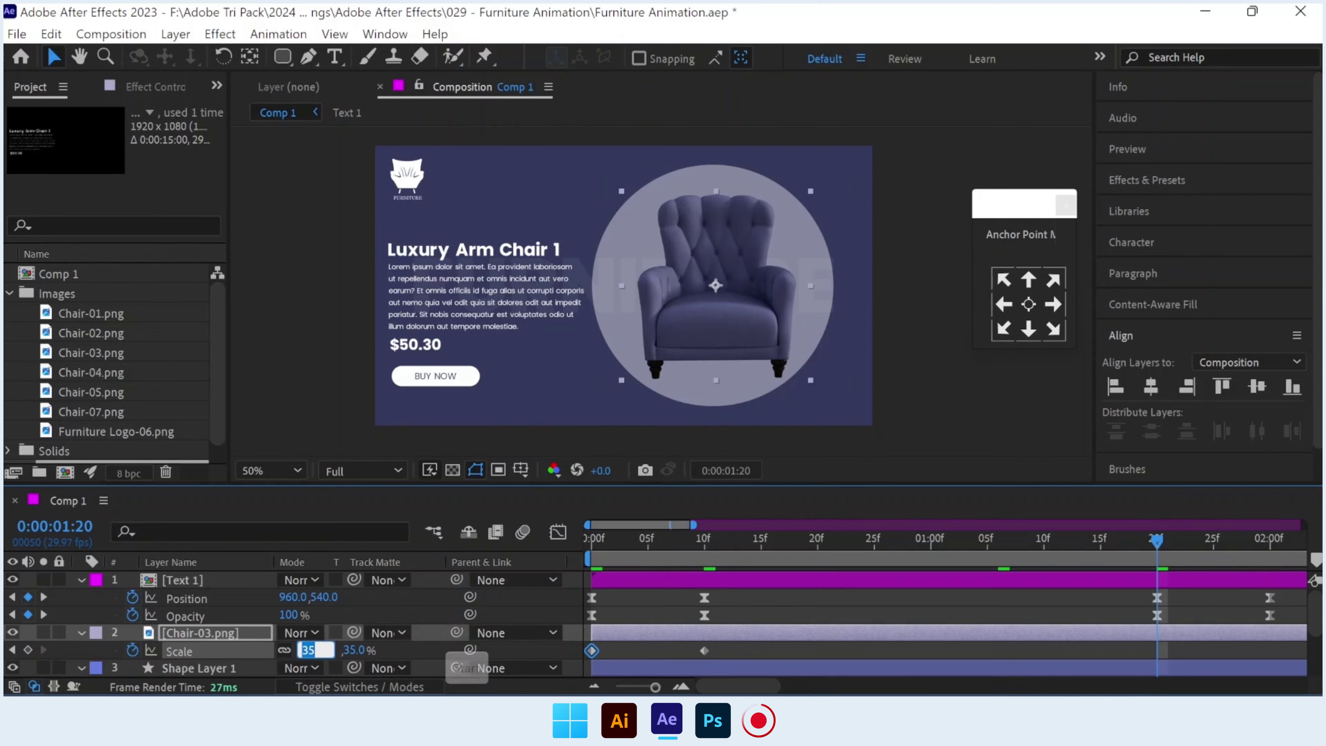
key("Return")
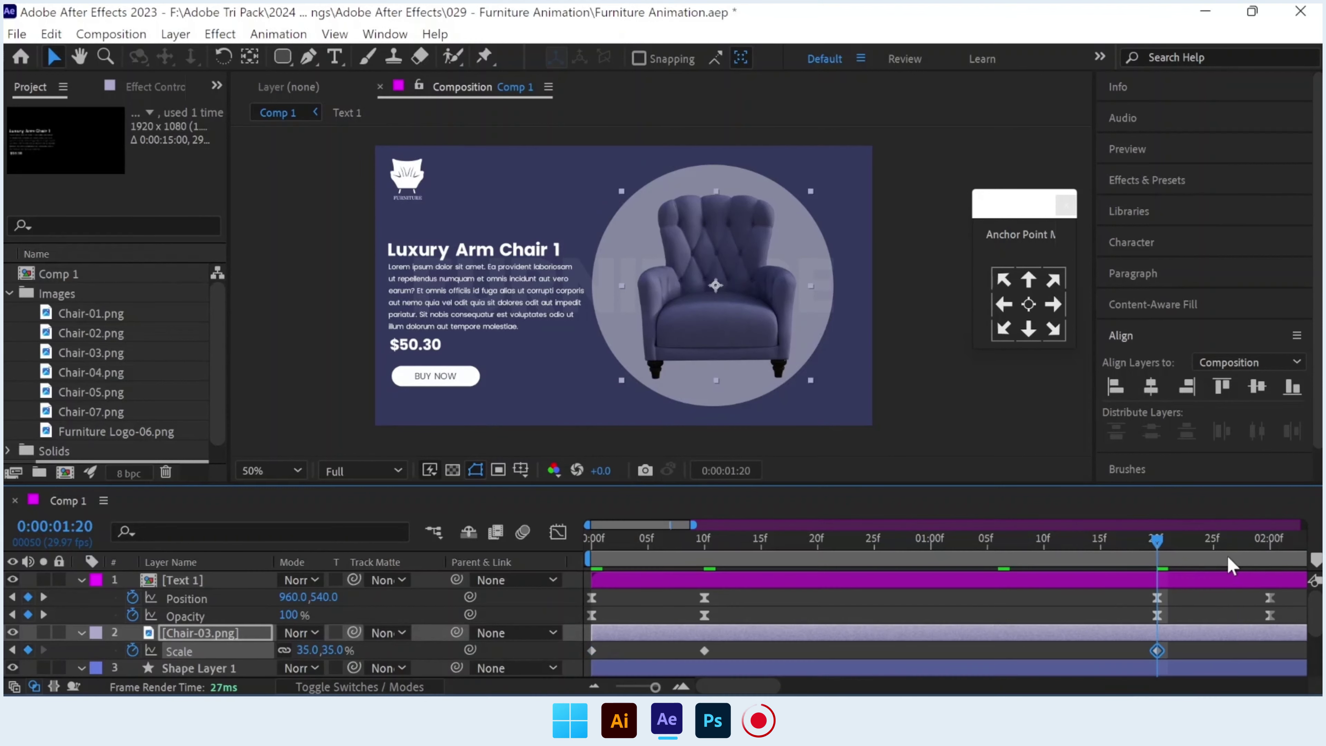
left_click_drag(1230, 564, 1270, 554)
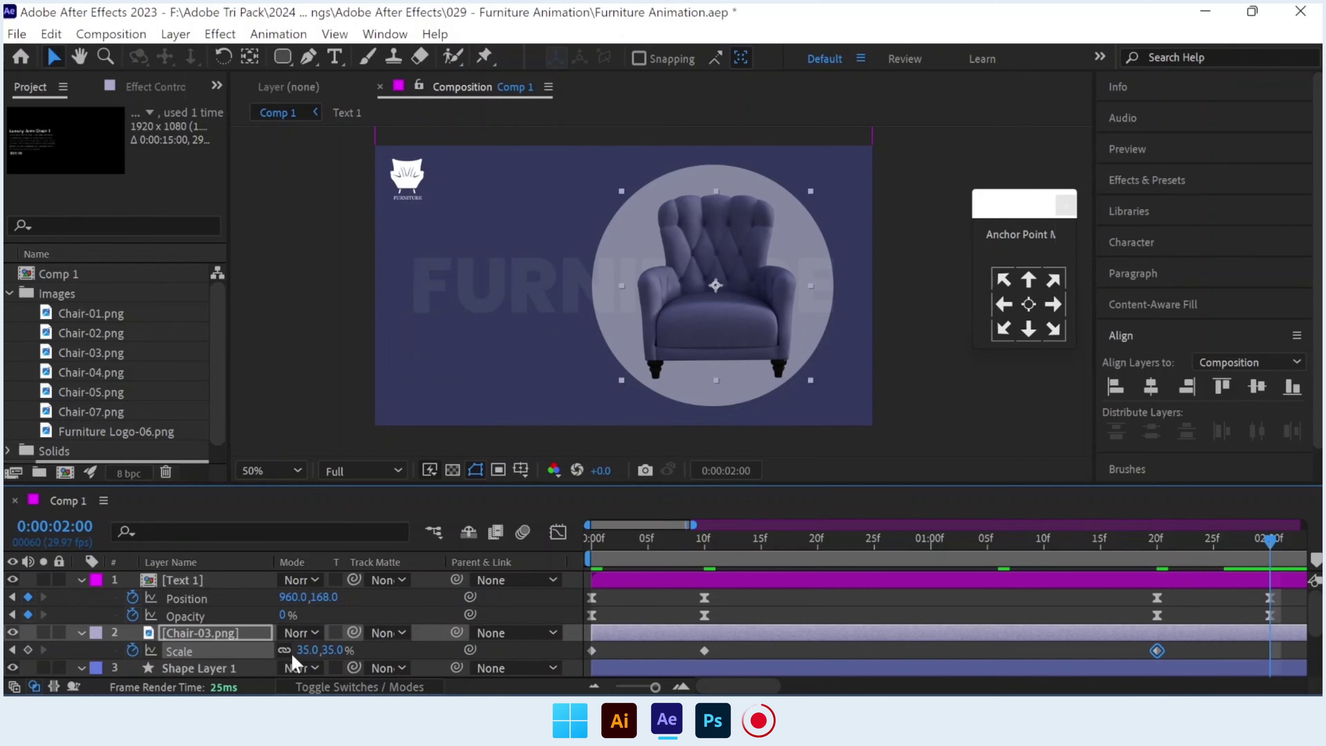
left_click(313, 650)
type("0")
key("Return")
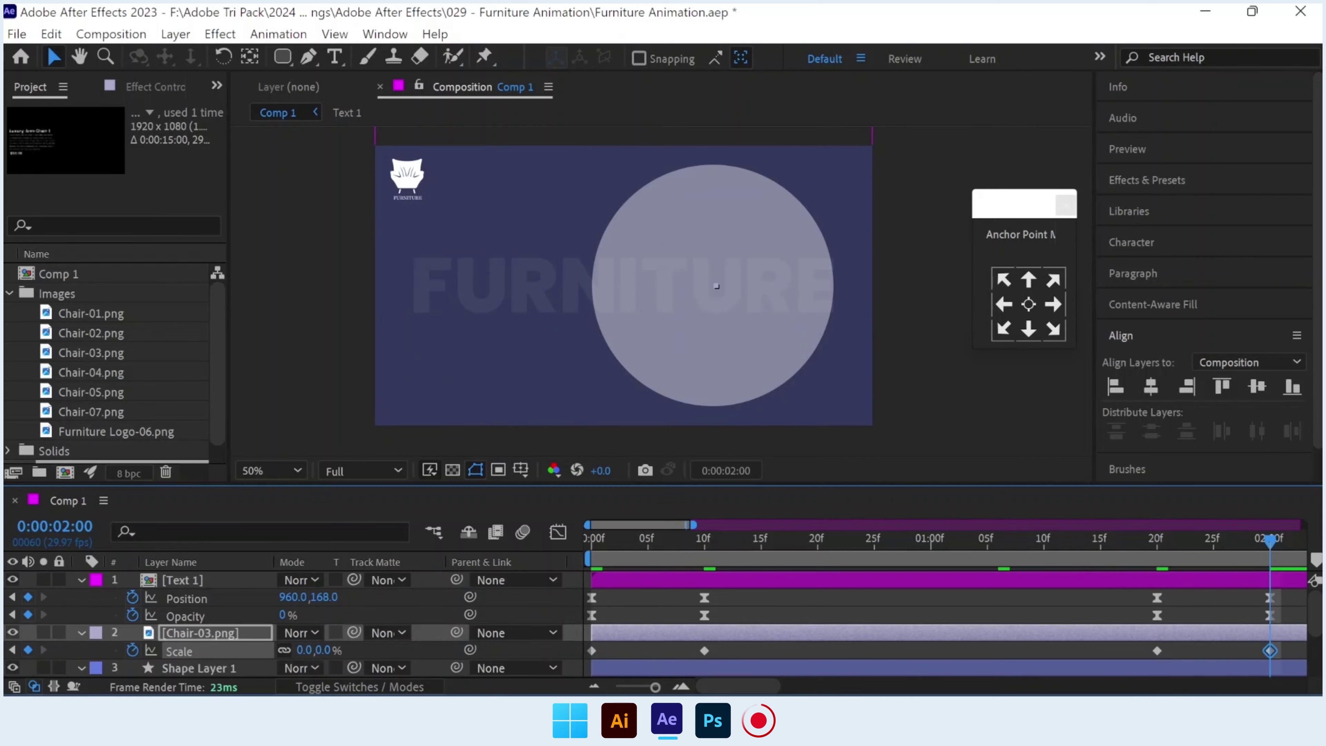
left_click_drag(1292, 644, 554, 682)
Easy-ease the four Chair-03 Scale keyframes, raise their influence to about 64%, then preview.
key("F9")
left_click(559, 532)
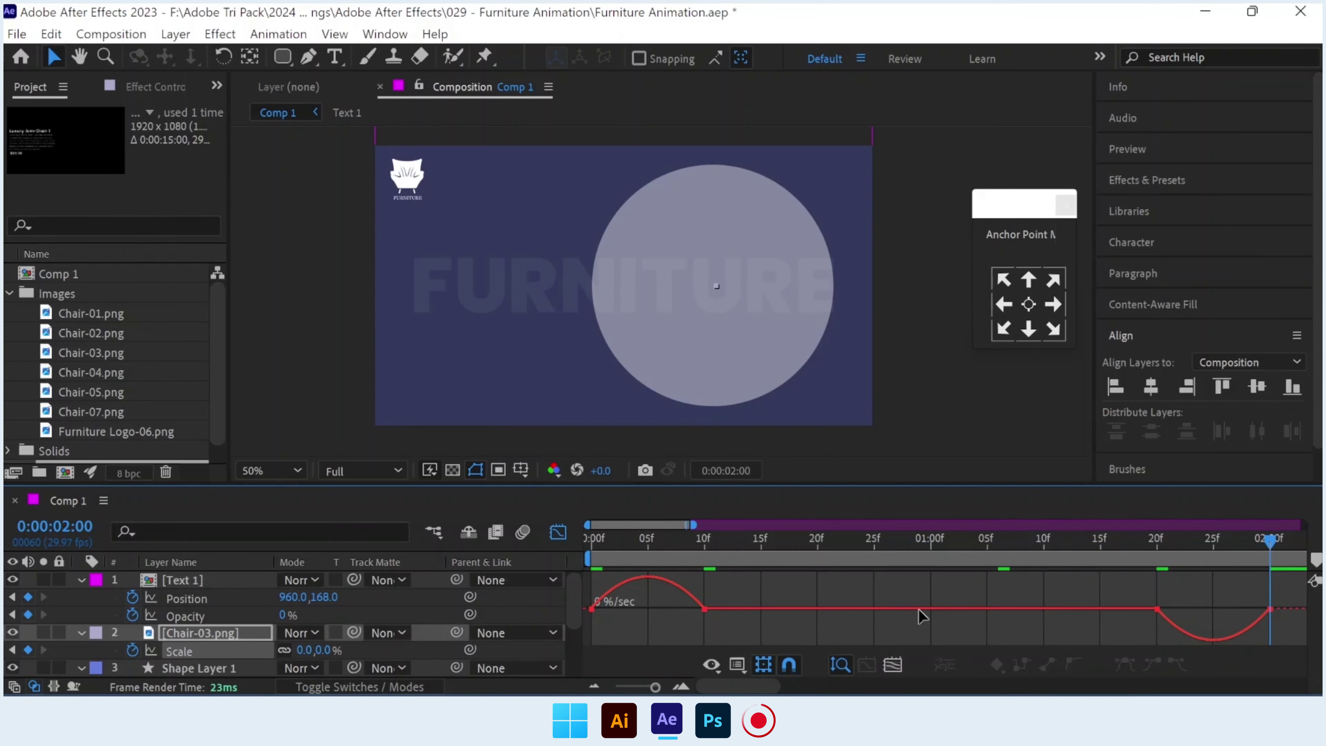
left_click_drag(1288, 589, 590, 657)
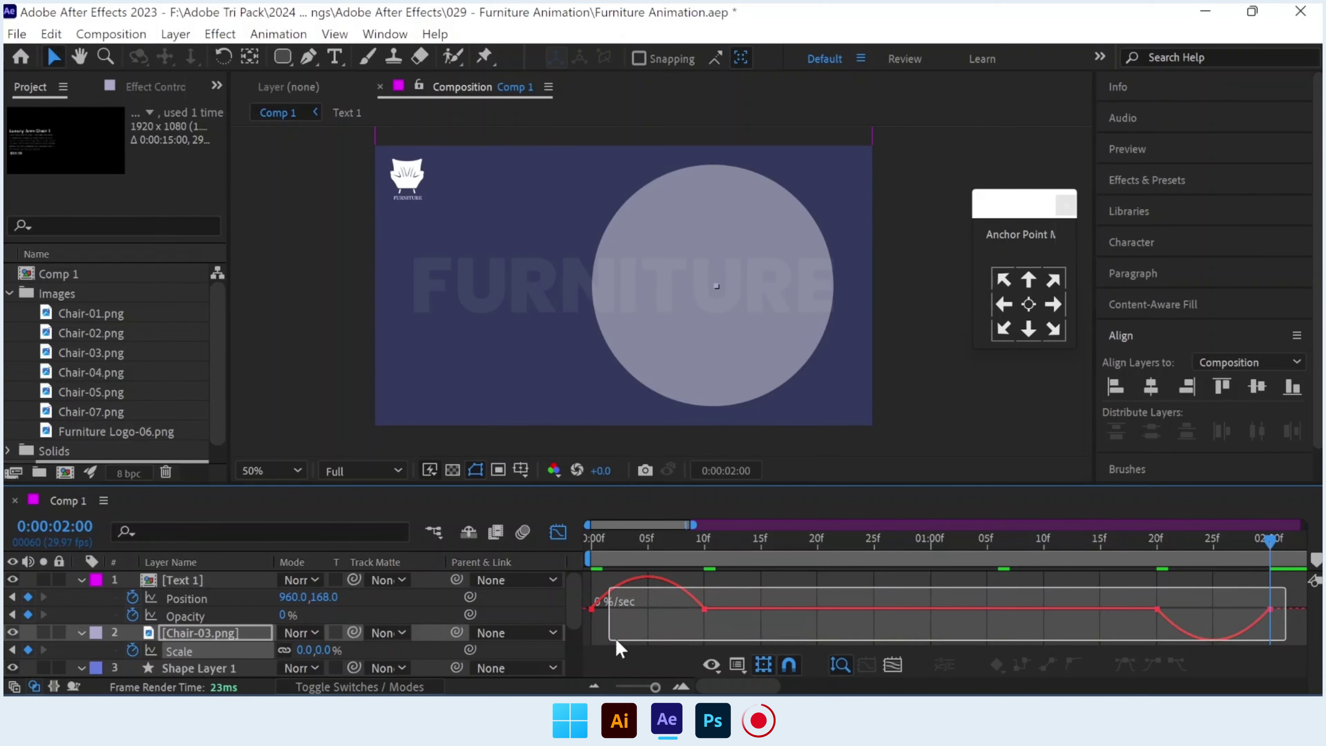
left_click_drag(685, 609, 631, 614)
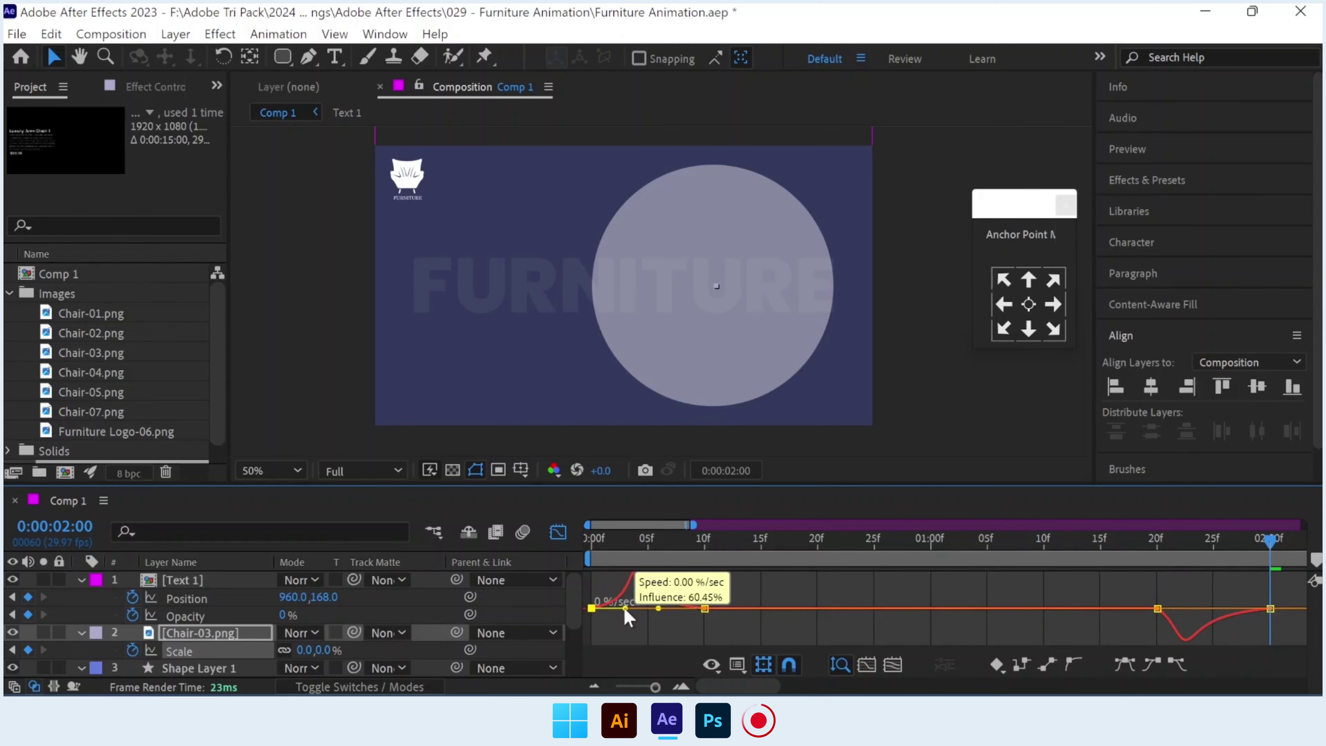
key("ctrl+z")
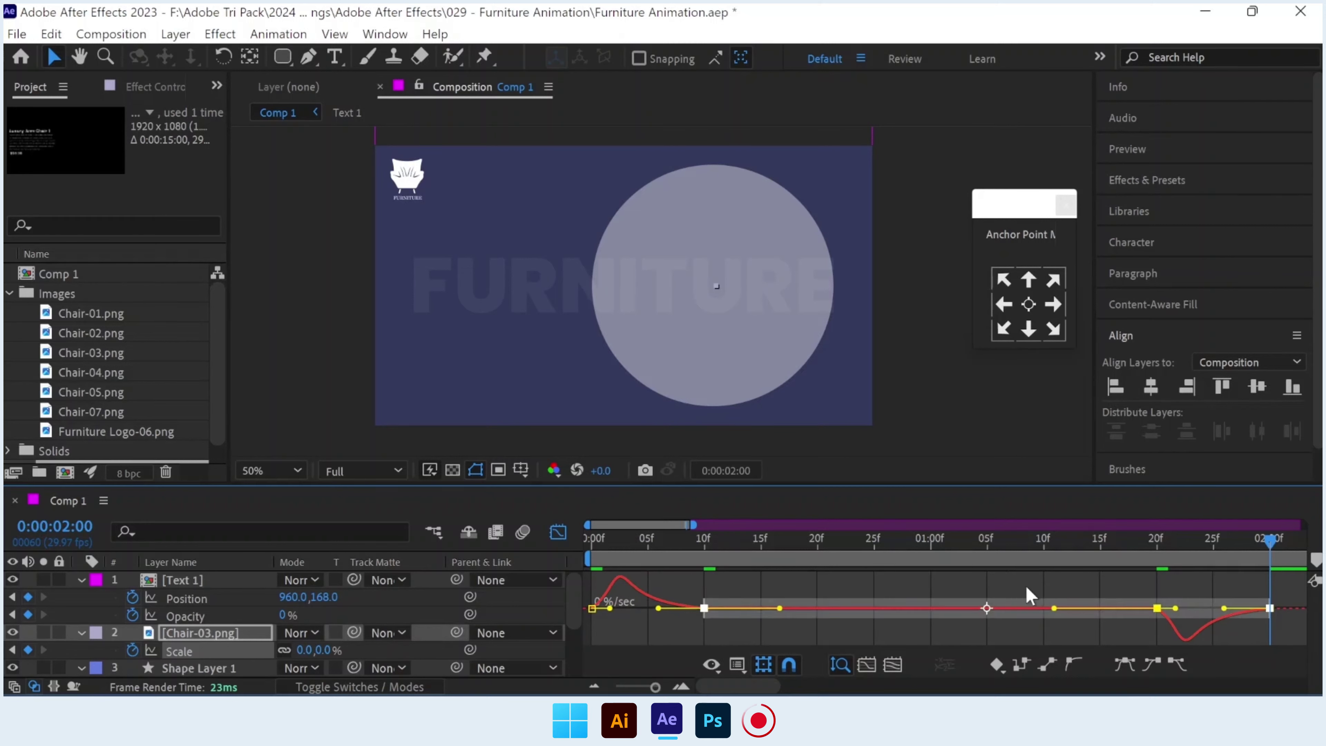
left_click(1290, 609)
key("ctrl+a")
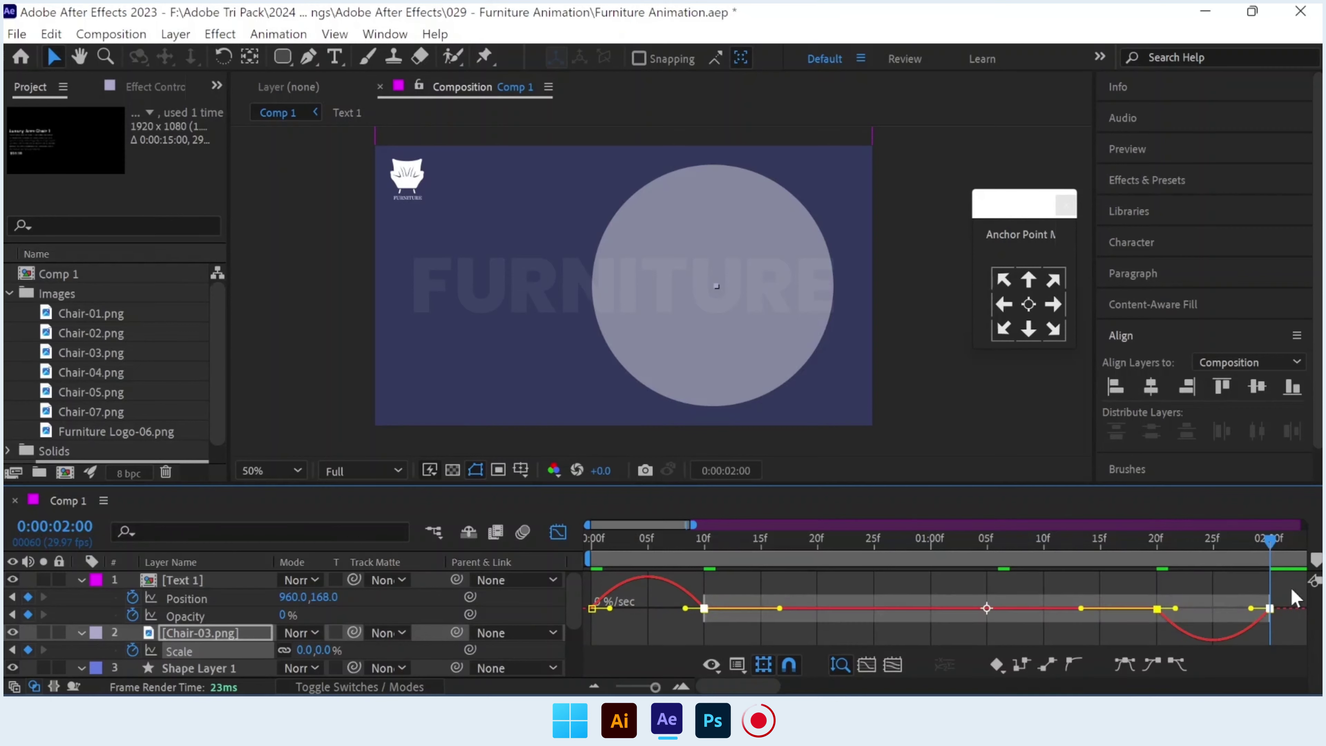
left_click_drag(1290, 601, 543, 646)
left_click_drag(610, 609, 663, 612)
left_click(558, 532)
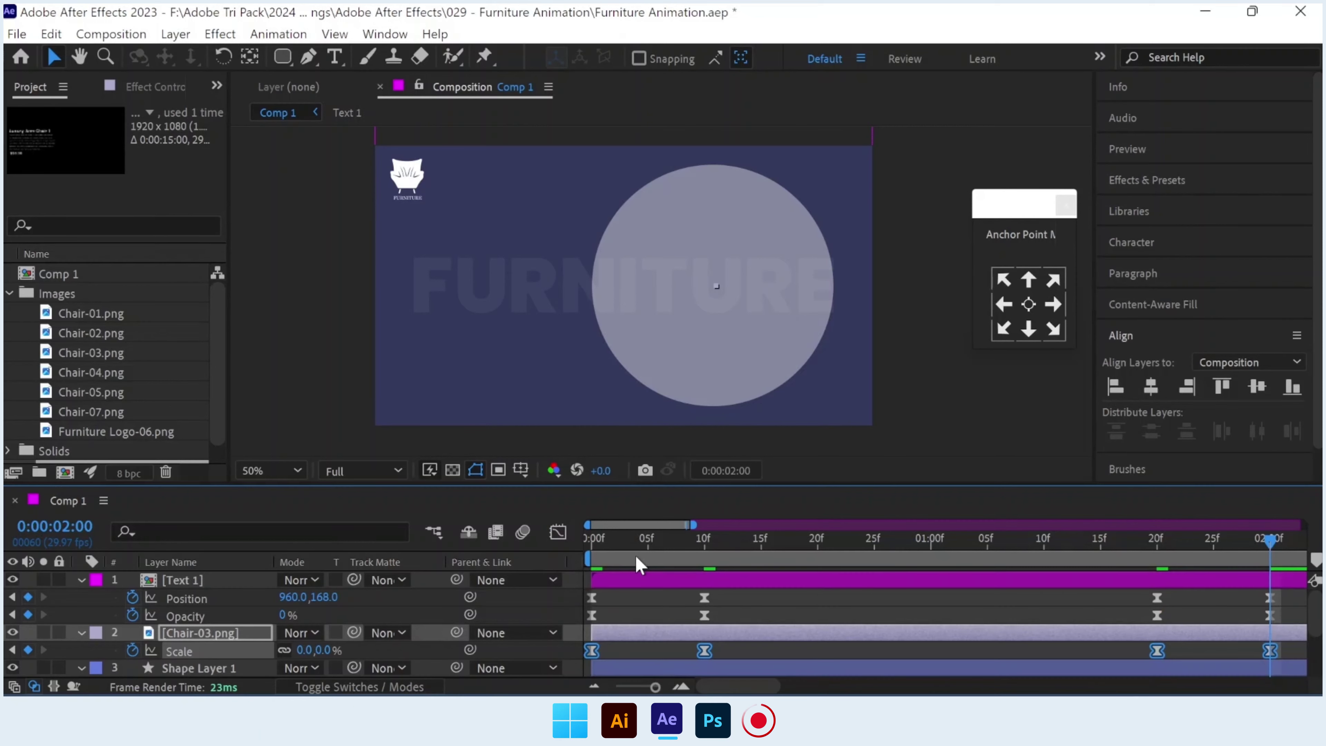
key("space")
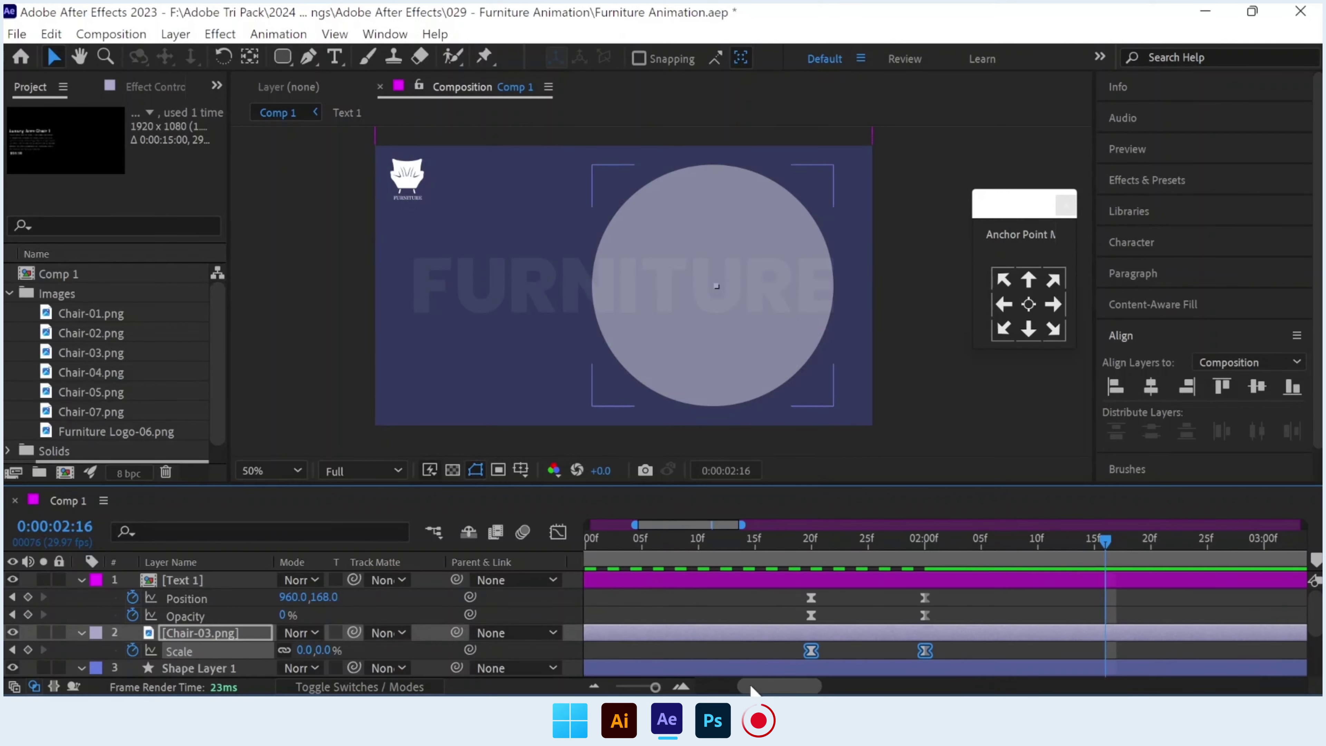
key("space")
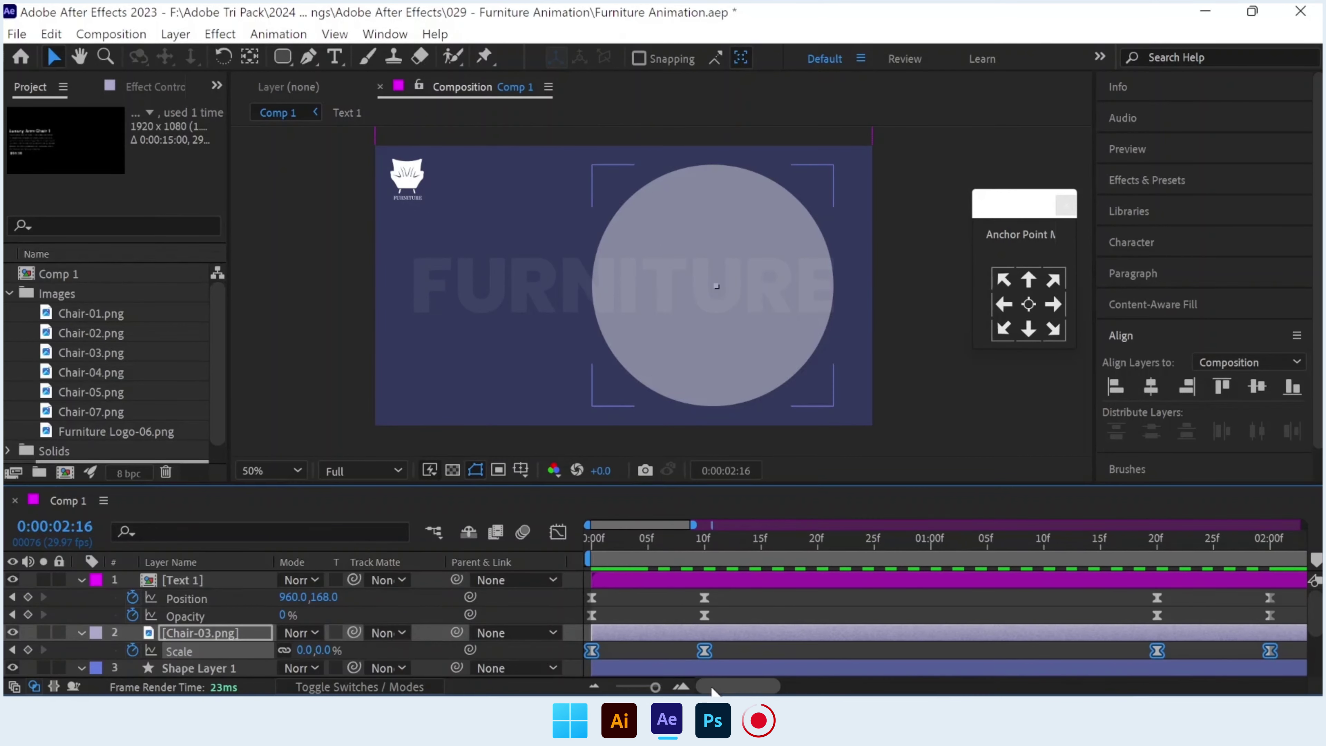
Keyframe the circle's Position at 10f, then move it below the frame at 0f.
scroll(619, 648, "down", 2)
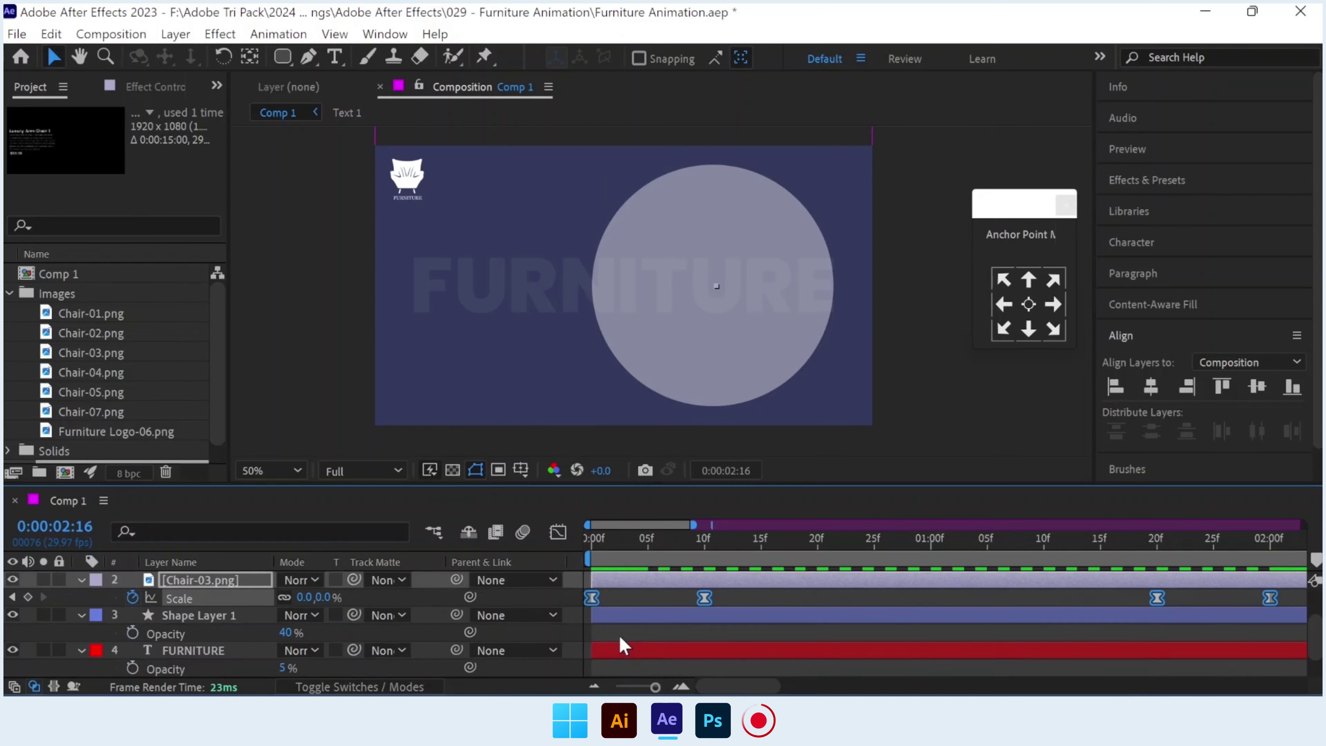
left_click(614, 618)
left_click_drag(613, 551, 588, 551)
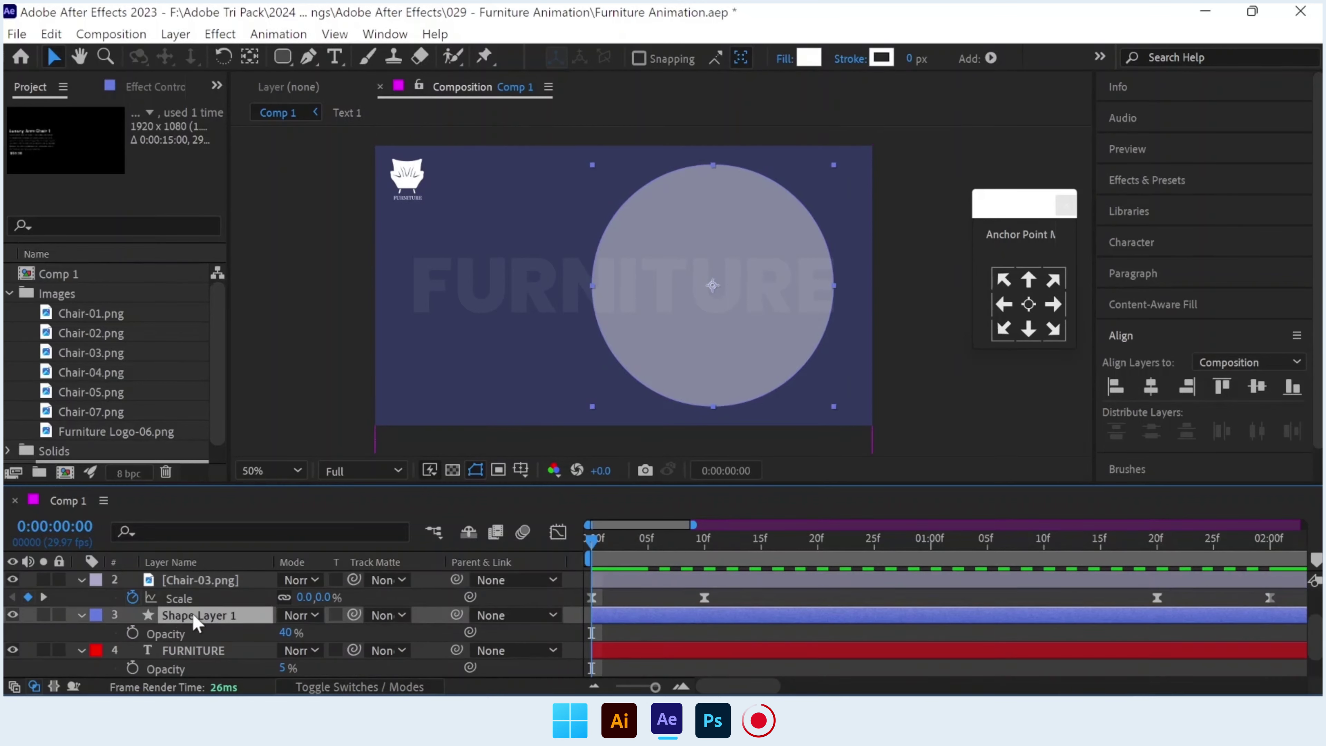
key("p")
left_click(704, 560)
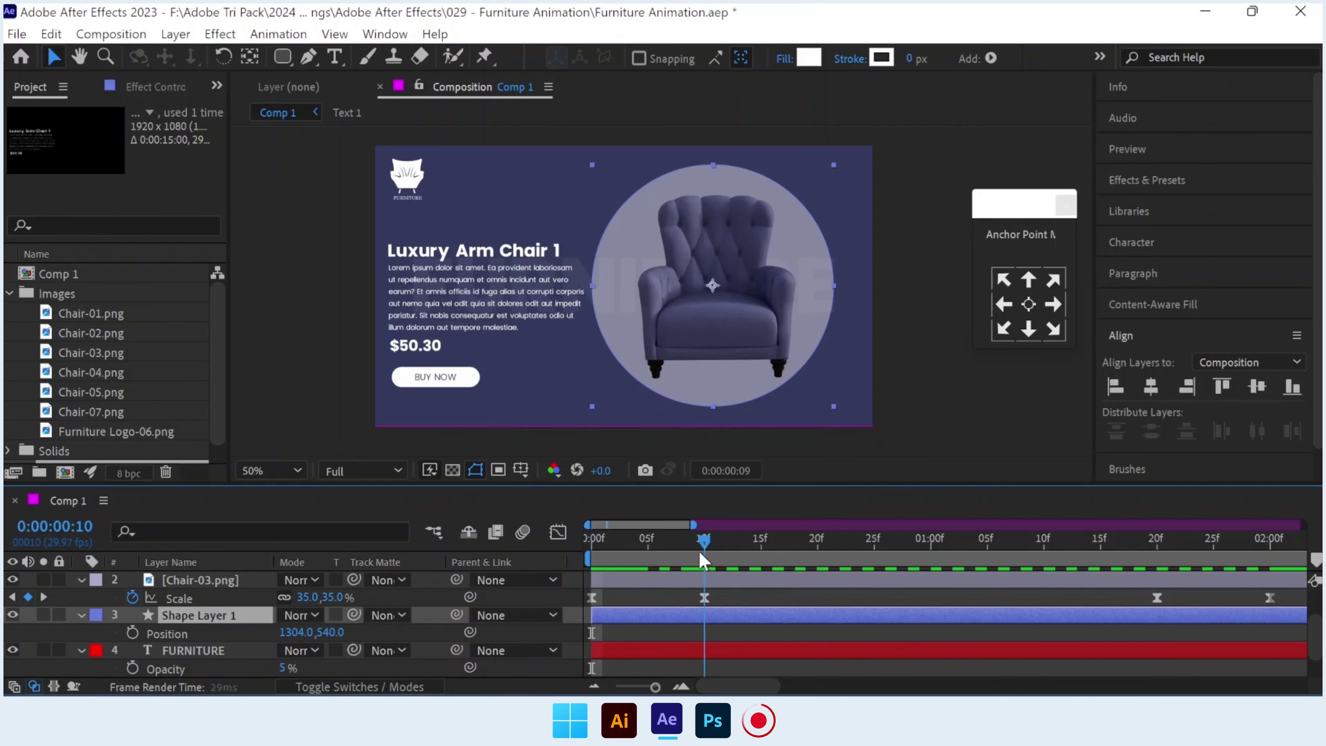
left_click(132, 633)
left_click(595, 543)
key("comma")
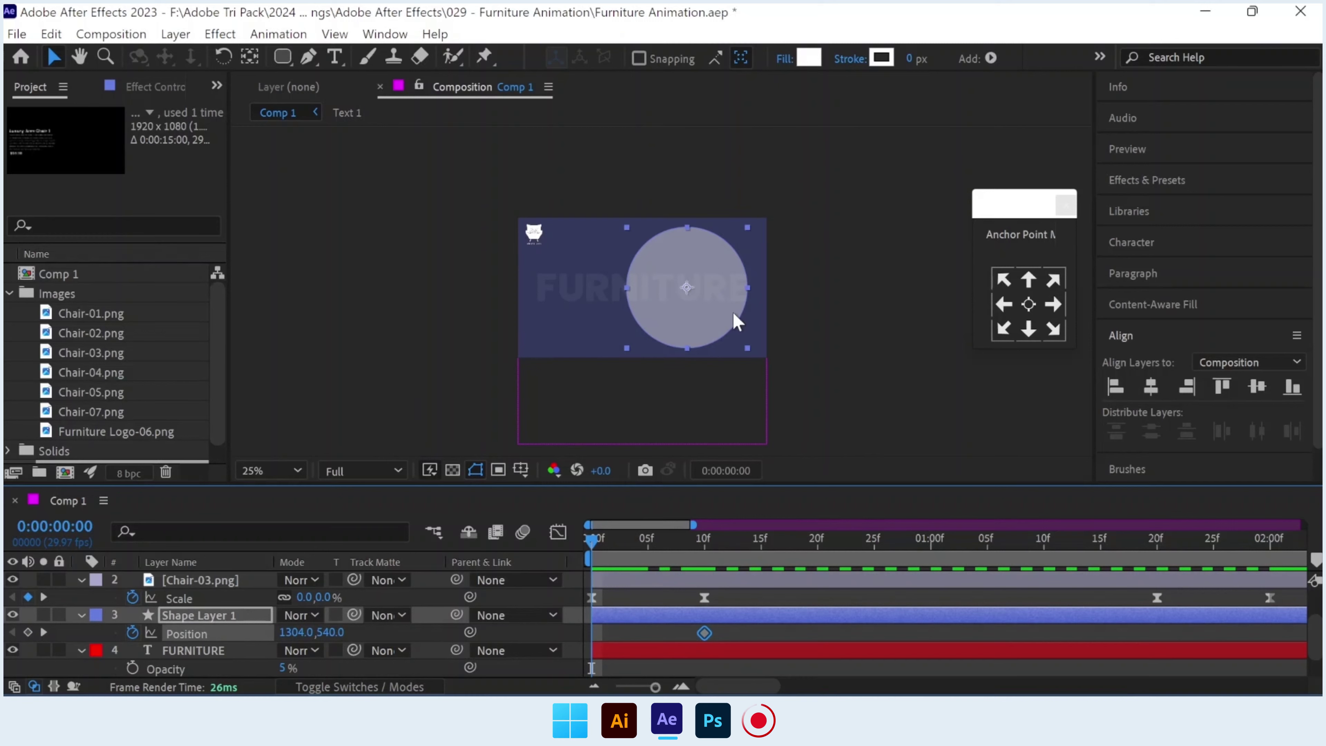
mouse_move(735, 335)
left_mouse_down()
mouse_move(732, 455)
mouse_move(734, 441)
left_mouse_up()
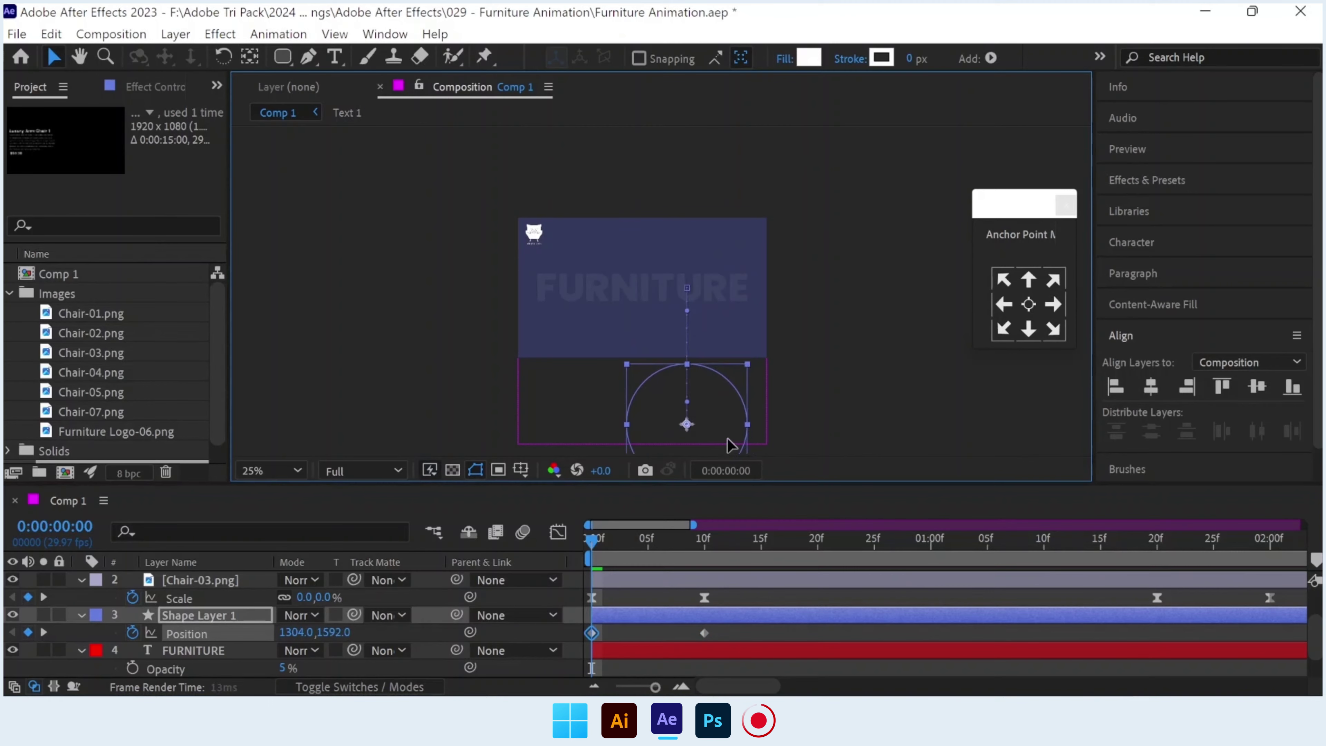
Add circle Position keyframes at 1:20 and 2:00, then easy-ease all four keyframes.
left_click(1157, 541)
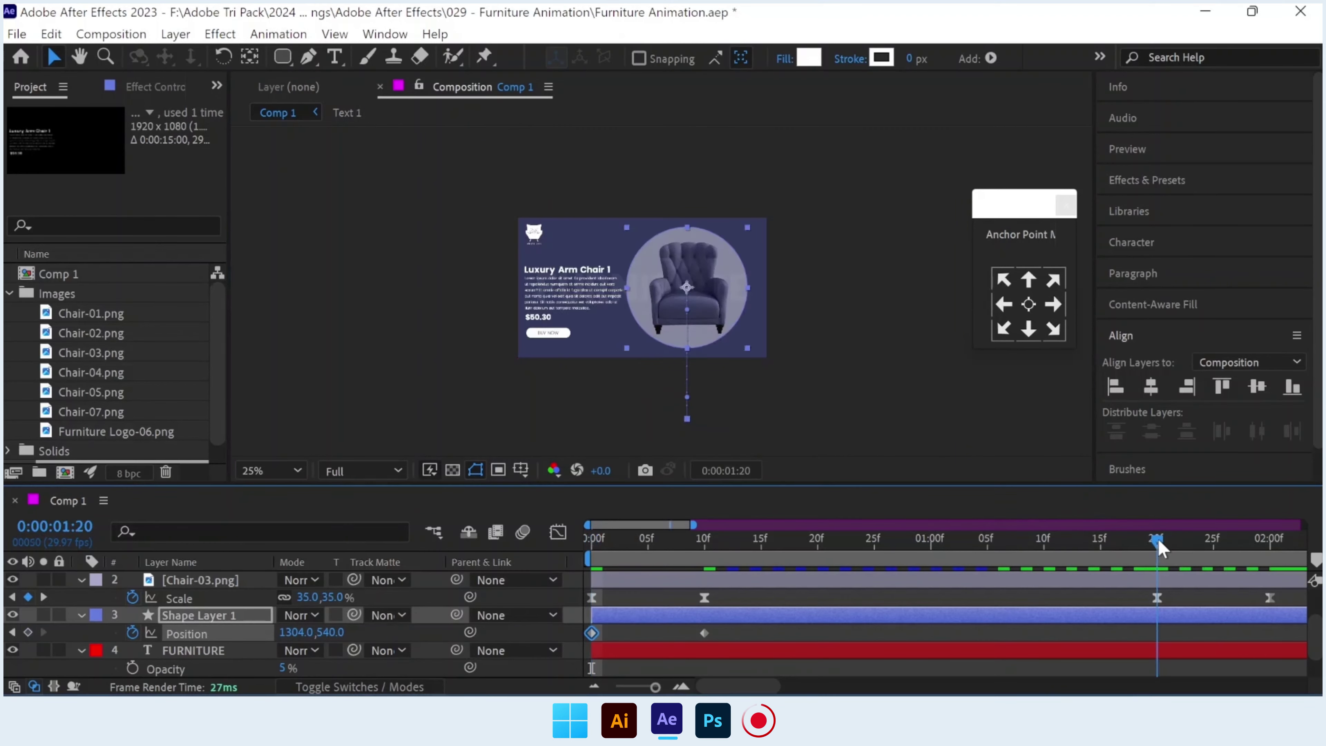
left_click(27, 632)
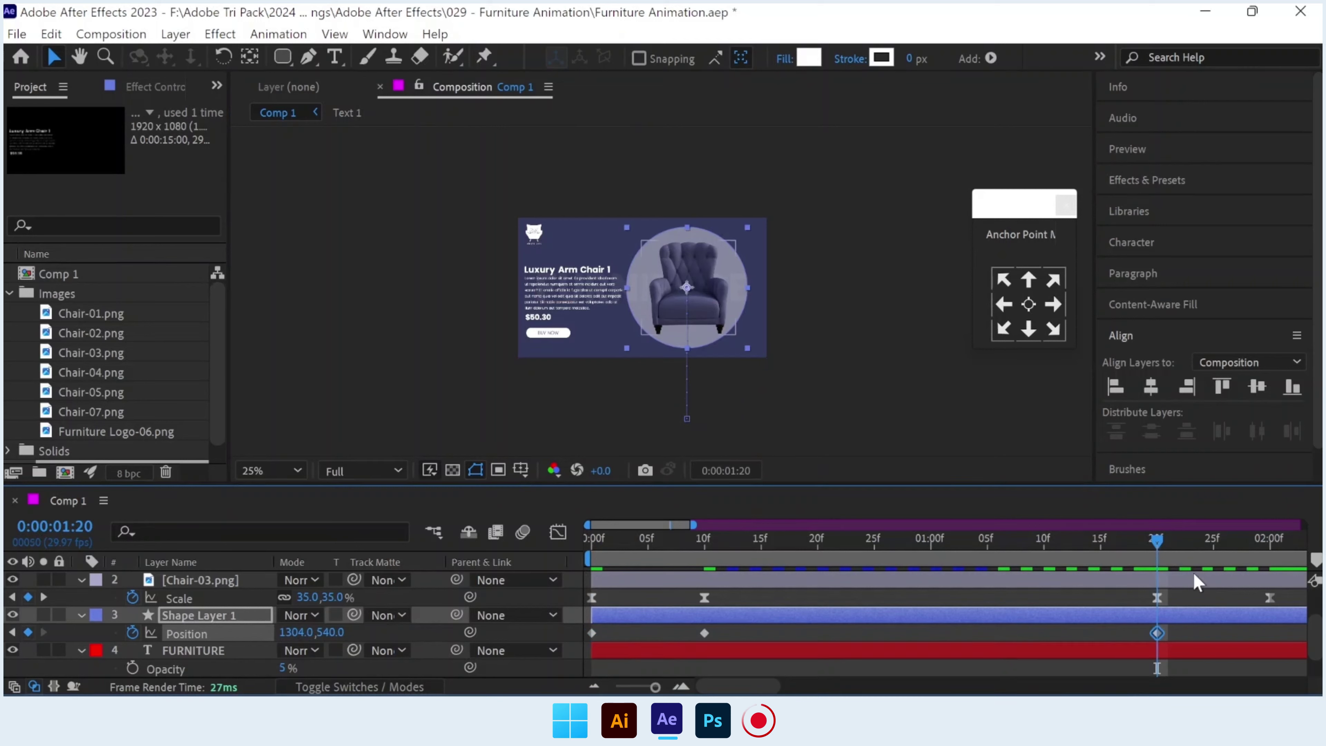
left_click_drag(1250, 562, 1270, 546)
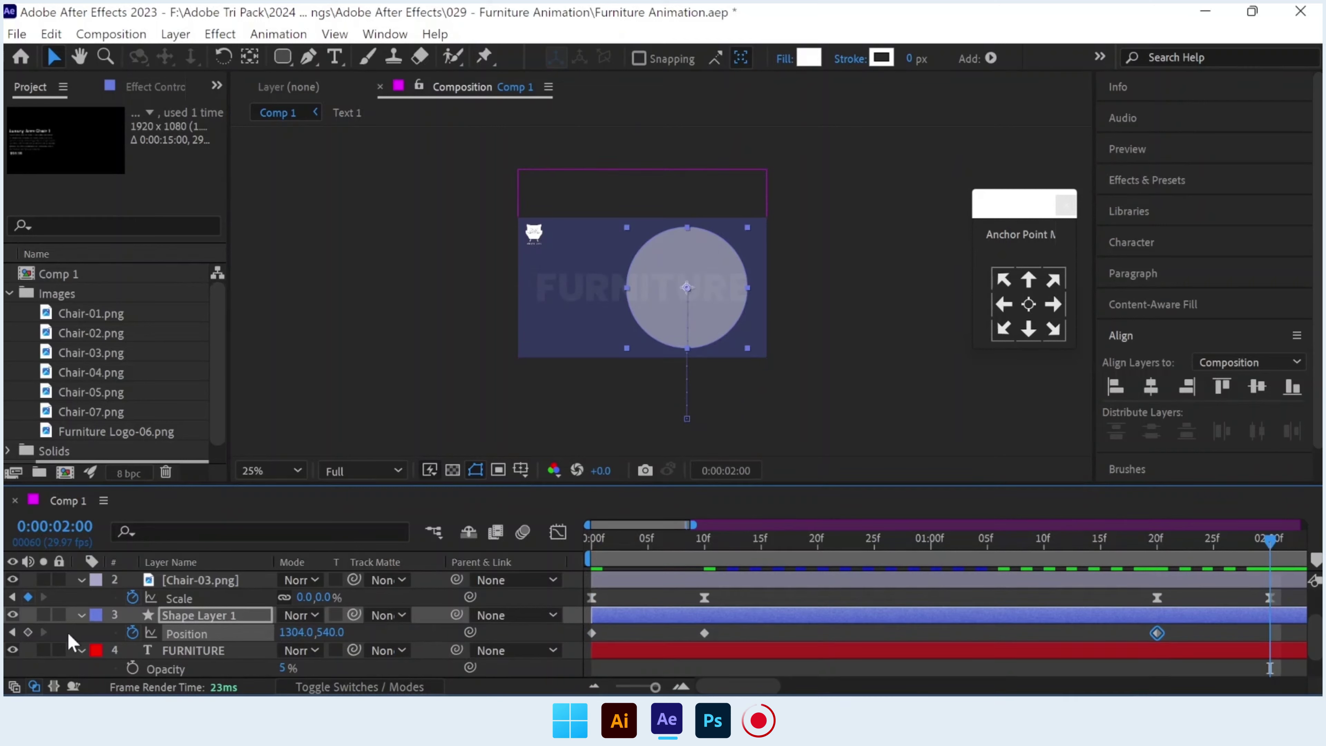
left_click(28, 632)
left_click_drag(1292, 639, 584, 671)
key("F9")
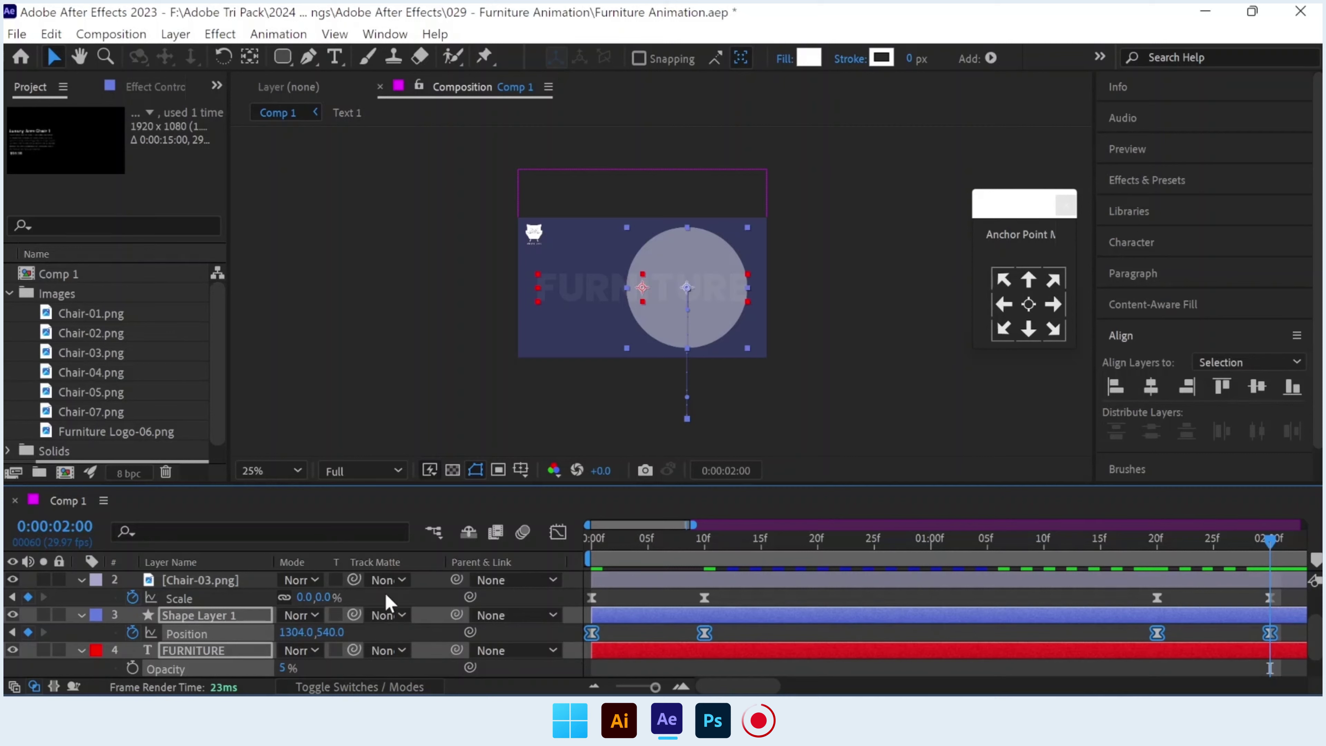
Drag the Position speed curve's influence to about 45.8% for a sharp early peak, then preview.
left_click(558, 531)
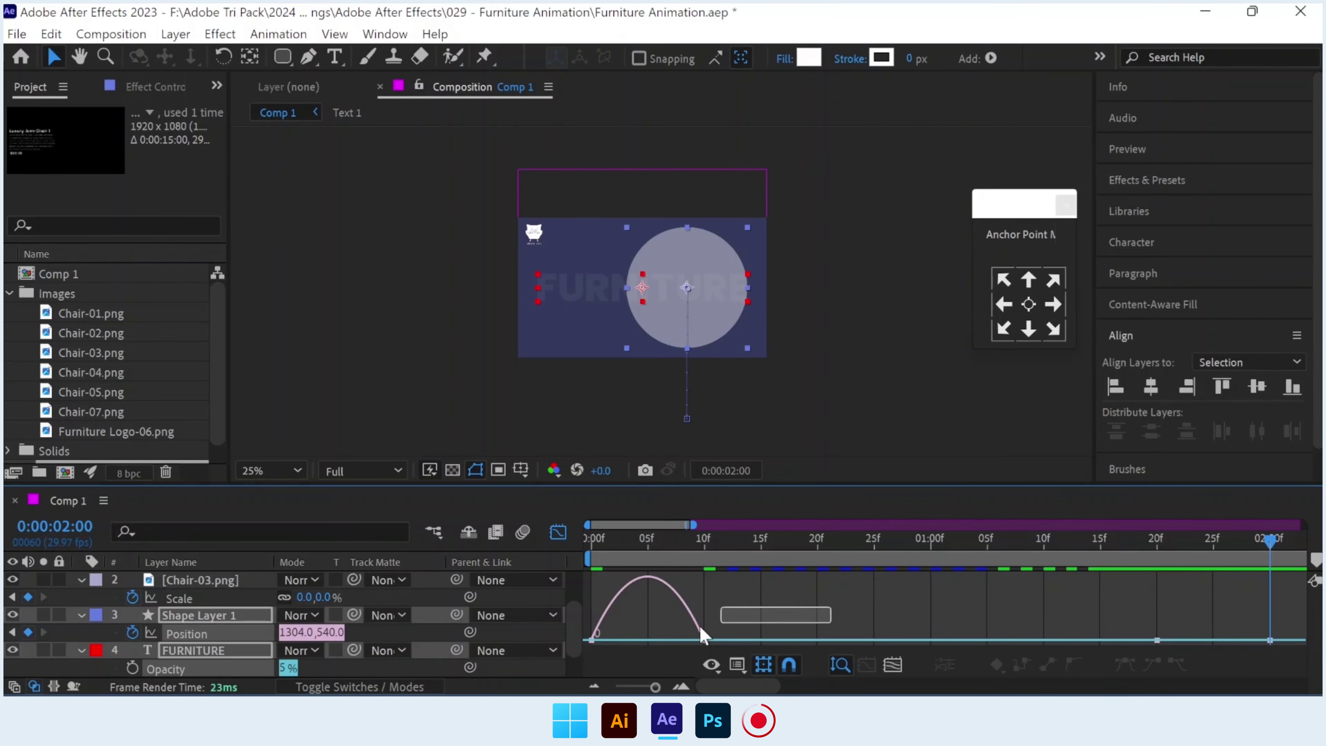
left_click(703, 638)
mouse_move(683, 640)
left_mouse_down()
mouse_move(609, 640)
mouse_move(636, 641)
left_mouse_up()
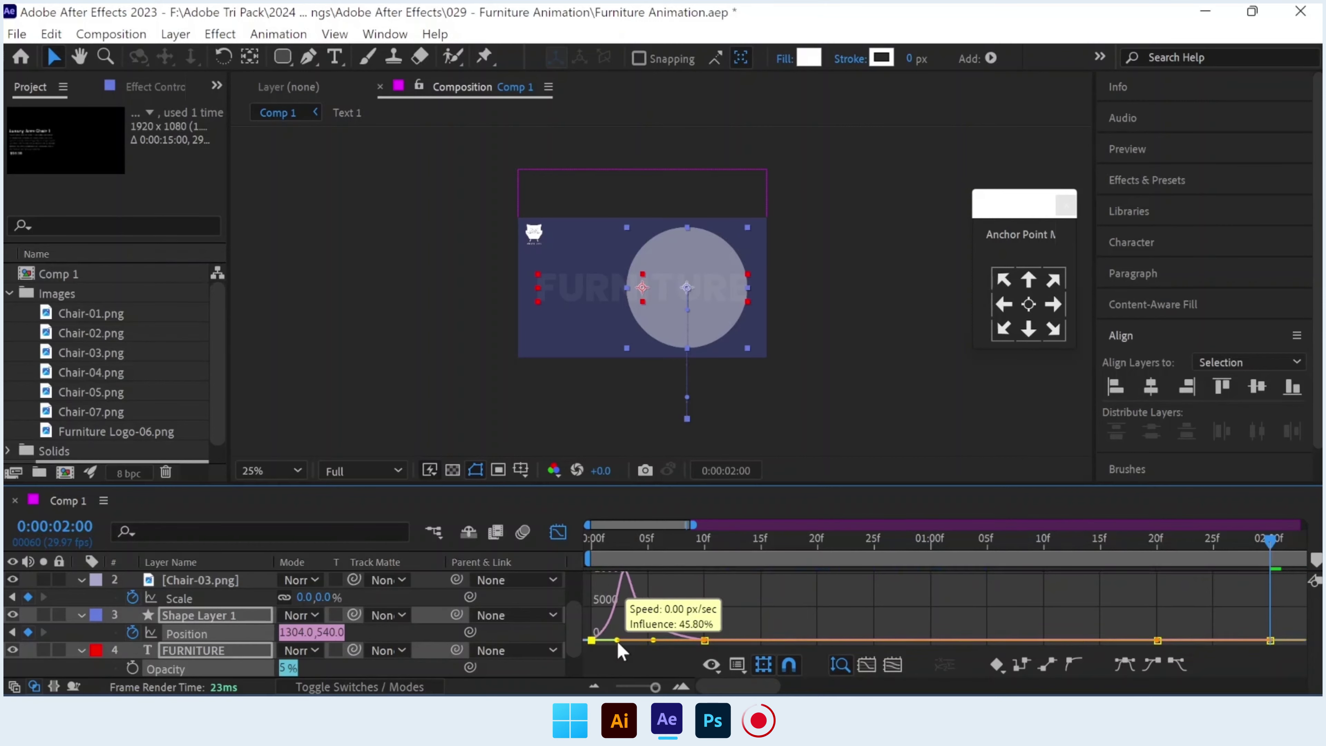
left_click(558, 532)
left_click(592, 541)
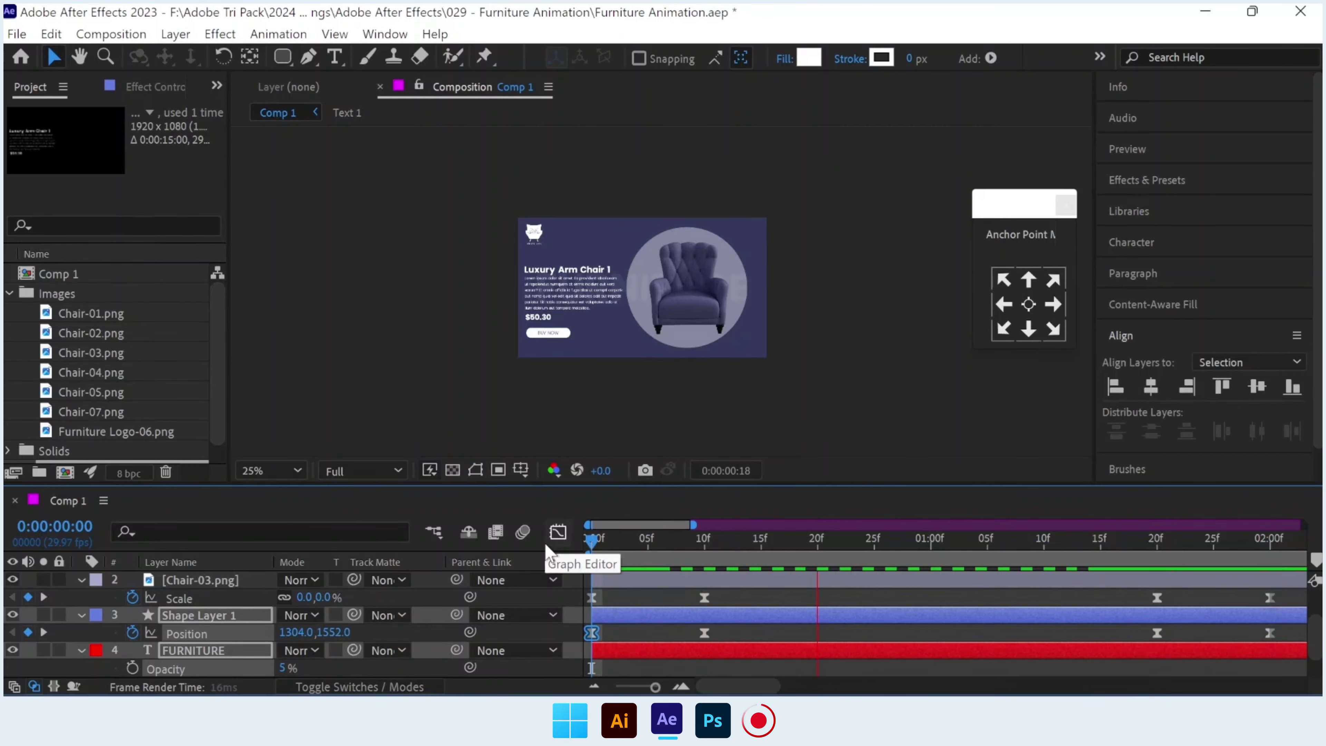
key("space")
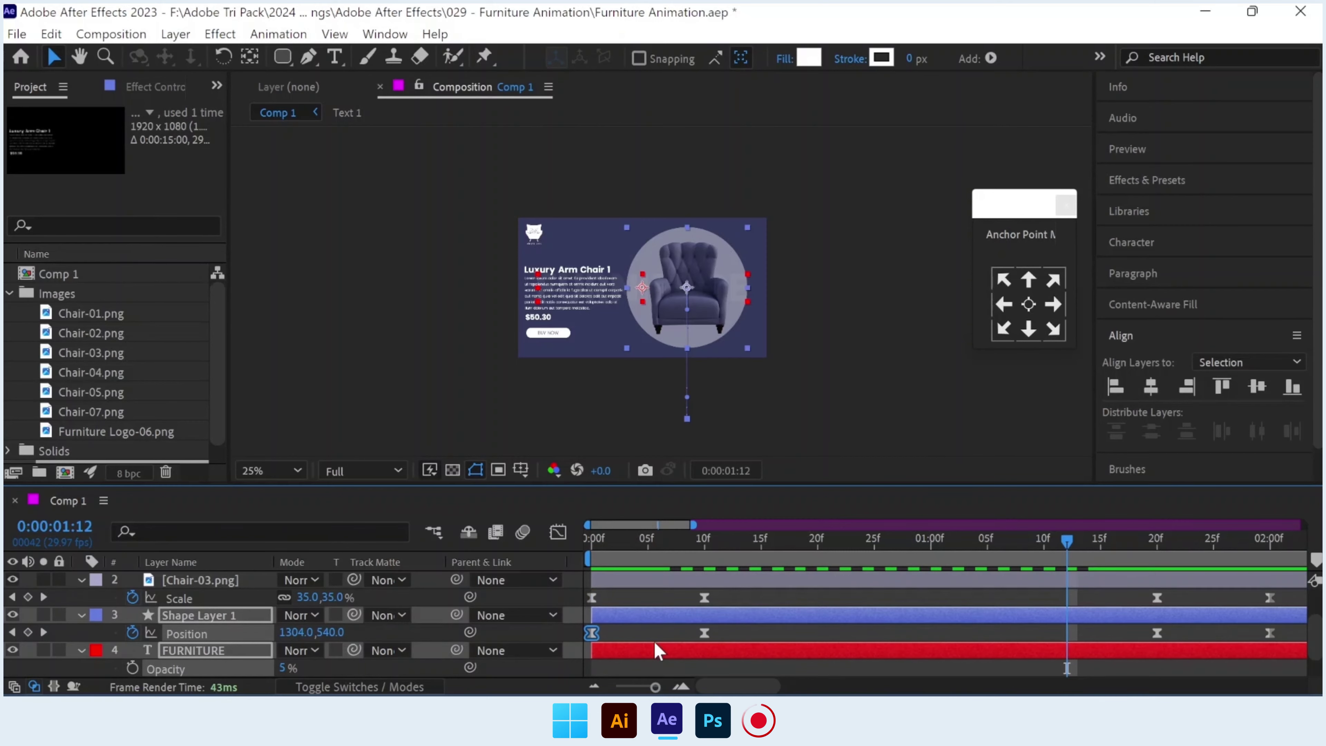
Collapse the property groups of the Text 1, Chair-03 and Shape Layer 1 layers.
scroll(657, 646, "down", 2)
scroll(657, 646, "up", 5)
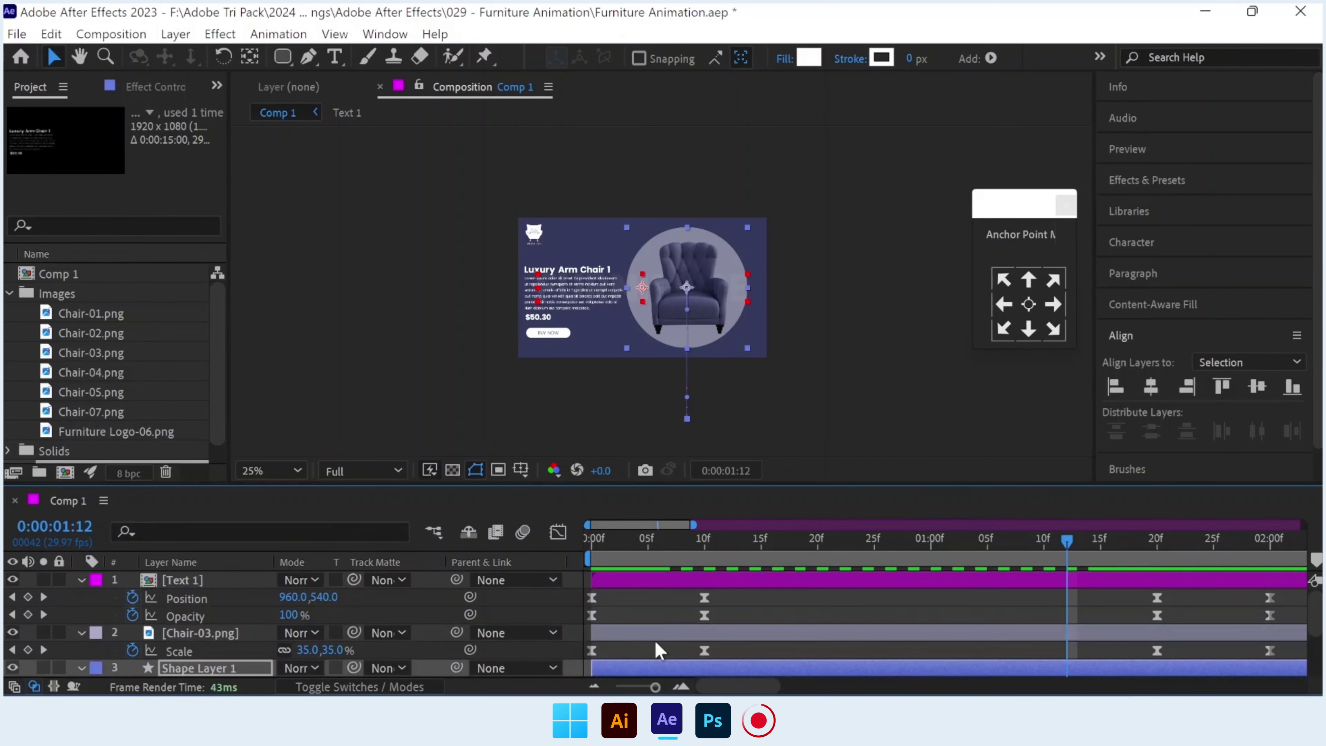
left_click(81, 580)
left_click(81, 597)
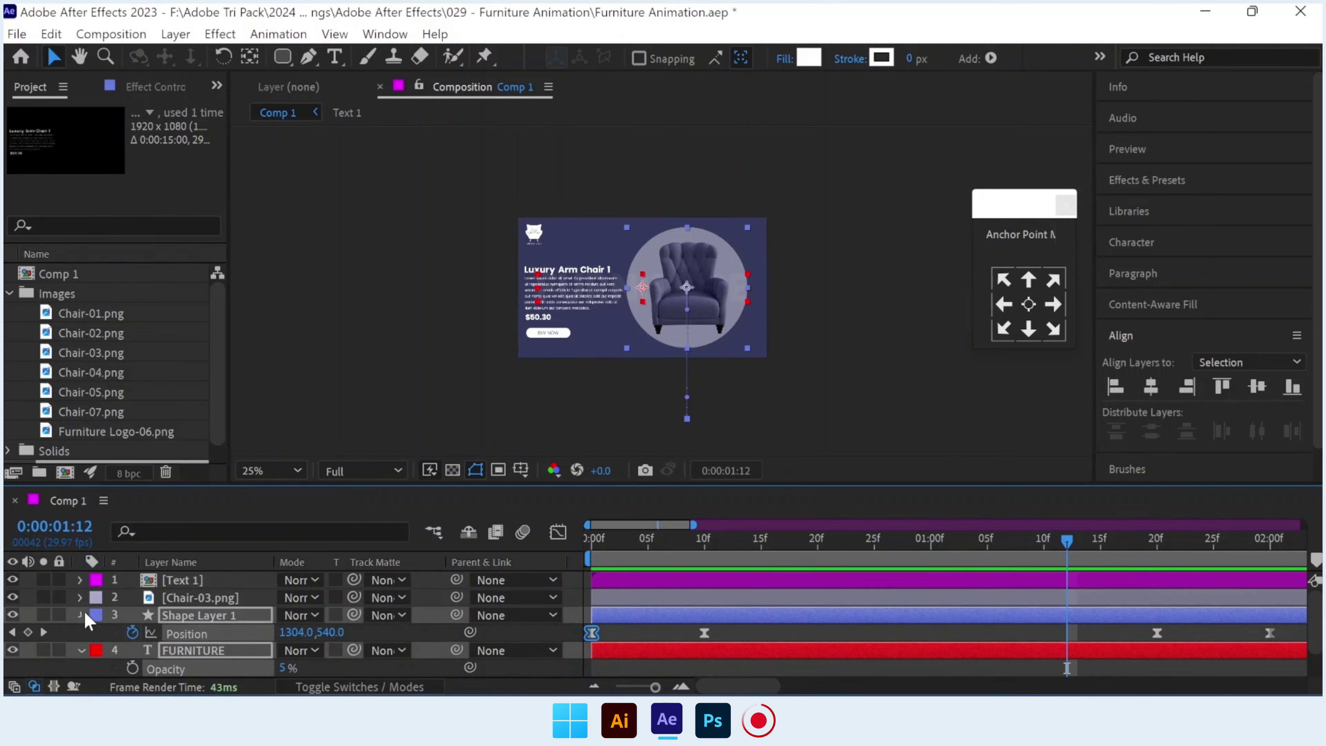
left_click(81, 615)
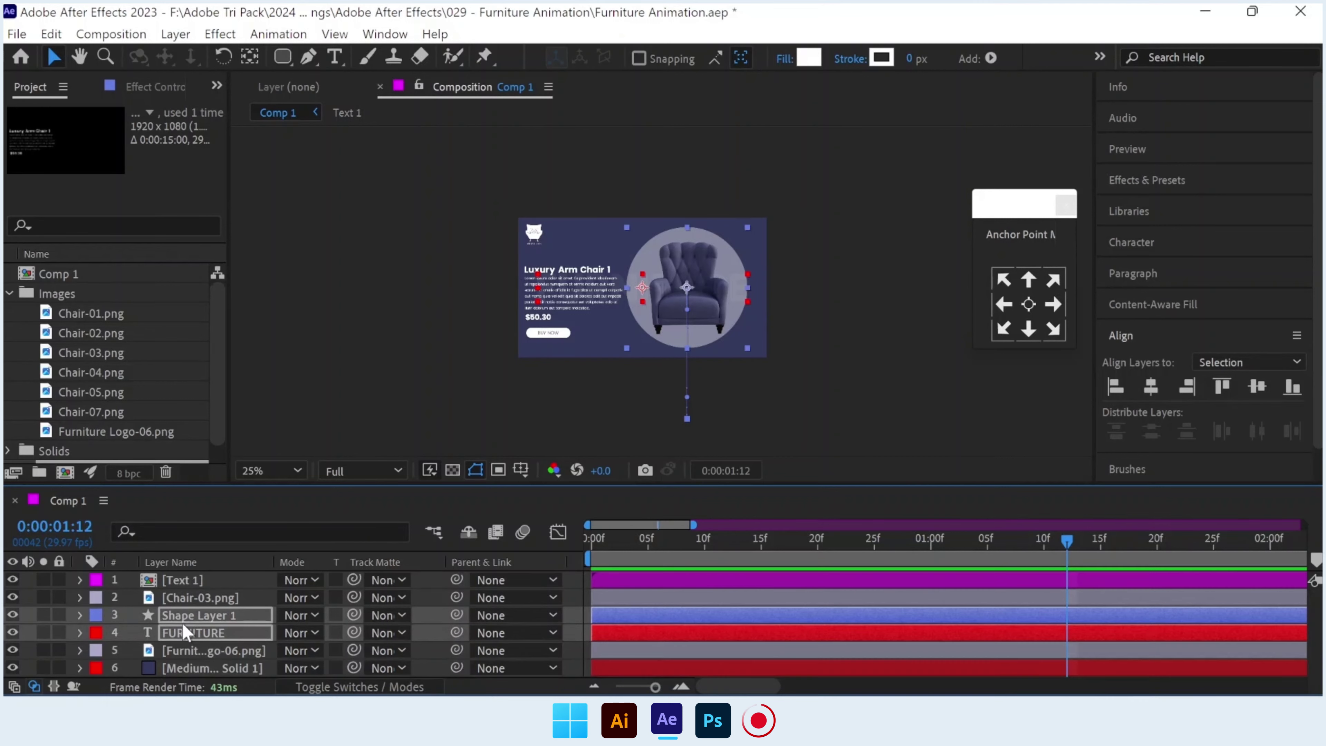
Trim Text 1, Chair-03.png and Shape Layer 1 so they end at 2:01.
left_click(212, 656)
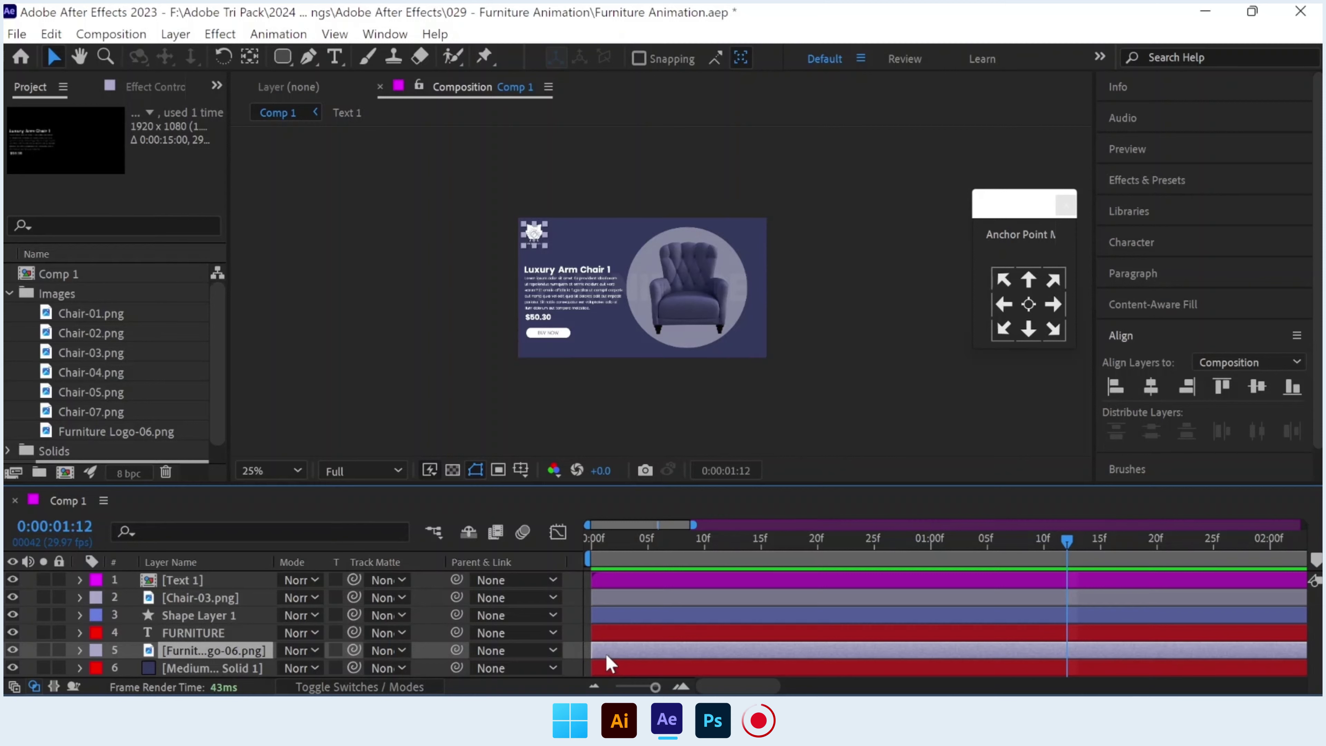
left_click(614, 633)
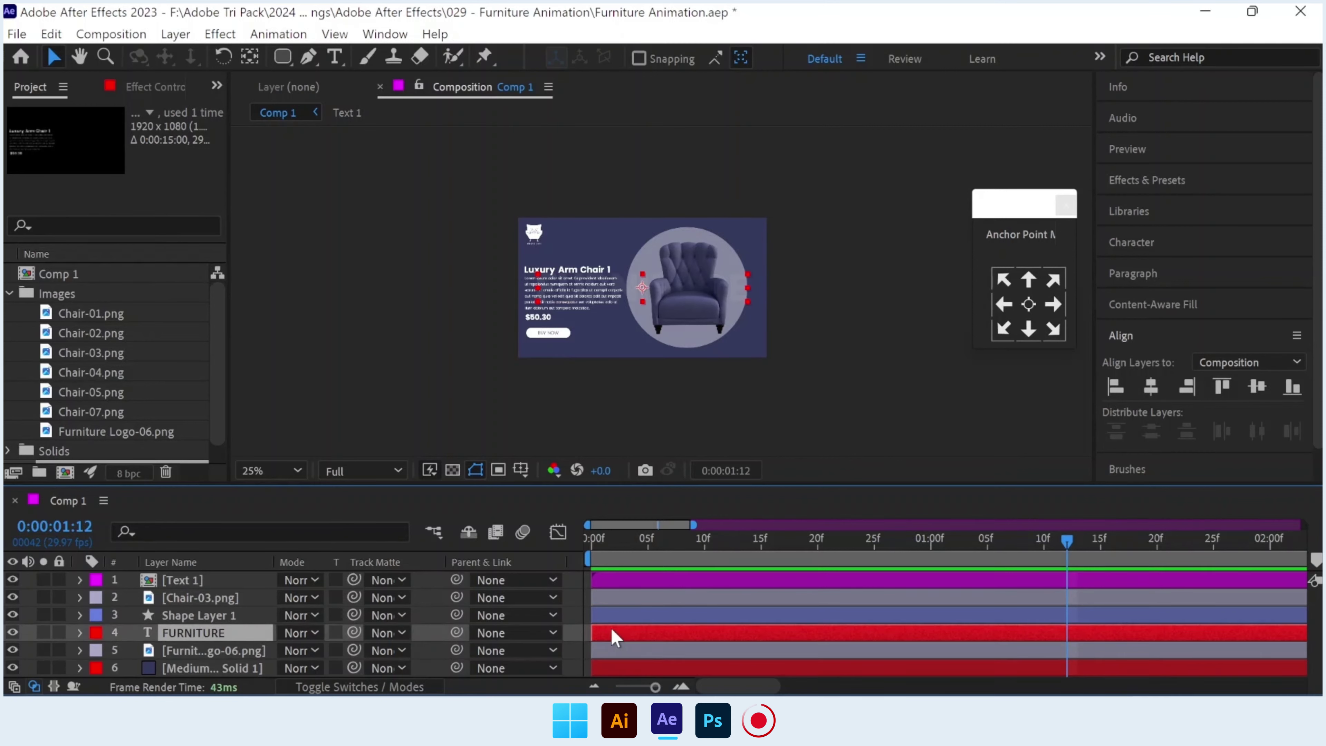
left_click(617, 617)
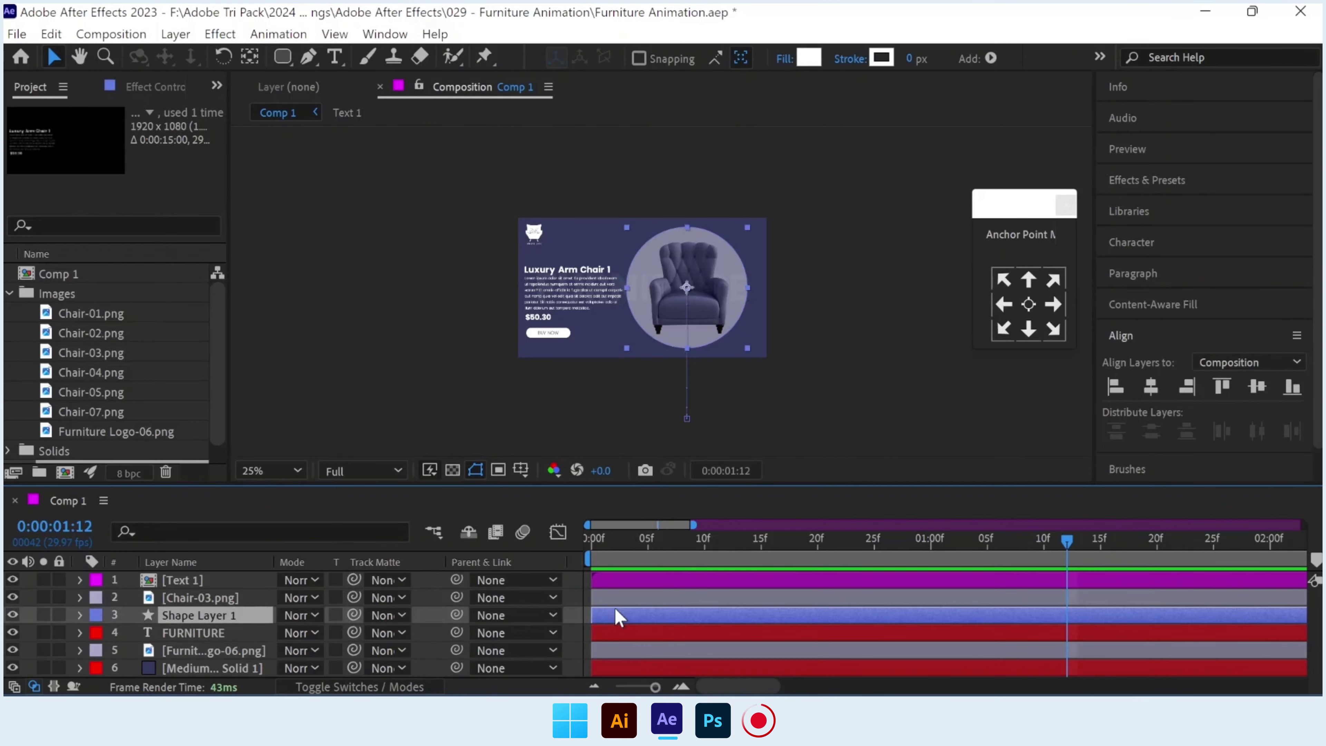
left_click(615, 599, "shift")
left_click(614, 581, "shift")
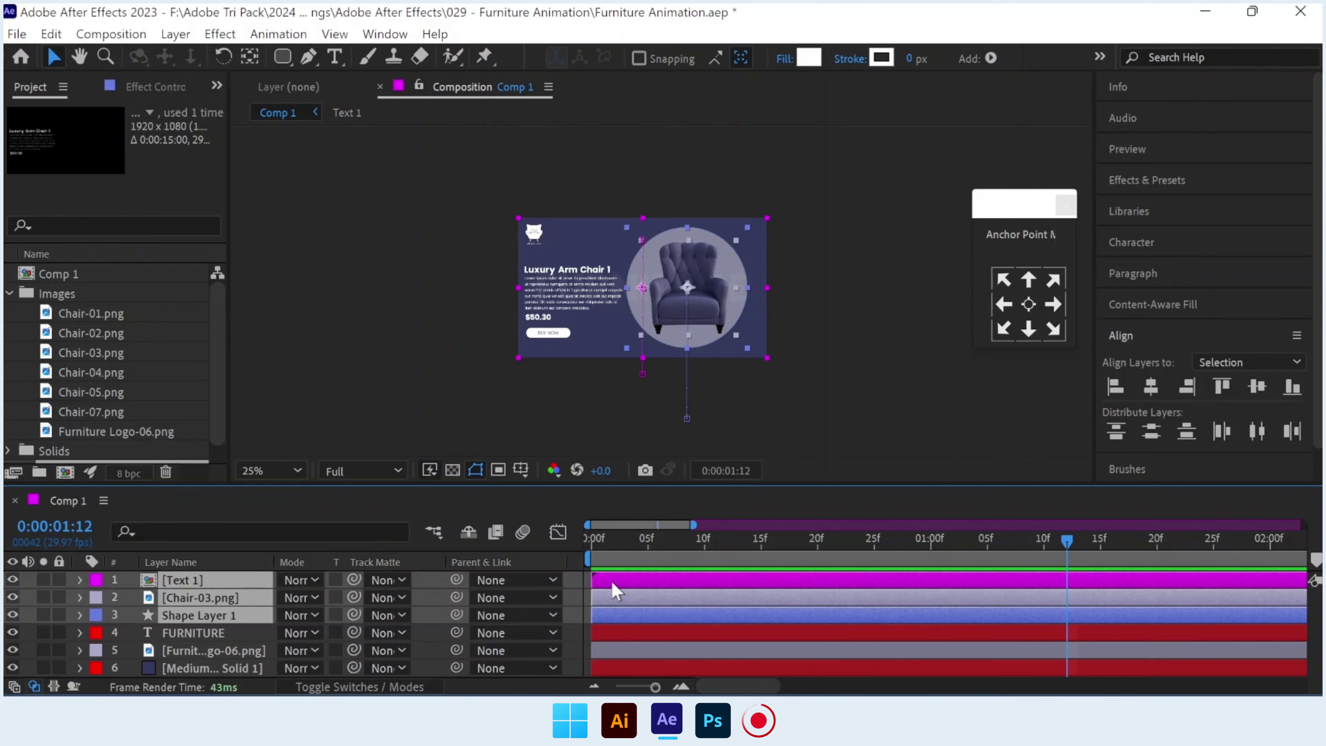
left_click_drag(655, 687, 615, 687)
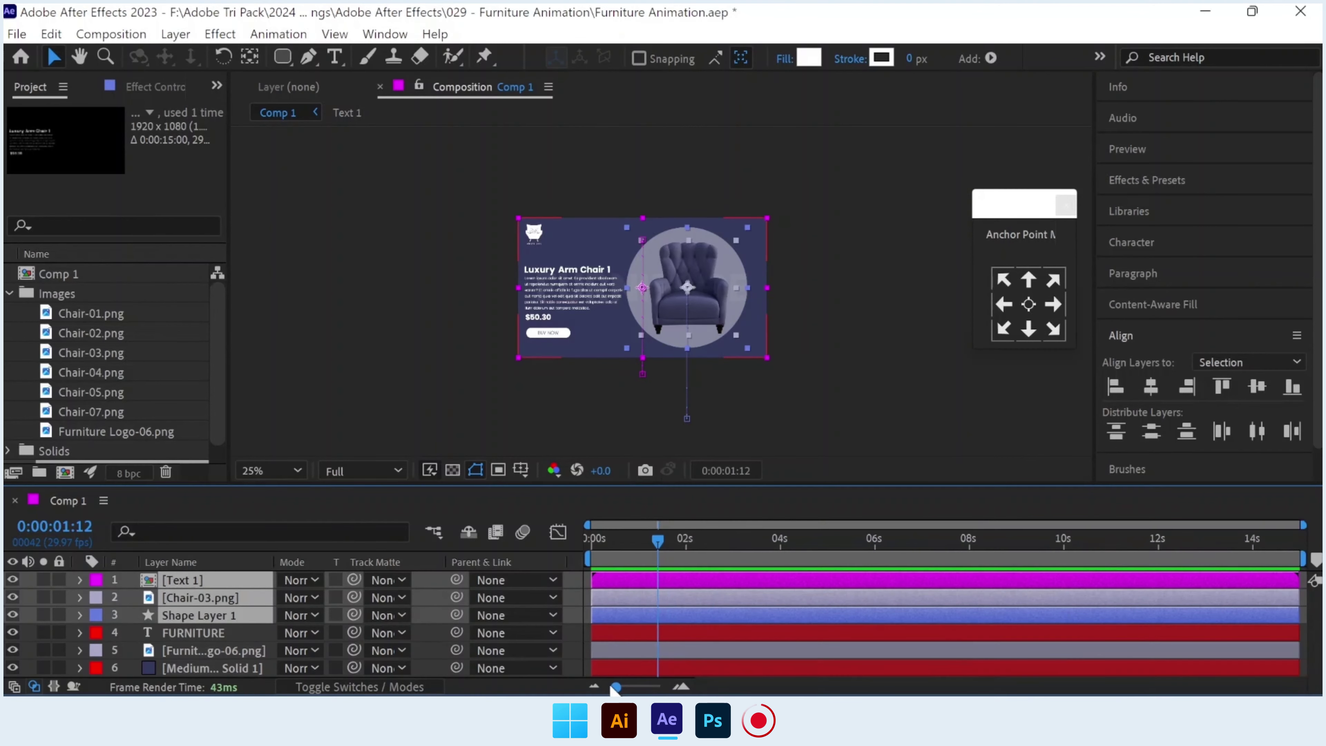
left_click_drag(658, 541, 690, 543)
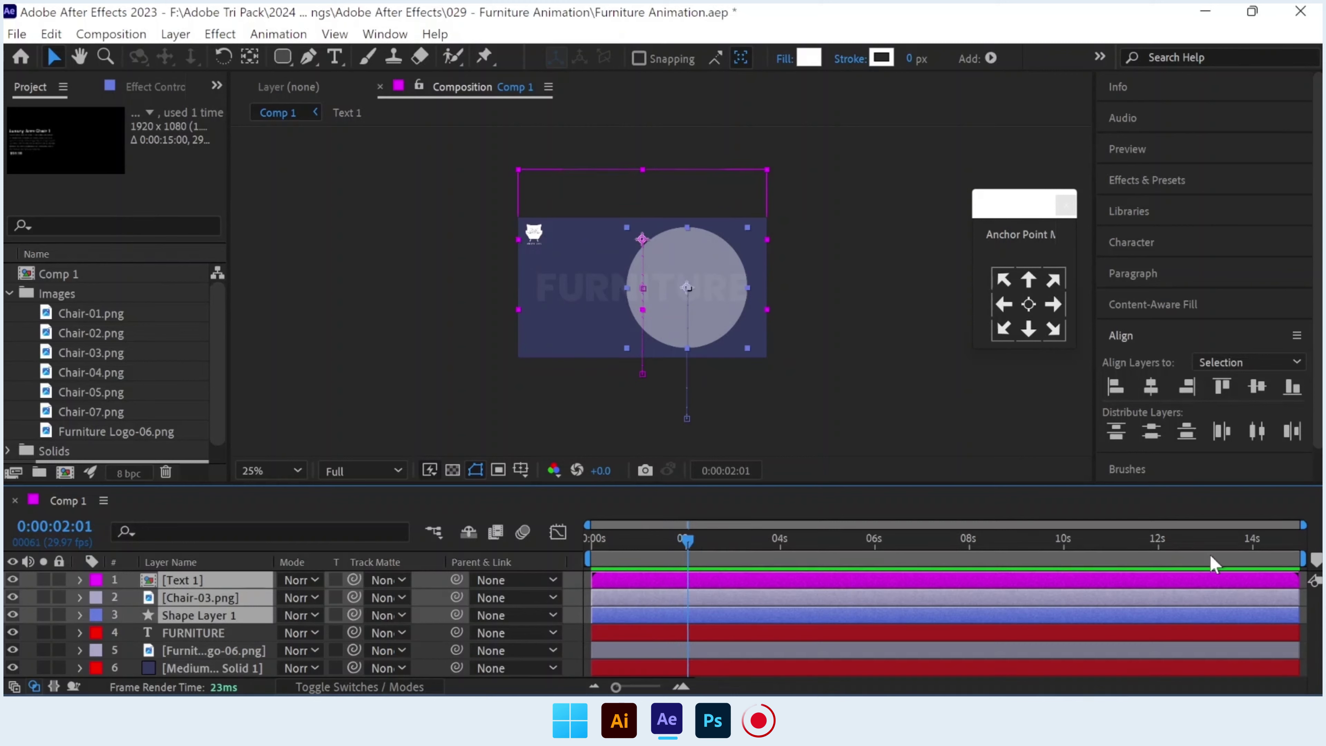
left_click_drag(1297, 579, 688, 597)
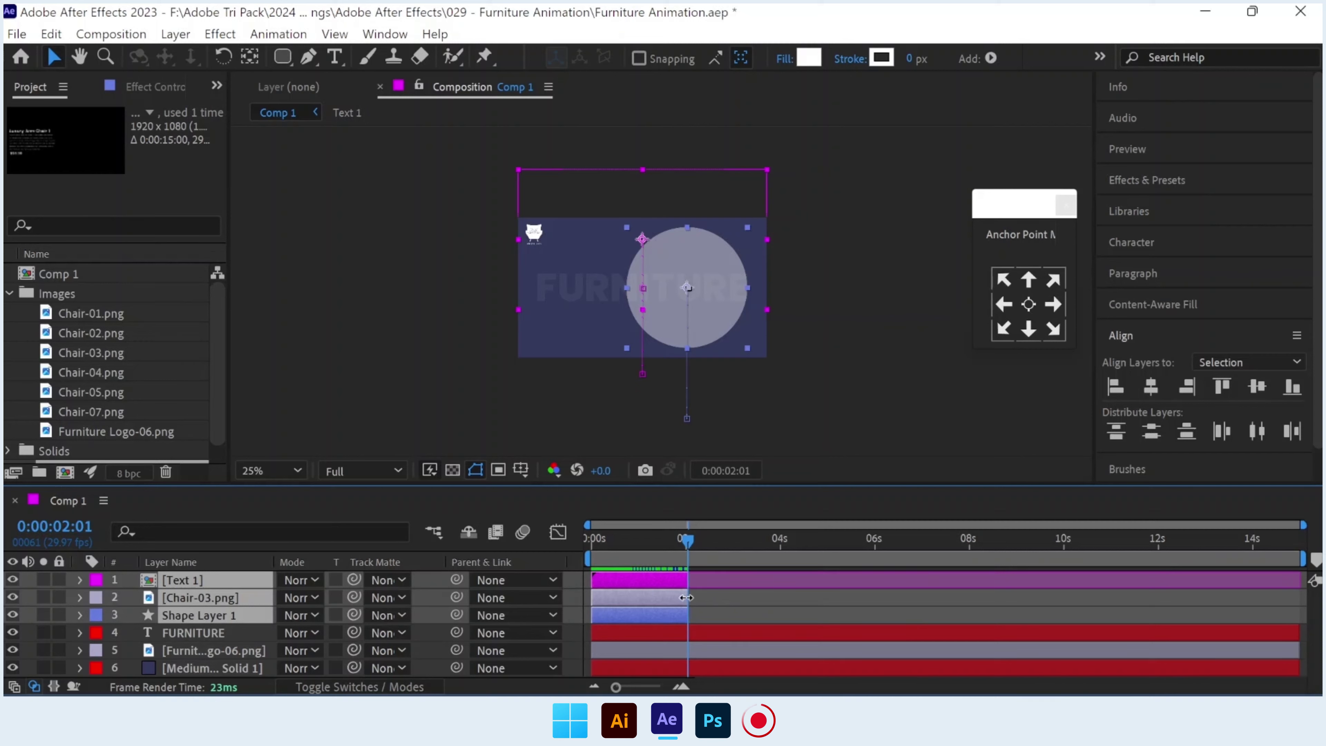
left_click(713, 607)
left_click(204, 616)
Pre-compose Text 1, Chair-03.png and Shape Layer 1 into a composition named Chair Slide 1.
left_click(204, 599, "shift")
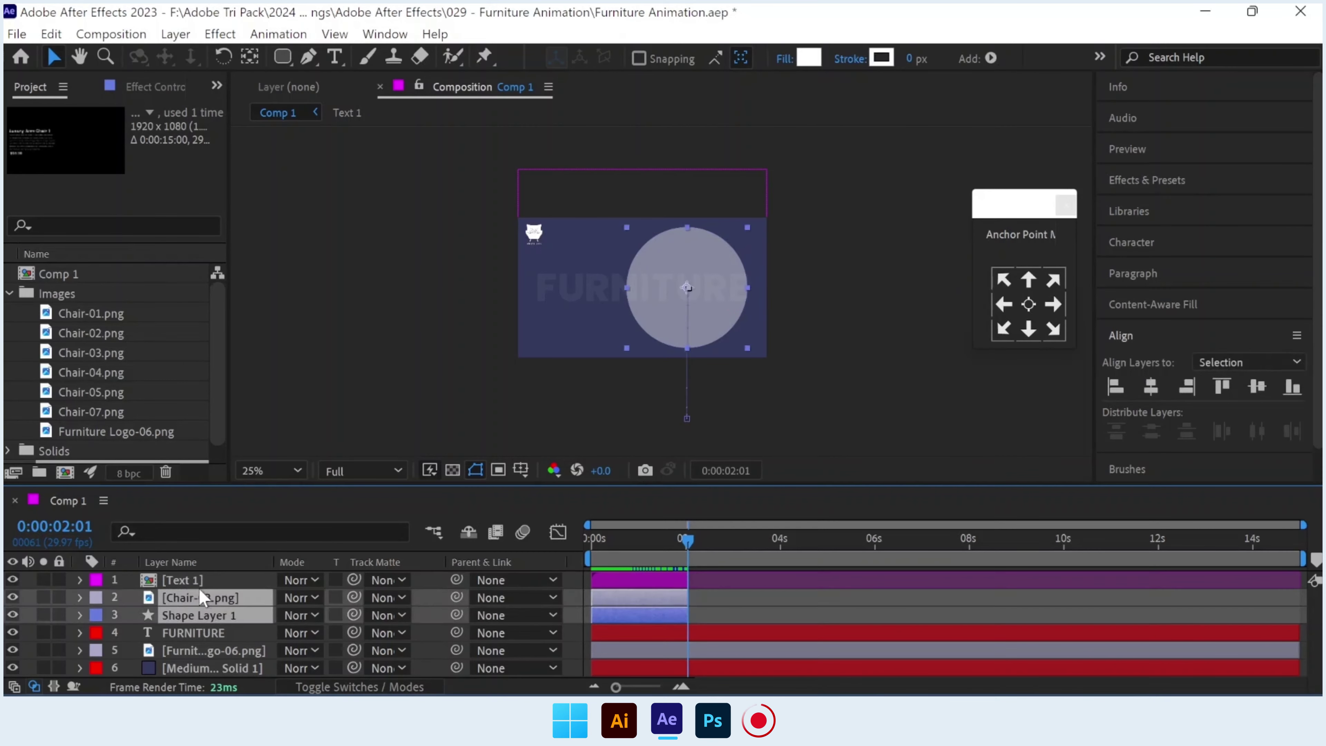
left_click(204, 579, "shift")
right_click(203, 581)
left_click(277, 565)
type("Chai")
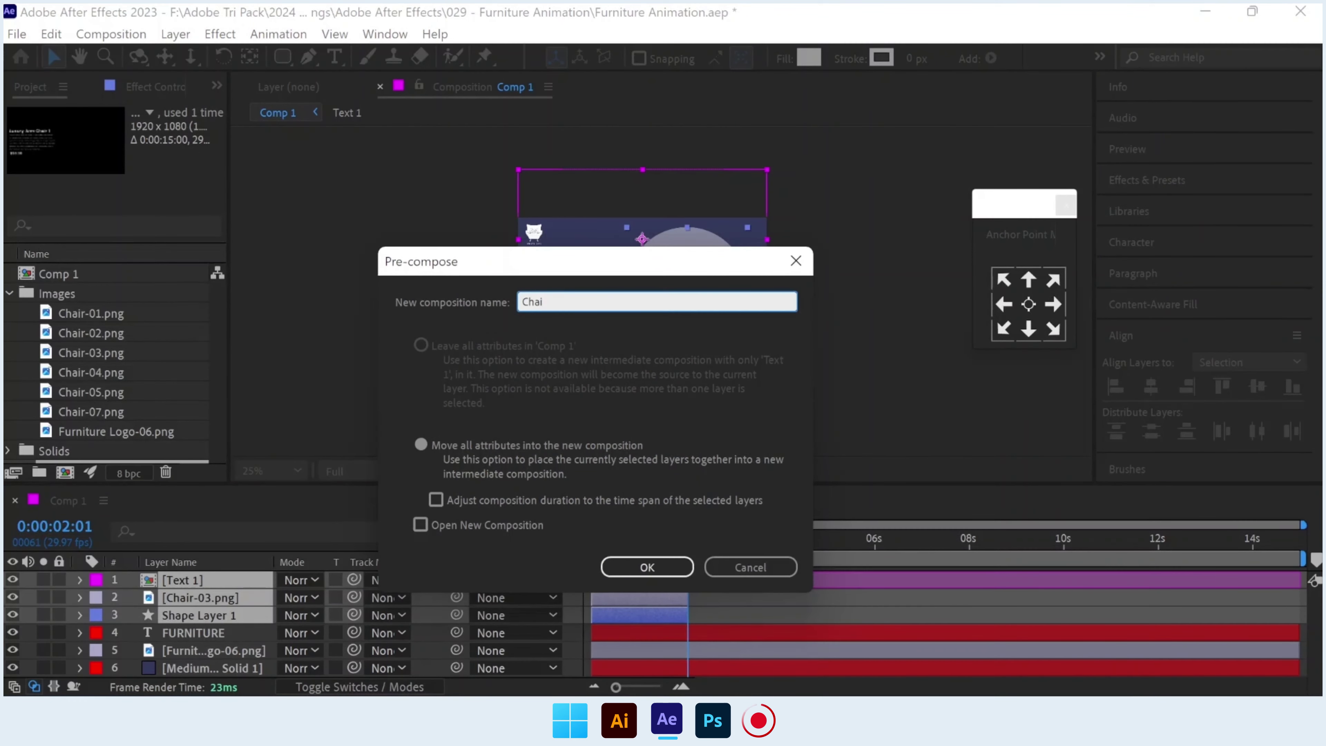
type("r Slide 1")
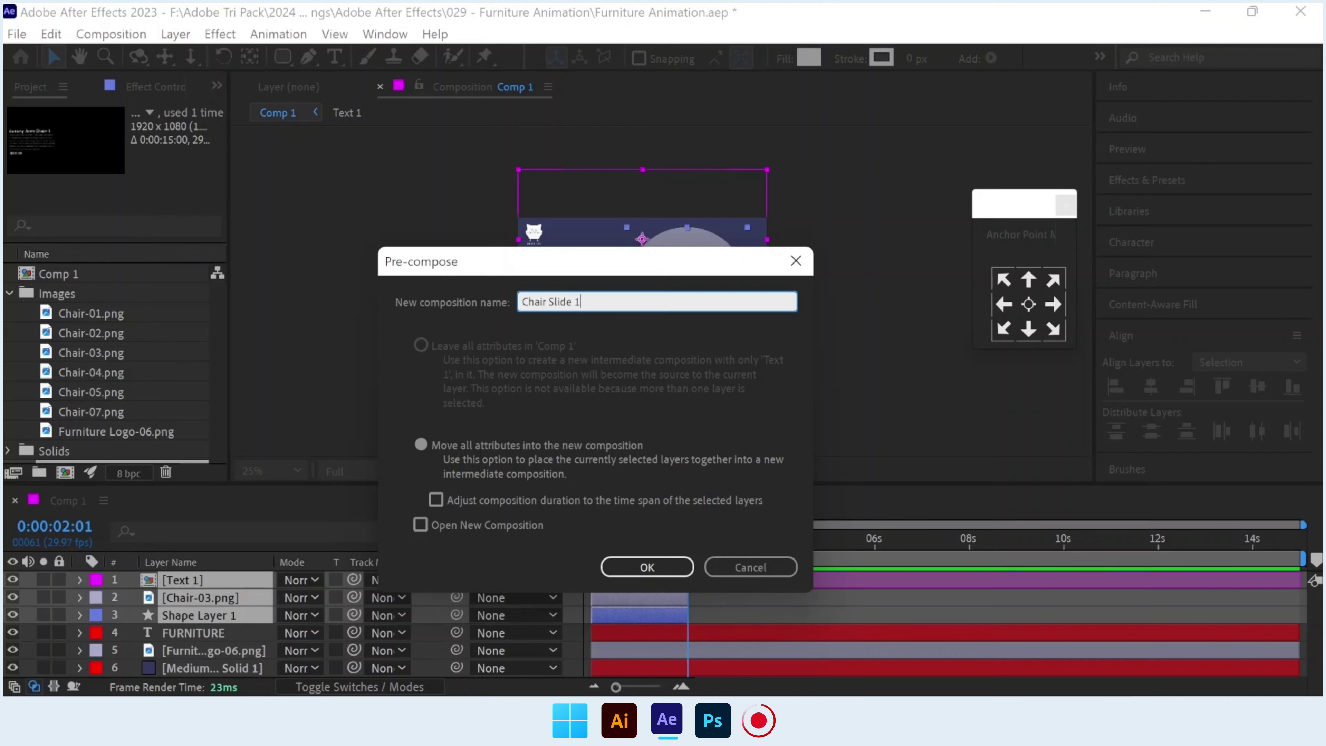
key("Return")
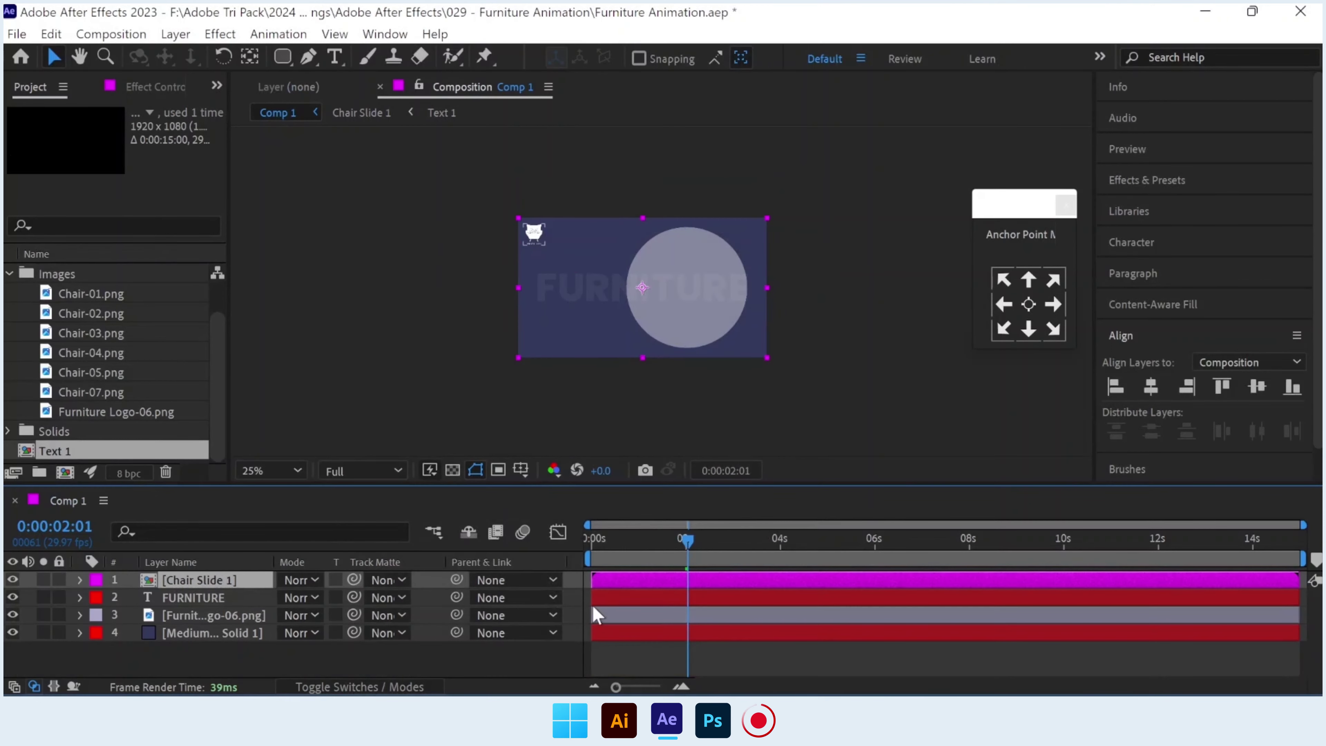
Set Chair Slide 1's duration to 2 seconds and return to Comp 1.
double_click(201, 585)
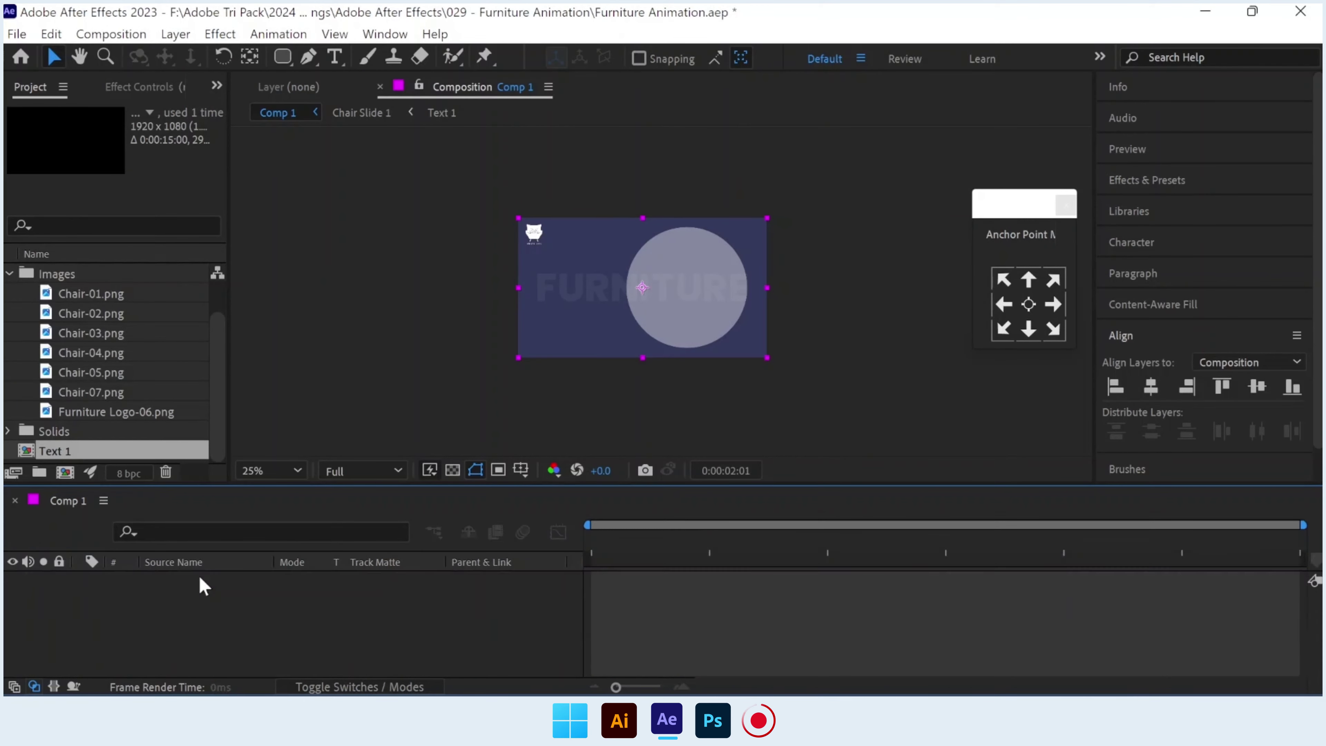
left_click(111, 33)
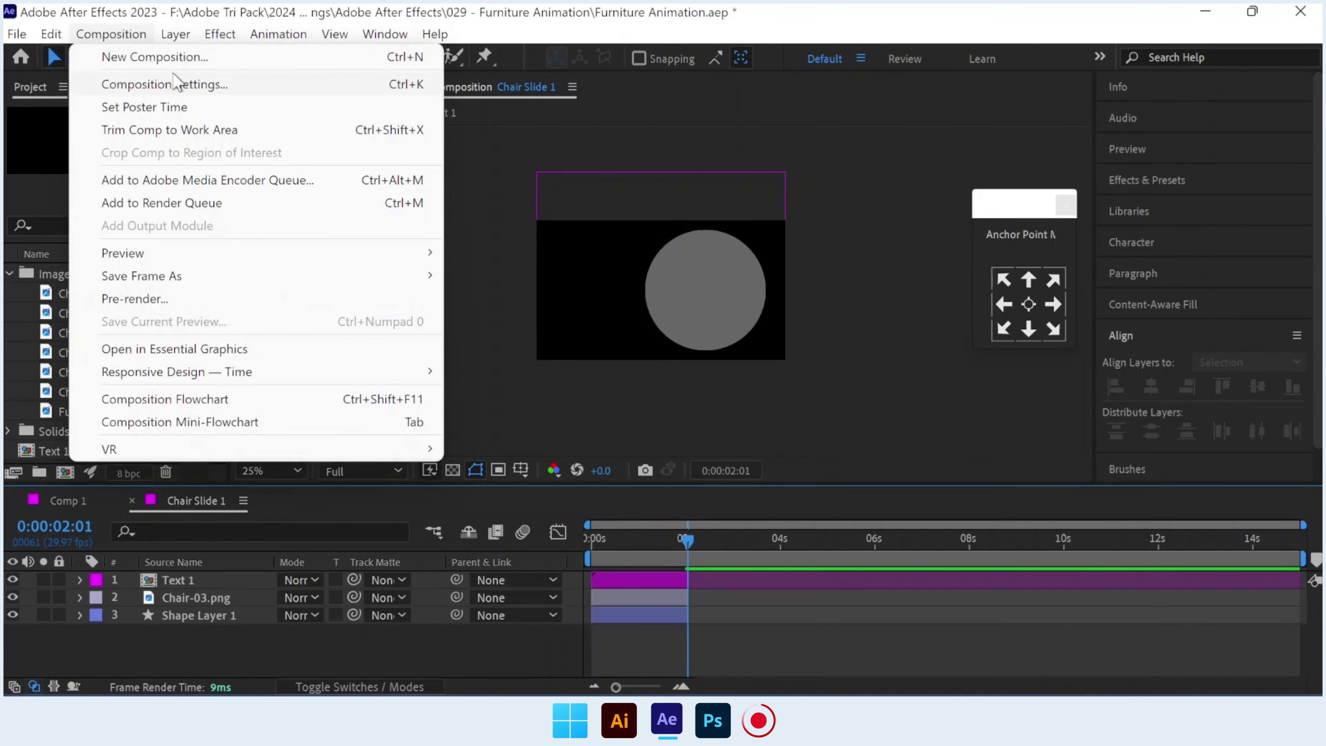
left_click(175, 84)
left_click(774, 483)
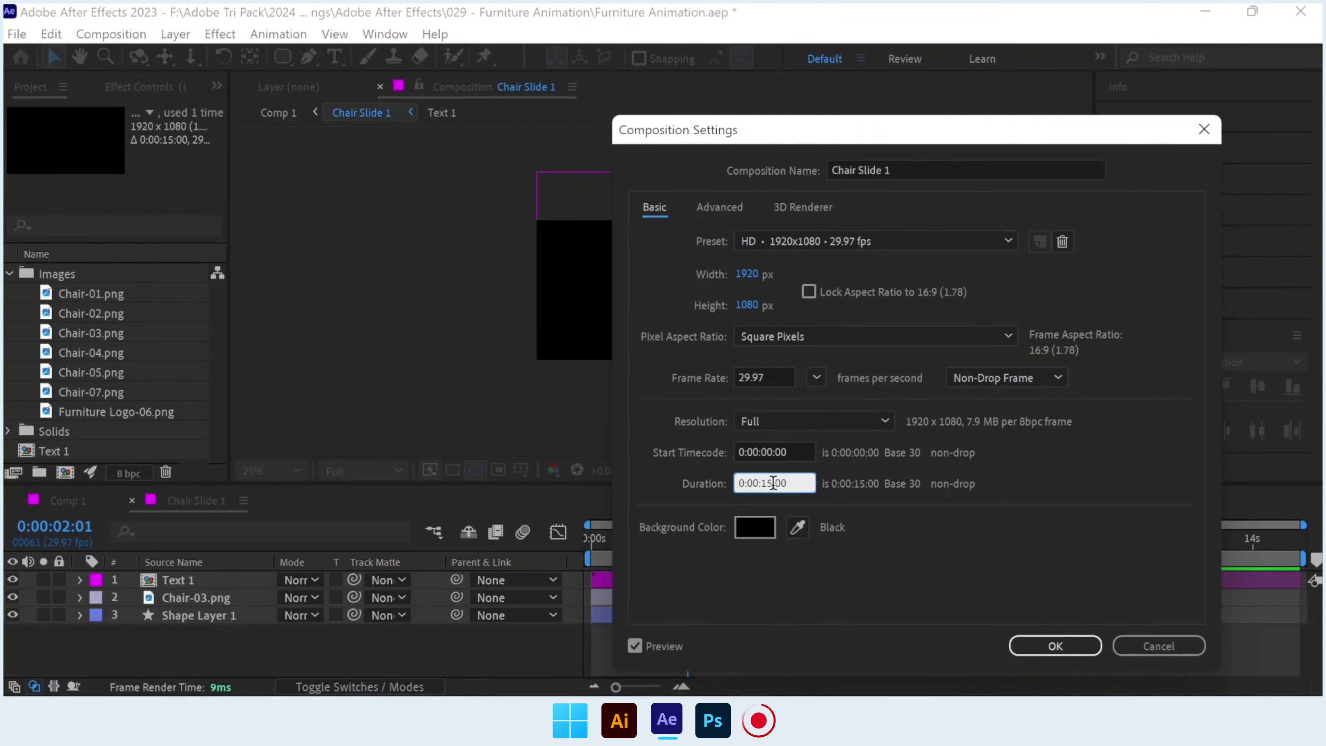
key("BackSpace")
key("BackSpace")
key("Return")
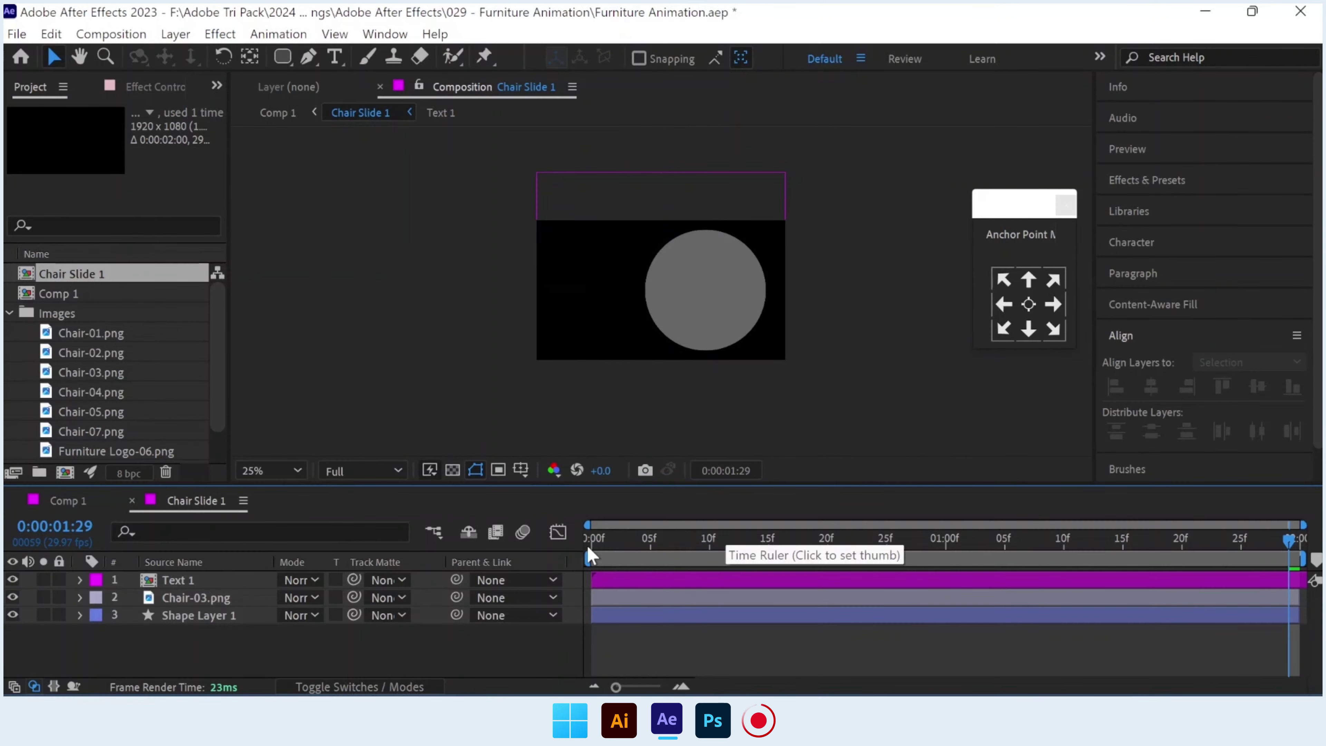
left_click(132, 501)
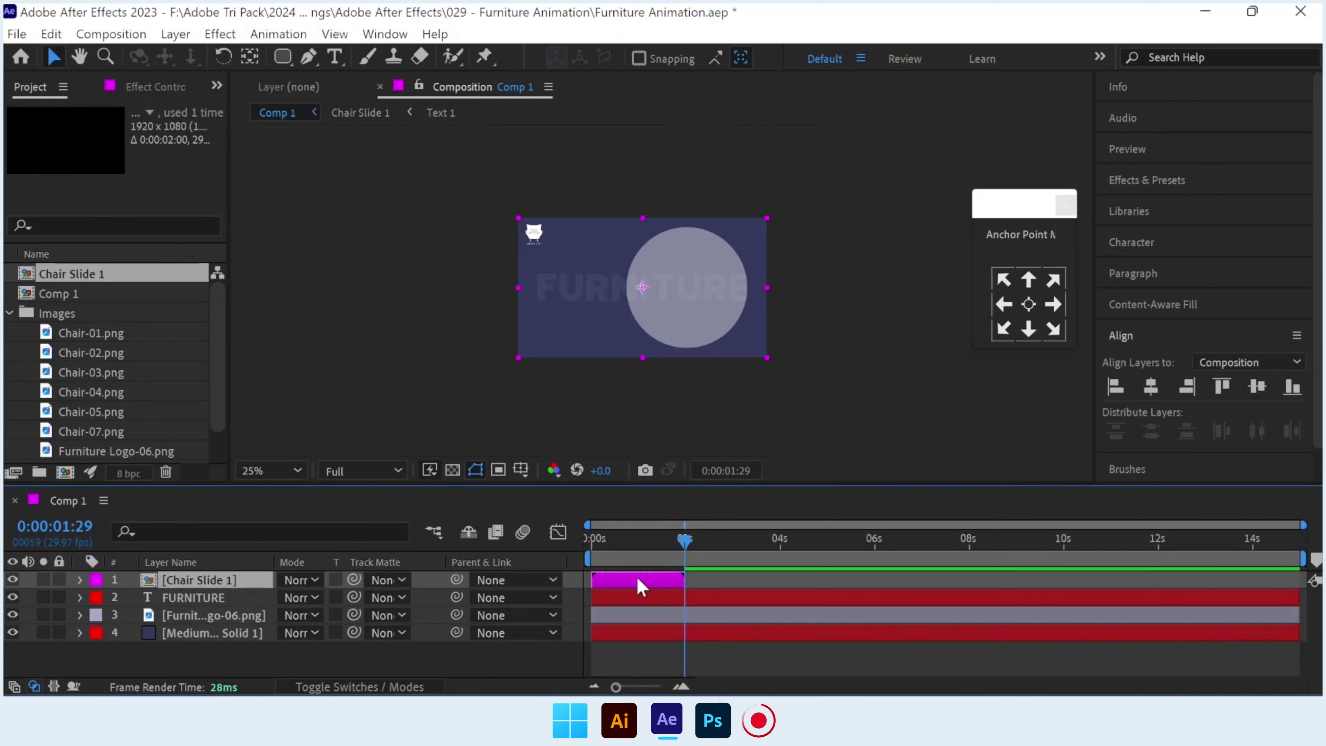
Duplicate Chair Slide 1 twice, staggering the copies to start around 1:20 and 3:10.
key("ctrl+d")
mouse_move(641, 585)
left_mouse_down()
mouse_move(710, 578)
mouse_move(693, 549)
mouse_move(675, 549)
mouse_move(783, 582)
left_mouse_up()
key("ctrl+d")
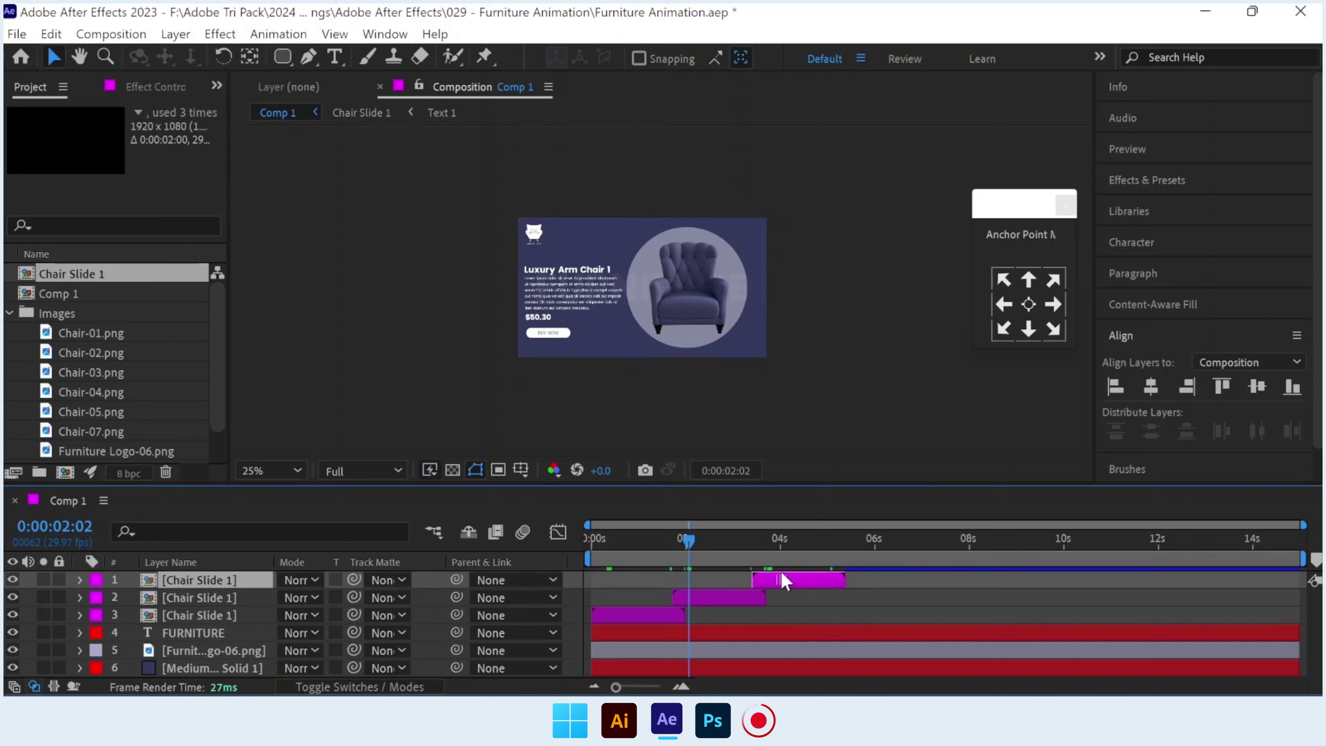
left_click(678, 688)
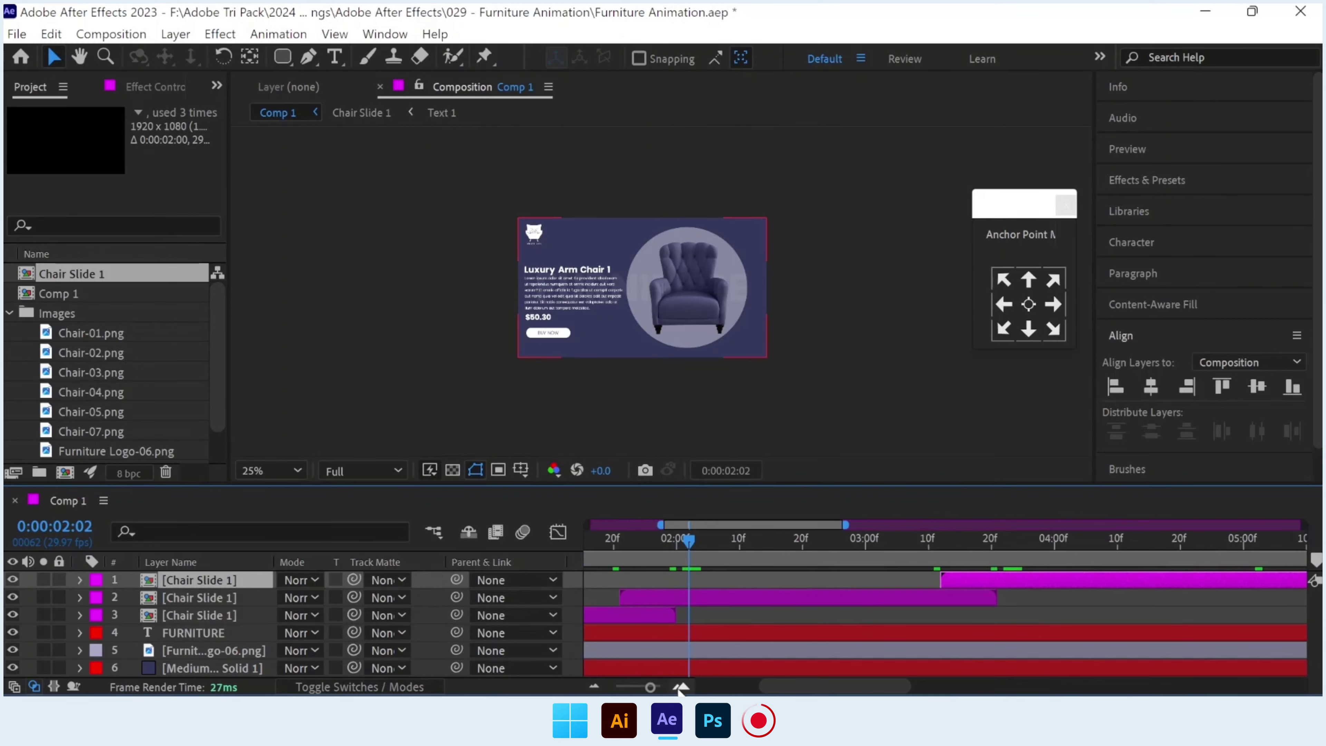
left_click(614, 563)
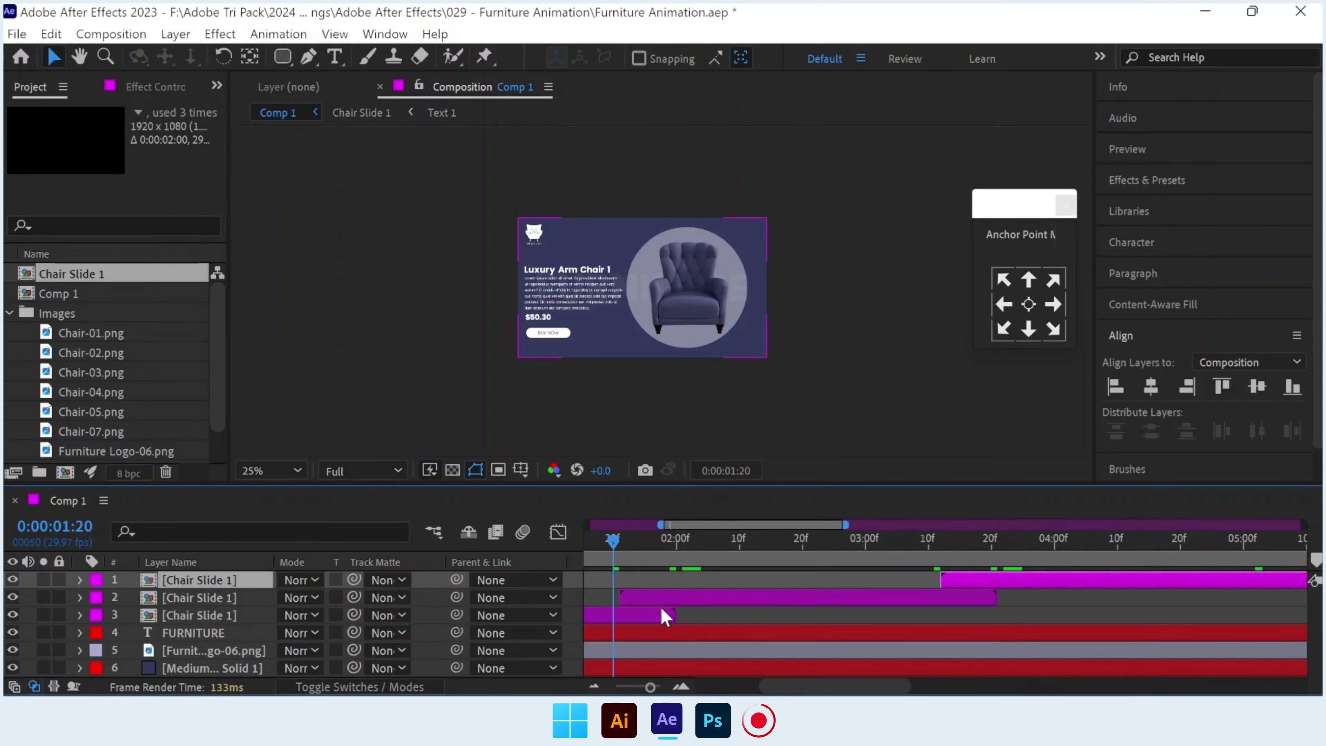
left_click_drag(662, 598, 655, 598)
left_click(928, 549)
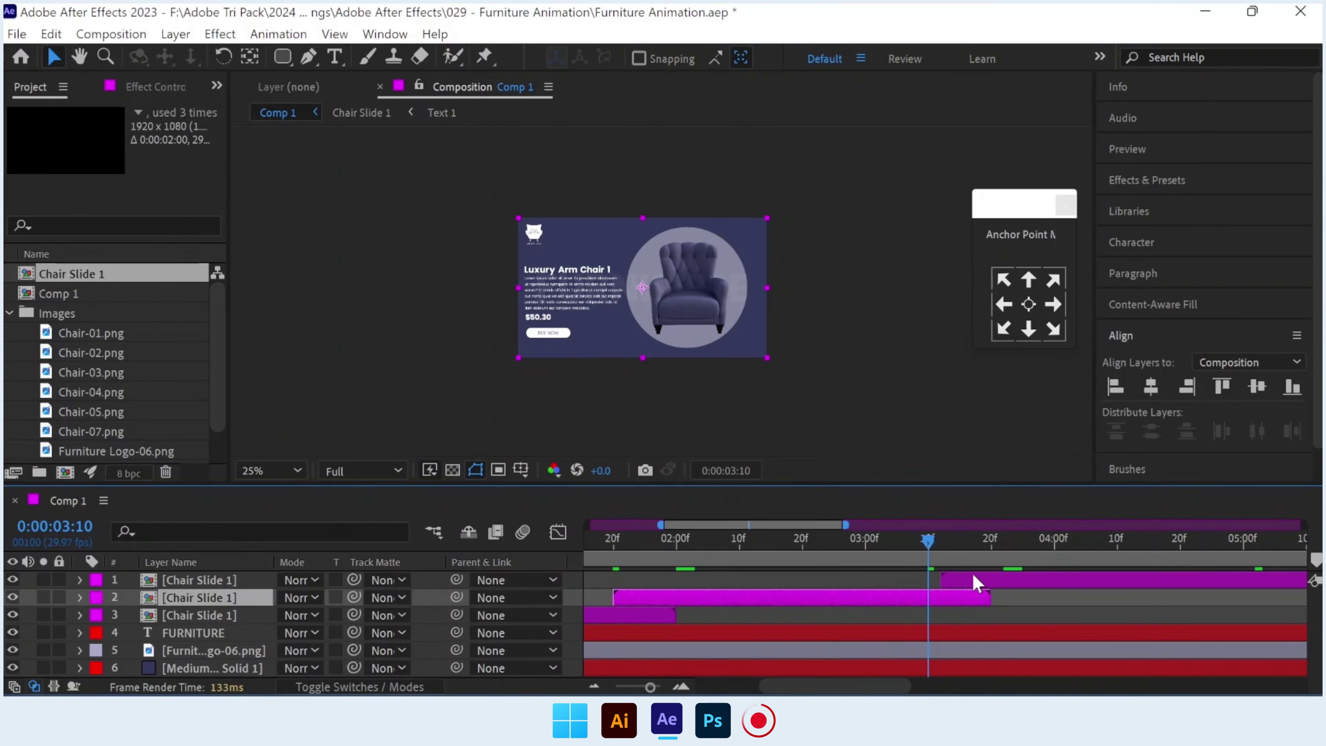
left_click_drag(977, 582, 964, 583)
left_click_drag(903, 689, 946, 692)
Add a fourth Chair Slide 1 copy and push it later to follow the third.
key("ctrl+d")
left_click_drag(774, 586, 944, 586)
left_click_drag(888, 689, 929, 689)
left_click_drag(732, 585, 877, 579)
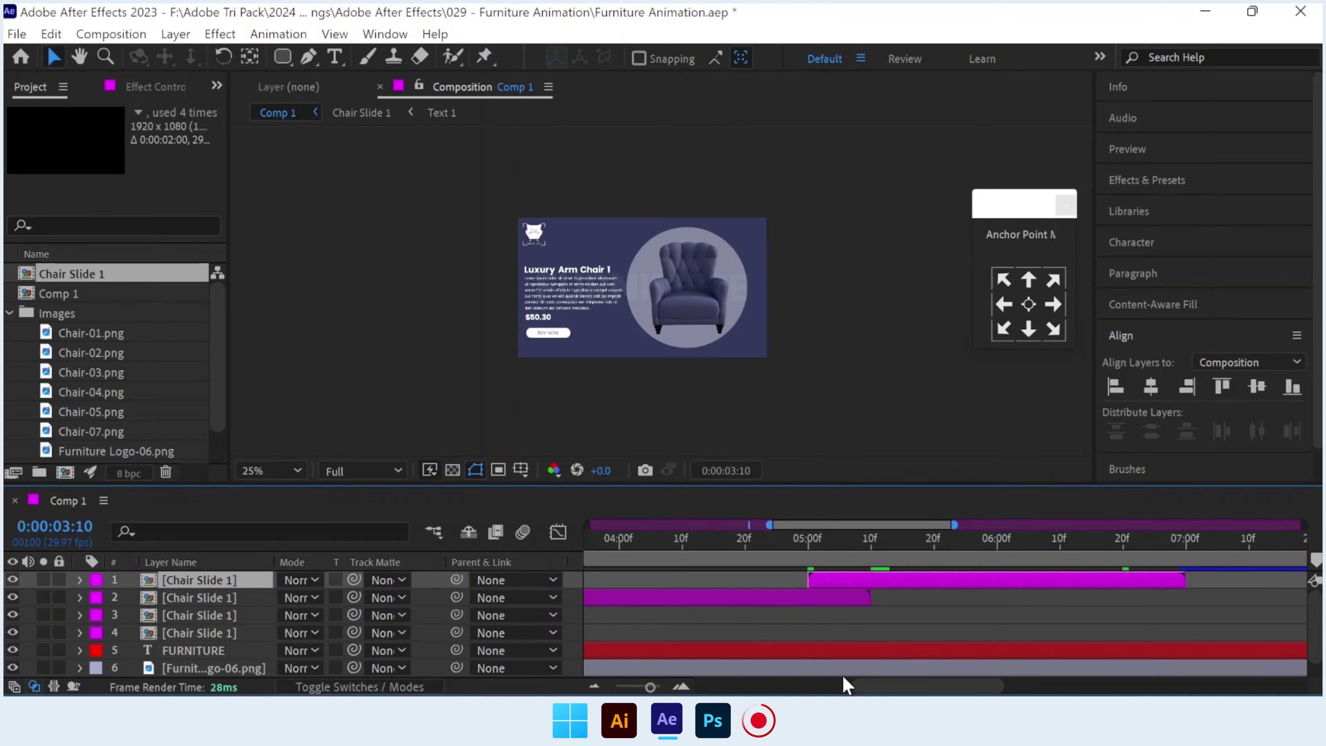
left_click_drag(658, 691, 627, 690)
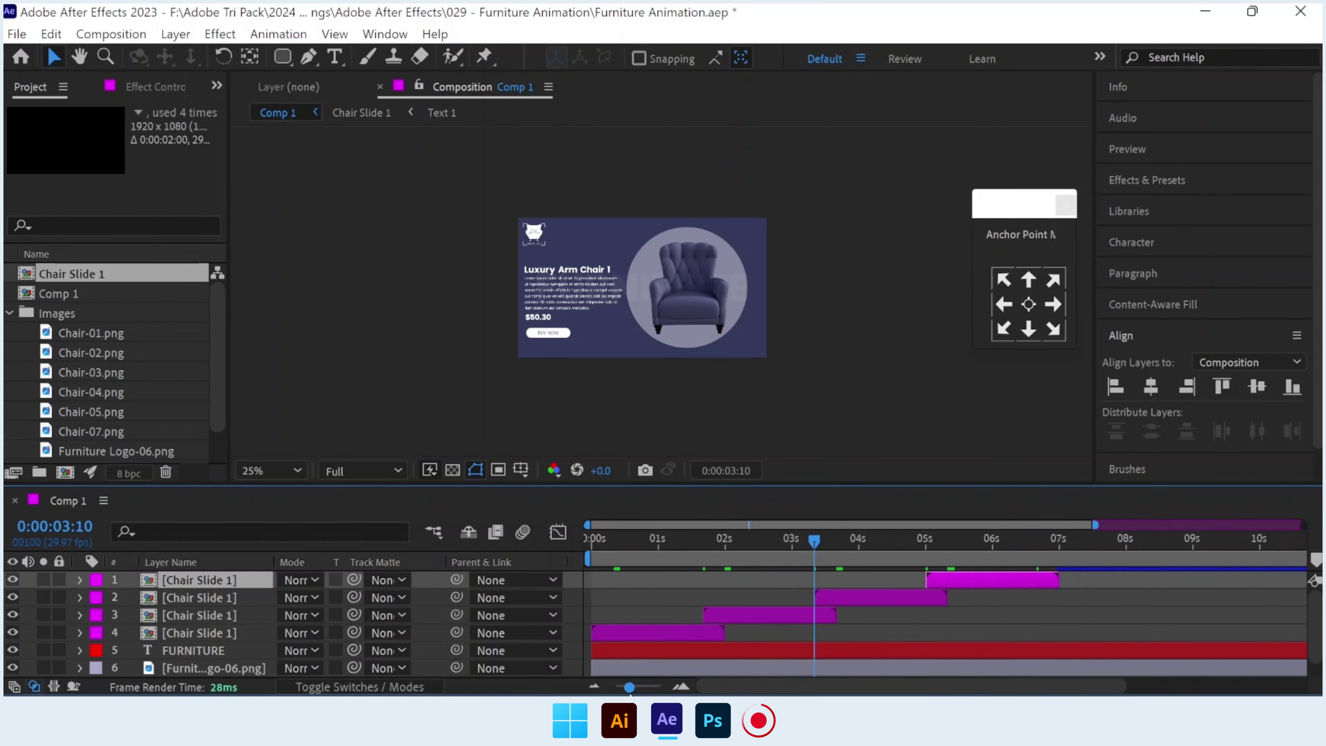
scroll(799, 611, "down", 1)
Set Comp 1's duration to 7 seconds in Composition Settings.
left_click(491, 308)
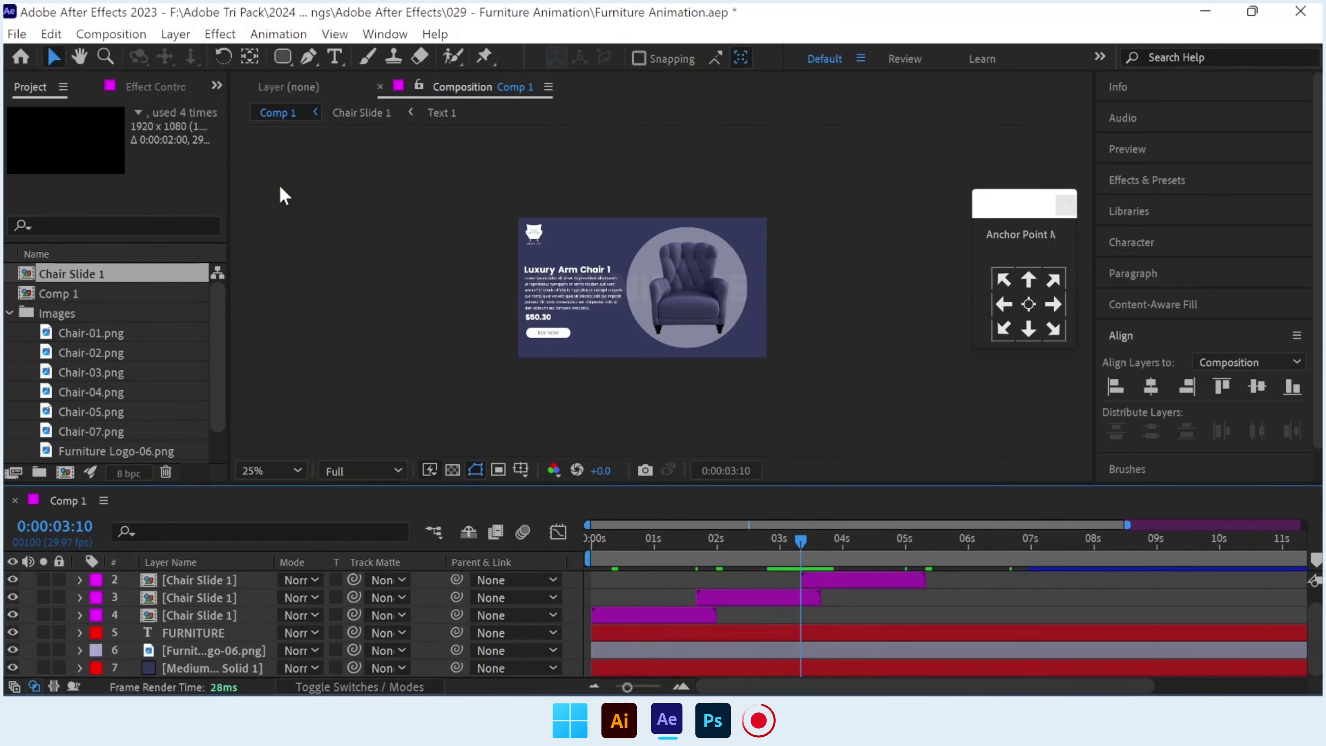
left_click(110, 34)
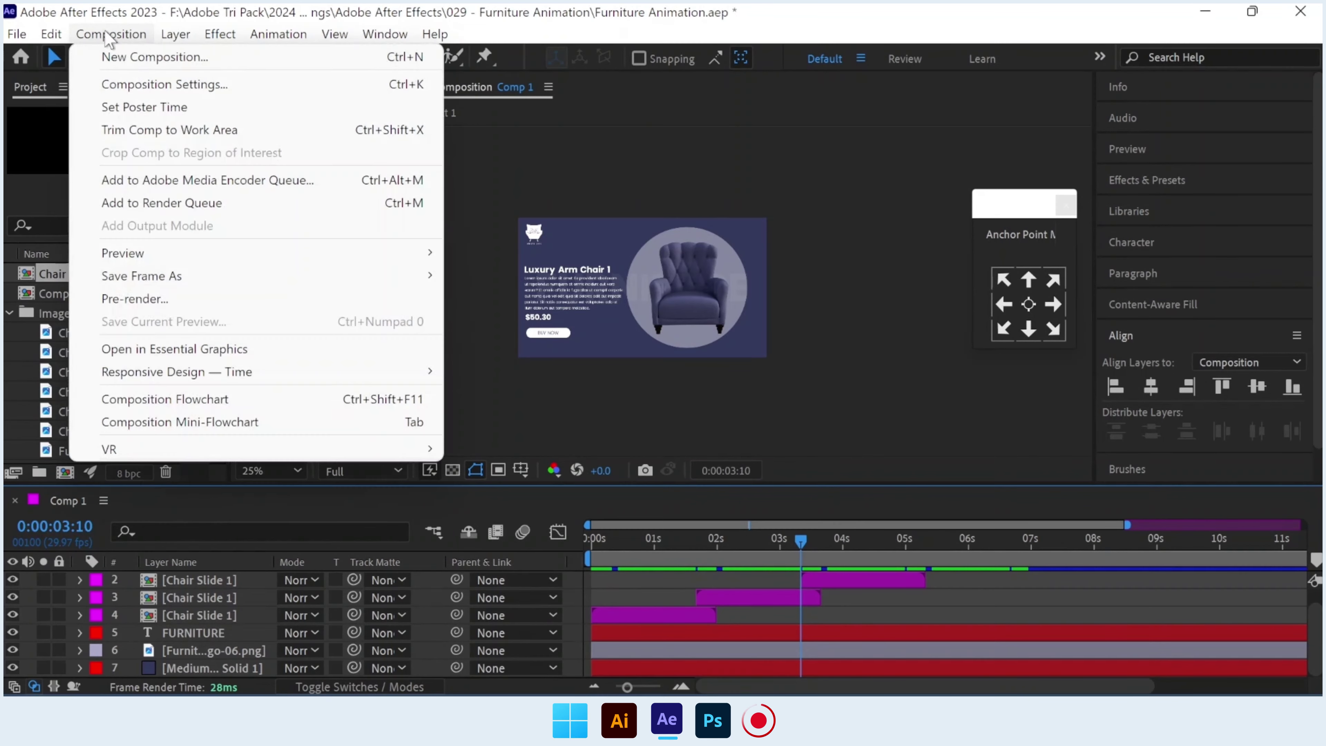
left_click(151, 83)
left_click(771, 483)
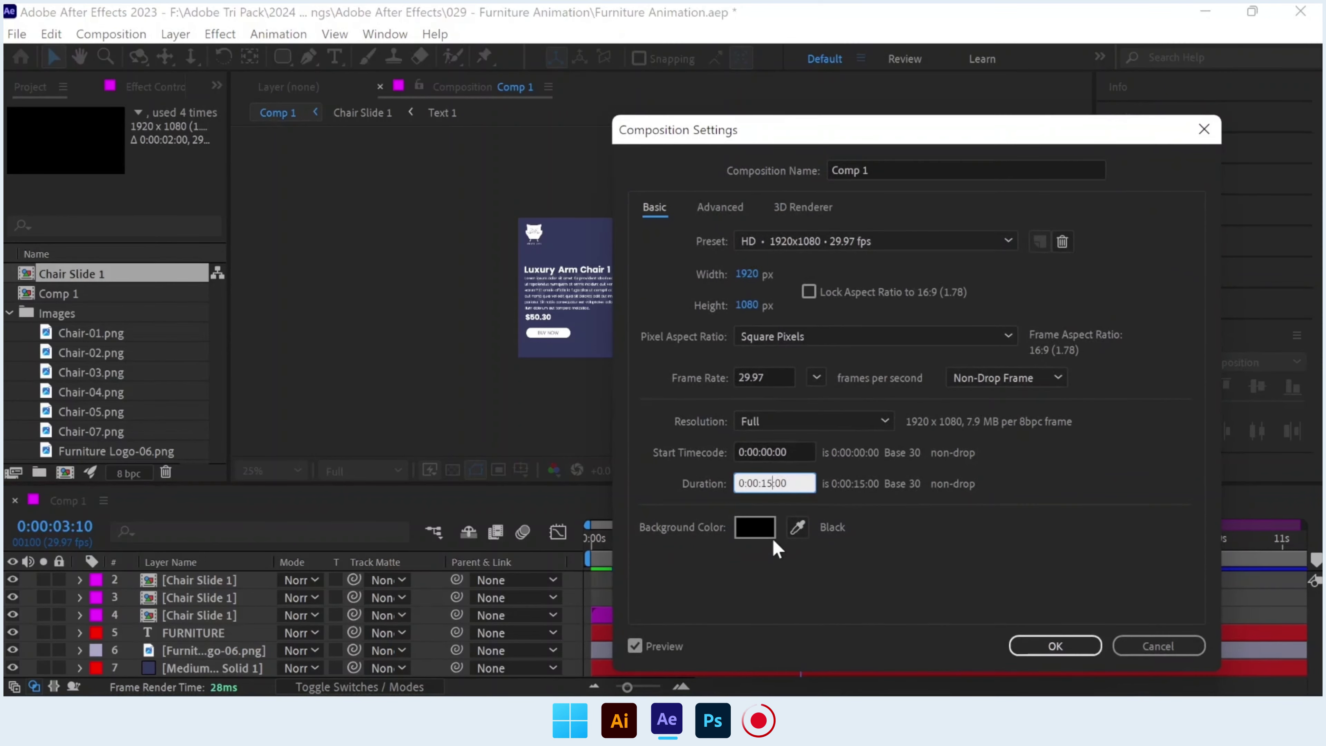
key("Return")
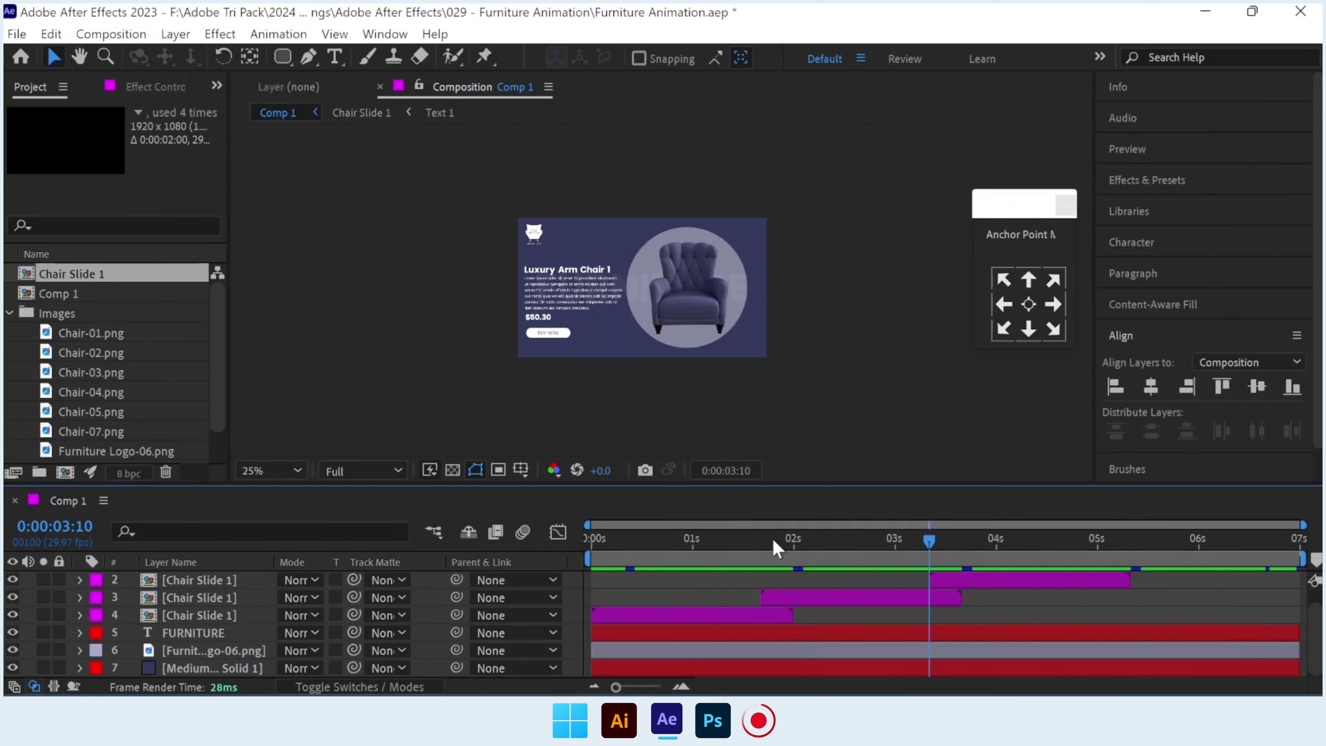
Make the last Chair Slide 1 layer end at 7 seconds and scrub the sequence.
left_click(1005, 578)
key("ctrl+d")
left_click_drag(1005, 578, 1091, 609)
left_click_drag(678, 543, 821, 544)
Duplicate the Chair Slide 1 precomp to create Chair Slide 2, 3 and 4.
left_click(216, 615)
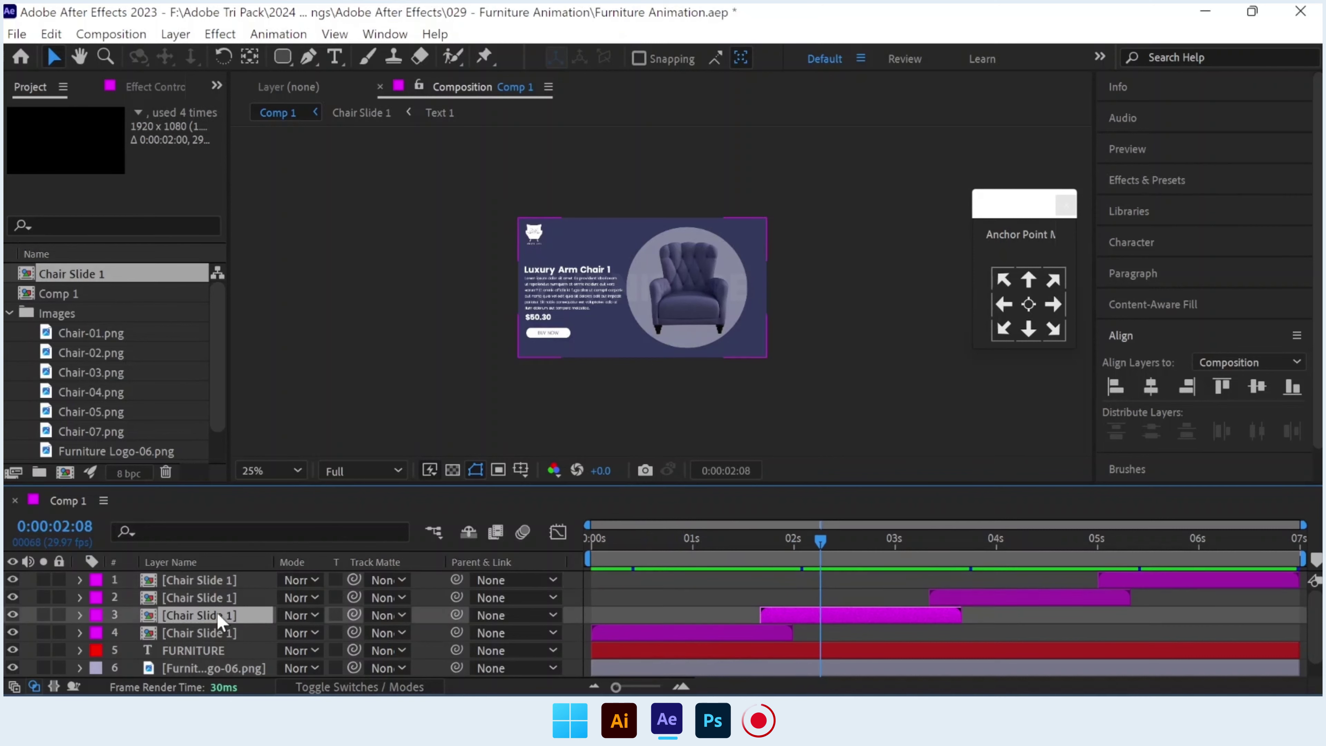
key("ctrl+d")
key("ctrl+d")
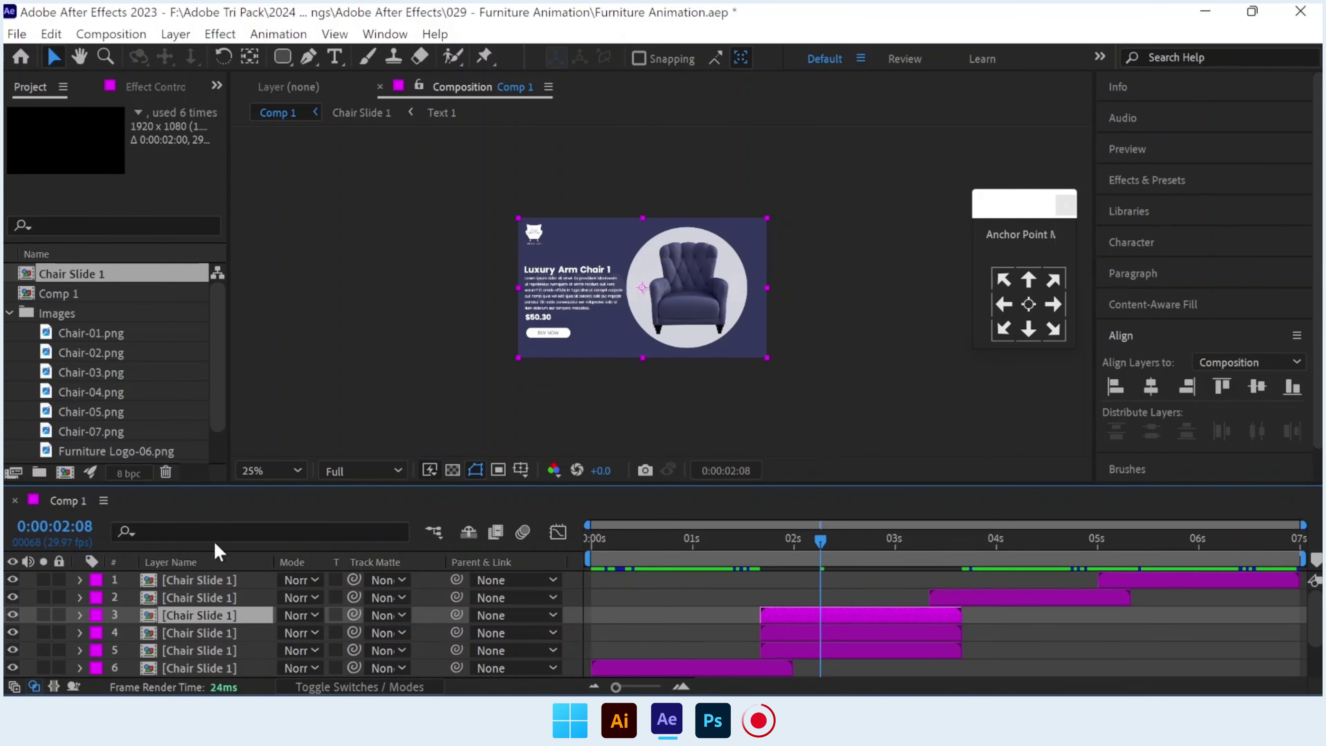
key("ctrl+z")
key("ctrl+z")
left_click(106, 275)
key("ctrl+d")
key("ctrl+d")
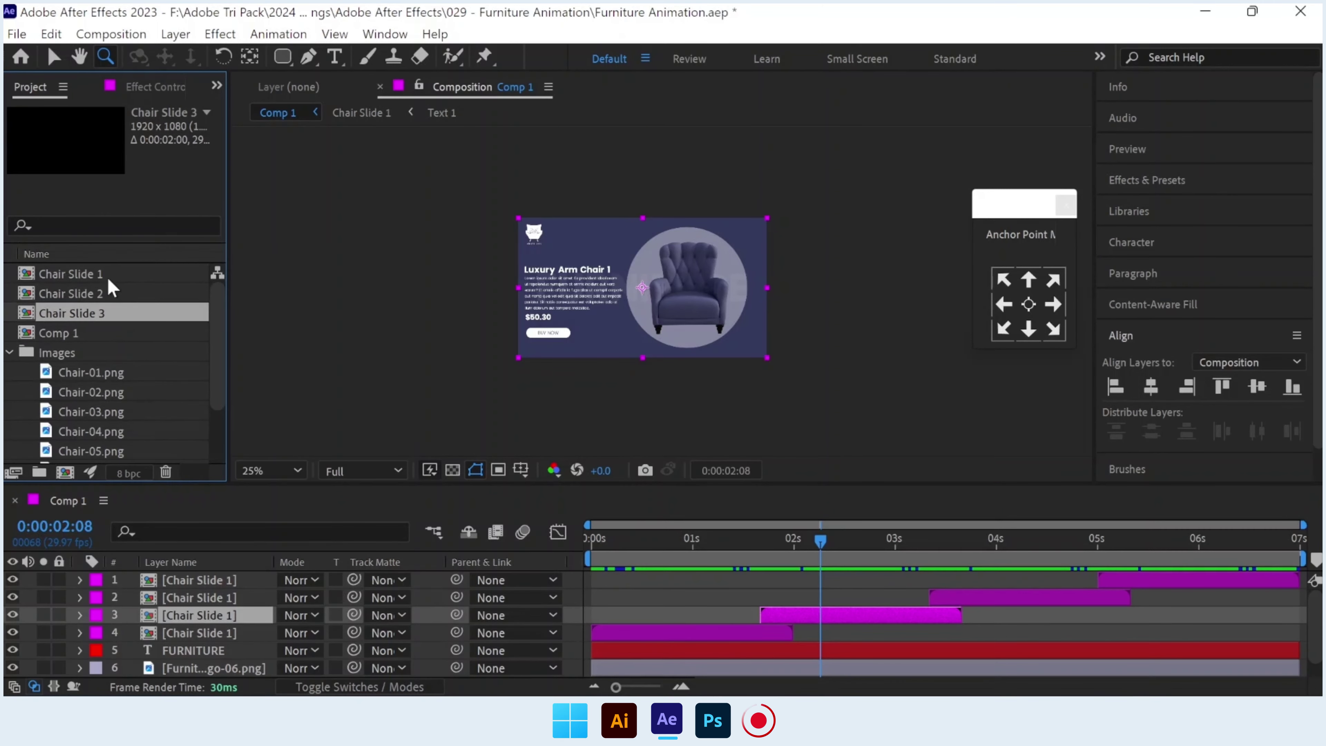
key("ctrl+d")
Replace layers 3, 2 and 1 with Chair Slide 2, 3 and 4, then open Chair Slide 2.
left_click_drag(86, 293, 207, 616)
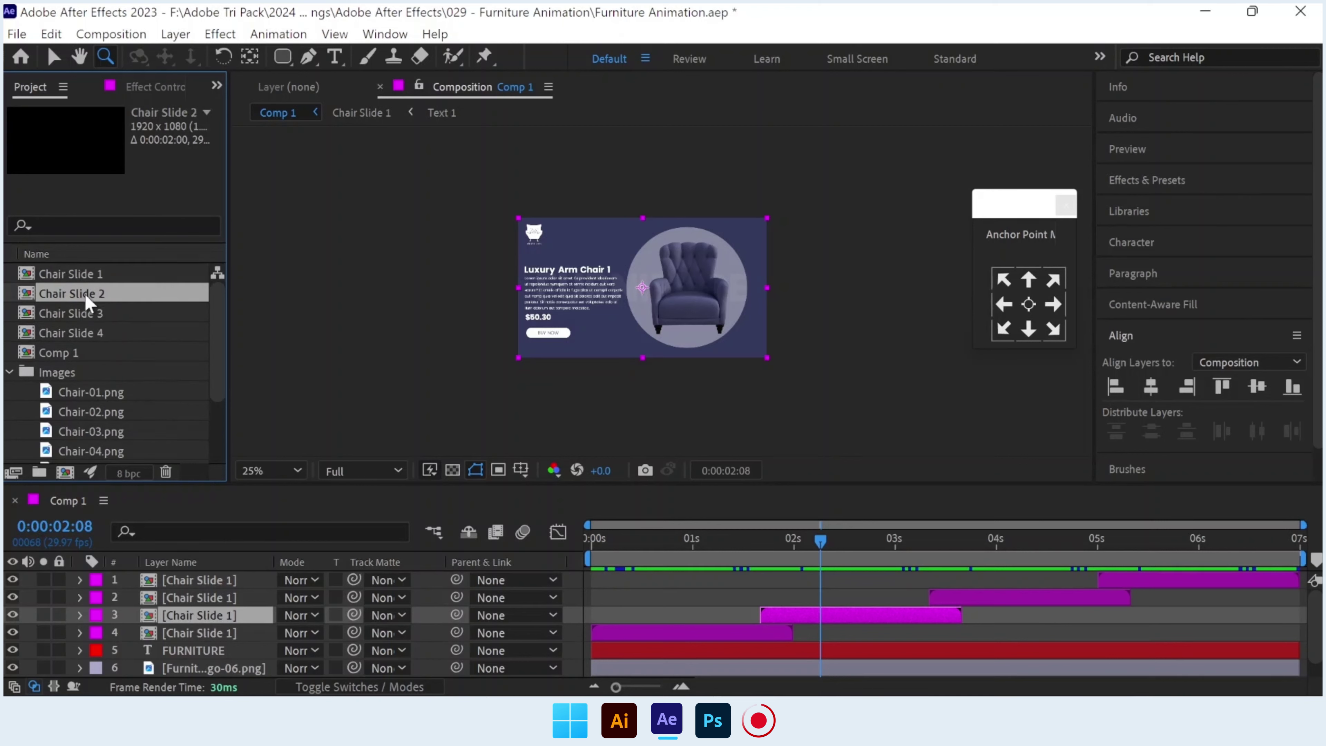
left_click(204, 597)
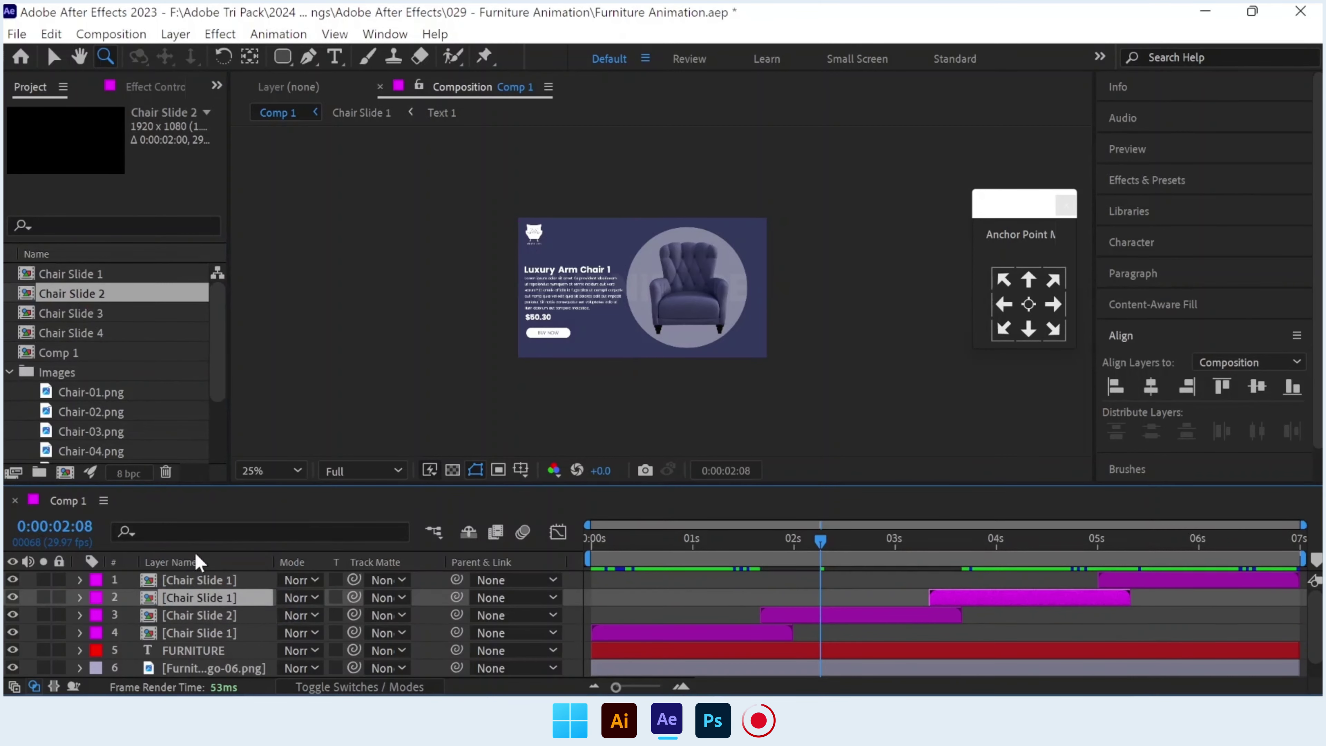
left_click_drag(92, 316, 224, 598)
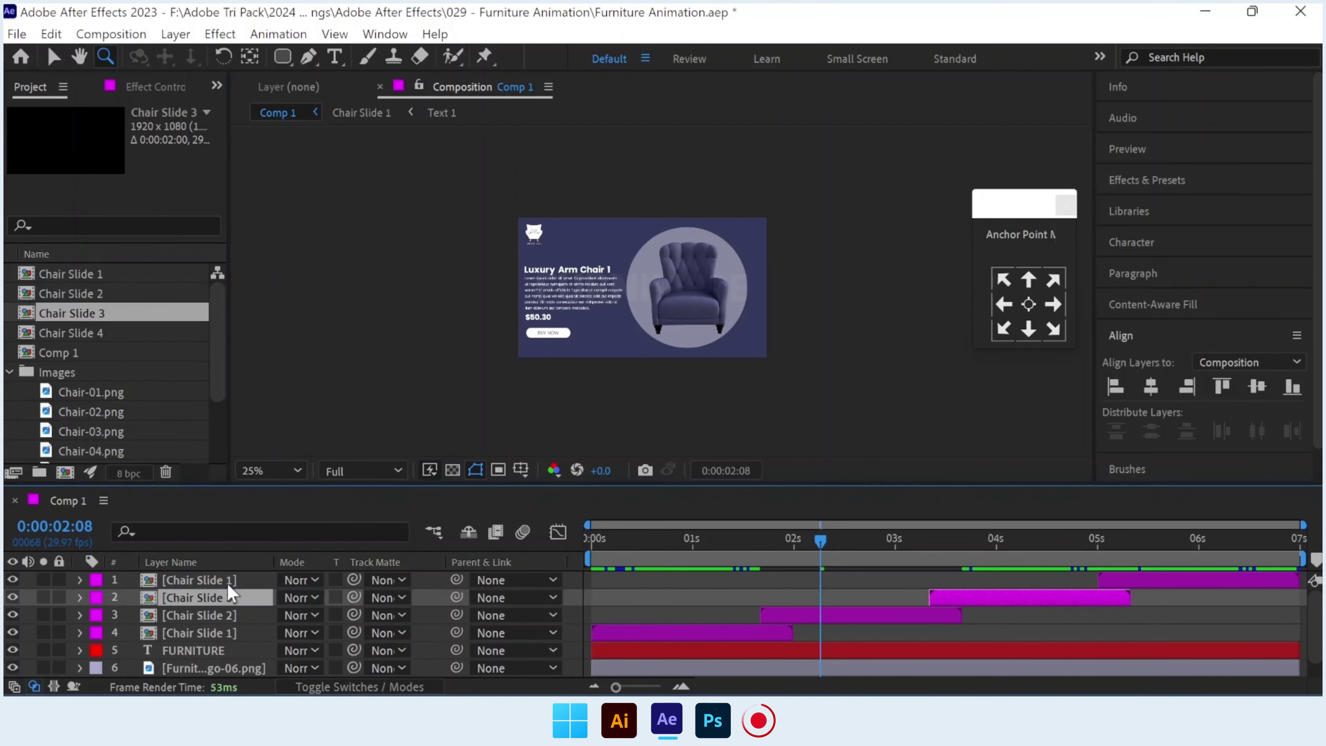
left_click(225, 580)
left_click_drag(92, 333, 223, 581)
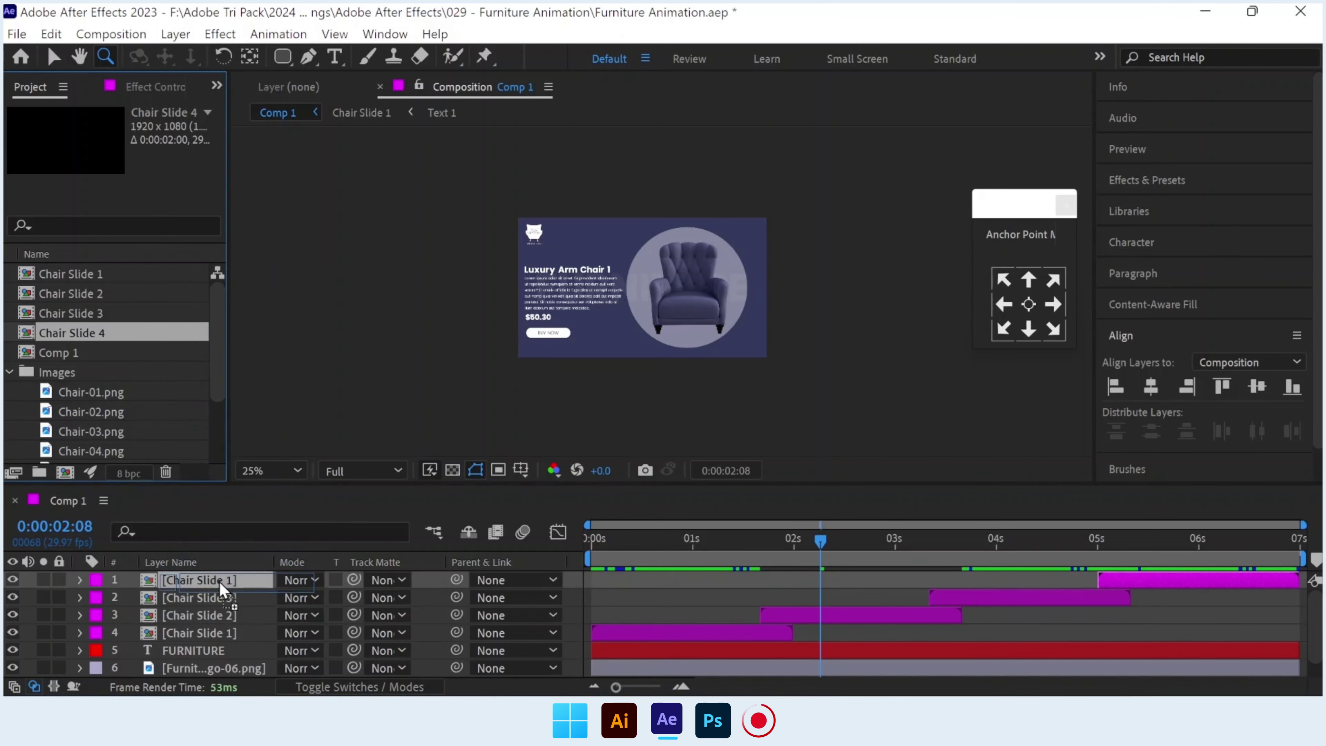
scroll(85, 360, "down", 3)
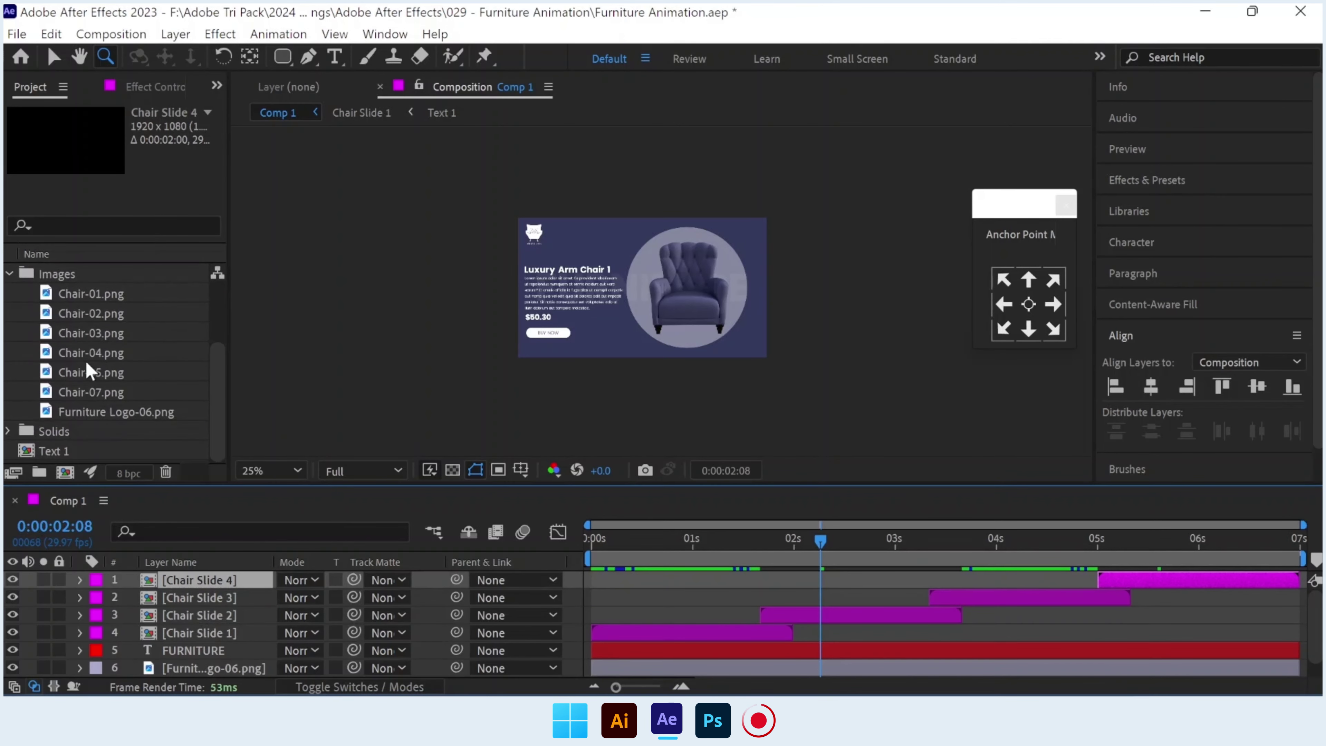
scroll(85, 360, "up", 3)
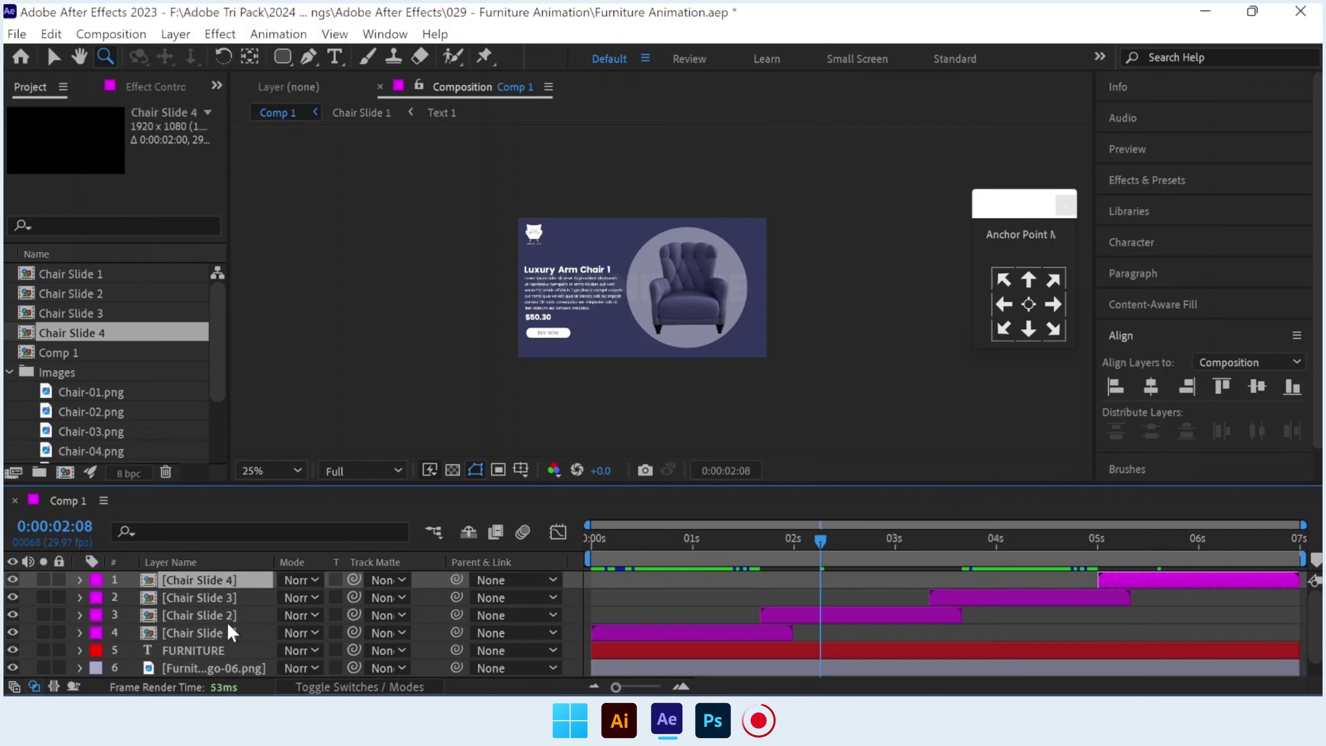
double_click(225, 615)
scroll(110, 416, "down", 3)
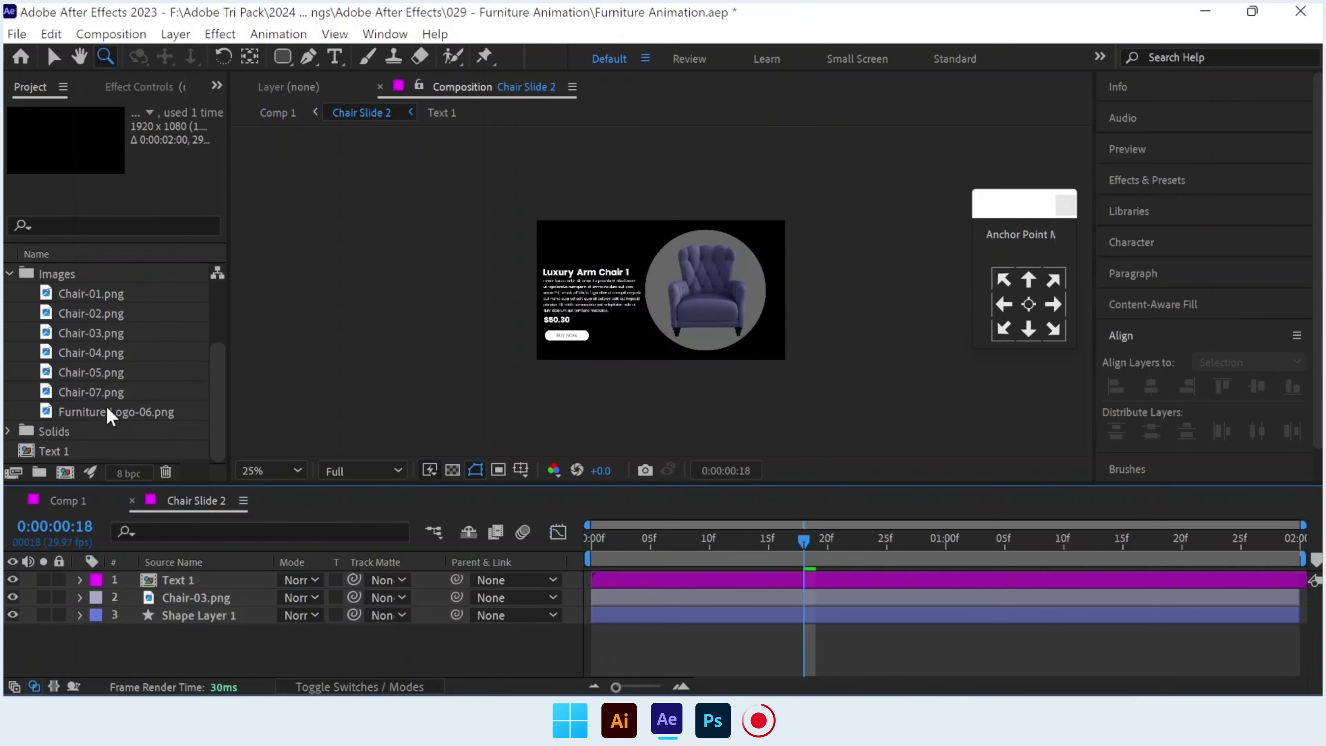
Duplicate the Text 1 precomp and swap Text 2 and Chair-04.png into Chair Slide 2.
left_click(98, 452)
key("ctrl+d")
key("ctrl+d")
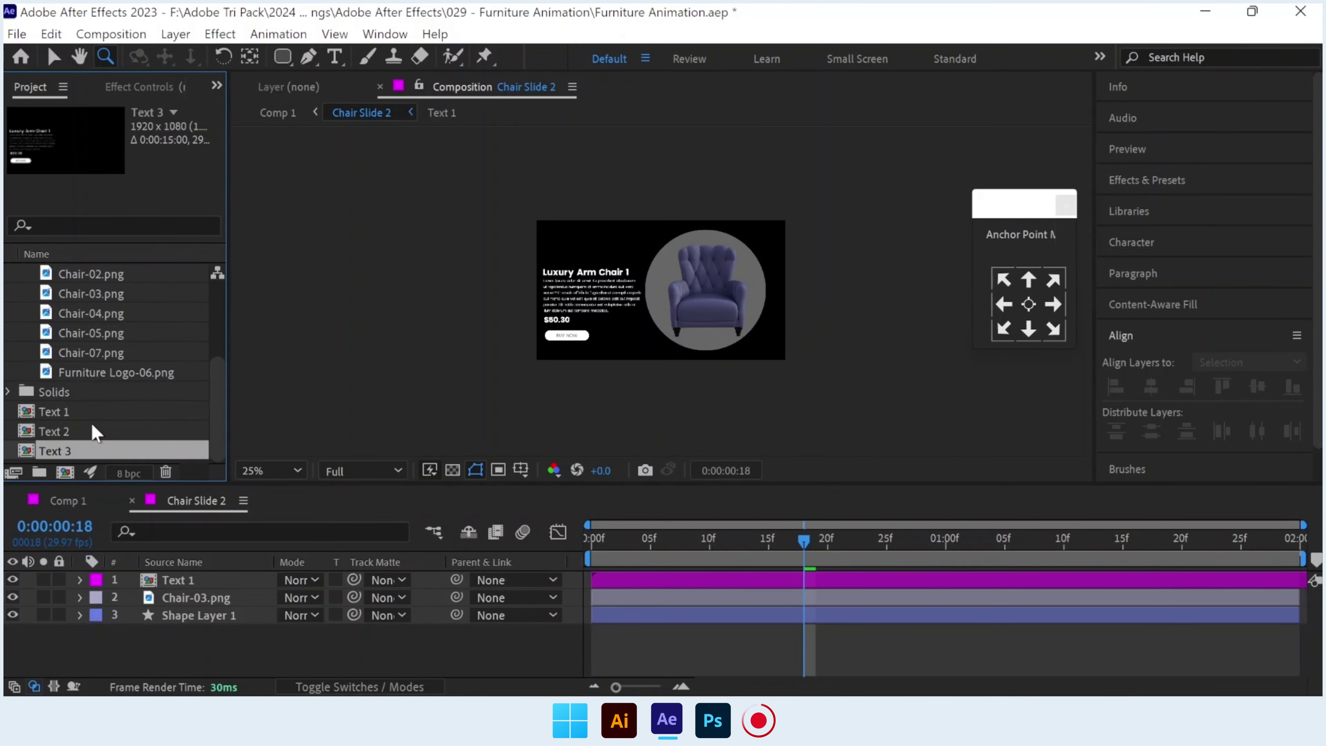
key("ctrl+d")
left_click_drag(85, 420, 146, 469)
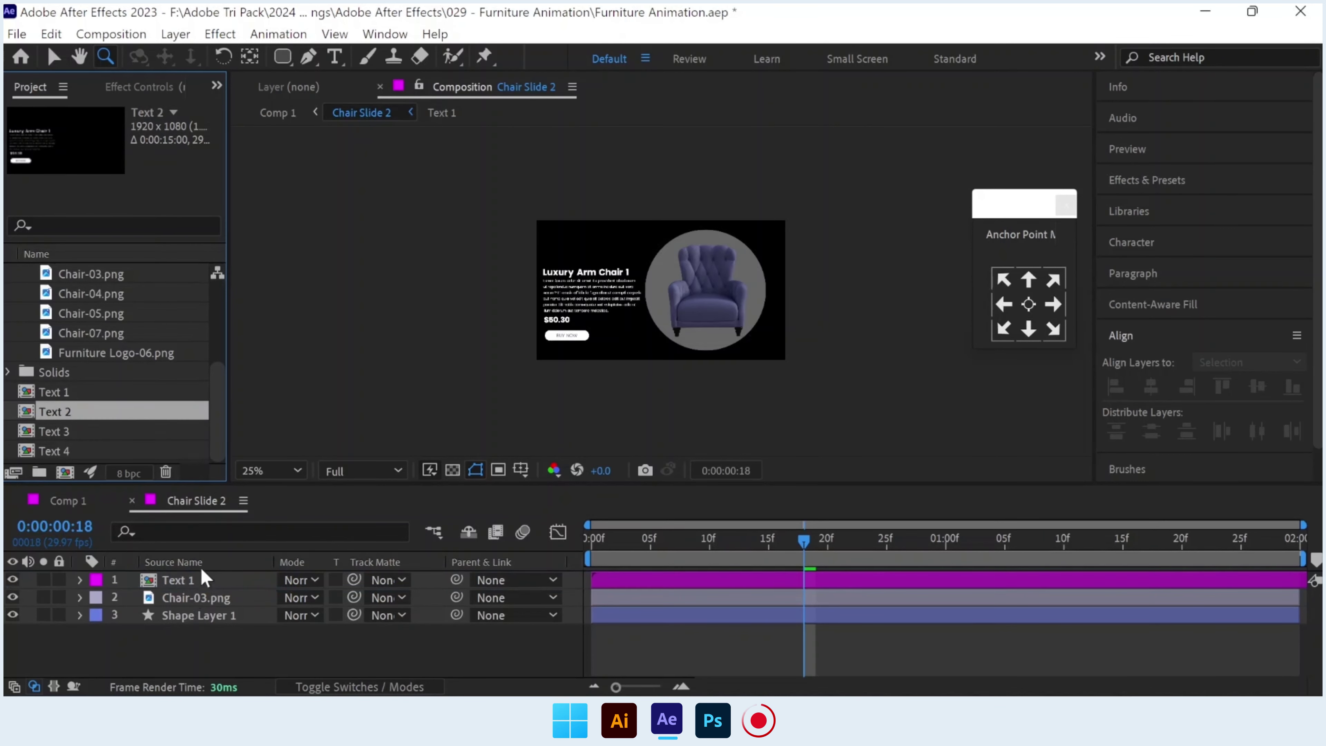
left_click(200, 580)
left_click_drag(87, 410, 216, 600)
left_click(98, 294)
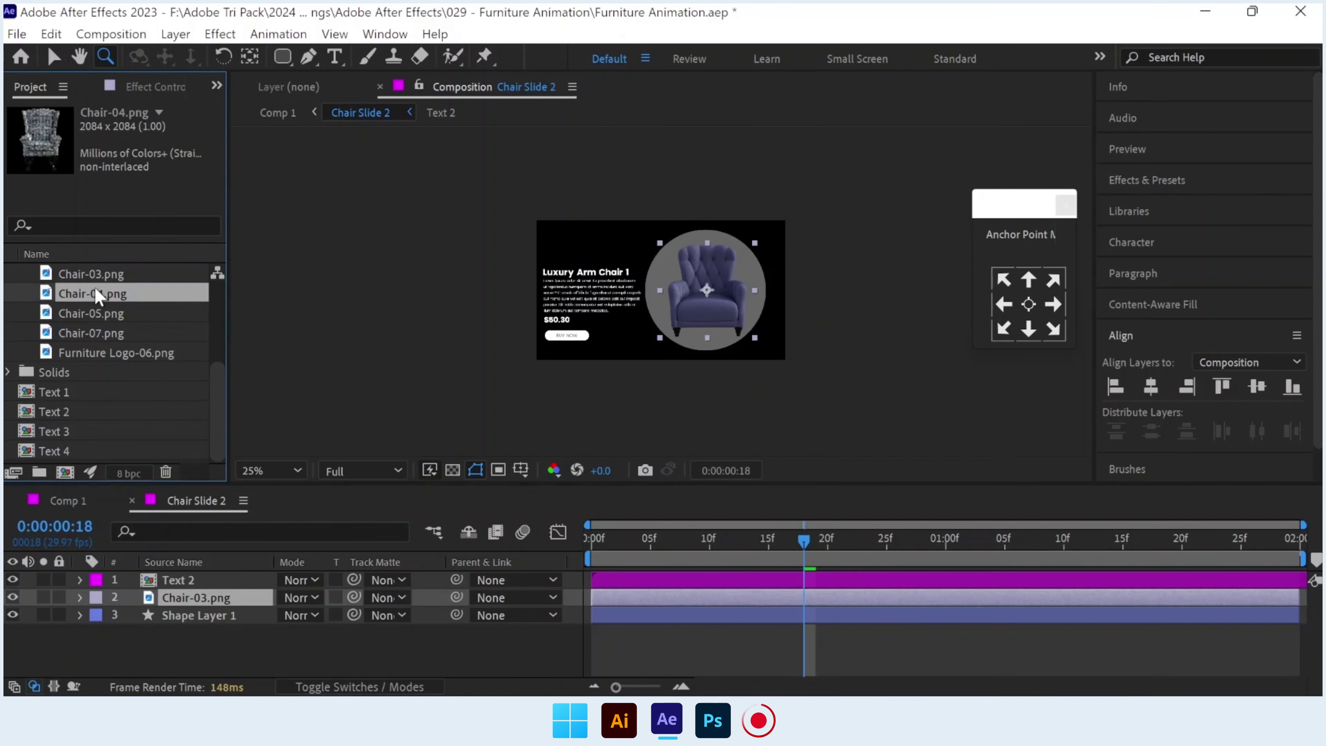
left_click_drag(95, 295, 188, 600, "alt")
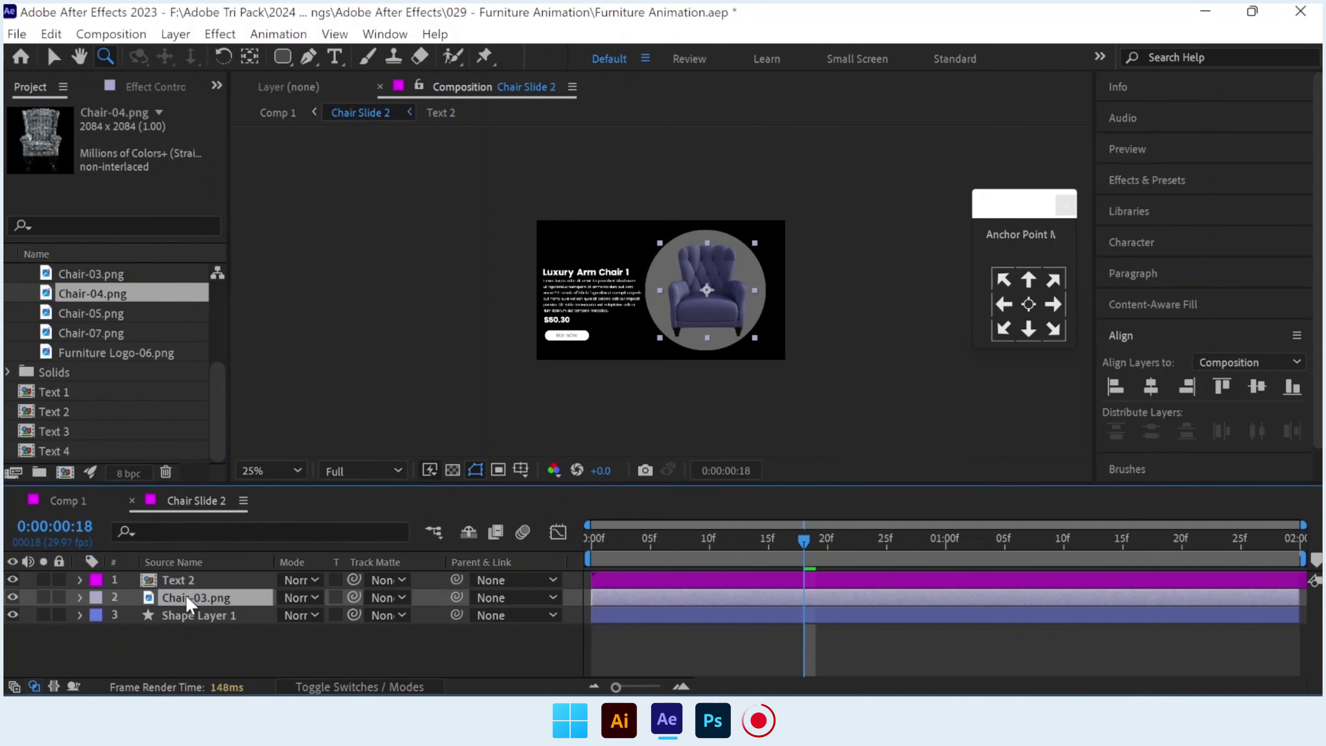
Change the Text 2 title to 'Luxury Arm Chair 2' and show Chair-04.png's scale keyframes.
double_click(209, 581)
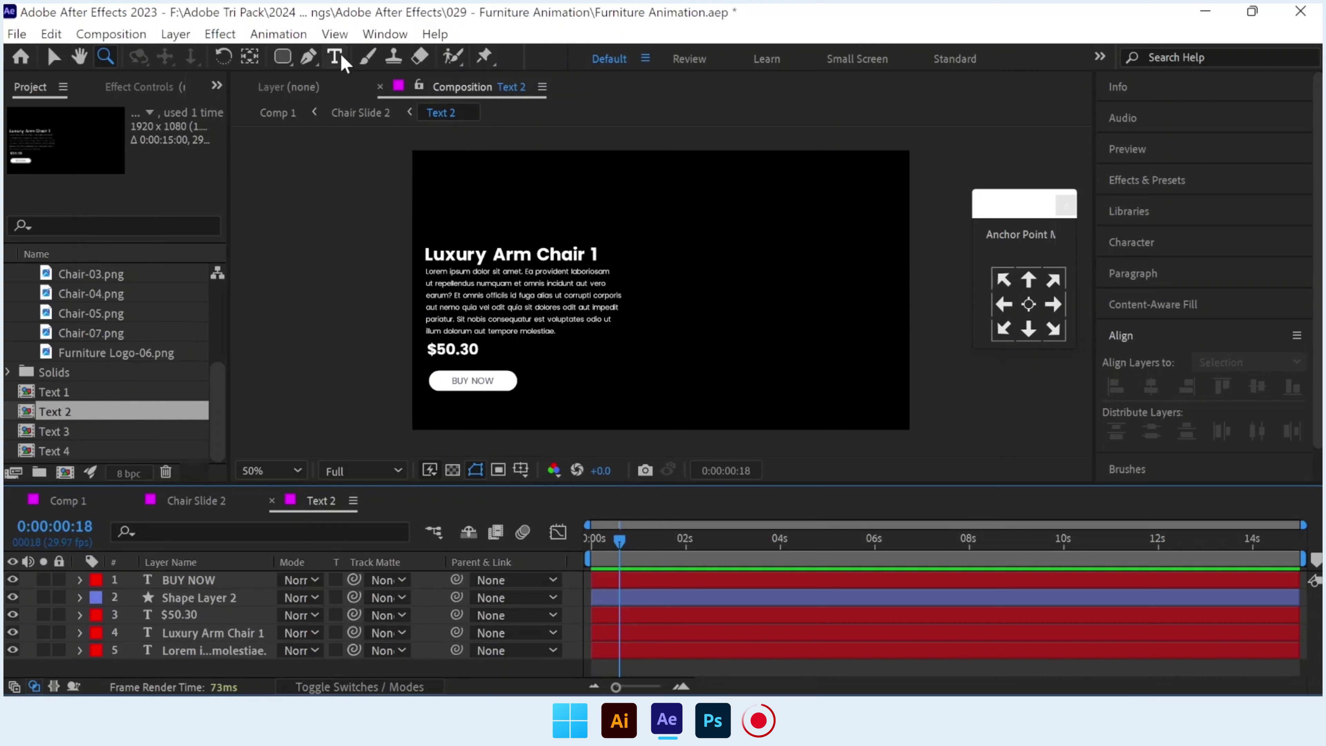
left_click(335, 56)
left_click_drag(585, 255, 598, 254)
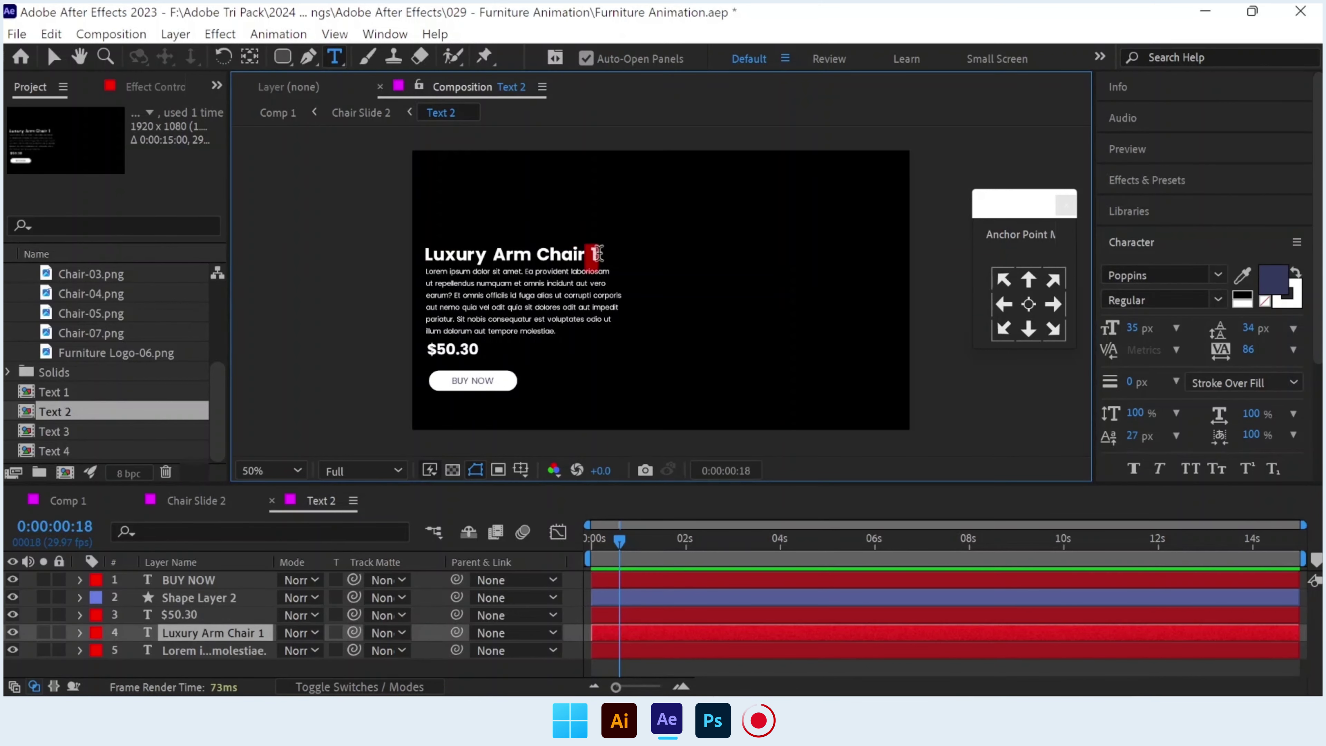
type("2")
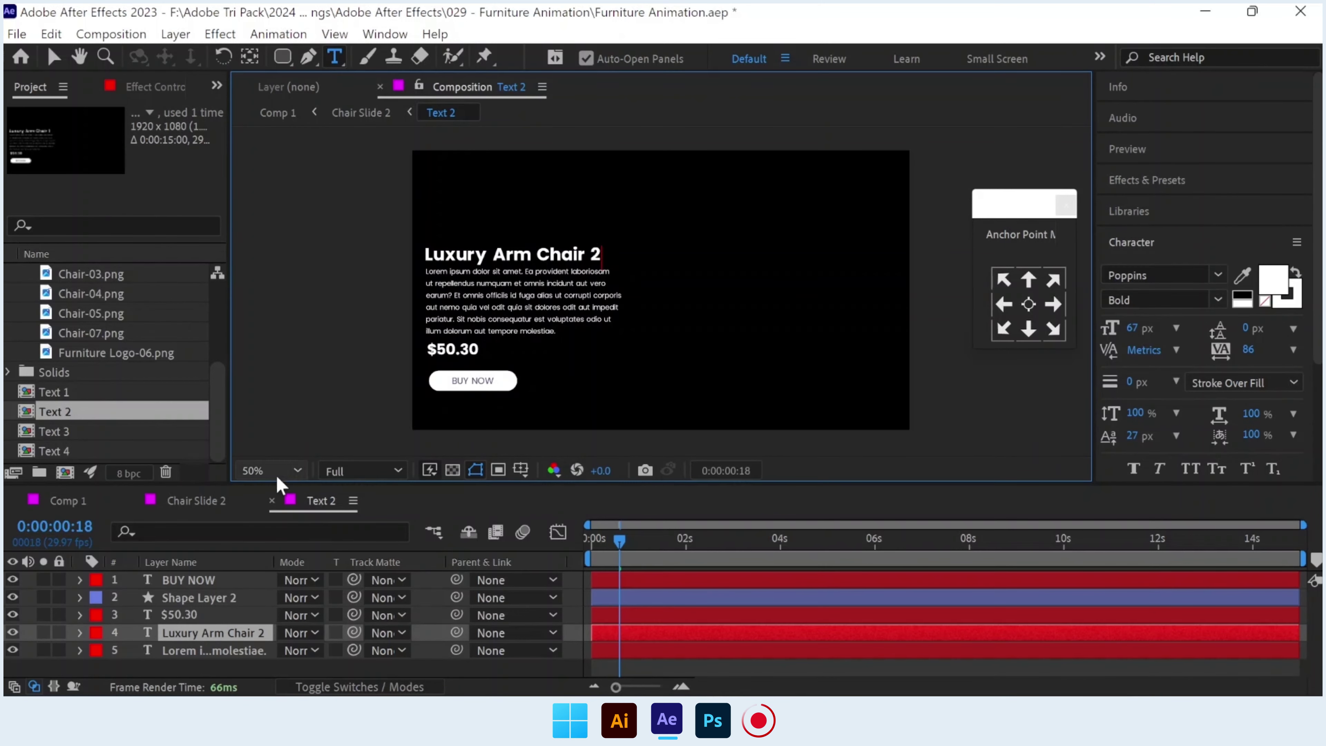
left_click(270, 500)
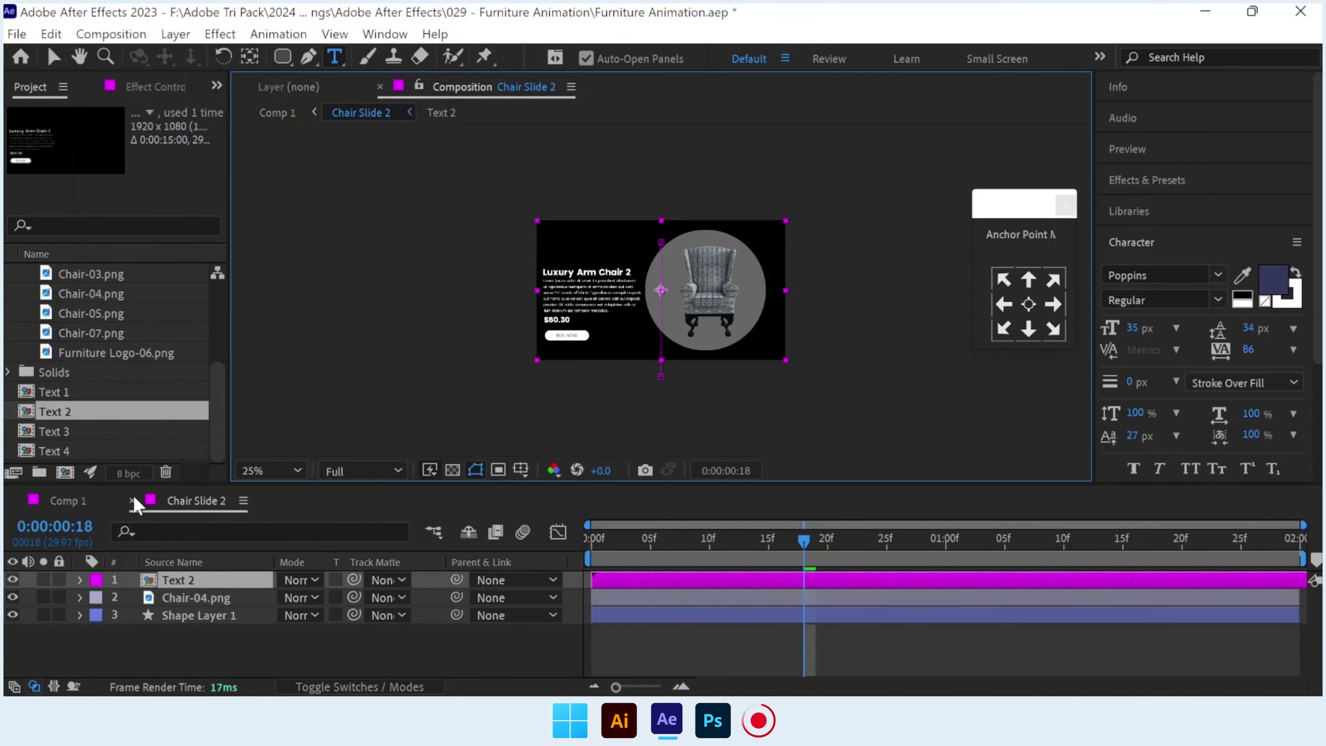
left_click(132, 500)
double_click(222, 615)
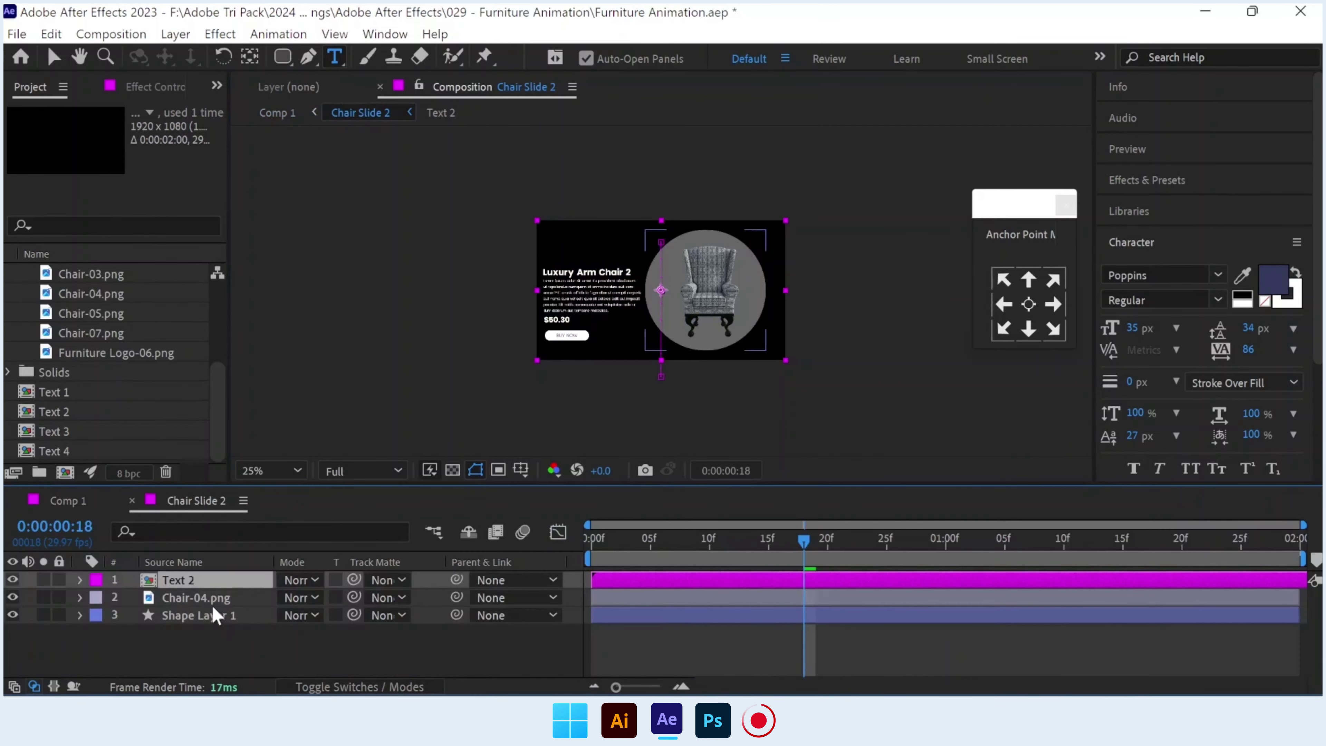
left_click(205, 599)
key("s")
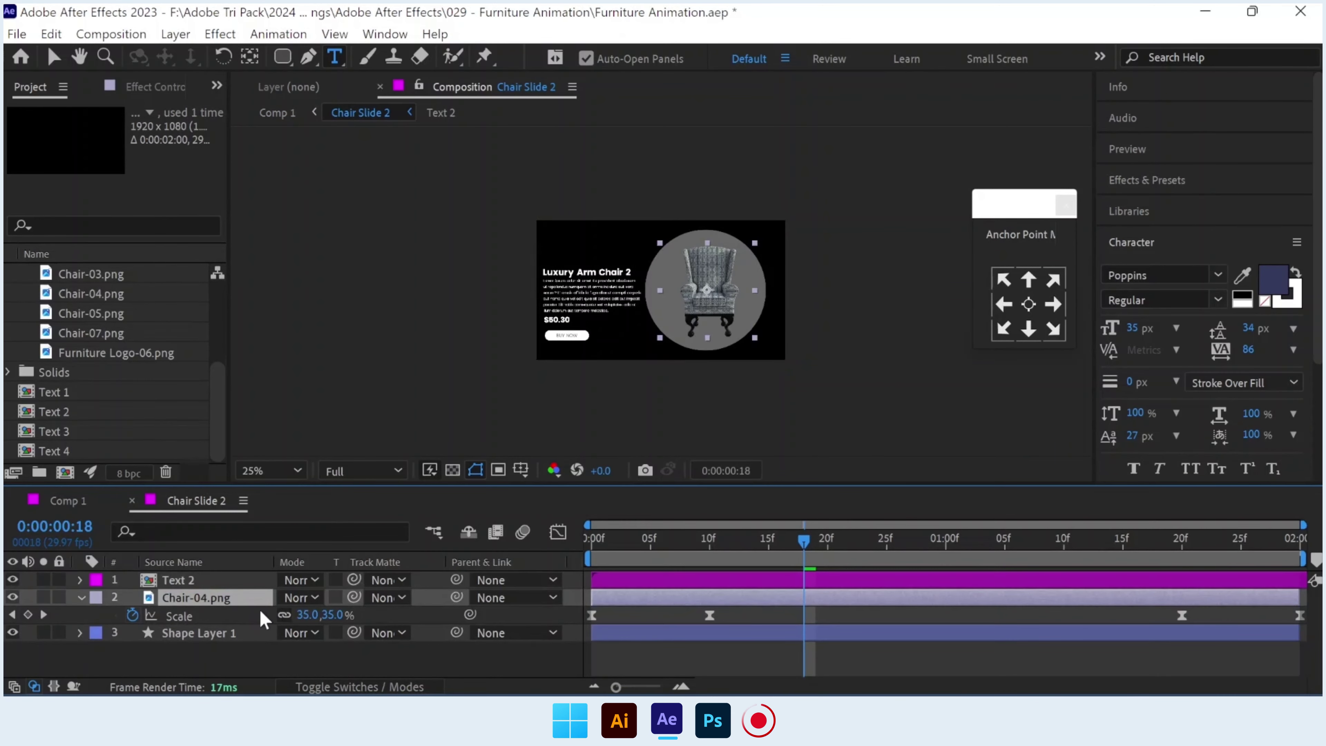
In Chair Slide 3, replace Chair-03.png with Chair-07.png and Text 1 with Text 3.
left_click(132, 501)
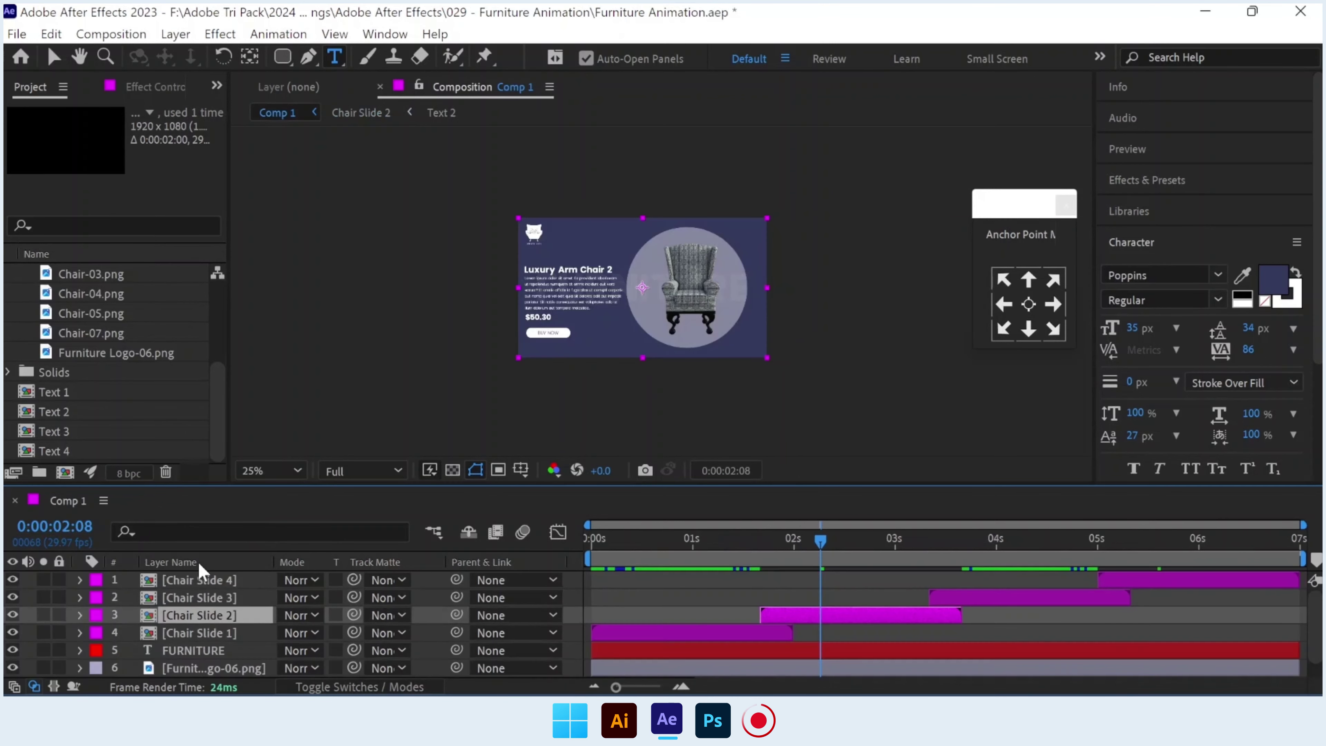
double_click(222, 598)
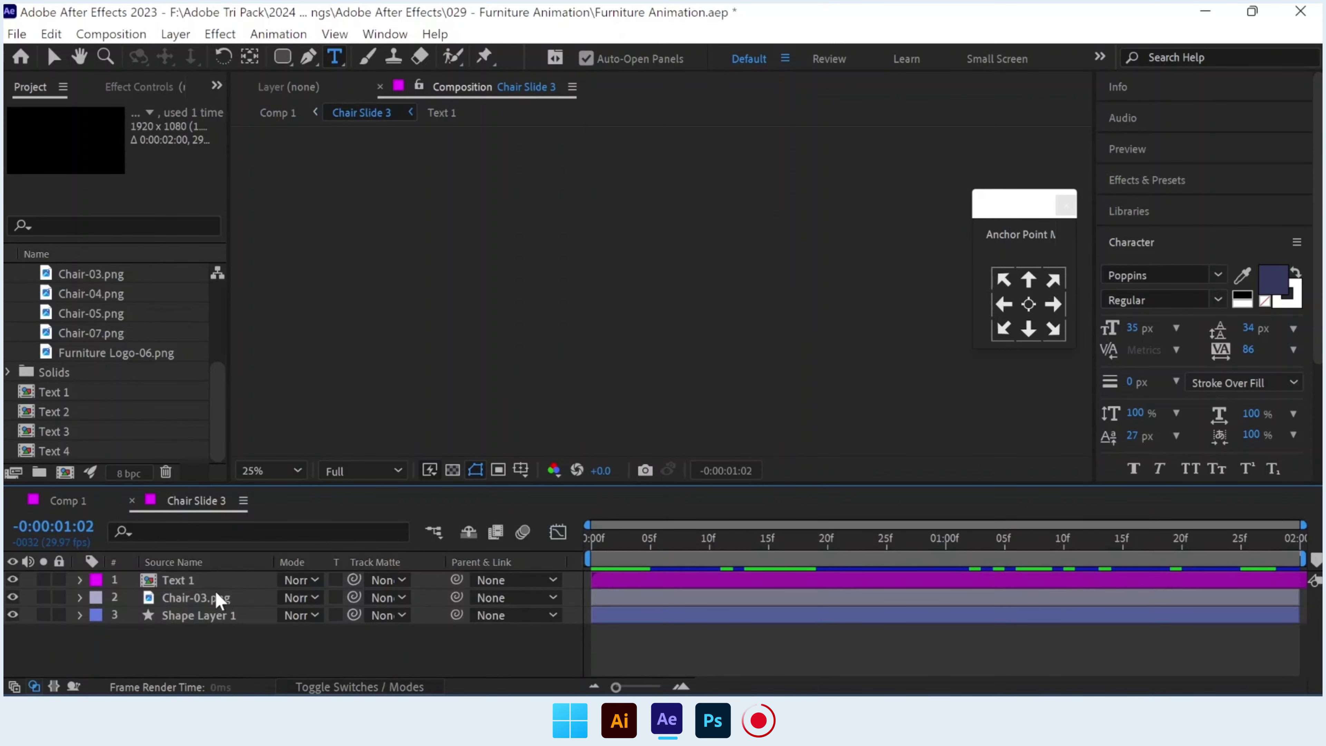
left_click(219, 598)
left_click_drag(117, 333, 206, 597)
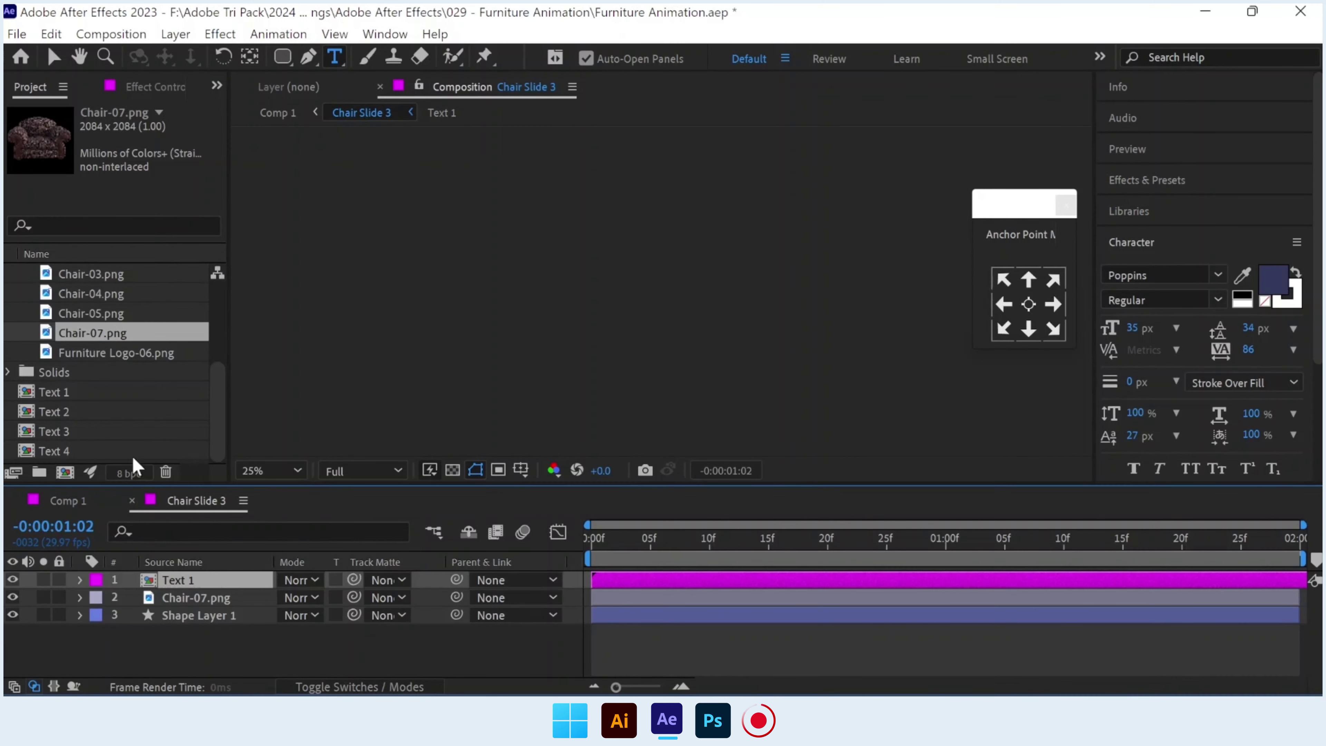
left_click(86, 431)
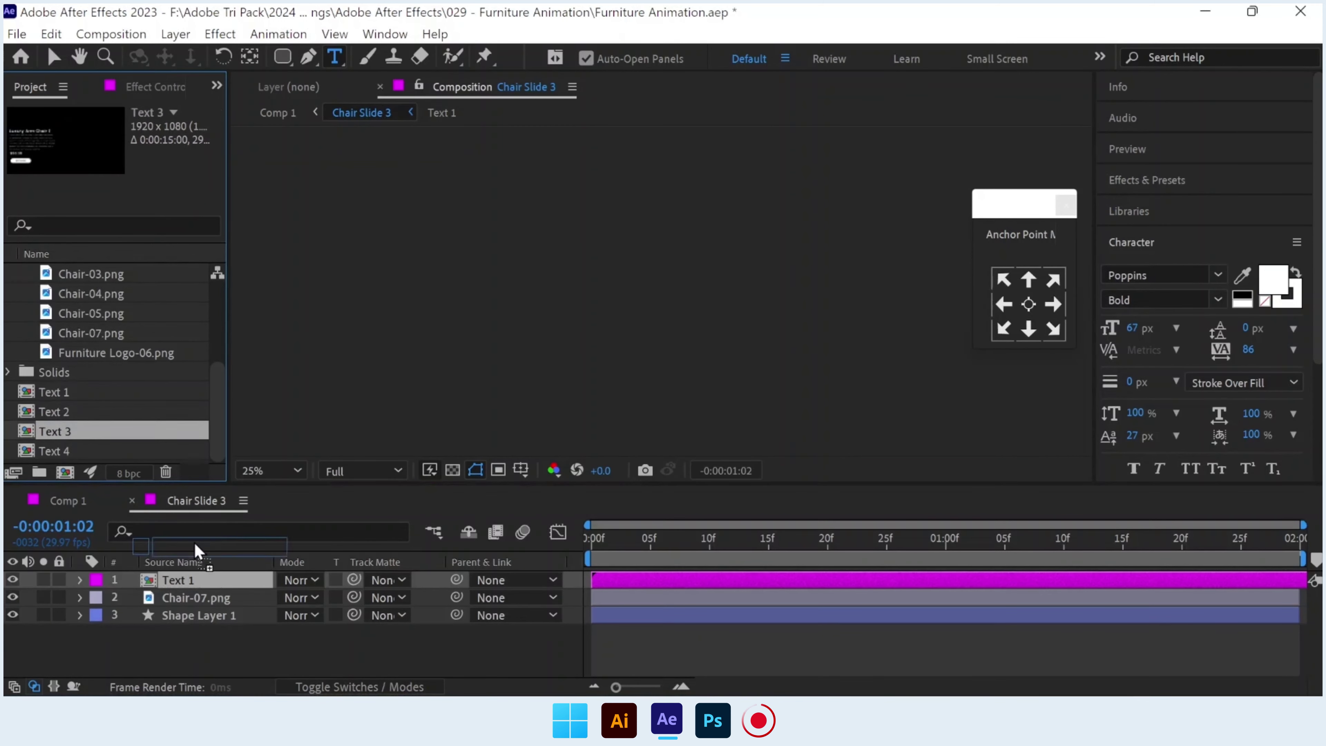
left_click_drag(84, 433, 187, 577)
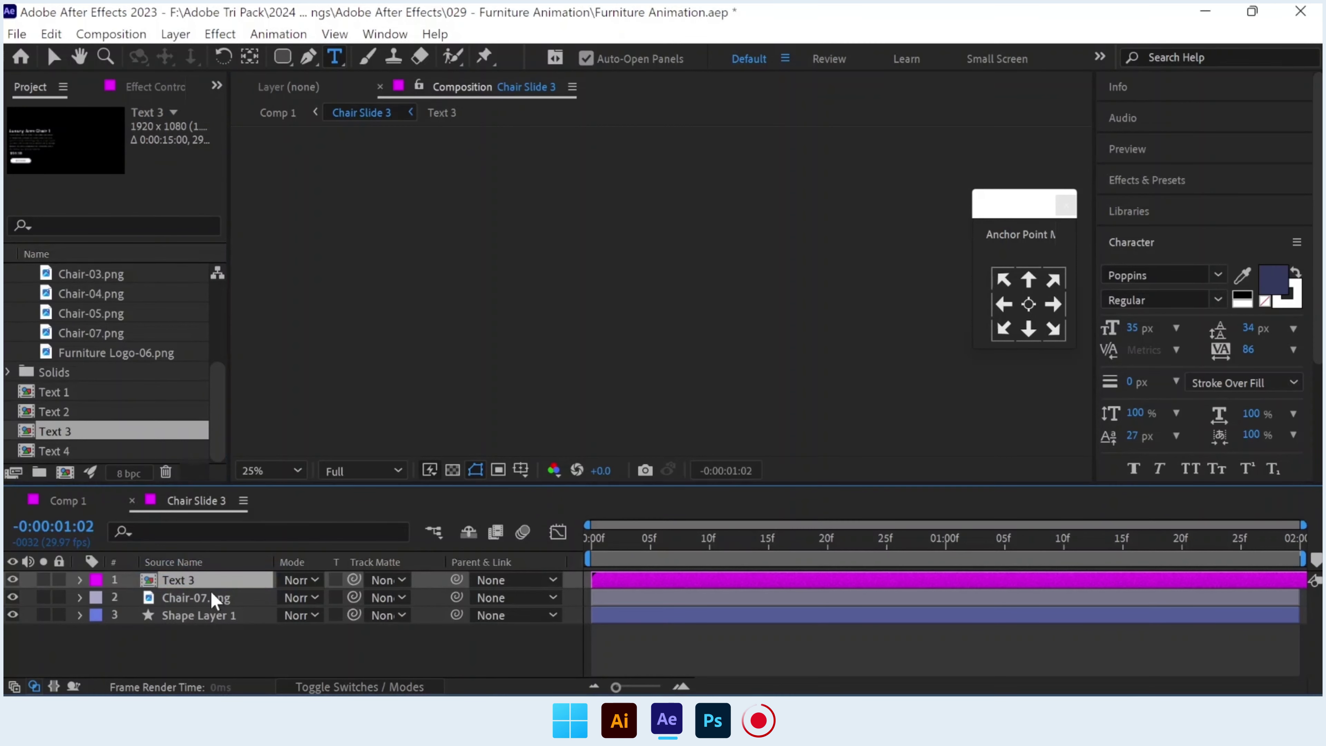
Change the Text 3 title to 'Luxury Arm Chair 3' and return to Comp 1.
double_click(201, 580)
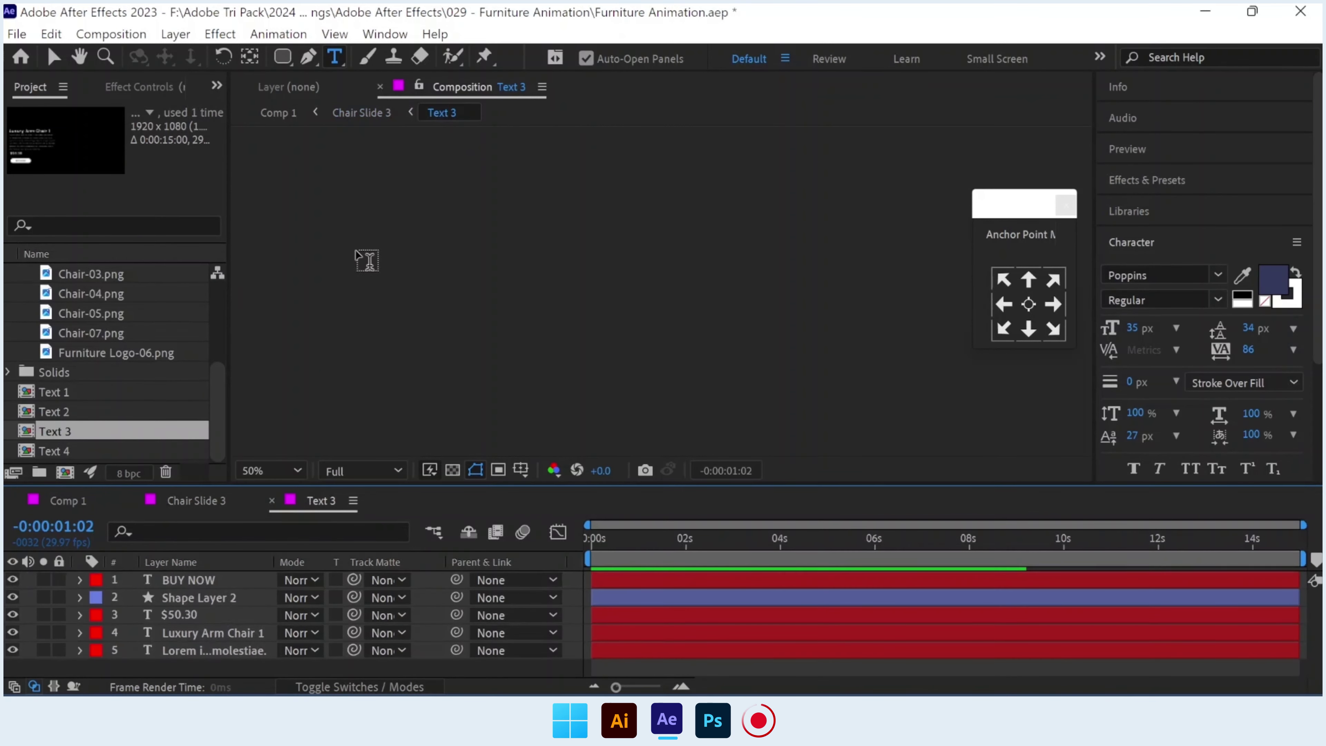
left_click_drag(660, 549, 727, 543)
double_click(601, 257)
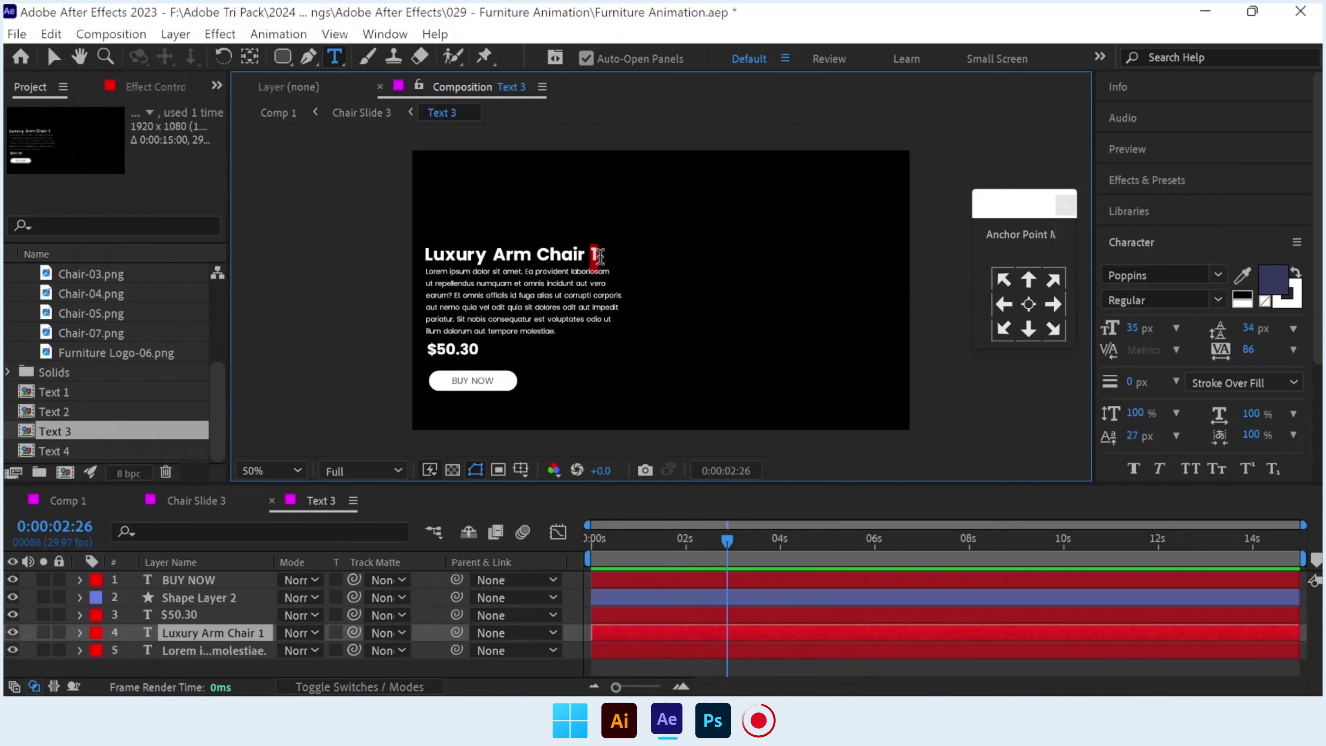
type("3")
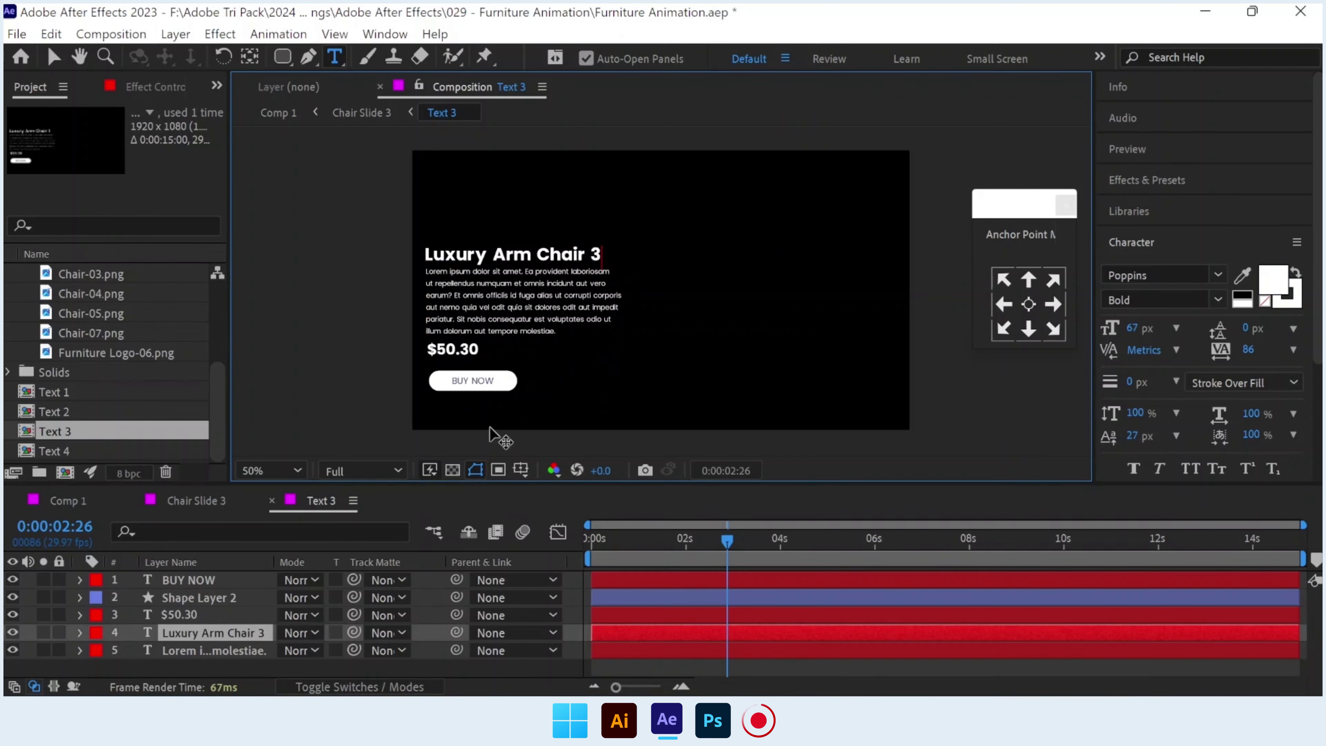
left_click(271, 501)
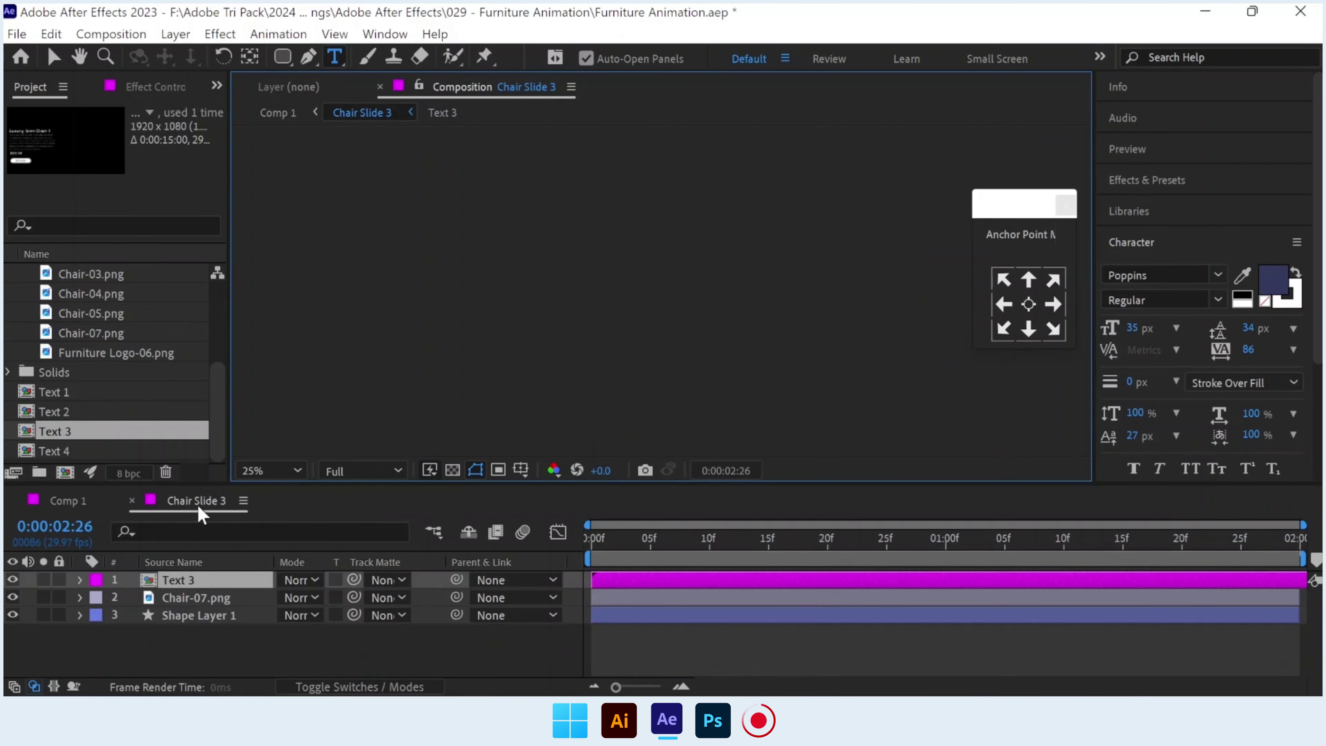
left_click(132, 501)
In Chair Slide 4, replace Text 1 with Text 4 and Chair-03.png with Chair-05.png.
double_click(215, 582)
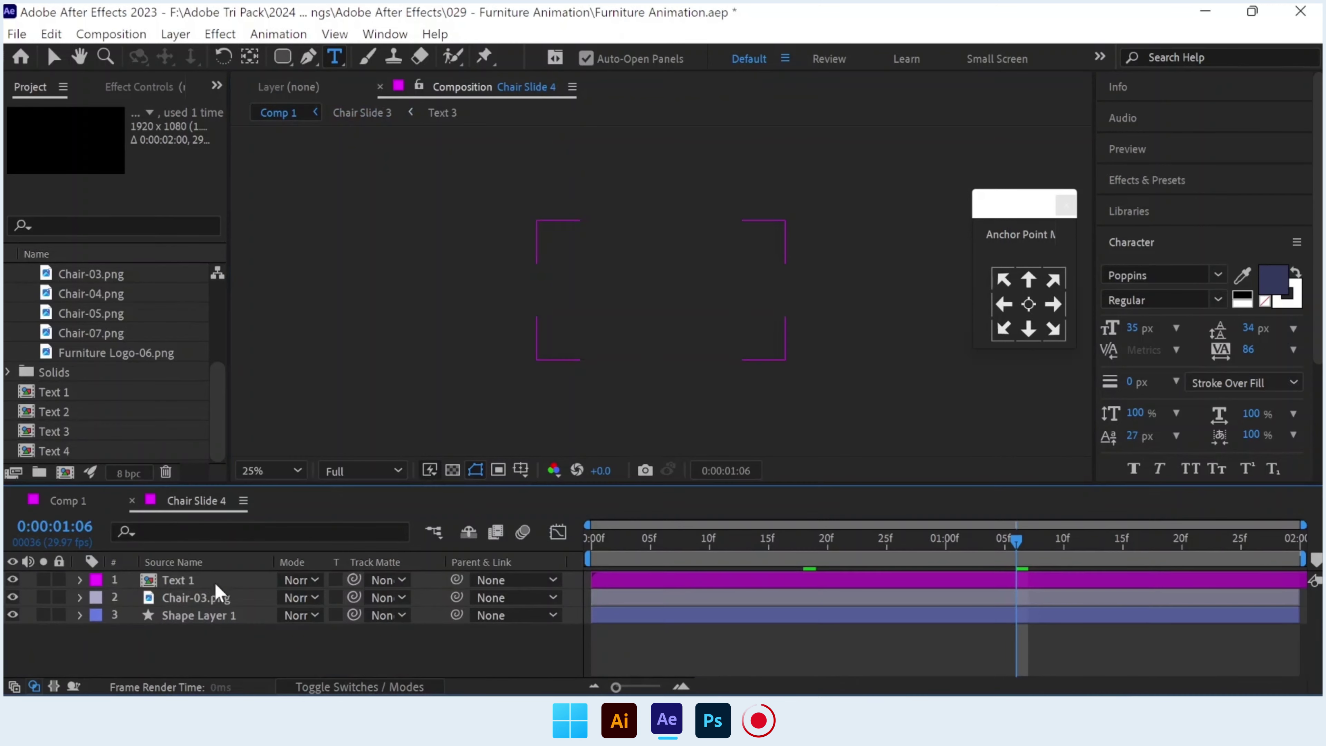
left_click(212, 579)
mouse_move(75, 449)
left_mouse_down()
mouse_move(203, 553)
mouse_move(216, 581)
left_mouse_up()
left_click(213, 601)
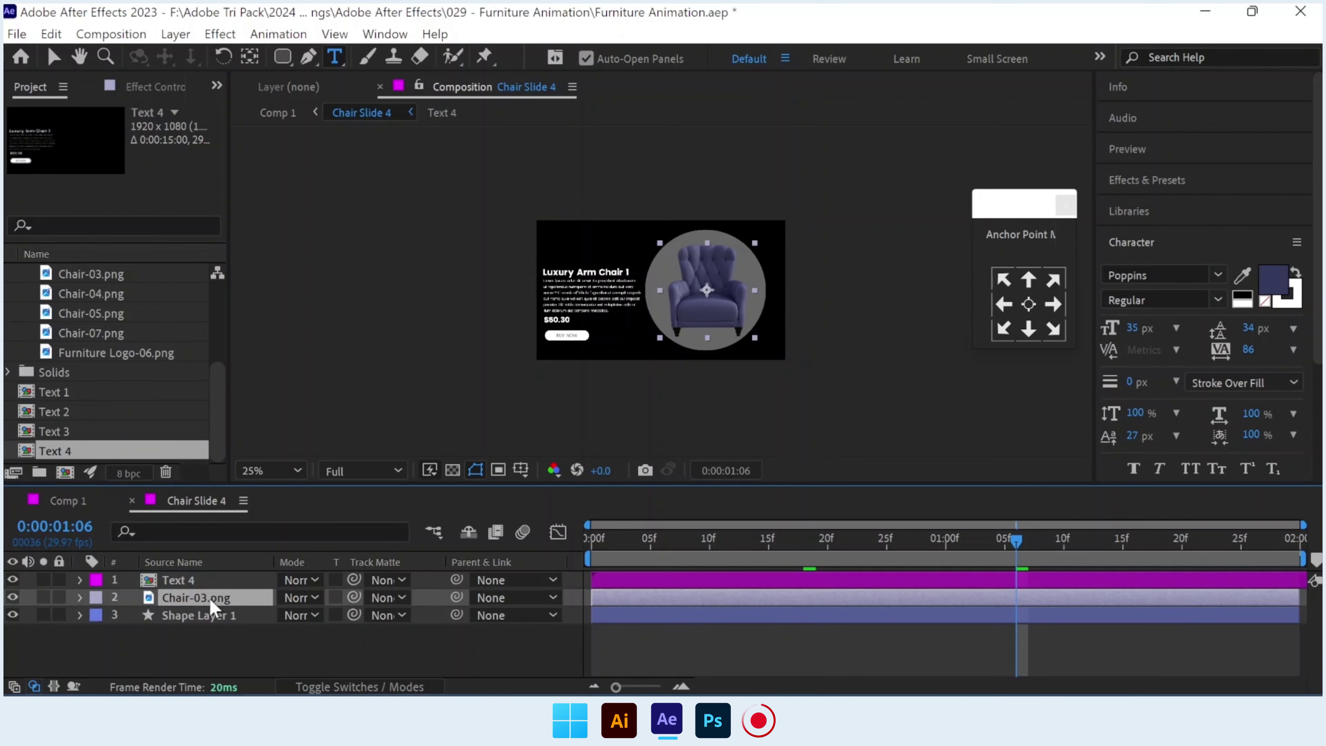
left_click(103, 333)
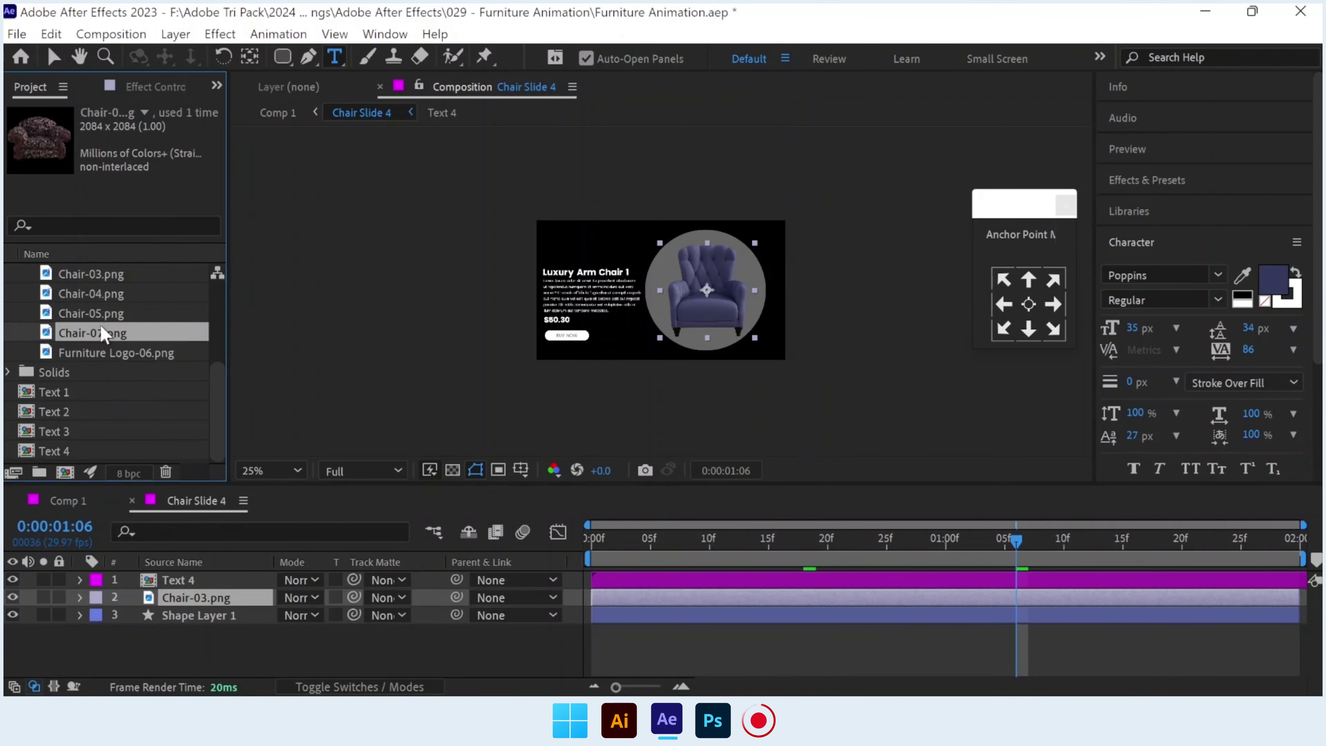
left_click(104, 314)
mouse_move(104, 314)
left_mouse_down()
mouse_move(172, 381)
mouse_move(219, 595)
left_mouse_up()
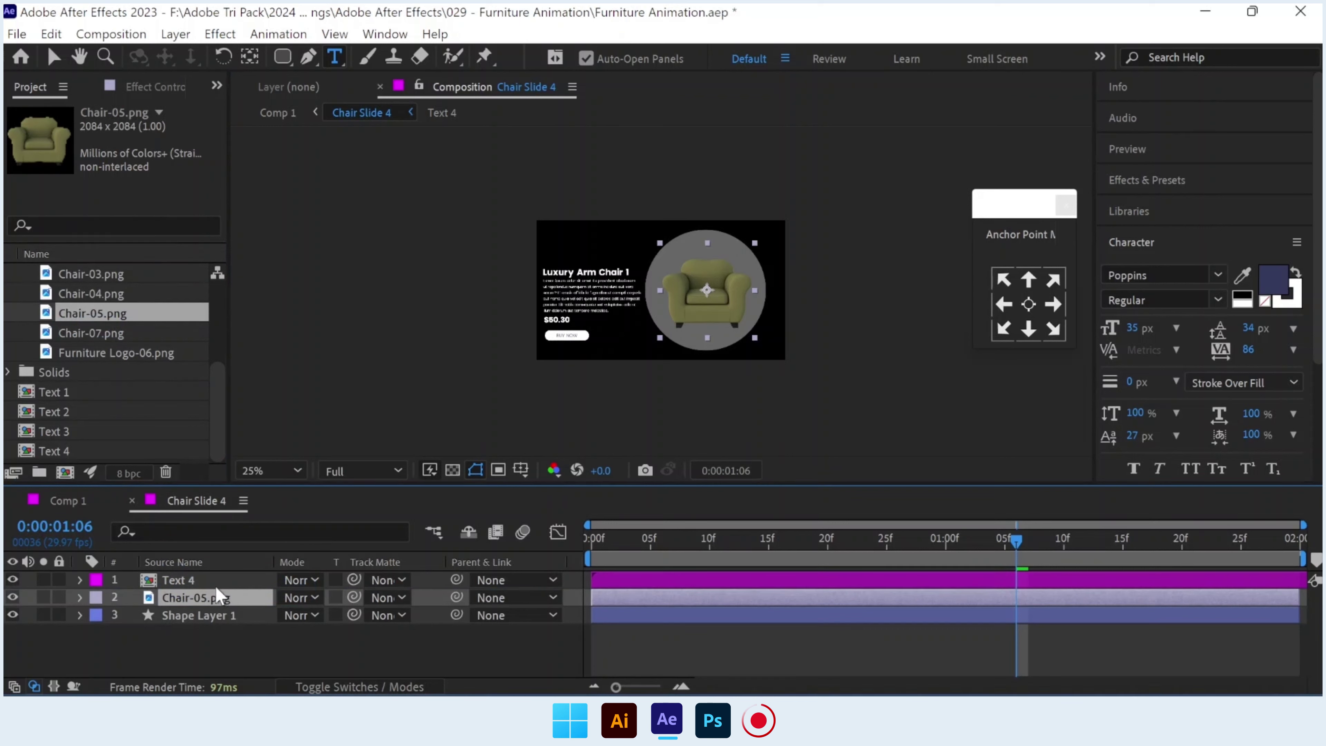
Change the Text 4 title to 'Luxury Arm Chair 4' and return to Comp 1.
double_click(209, 579)
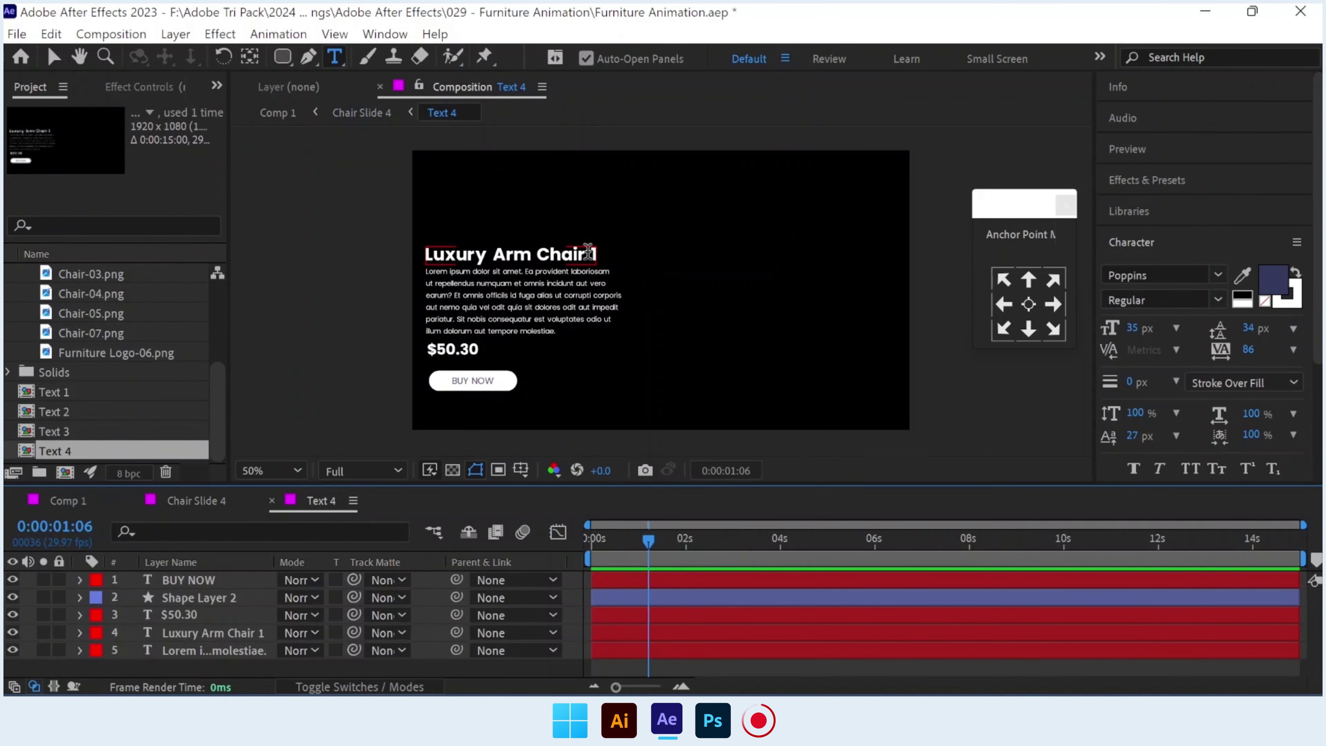
double_click(595, 254)
type("4")
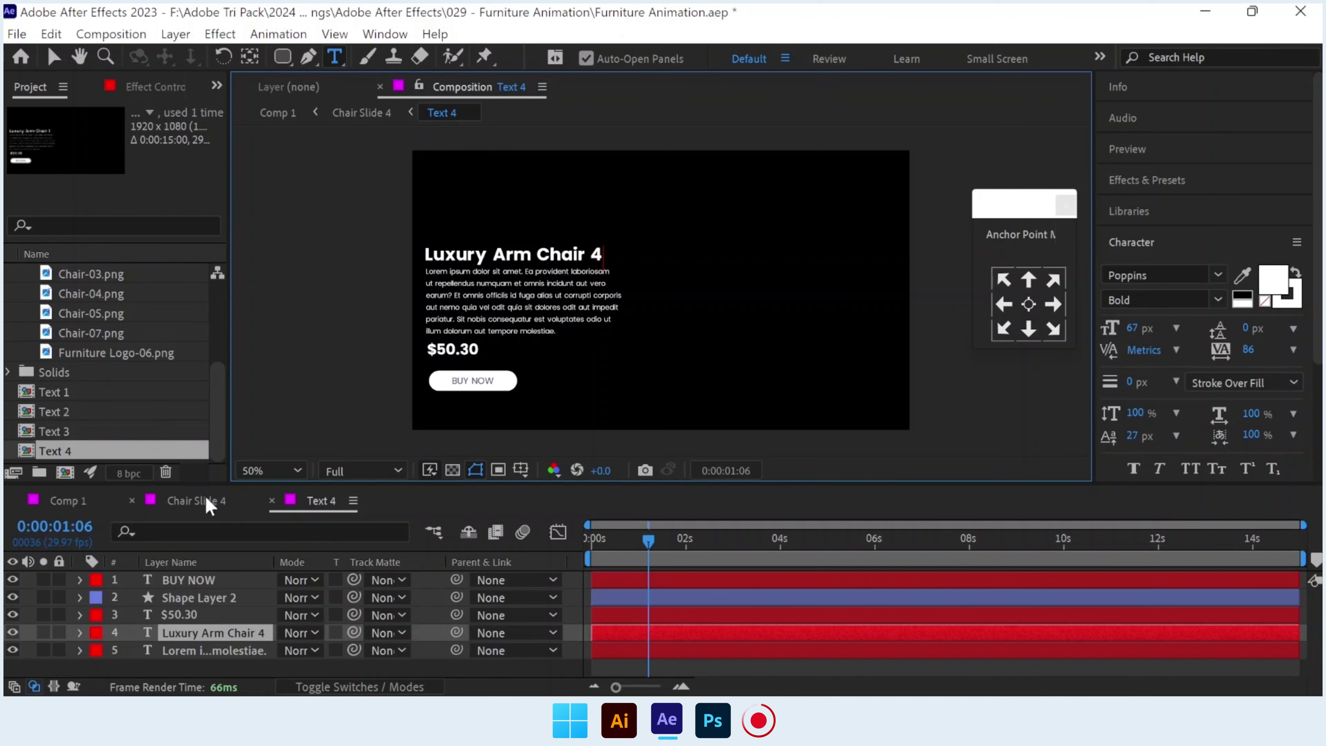
left_click(272, 500)
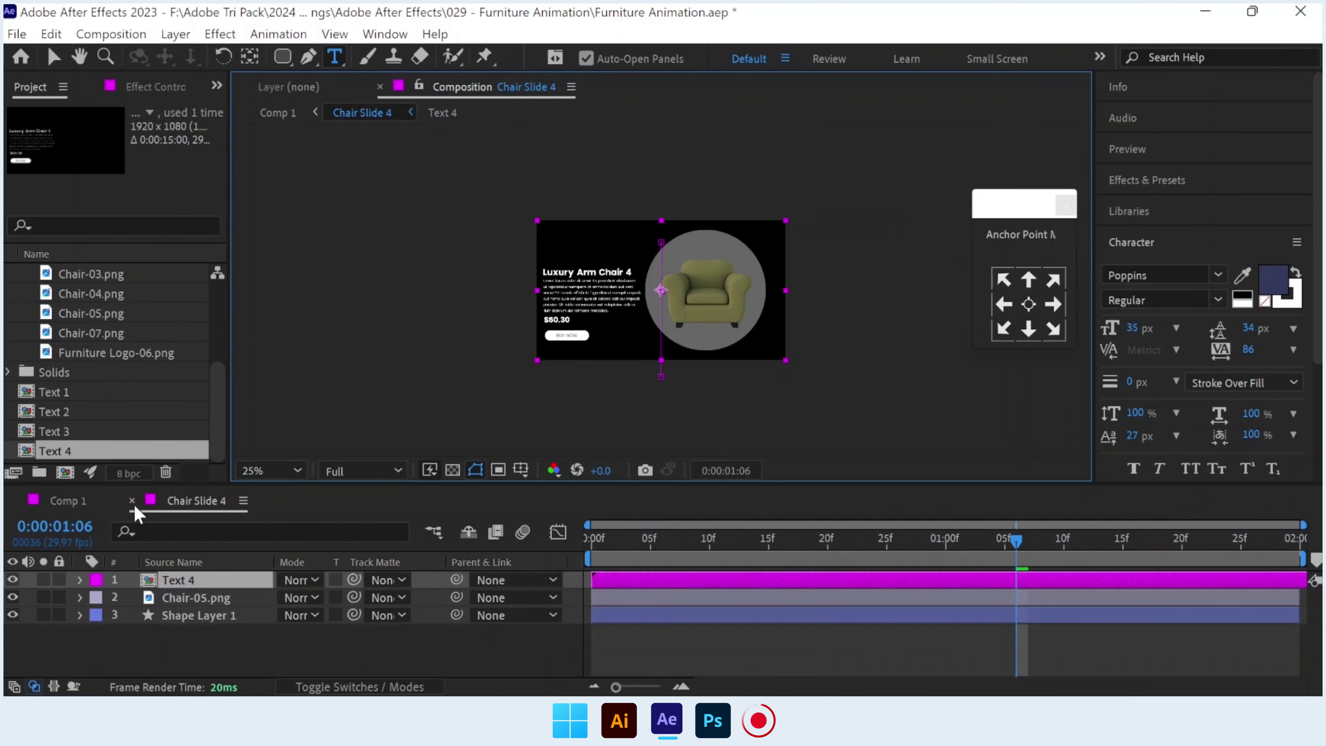
left_click(131, 501)
Select the Medium Solid 1 background layer in Comp 1 and expand its properties.
mouse_move(650, 541)
left_mouse_down()
mouse_move(590, 549)
mouse_move(764, 562)
left_mouse_up()
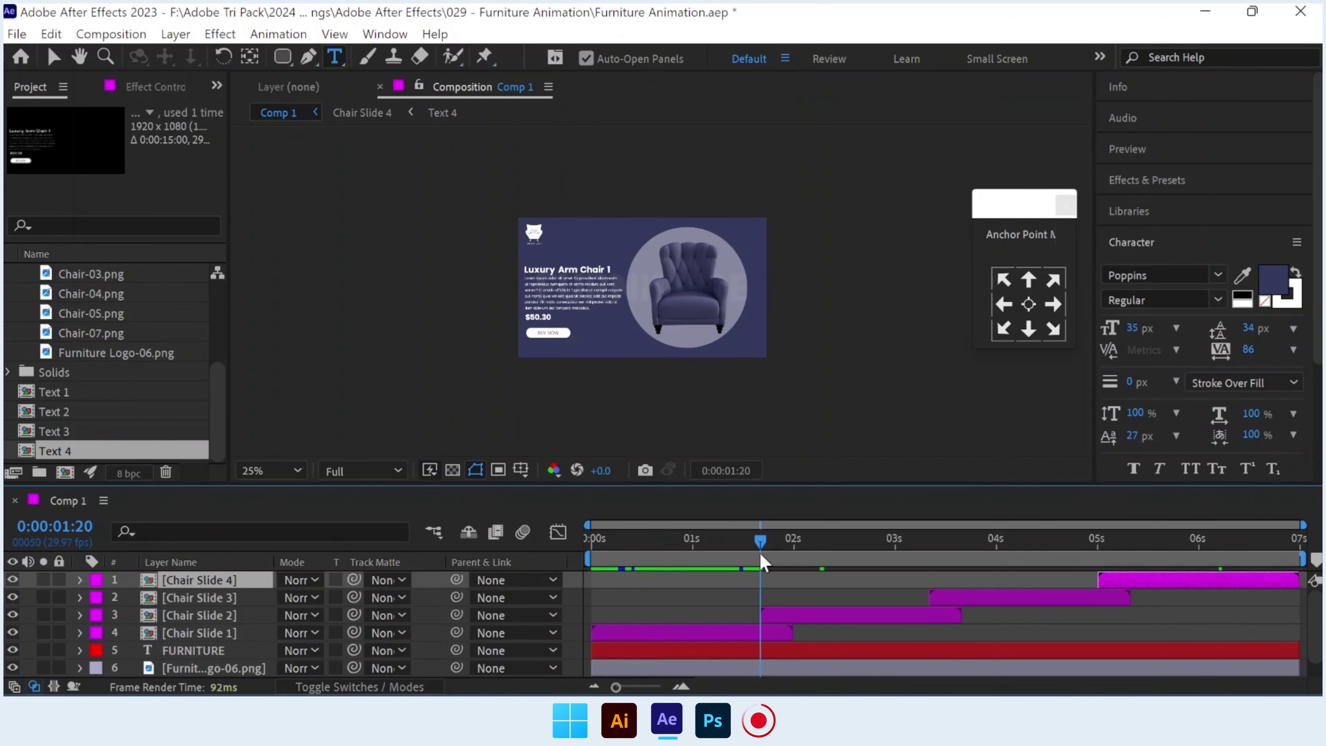
scroll(764, 575, "down", 1)
left_click(179, 669)
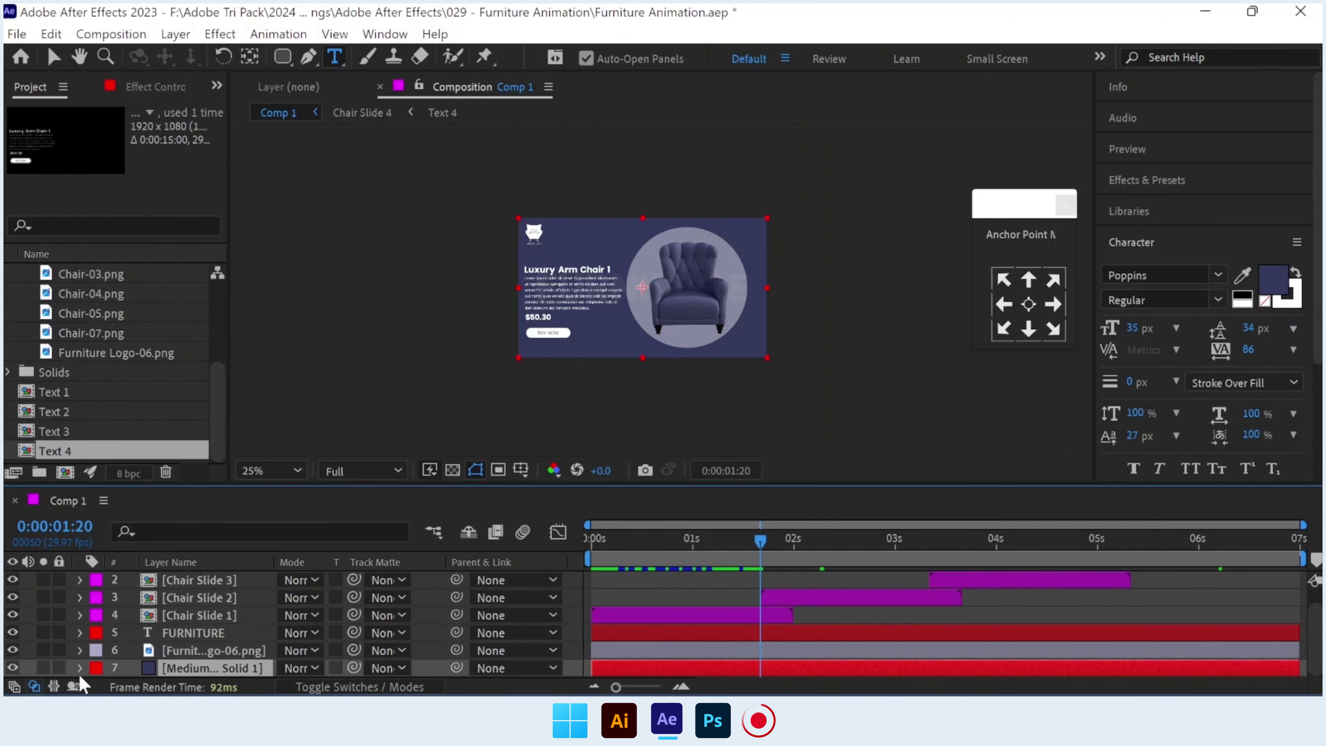
left_click(80, 668)
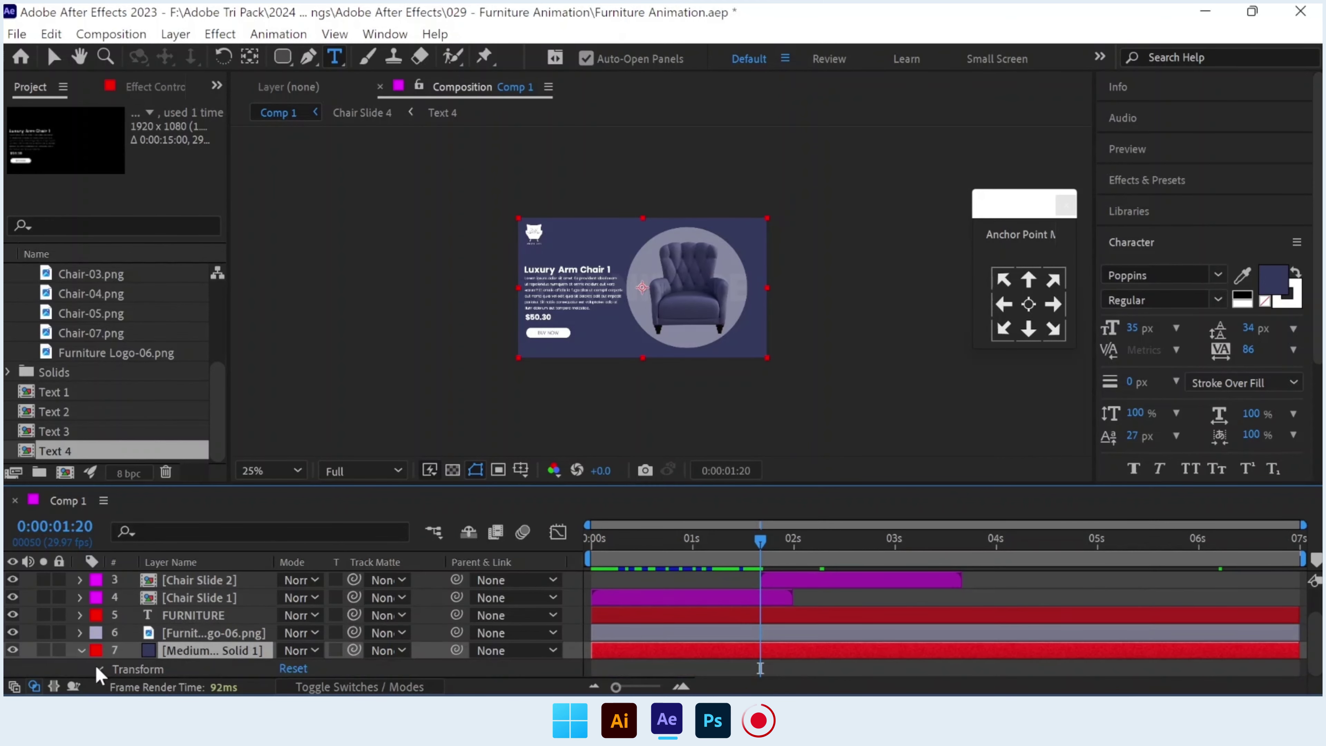
left_click(98, 669)
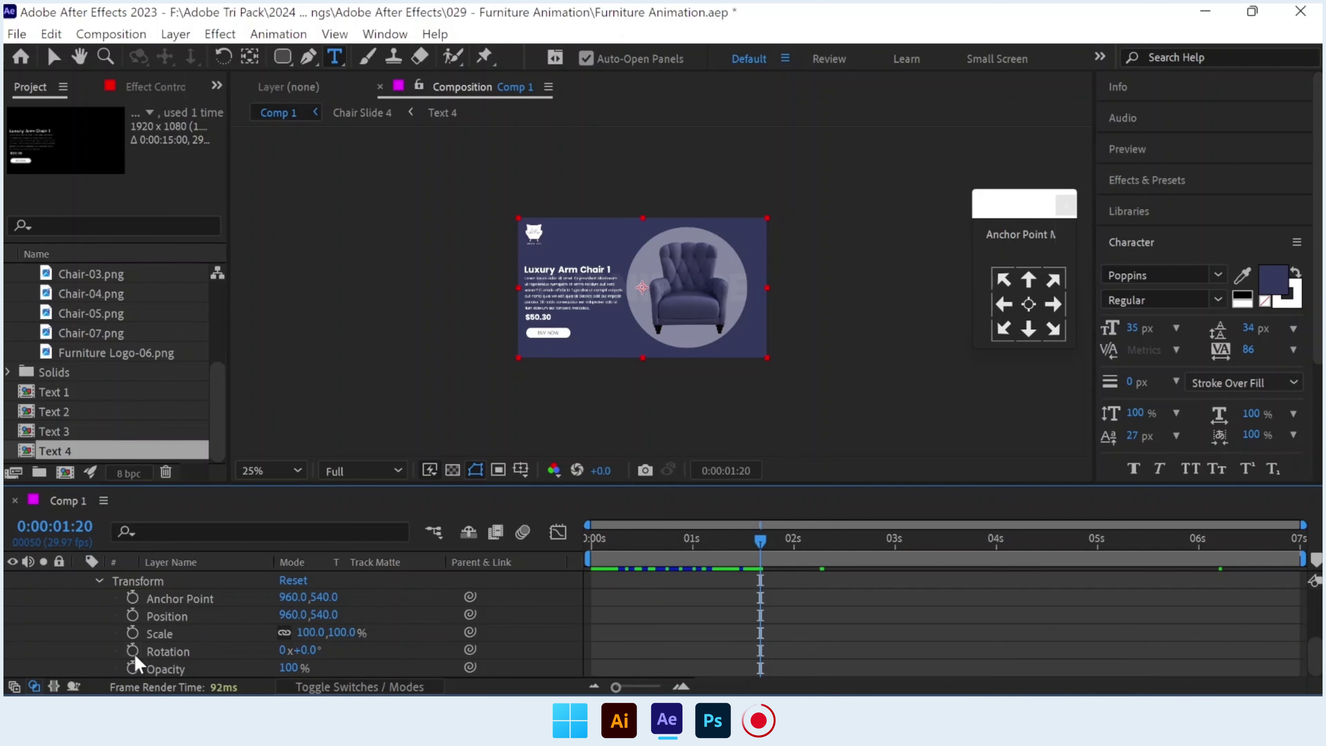
scroll(137, 666, "up", 2)
left_click(99, 635)
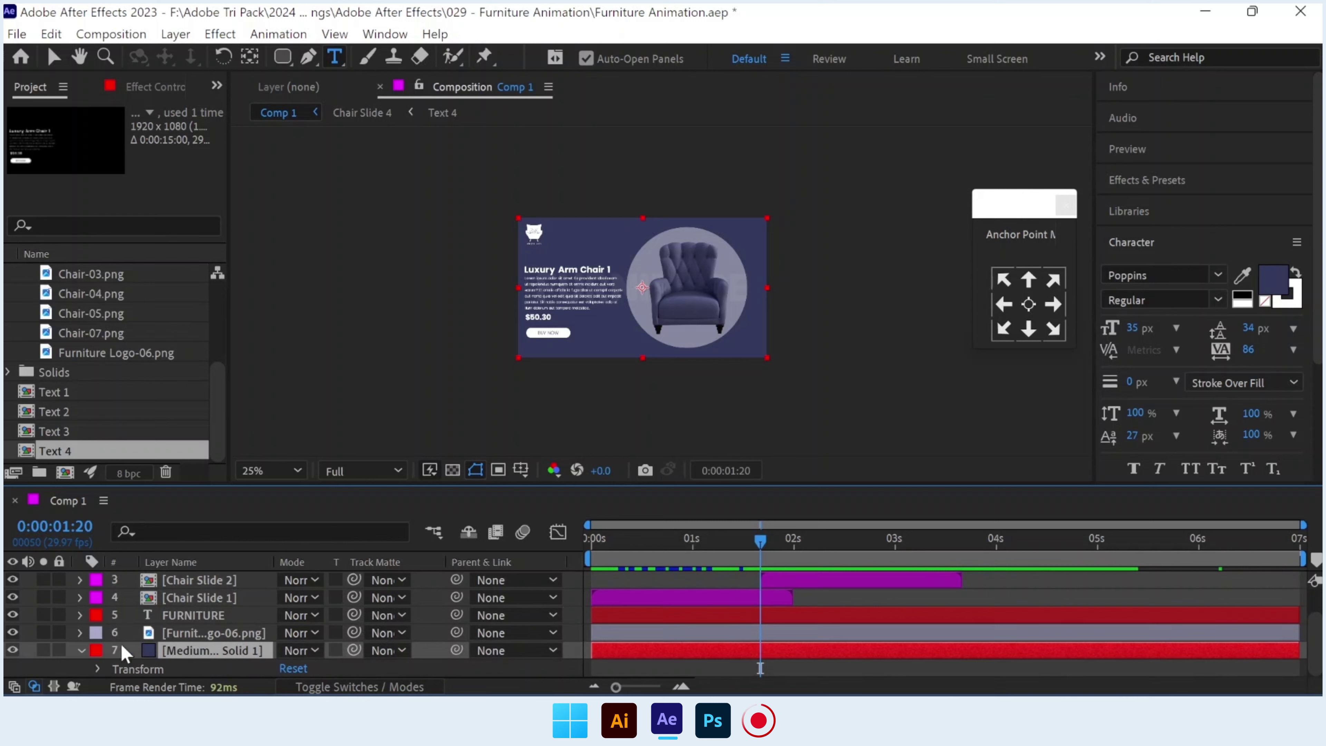
left_click(79, 650)
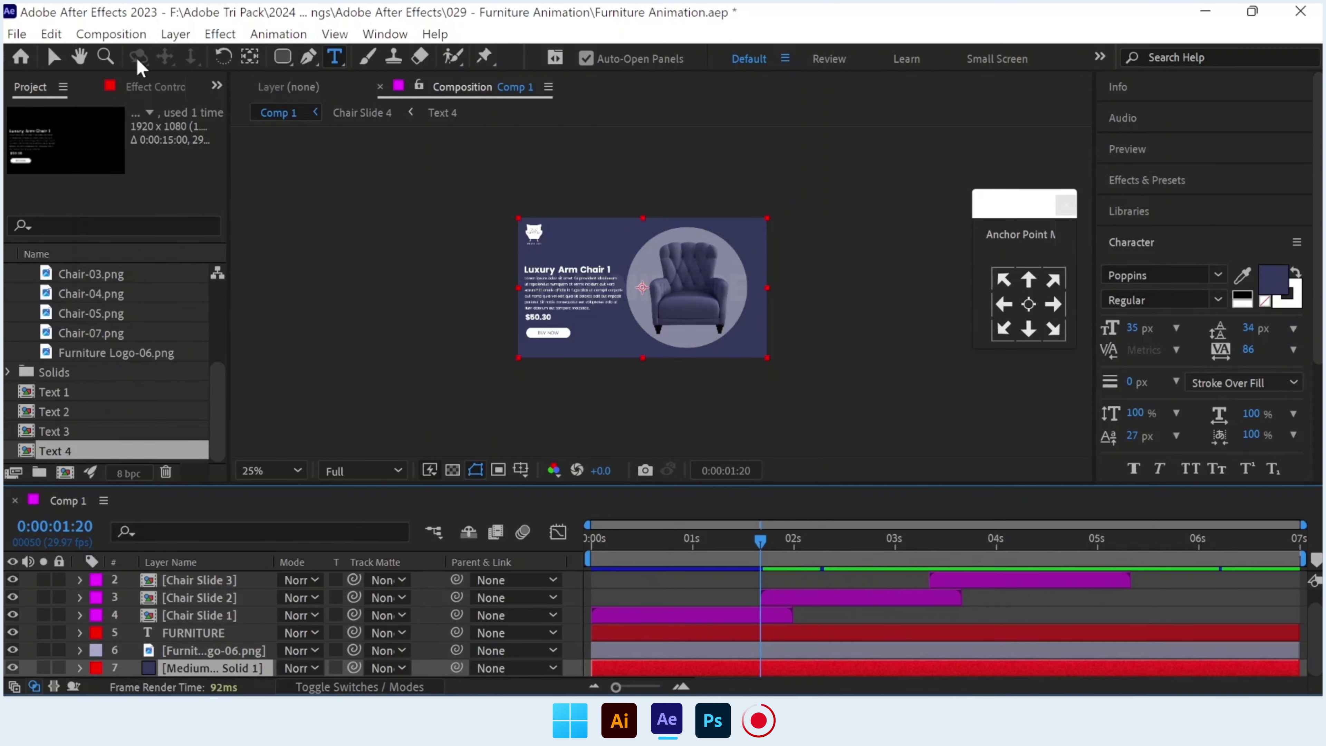
left_click(55, 55)
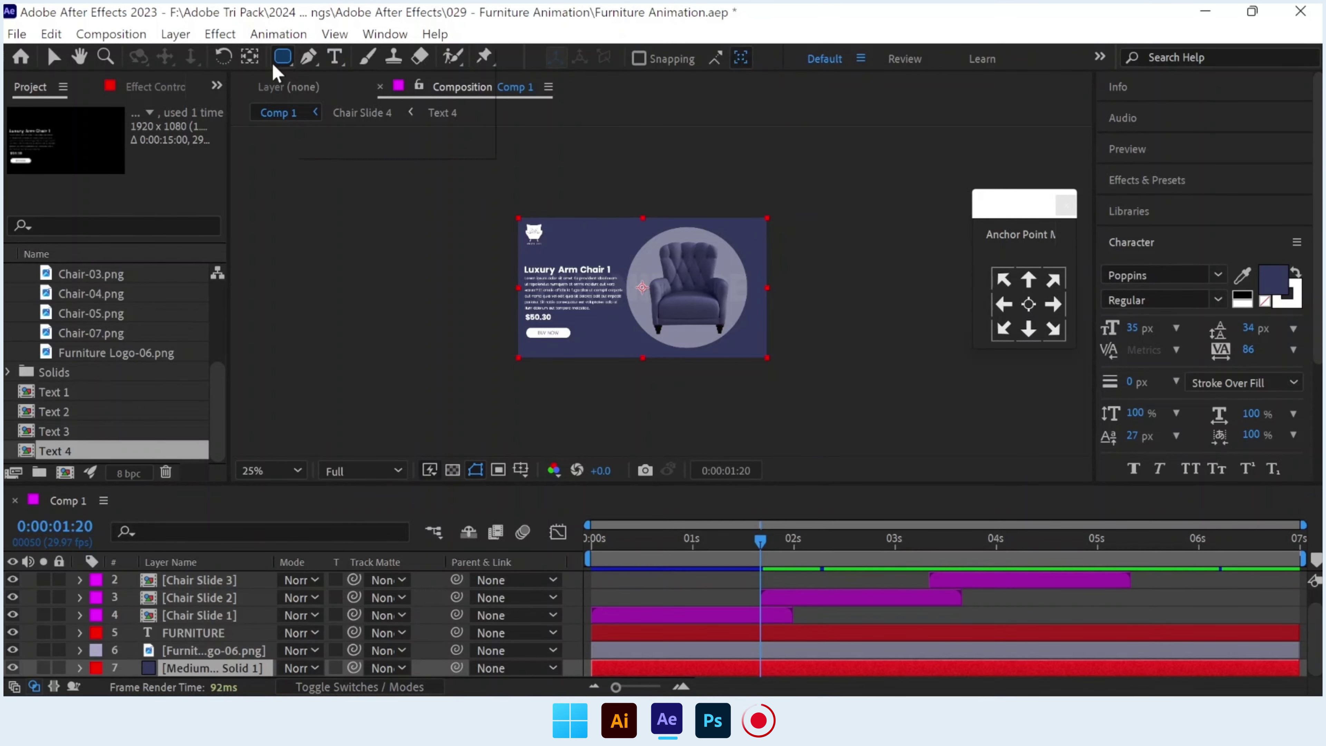
left_click_drag(283, 55, 355, 54)
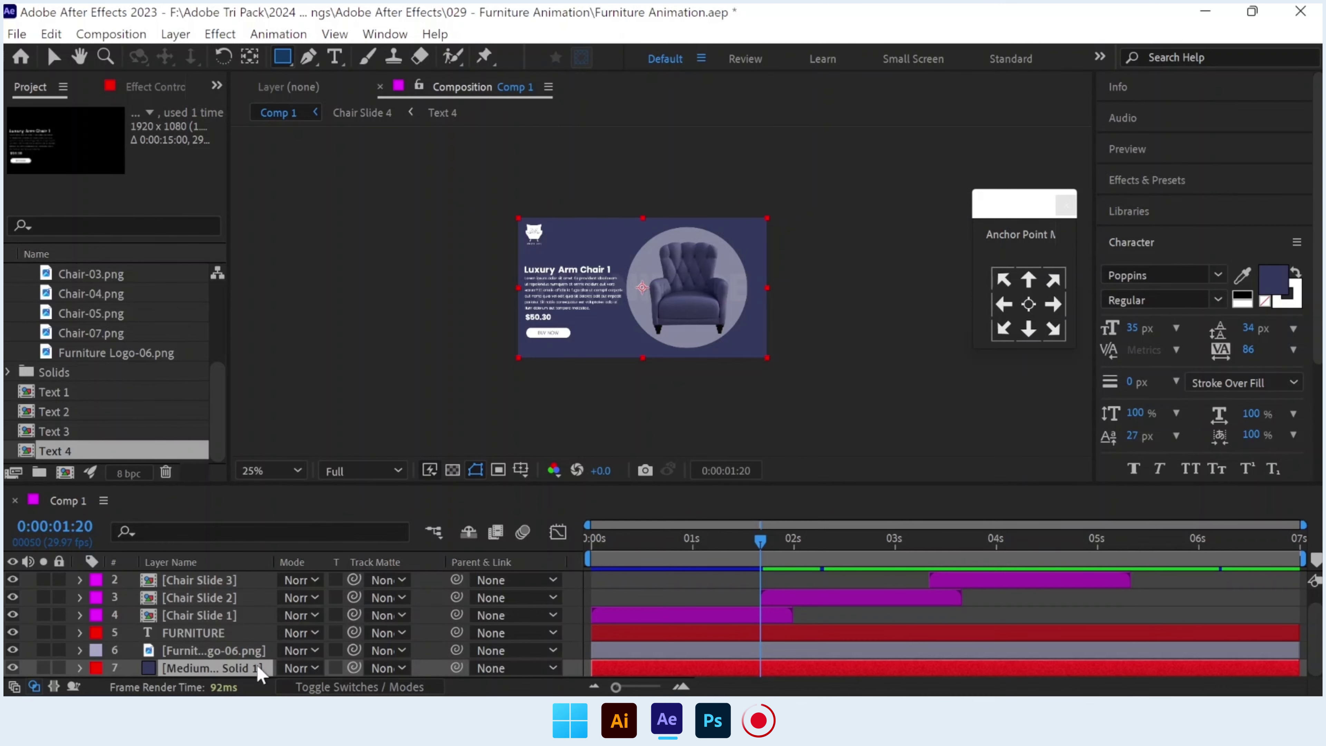
left_click(254, 654)
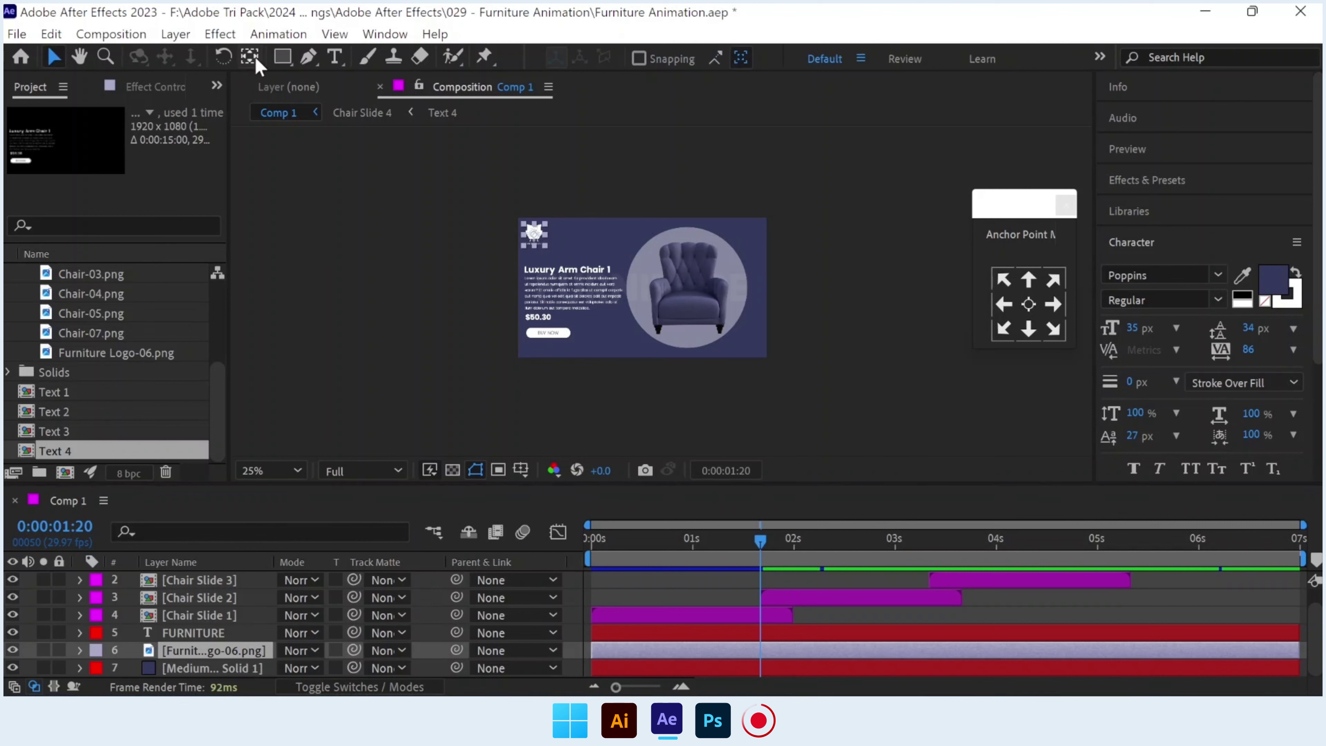
left_click(53, 56)
left_click(279, 138)
Draw a full-frame rectangle and move its shape layer down, just above the logo.
left_click(282, 56)
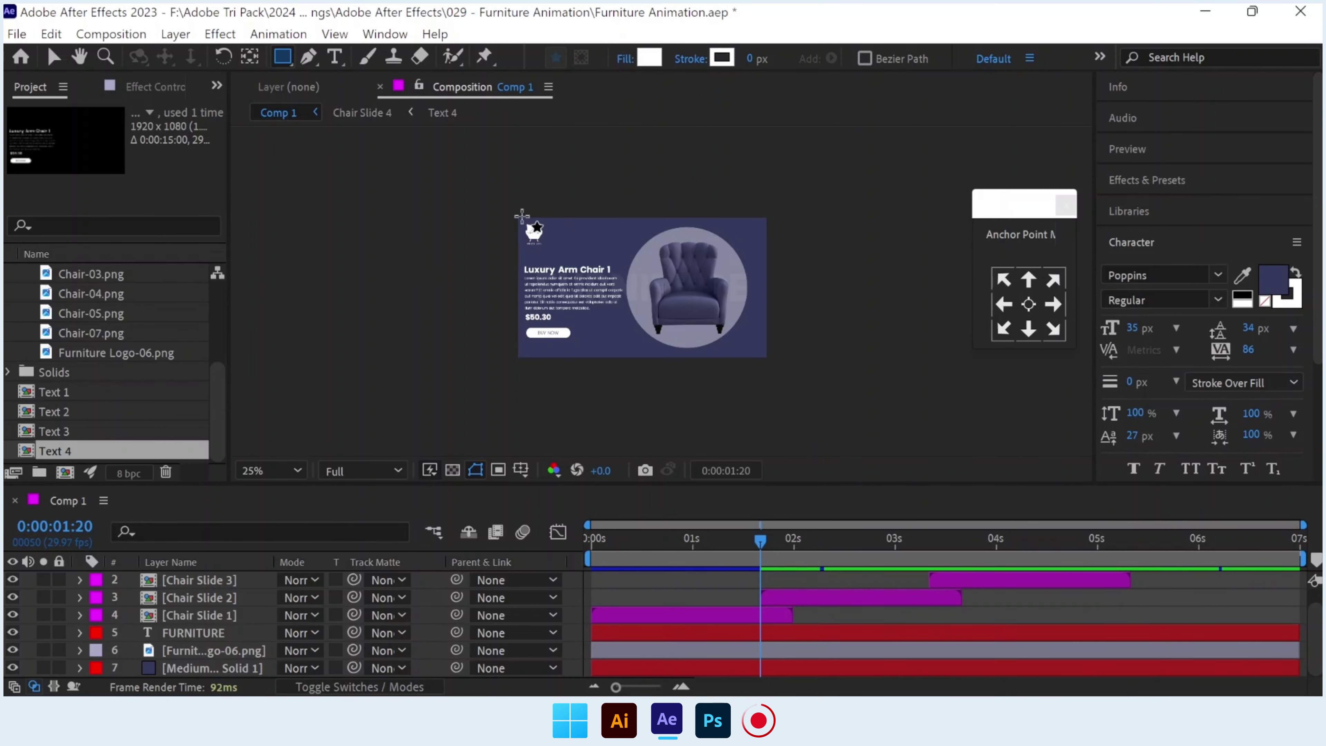
left_click_drag(517, 217, 767, 358)
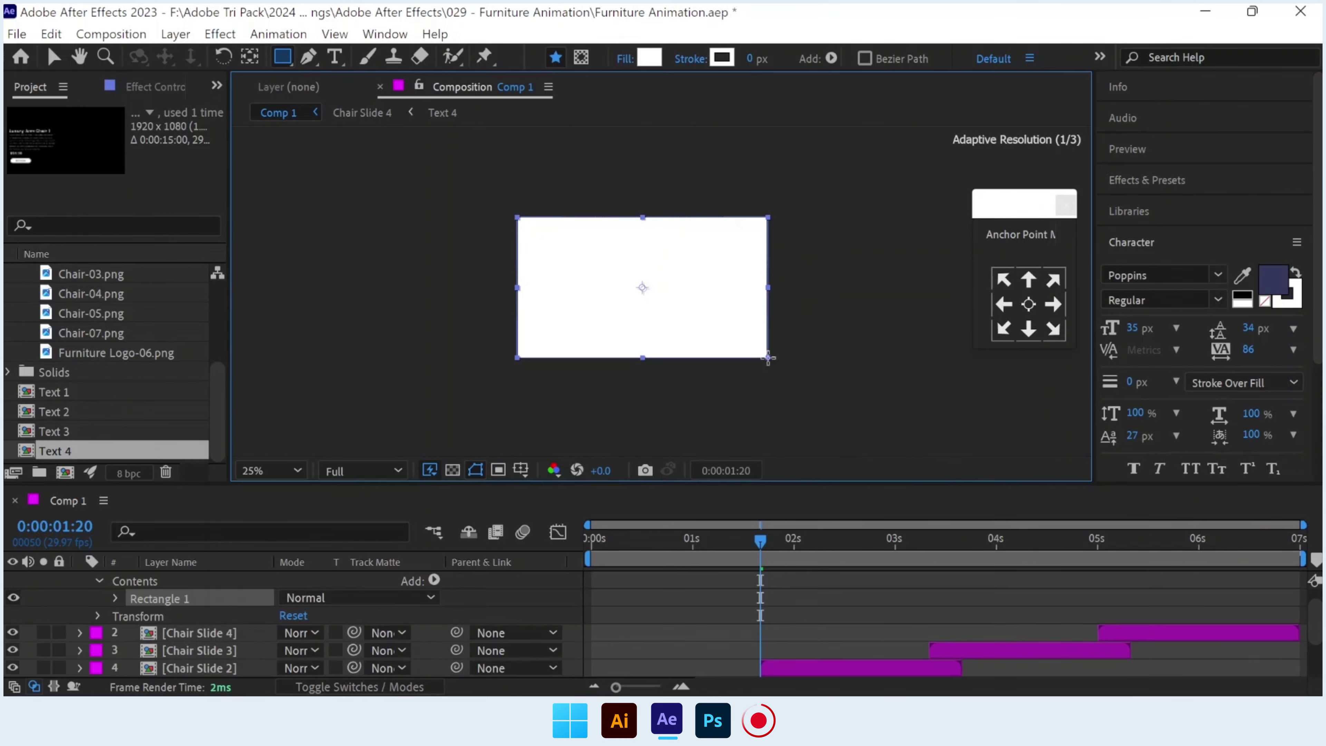
scroll(131, 616, "up", 1)
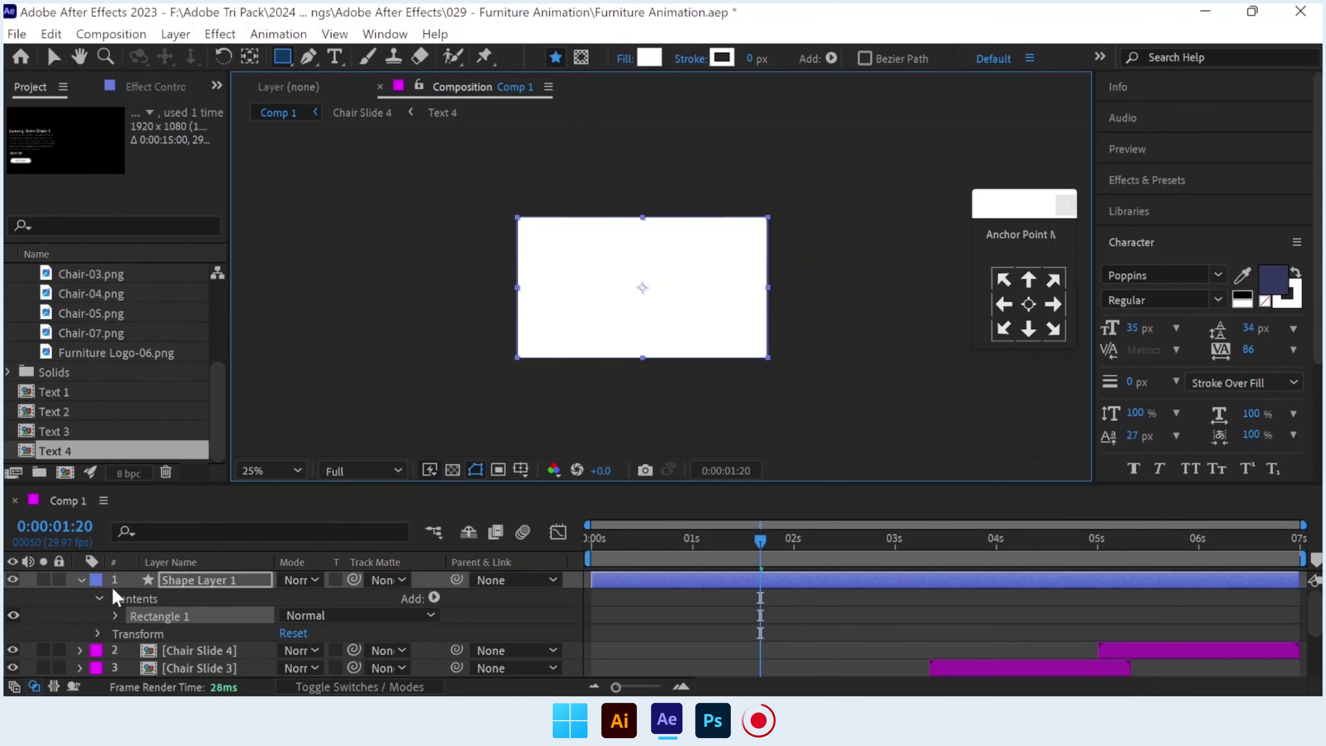
left_click(80, 581)
left_click_drag(216, 585, 219, 665)
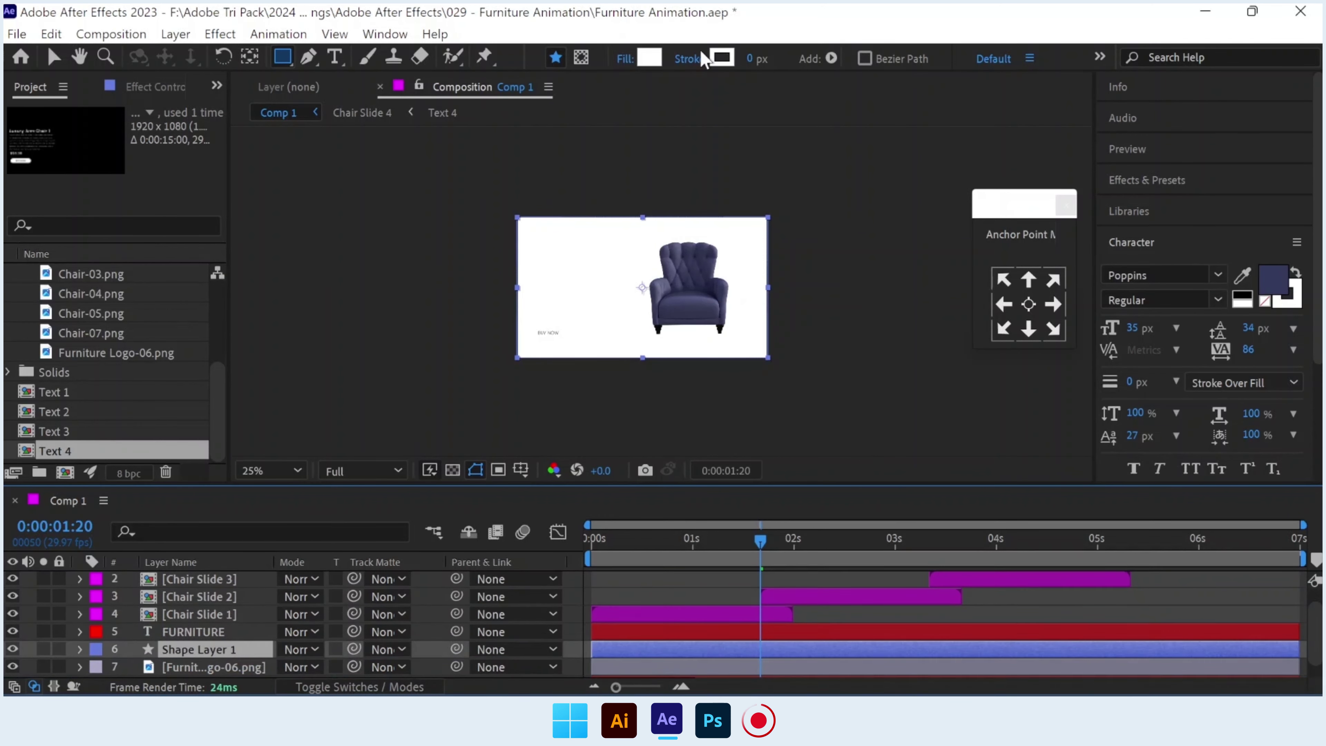
Set the rectangle's fill to the first chair's dark purple, 353750, sampled with the eyedropper.
left_click(651, 57)
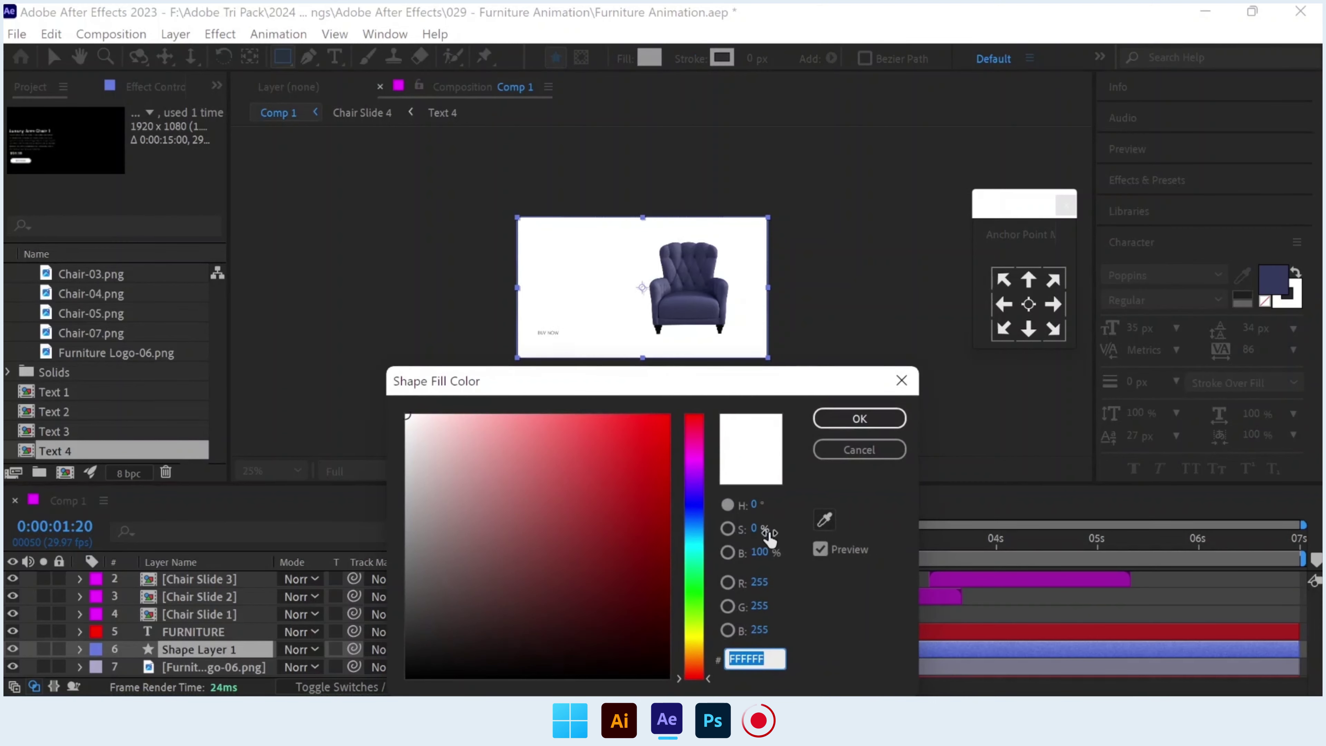
left_click(825, 519)
left_click(721, 307)
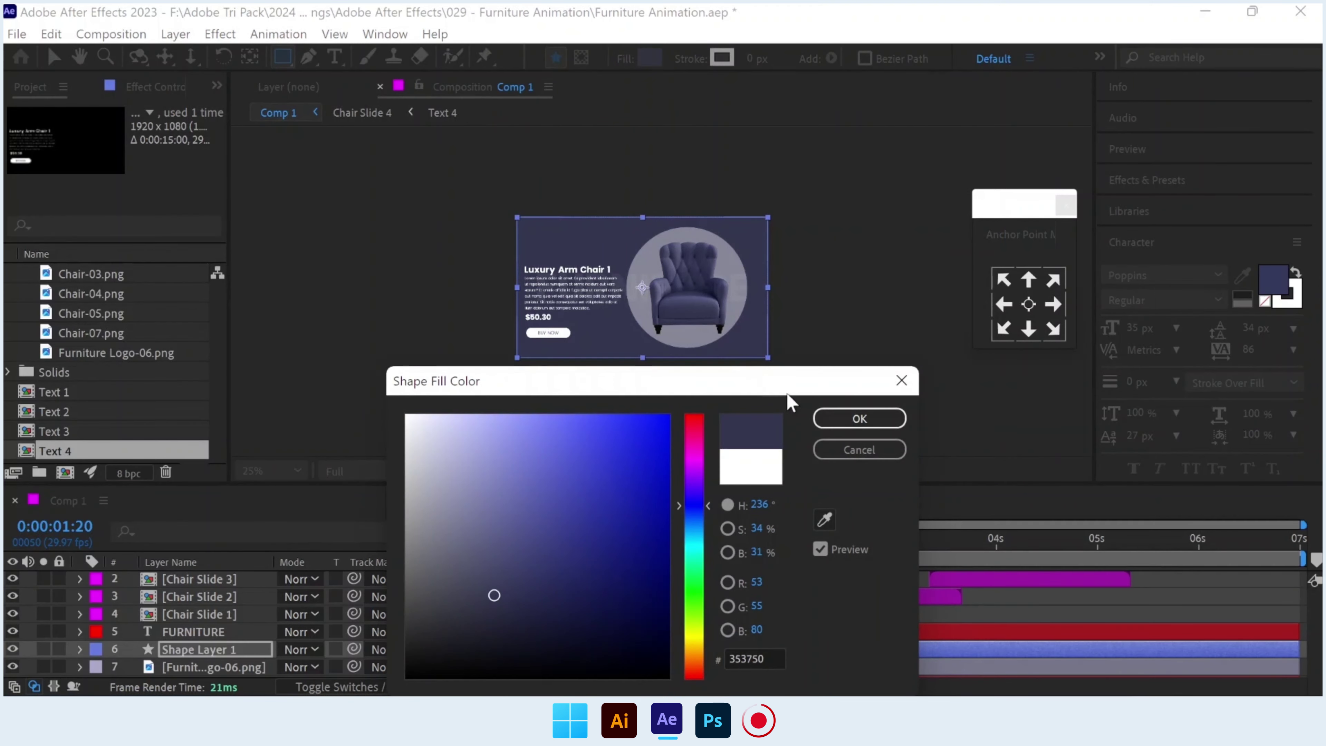
left_click(859, 418)
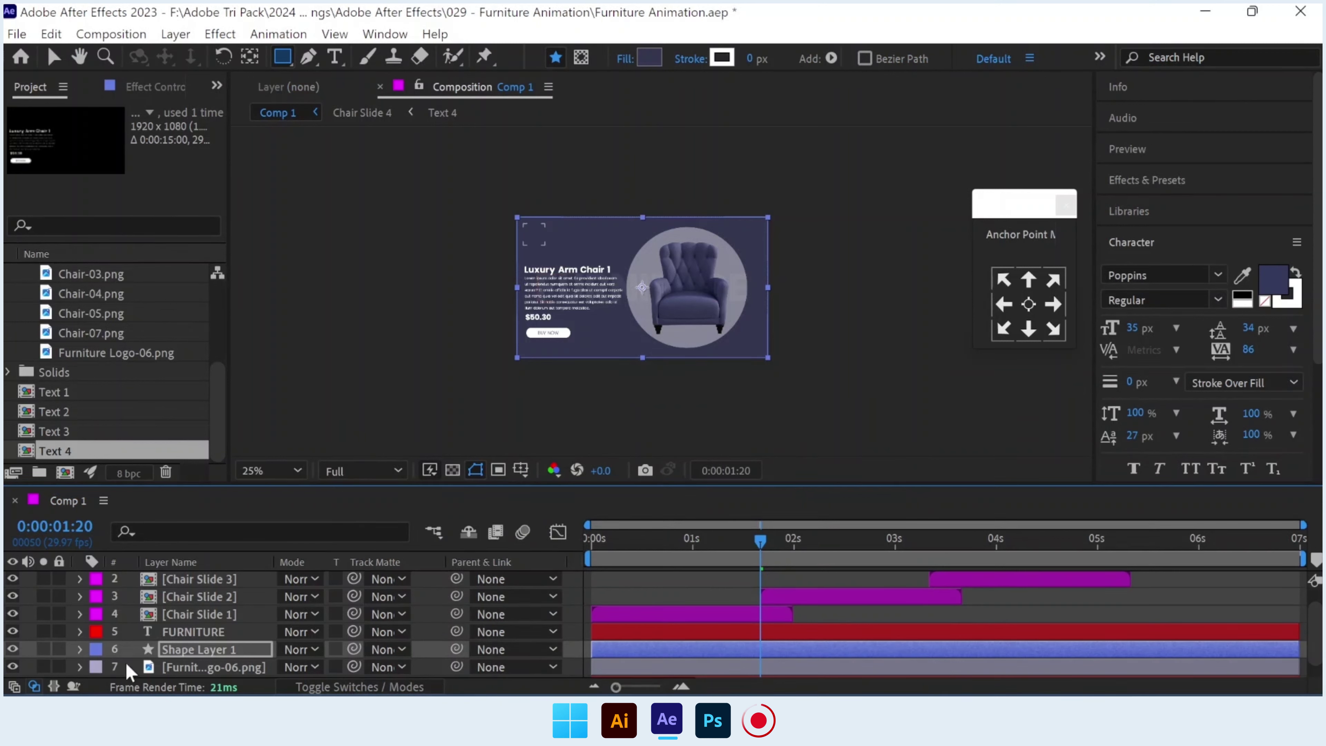
Reveal Fill 1's Color property and eyedrop the second armchair's grey at 2:00.
left_click(79, 650)
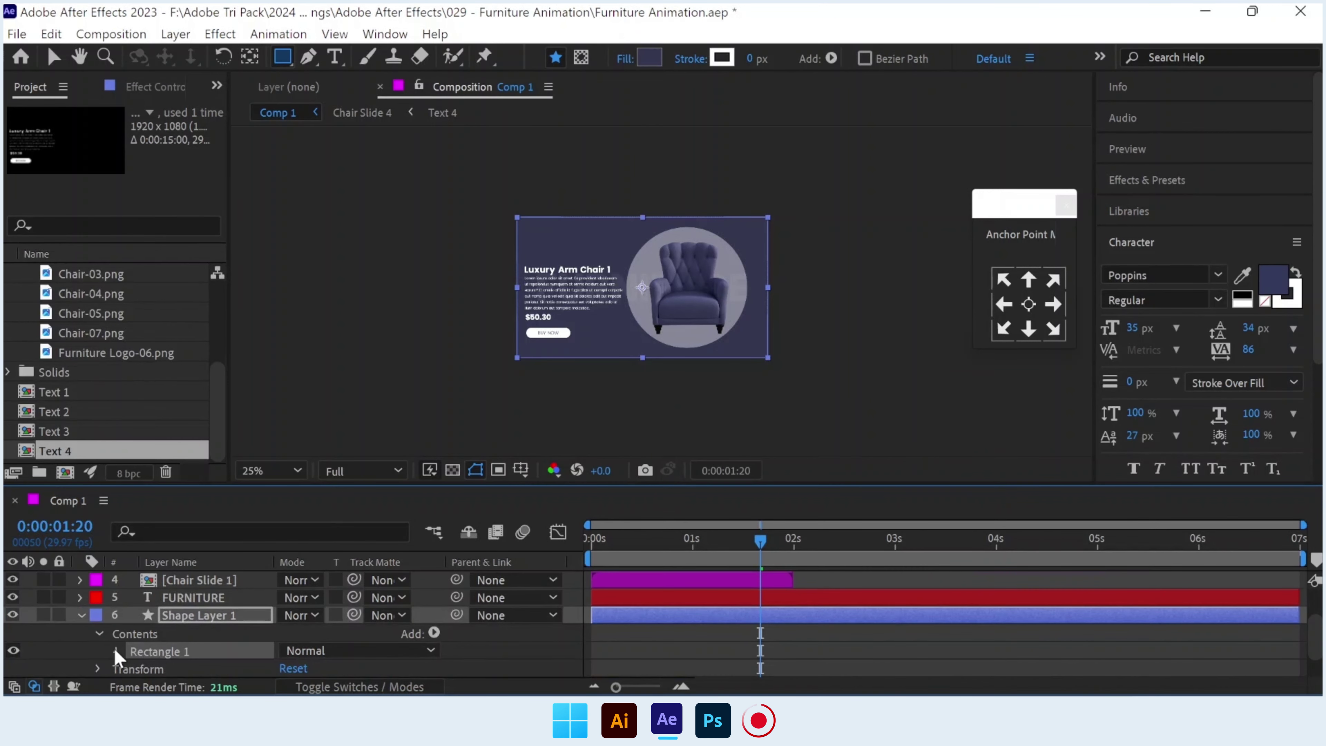
left_click(116, 651)
left_click(134, 650)
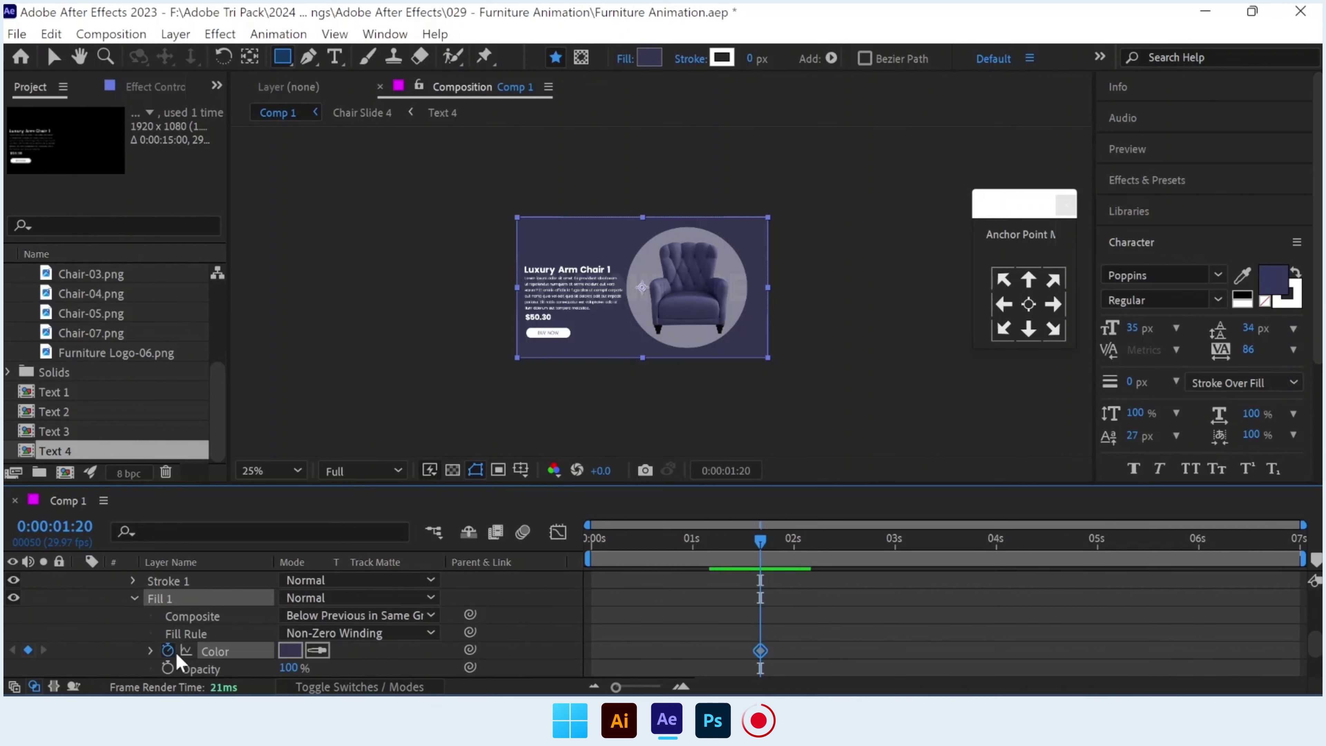
scroll(778, 622, "up", 2)
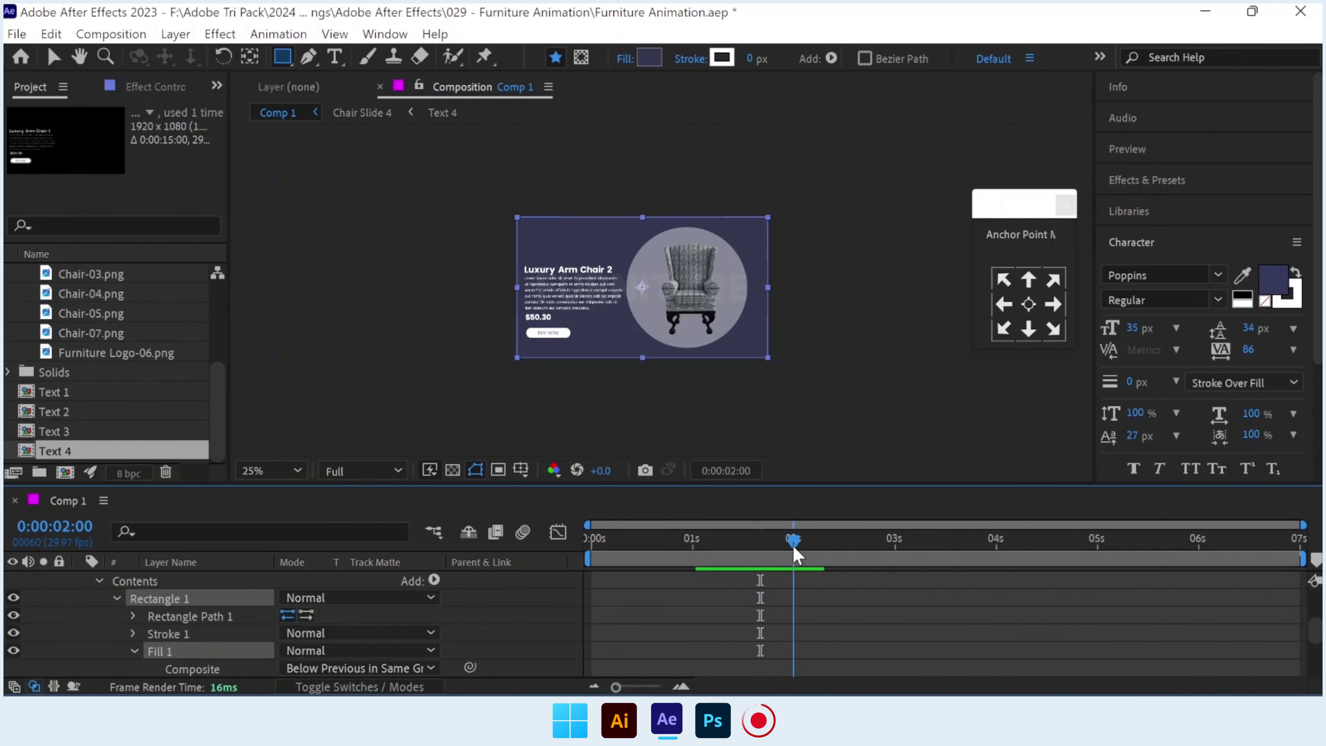
scroll(169, 640, "down", 2)
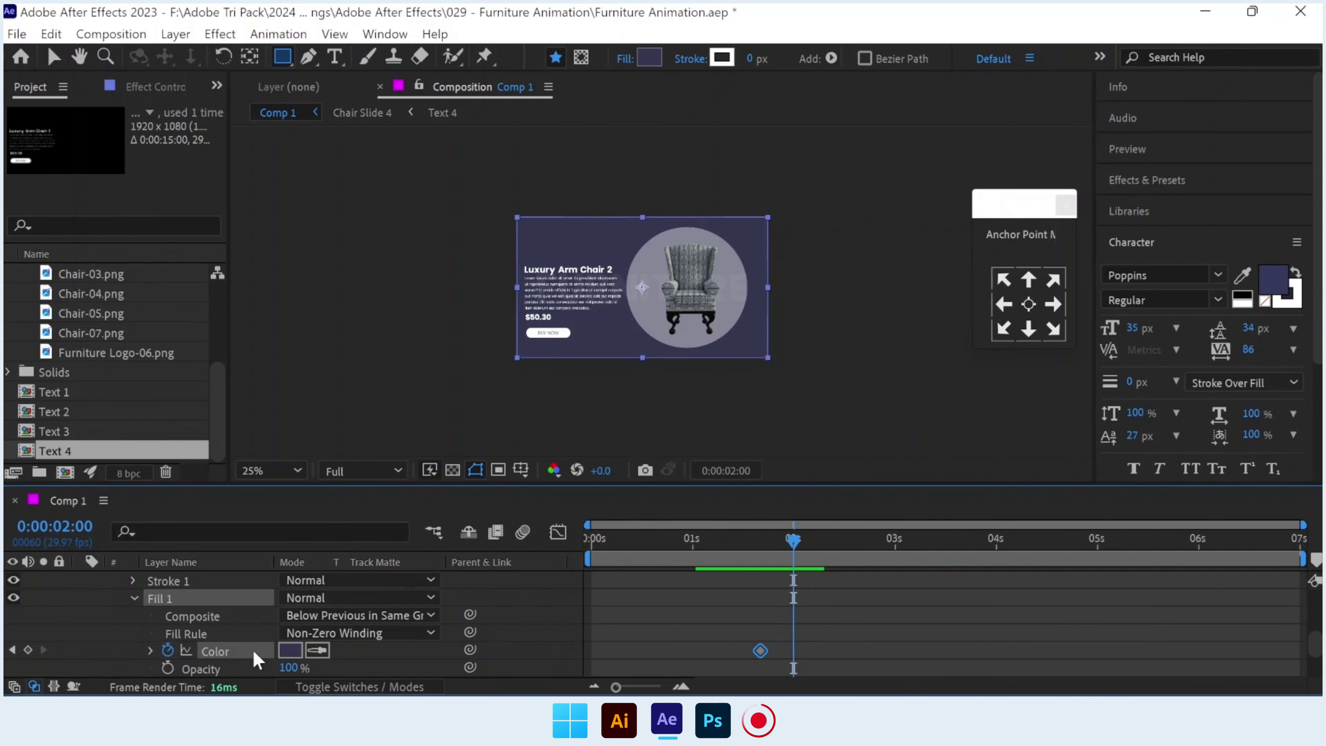
left_click(317, 650)
left_click(686, 301)
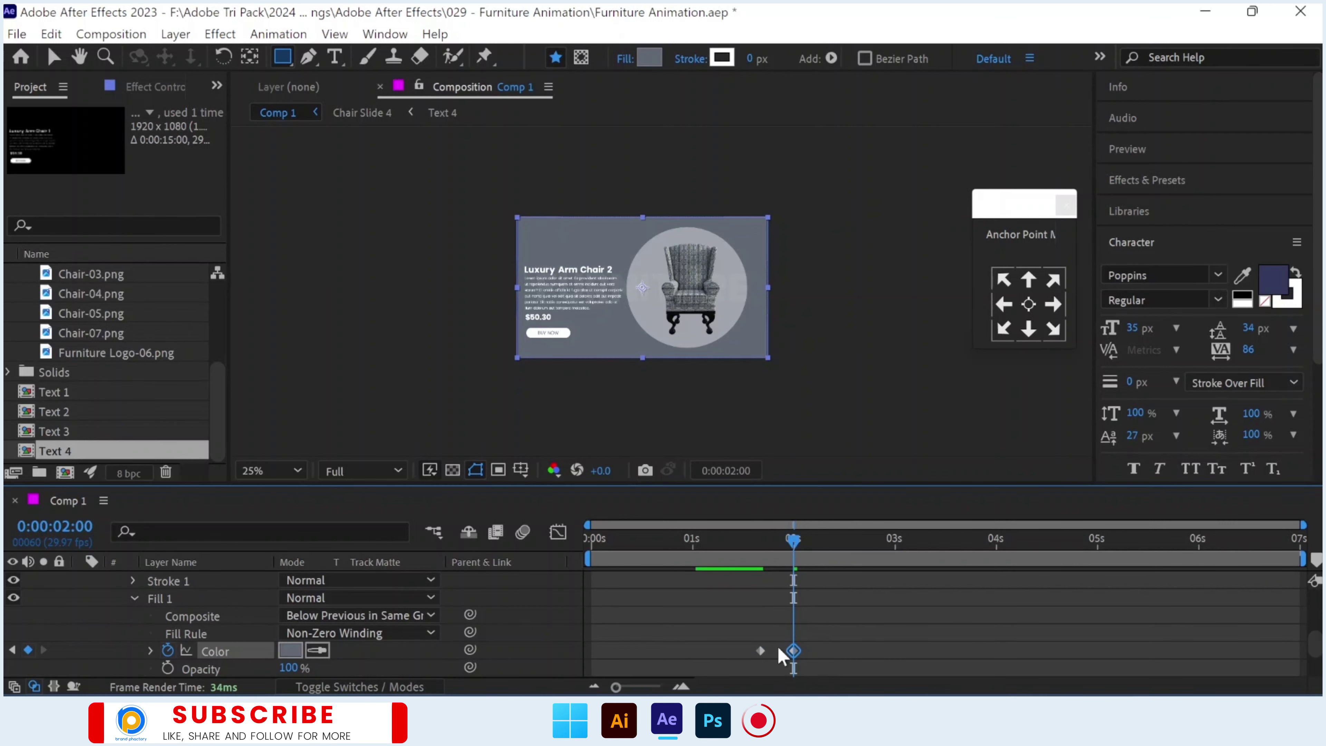
Move the playhead to 0:00:03:20 to show the third chair slide.
left_click_drag(795, 541, 959, 541)
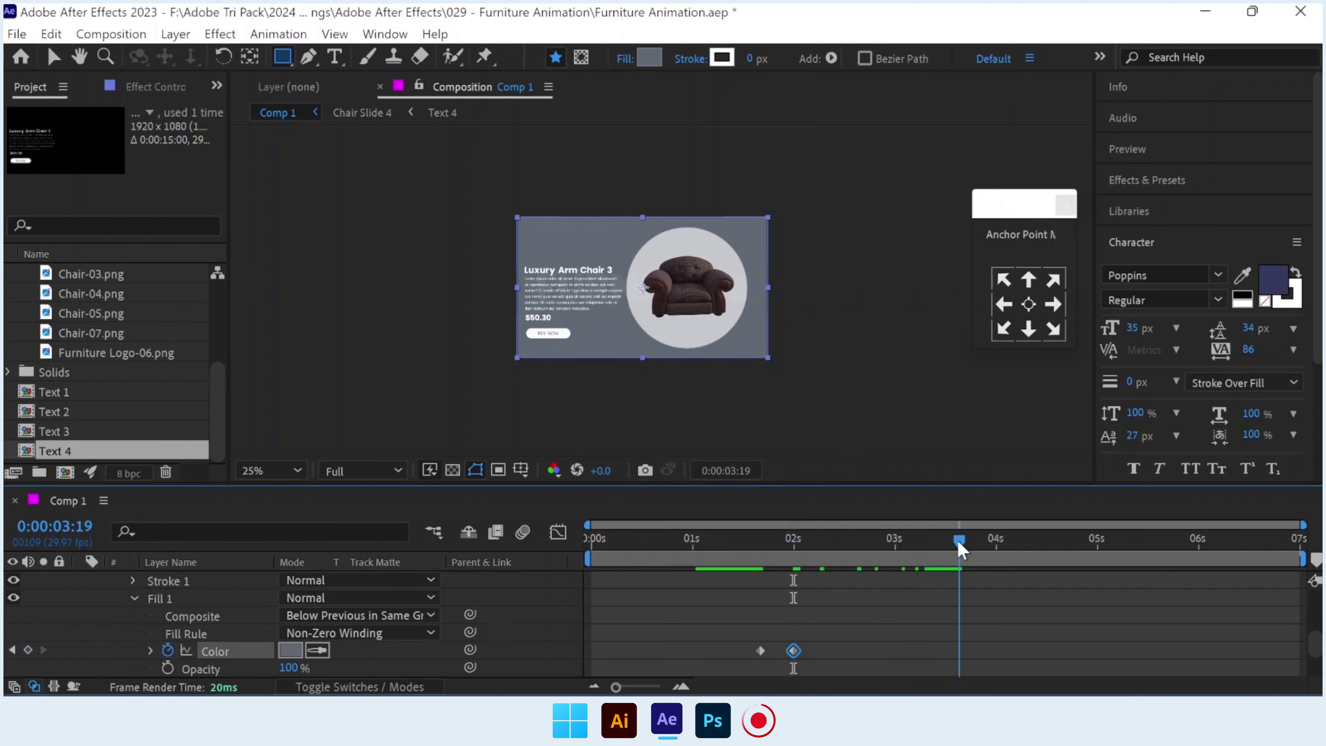
scroll(970, 593, "up", 4)
scroll(970, 593, "up", 2)
left_click_drag(959, 541, 932, 549)
scroll(940, 575, "down", 3)
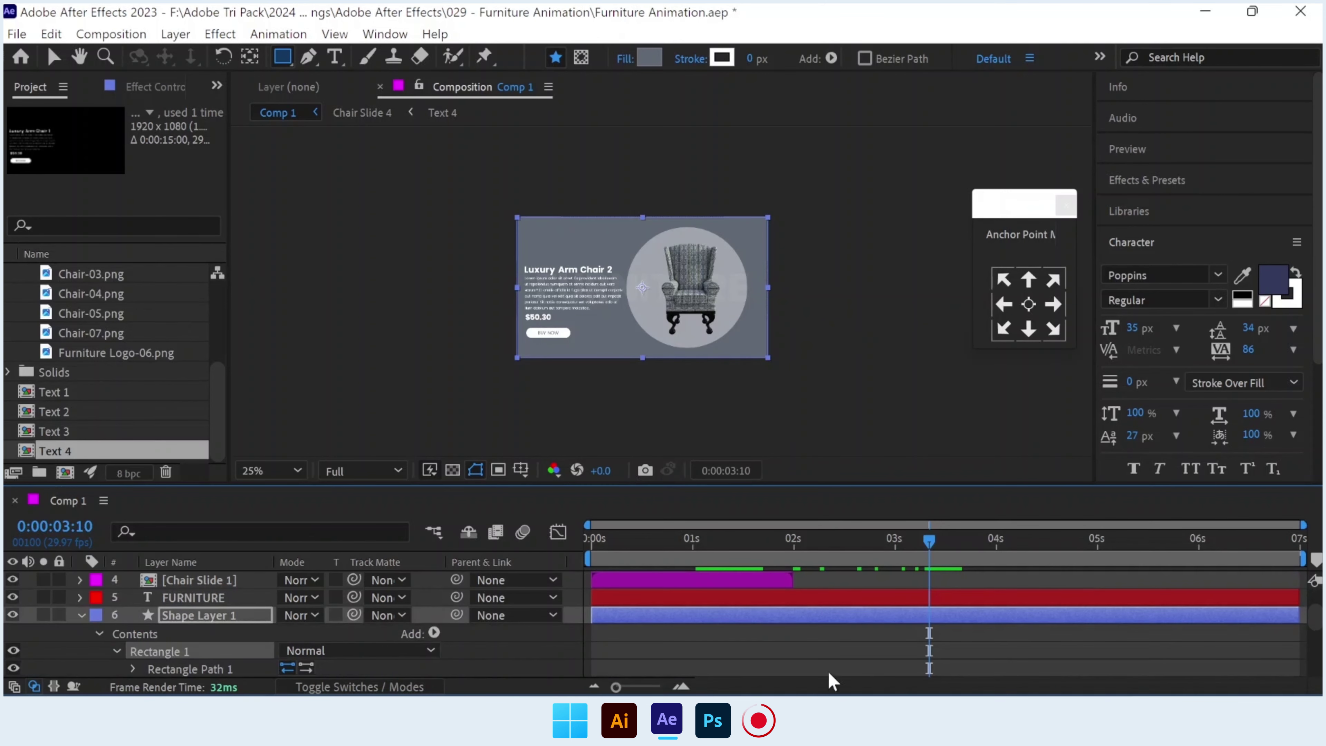
scroll(793, 657, "down", 3)
scroll(792, 657, "down", 3)
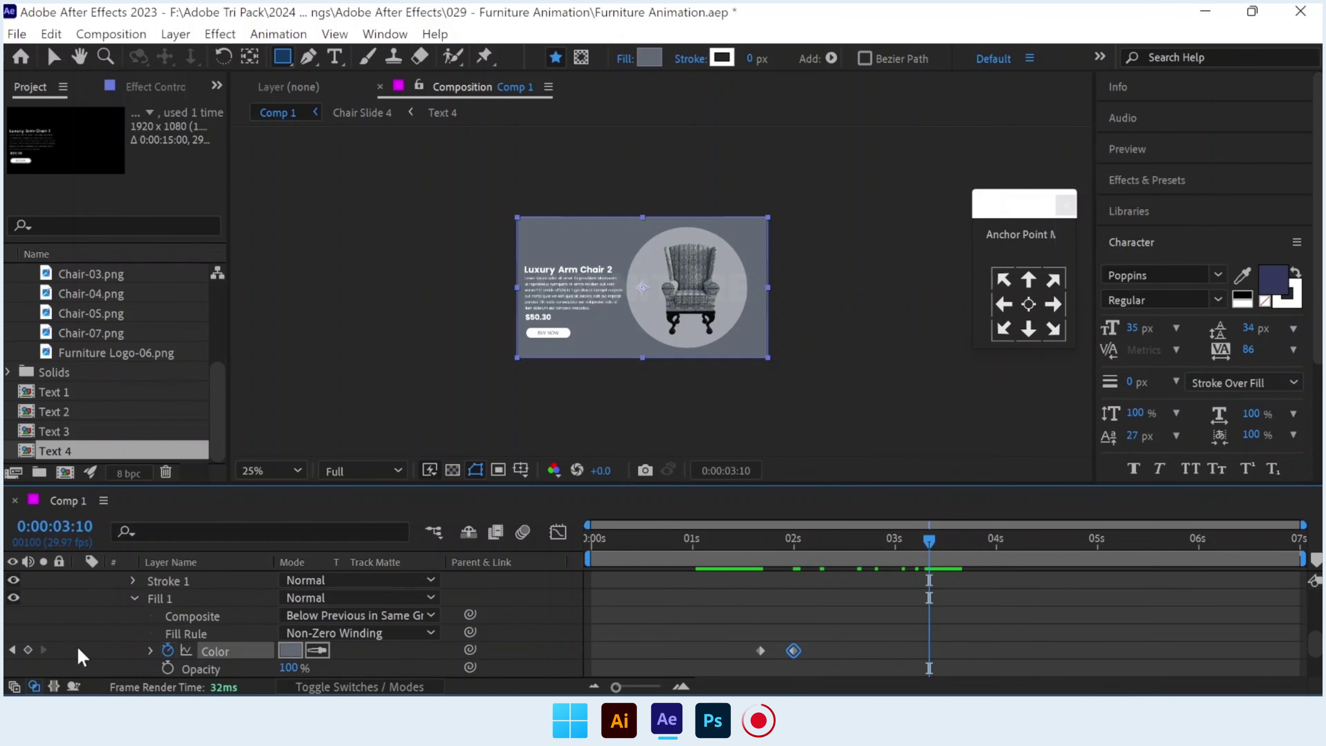
scroll(967, 575, "up", 6)
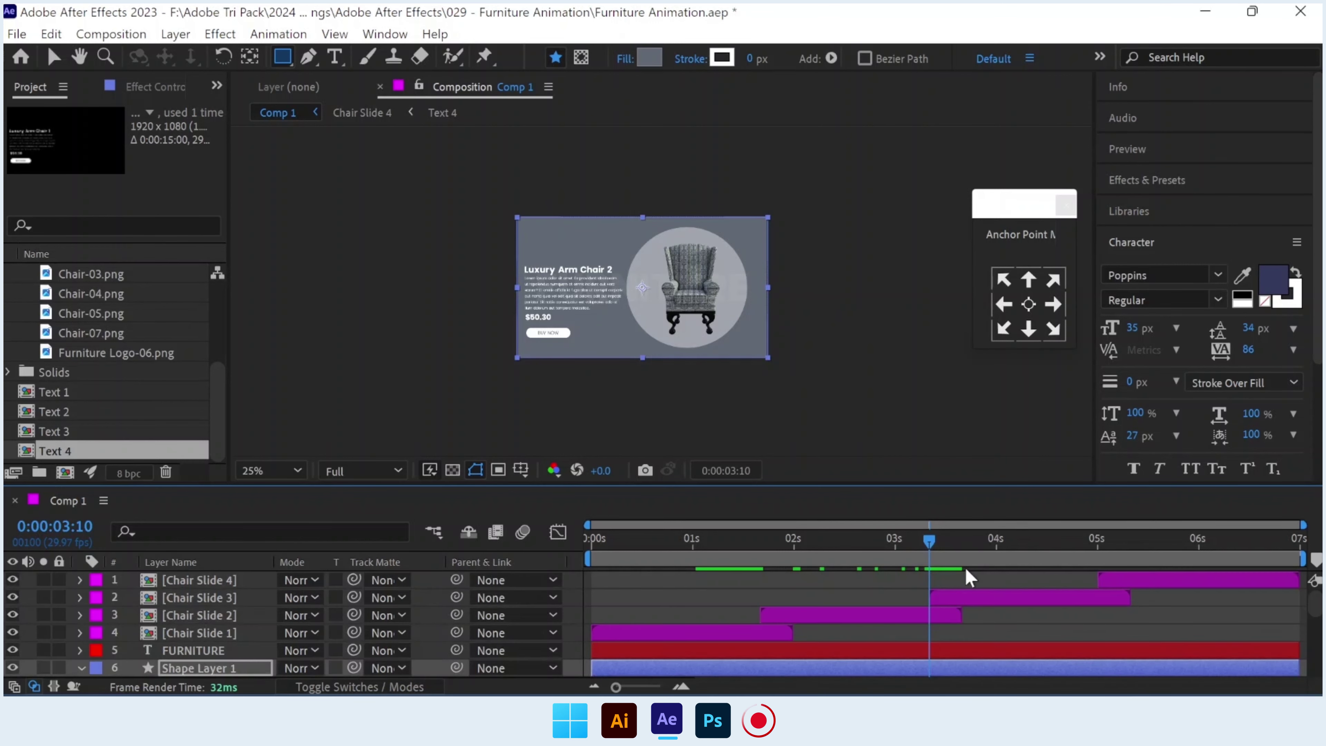
left_click_drag(930, 541, 963, 542)
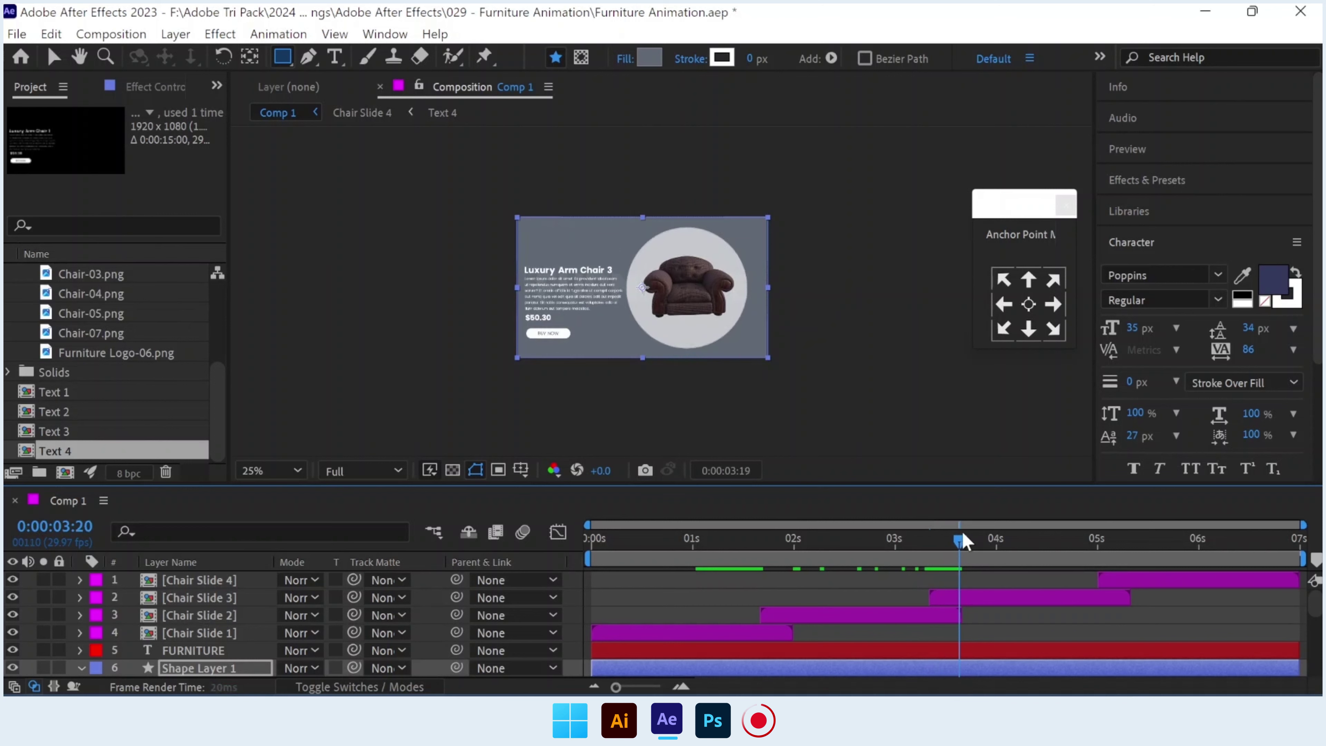
scroll(961, 556, "down", 3)
Eyedrop the third chair's brown, then refine the fill to mauve 56464B.
scroll(959, 559, "down", 3)
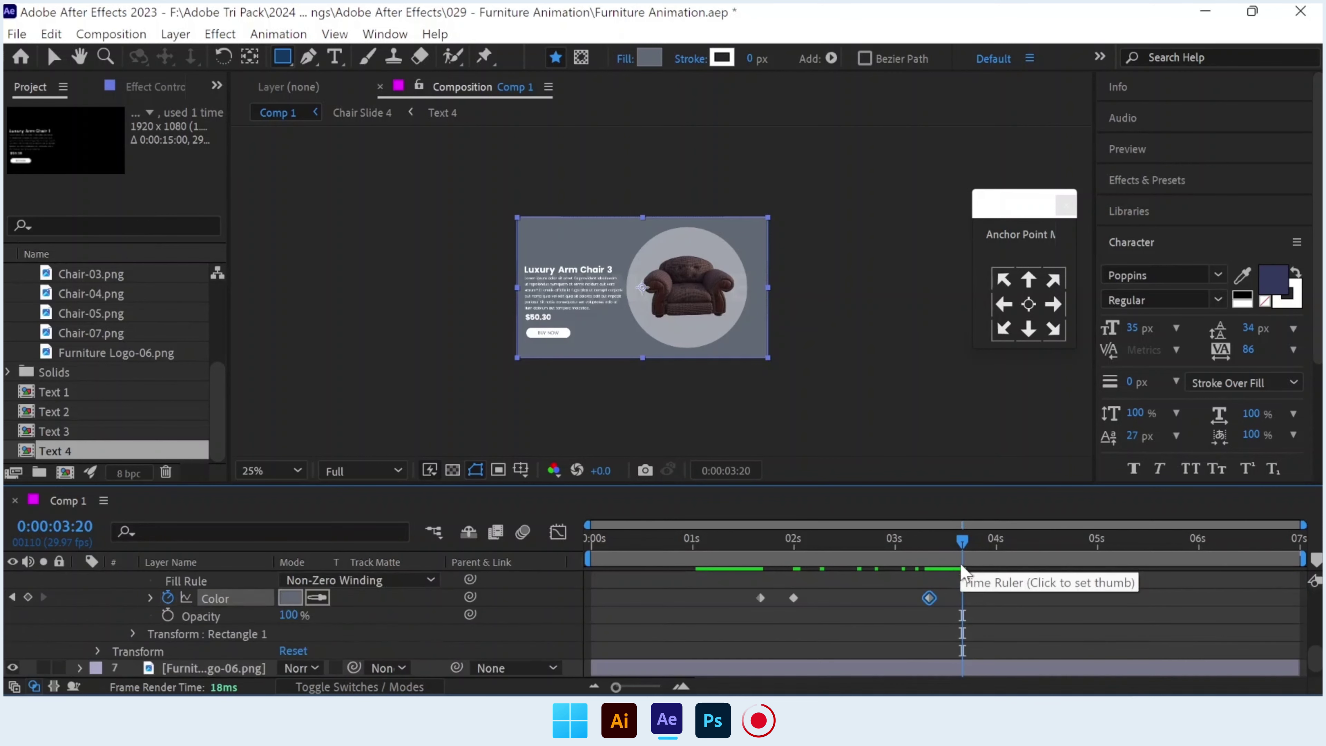
left_click(321, 600)
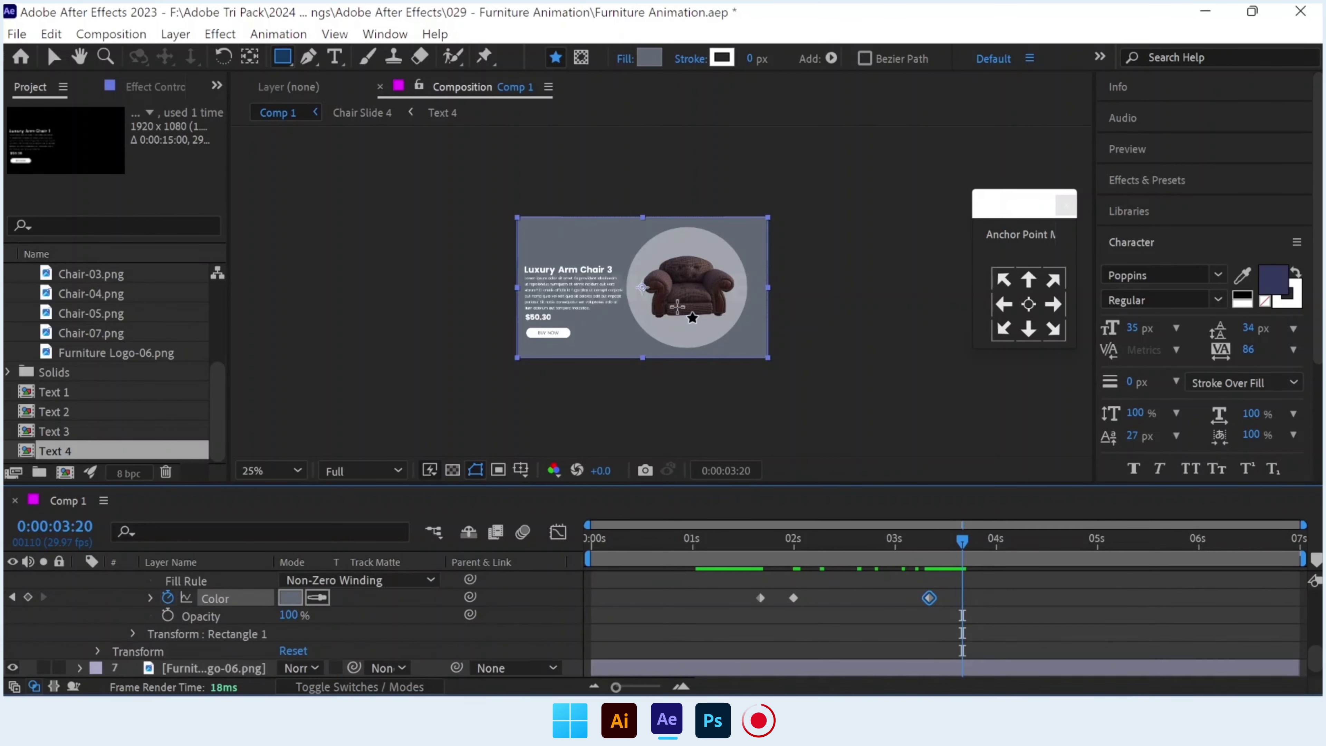
left_click(317, 597)
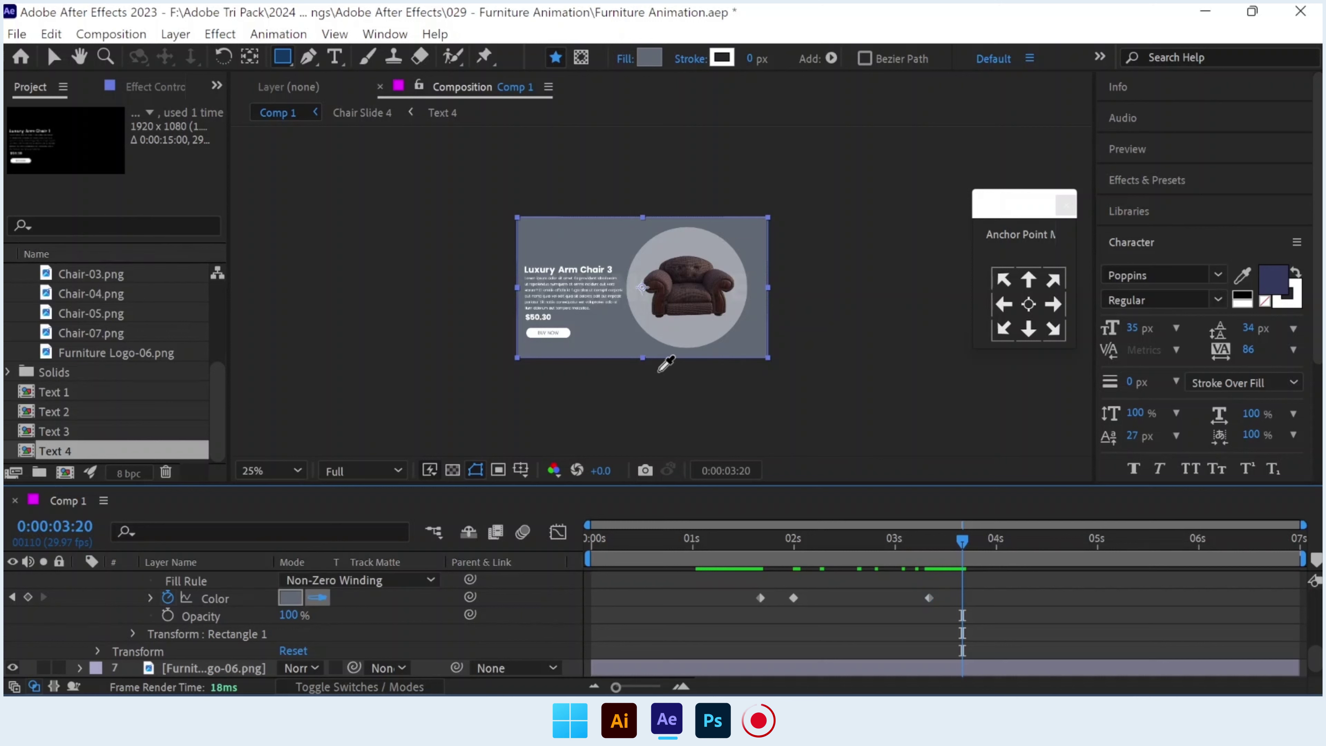
left_click(687, 299)
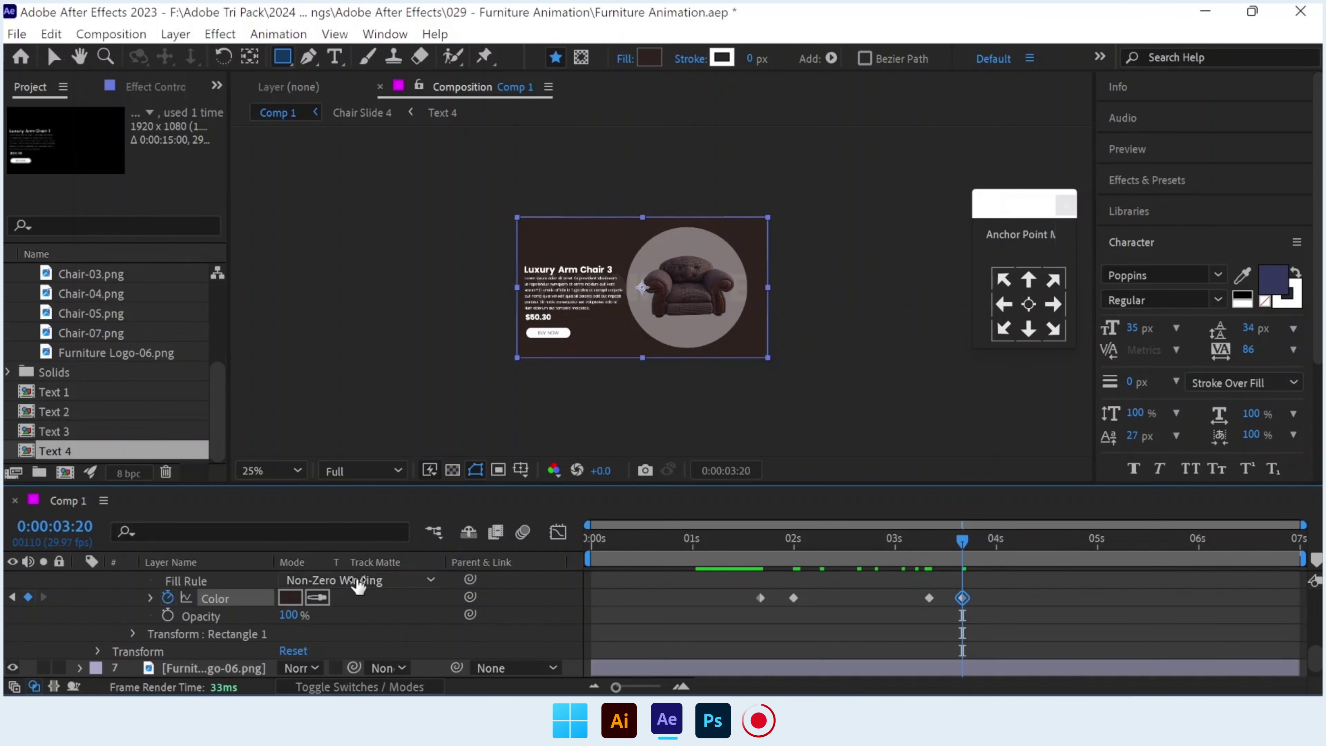
left_click(290, 597)
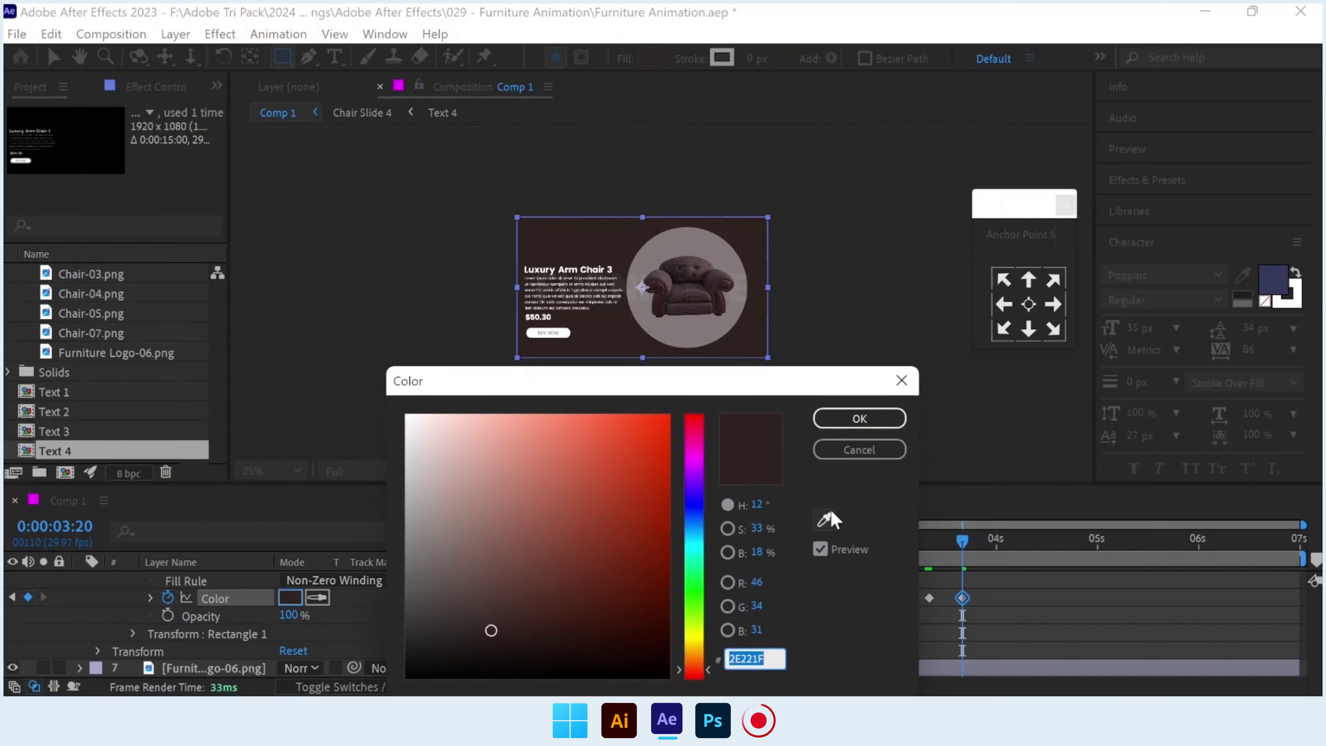
left_click(816, 519)
left_click(688, 285)
left_click(859, 418)
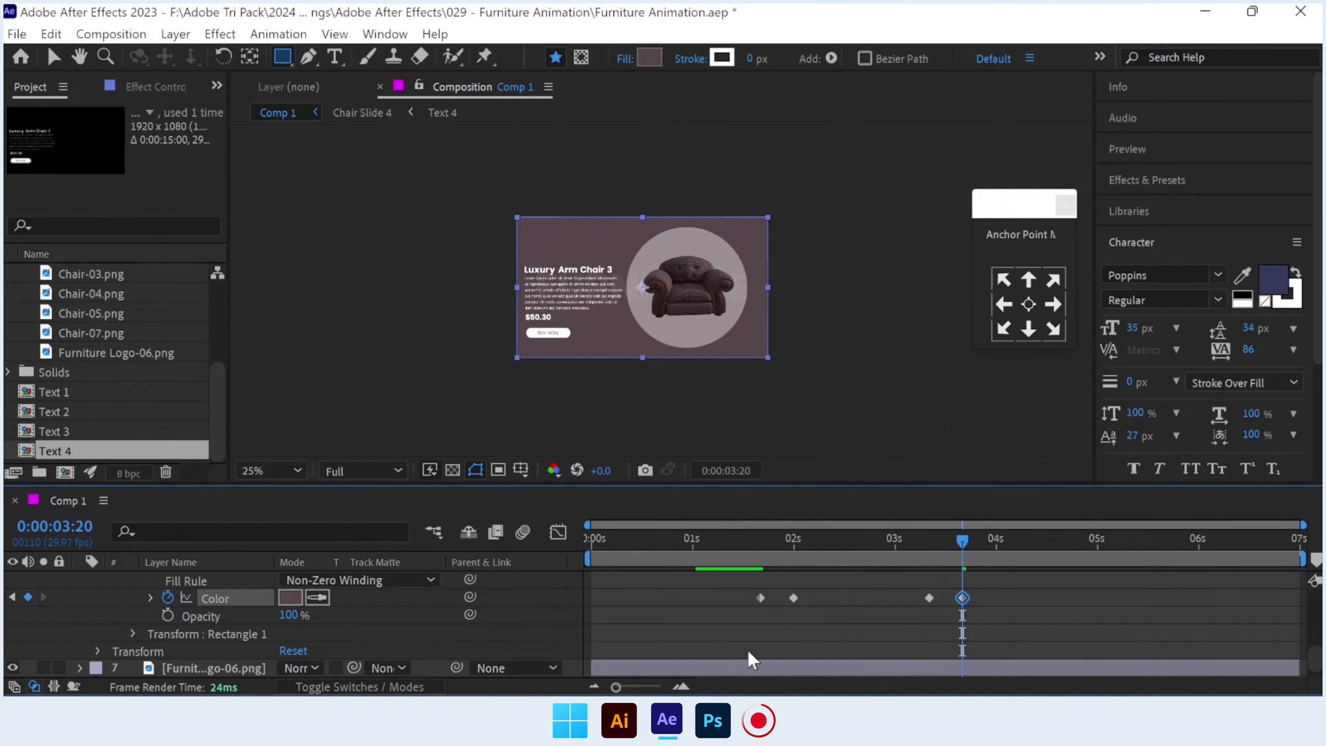
Add a Color keyframe at 5:00 to hold the mauve.
scroll(1035, 584, "up", 3)
scroll(1035, 583, "up", 3)
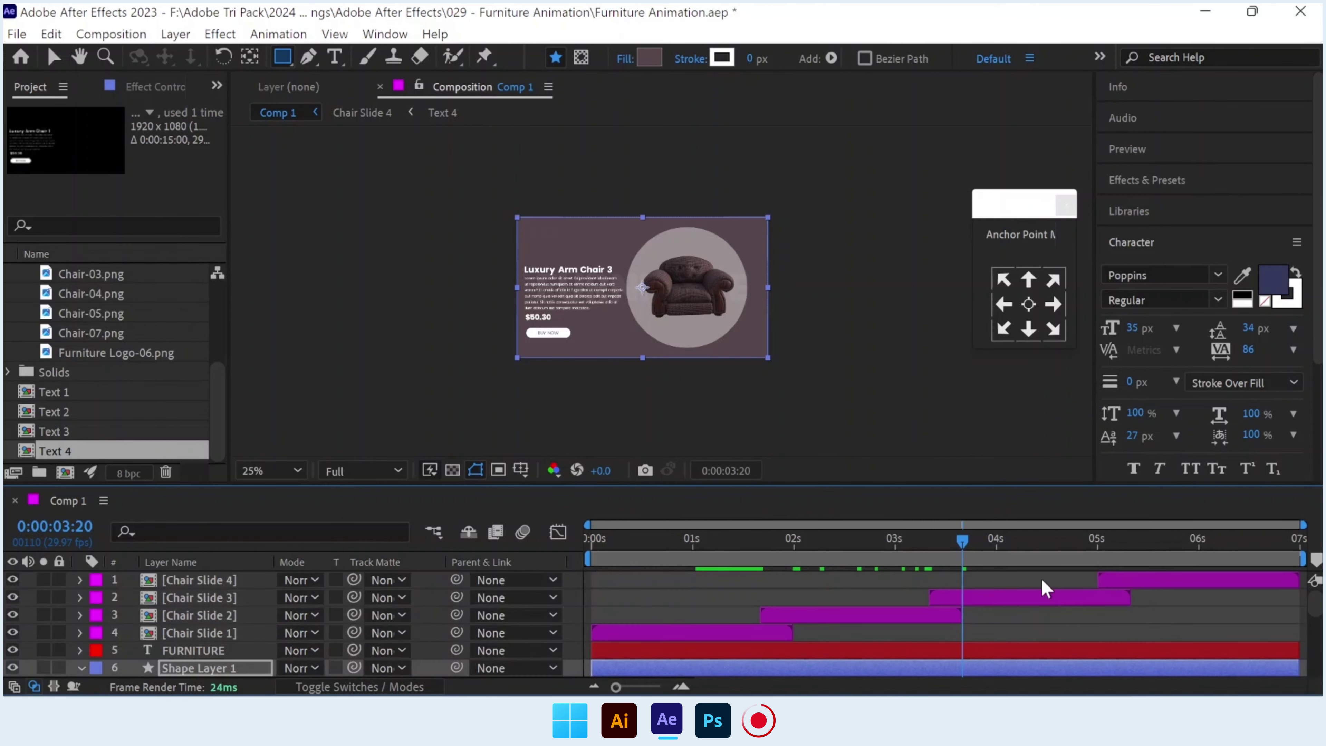
left_click(1095, 547)
scroll(1074, 583, "down", 3)
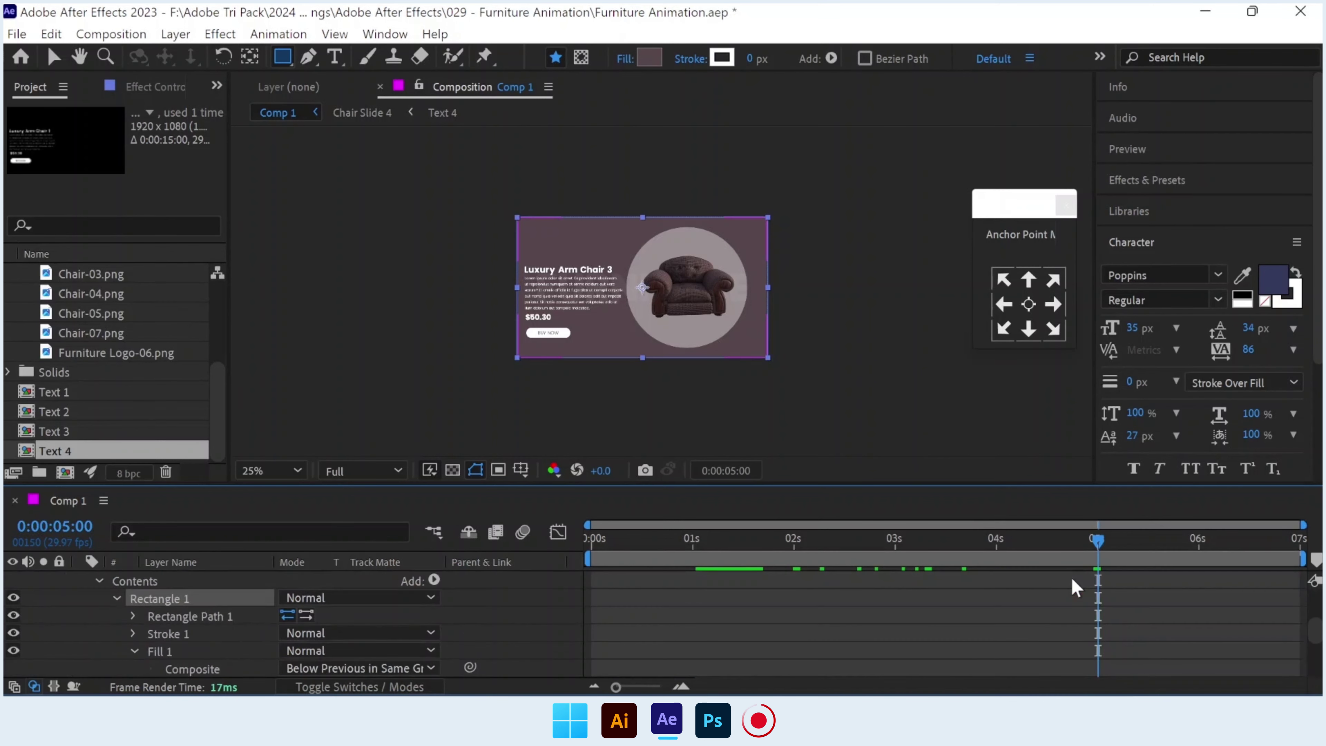
scroll(992, 601, "down", 3)
left_click(28, 649)
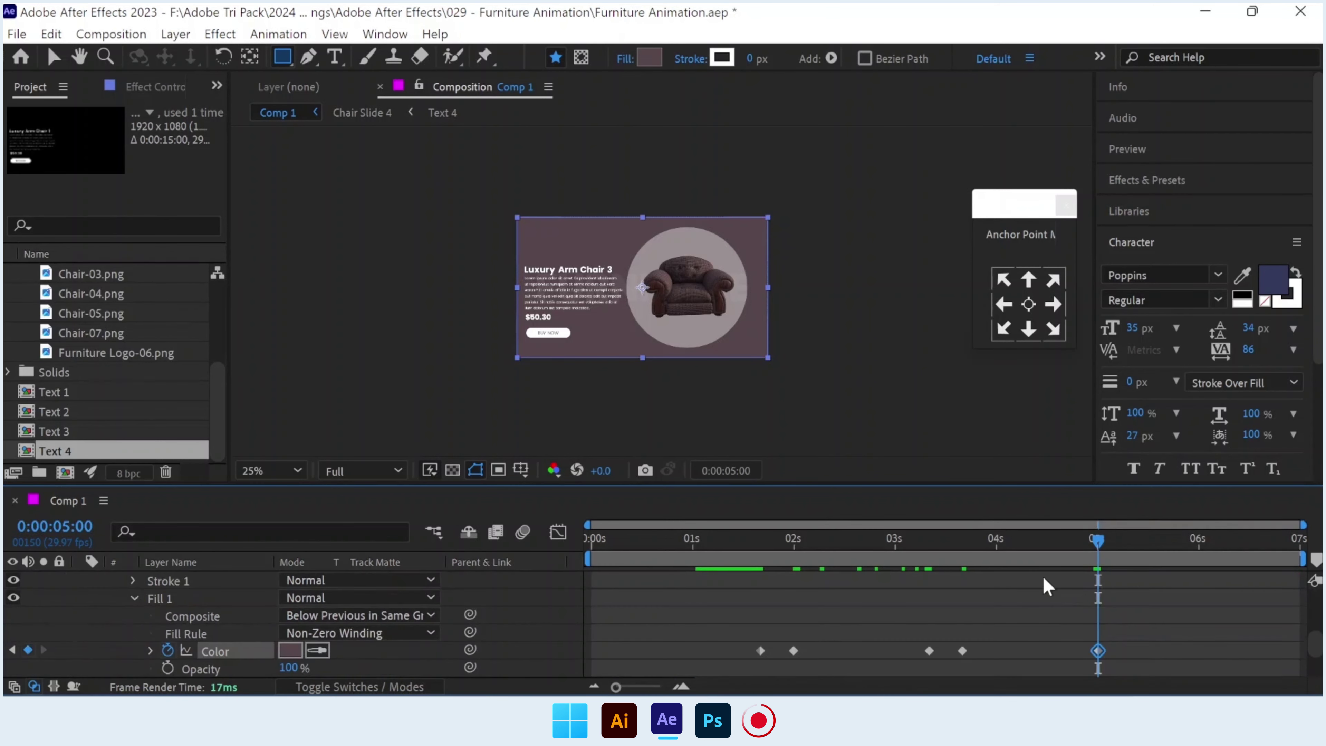
At 5:10, set the fill to the fourth chair's olive, 6D6940.
scroll(1156, 586, "up", 5)
left_click_drag(1122, 549, 1132, 547)
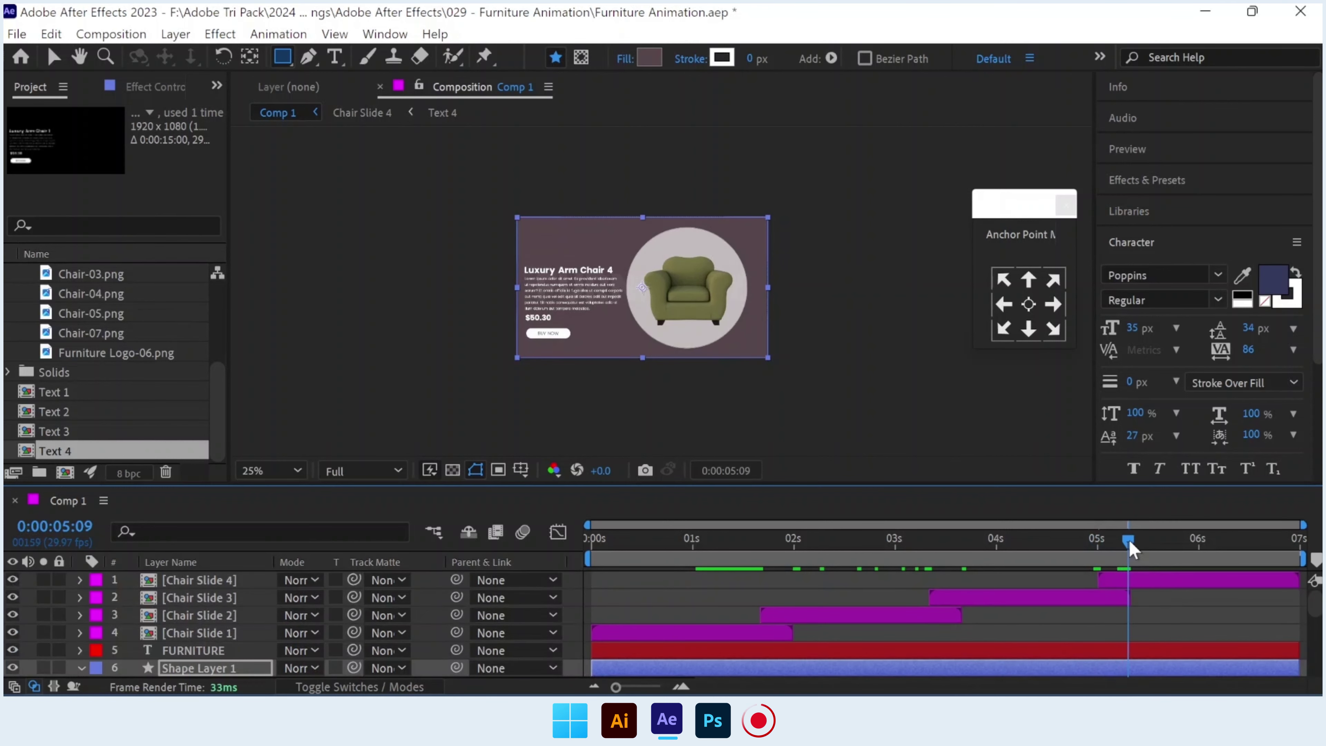
scroll(1140, 612, "down", 3)
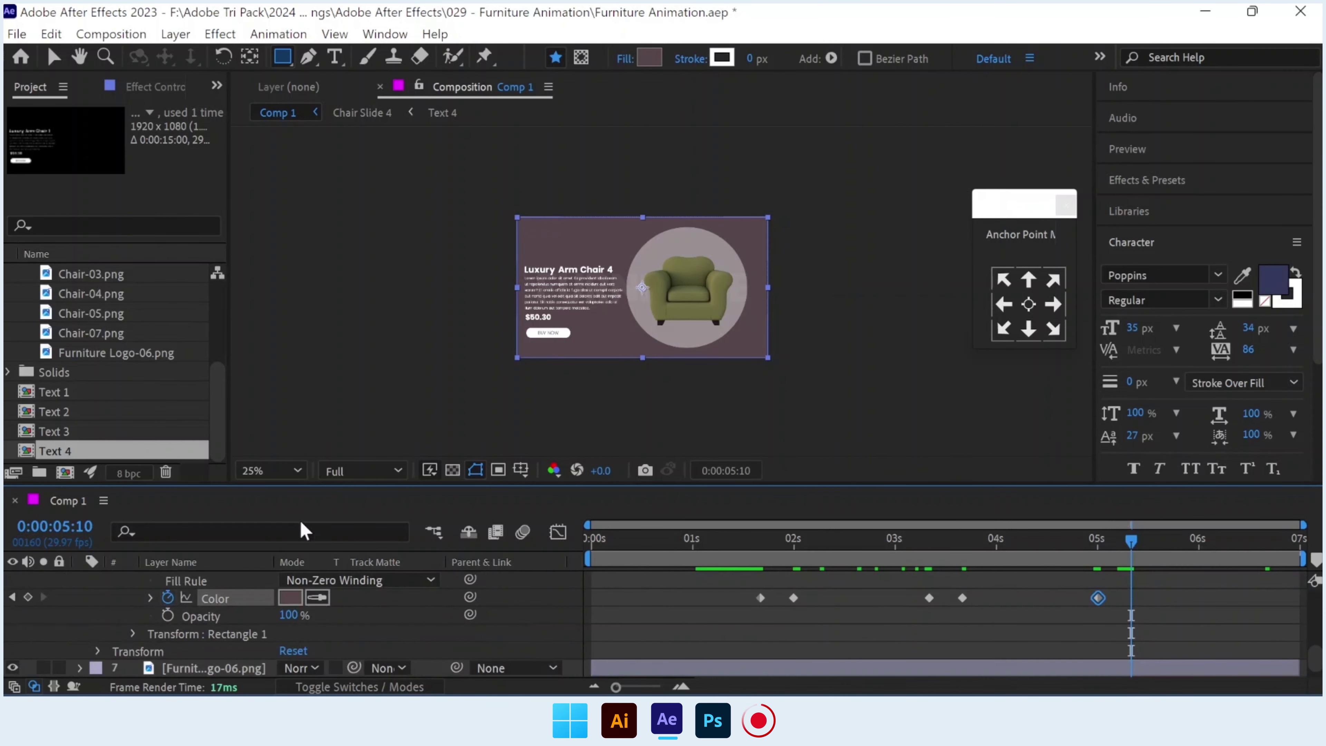
left_click(289, 598)
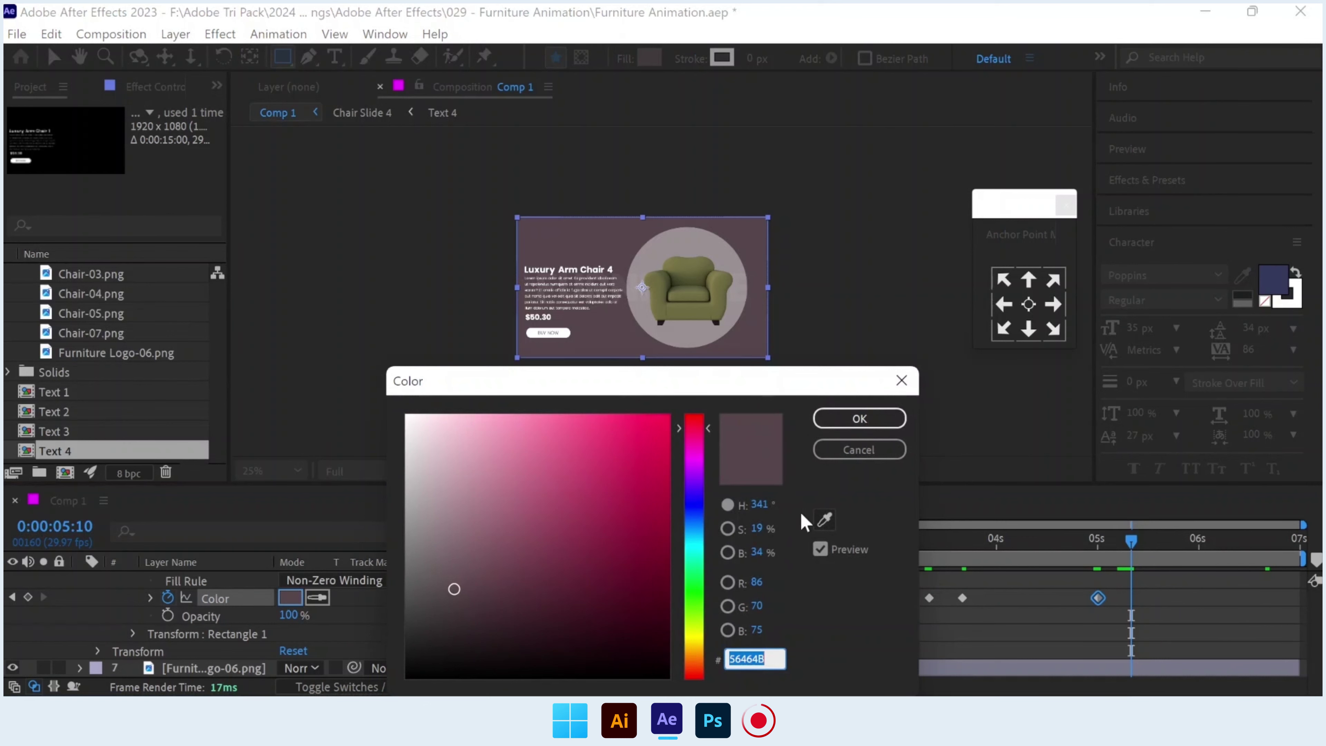
left_click(825, 519)
left_click(690, 313)
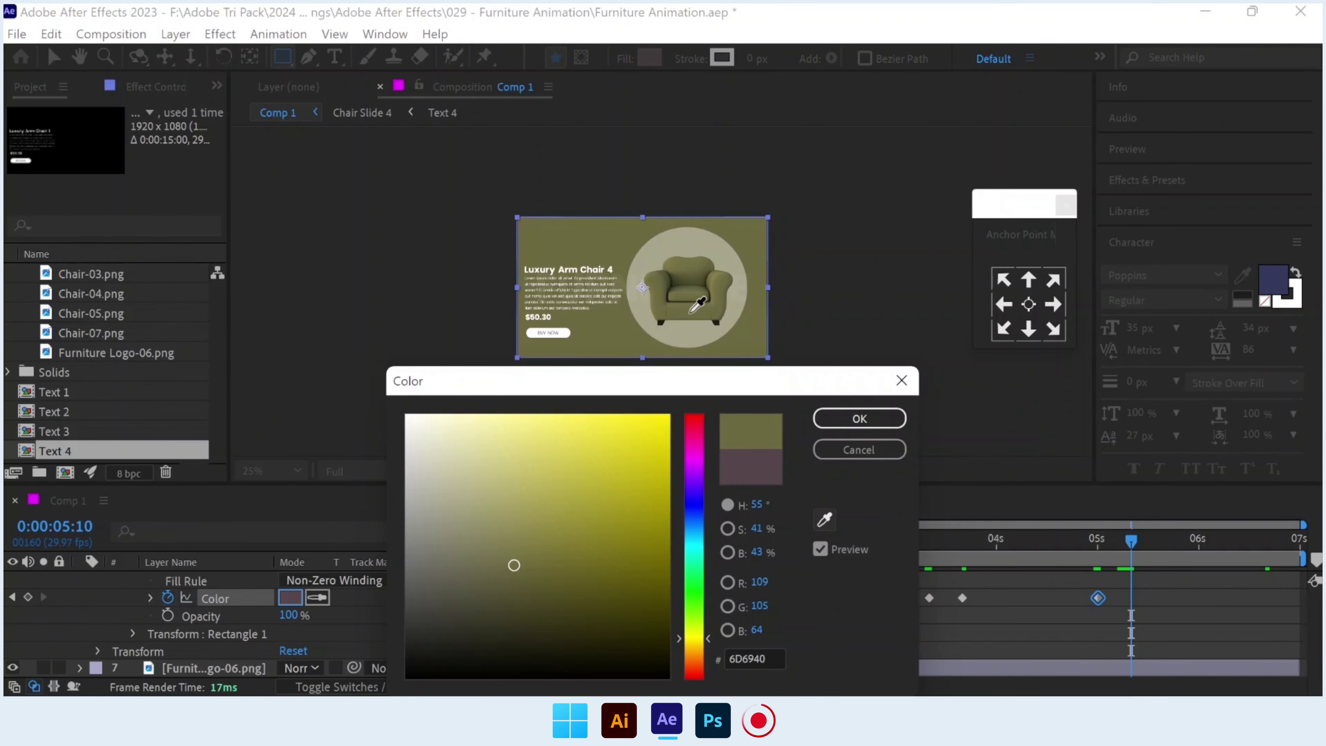
left_click(877, 419)
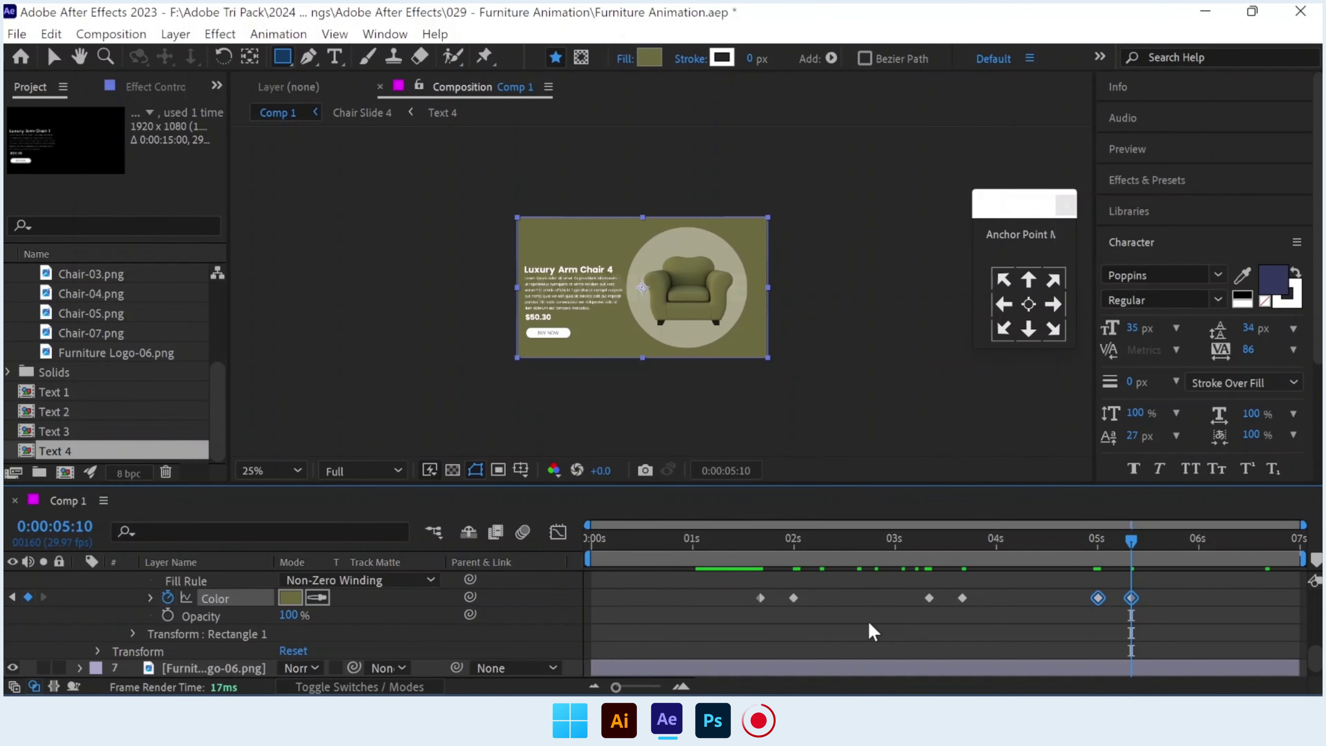
Return to the start and preview the background colour animation.
scroll(870, 630, "up", 5)
scroll(864, 627, "up", 5)
left_click_drag(628, 561, 575, 554)
key("space")
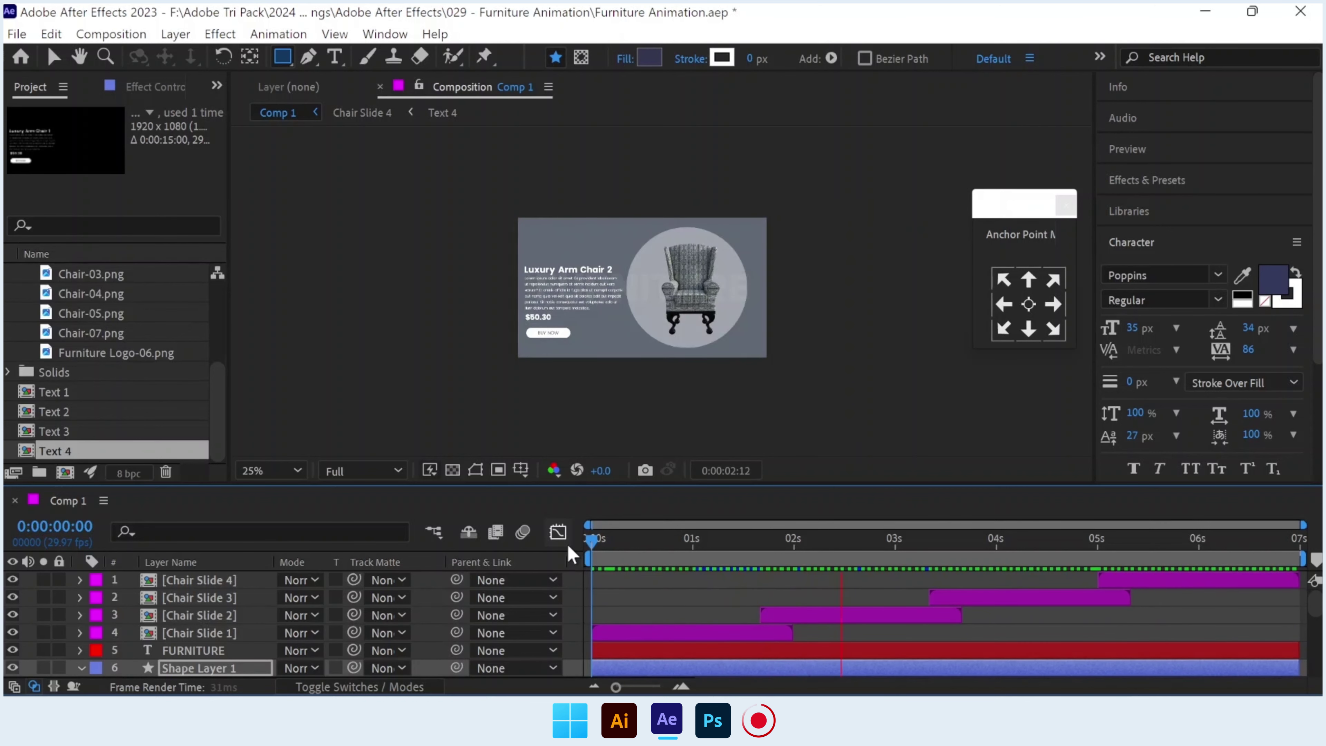
Stop the preview, drag Furniture Logo-06.png above Shape Layer 1, and preview again.
key("space")
scroll(98, 671, "down", 2)
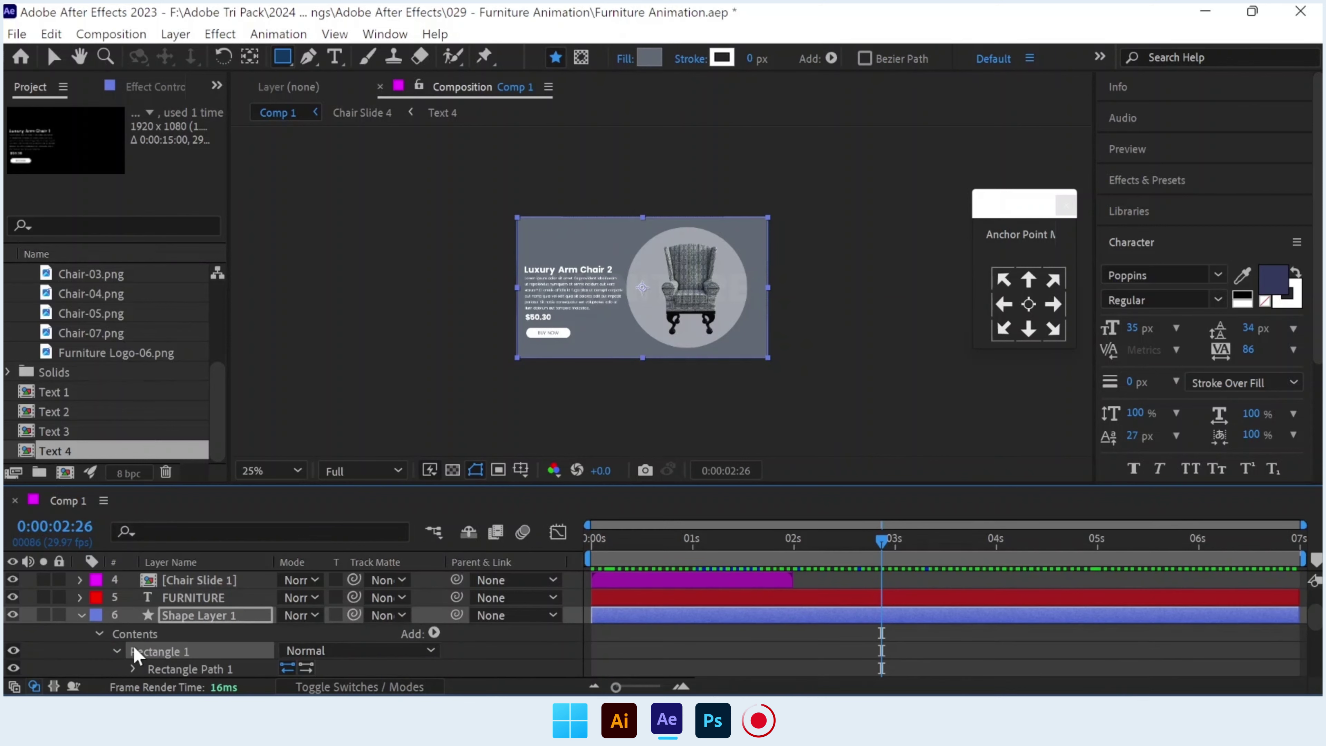
left_click(79, 615)
left_click_drag(178, 650, 181, 632)
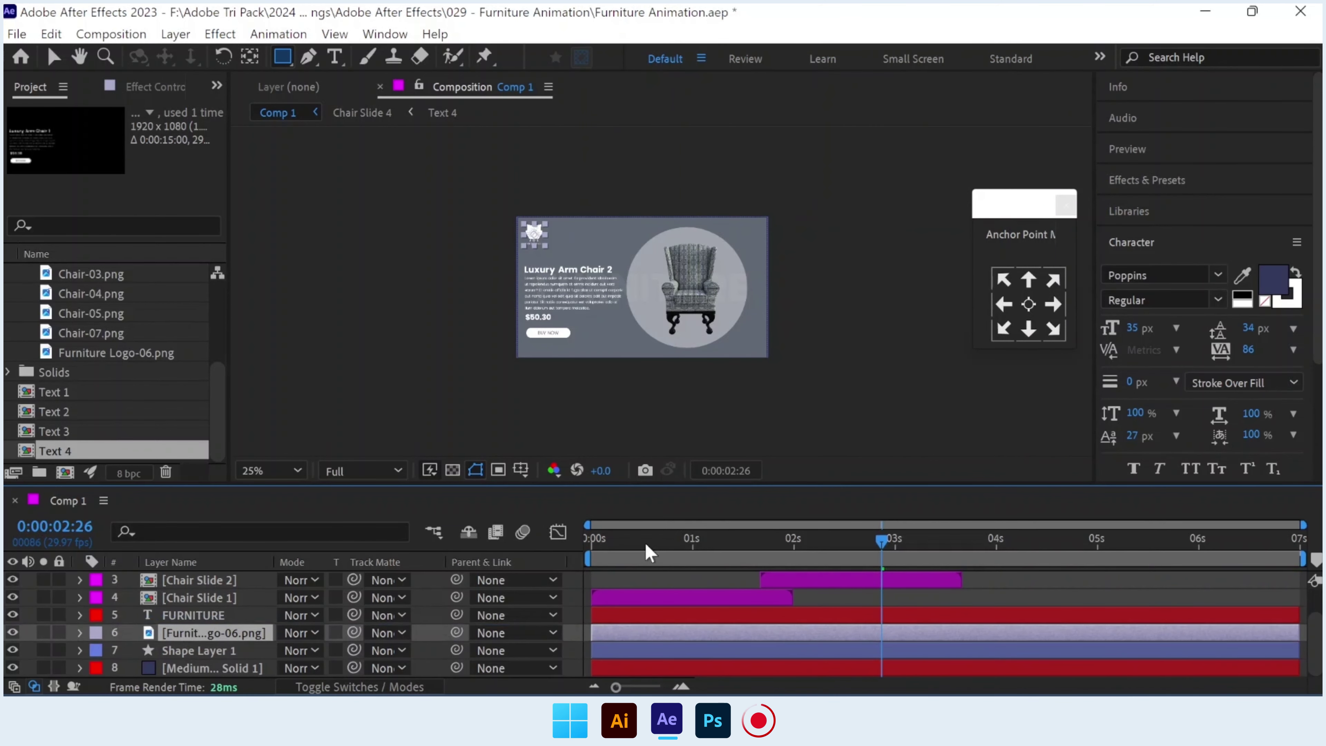
left_click_drag(645, 543, 567, 543)
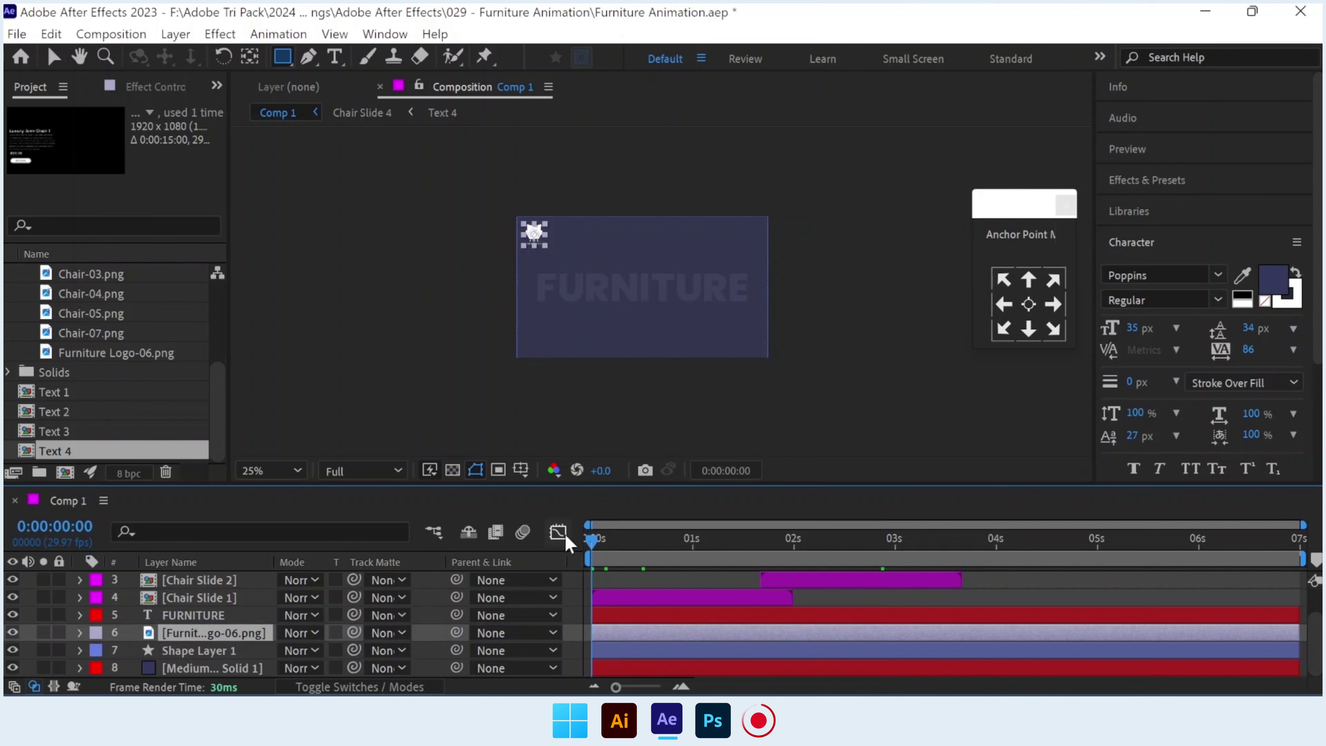
key("space")
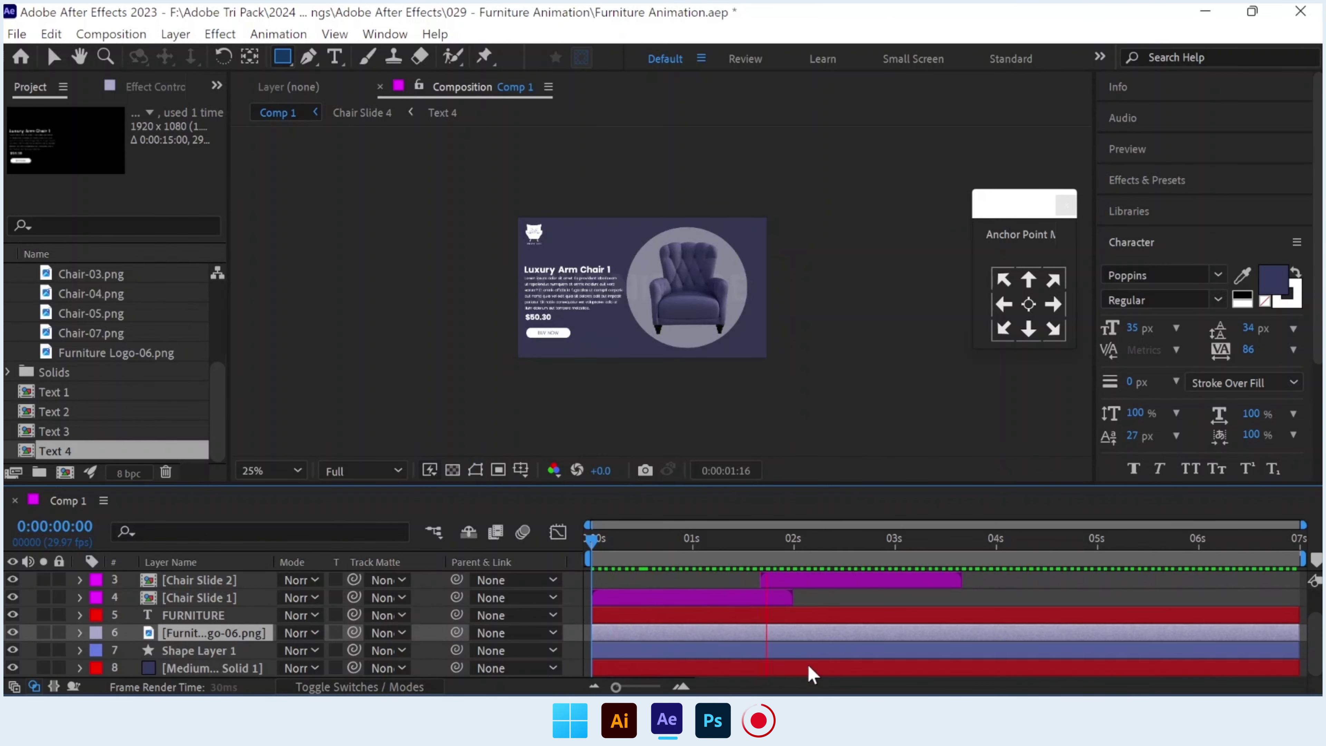